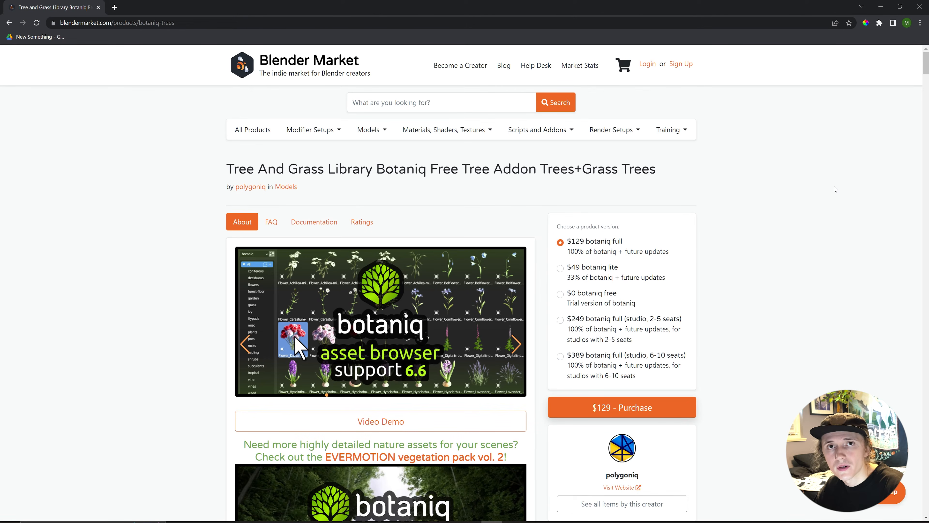
Scroll down the Gscatter product page to its FAQ section.
scroll(835, 189, "down", 10)
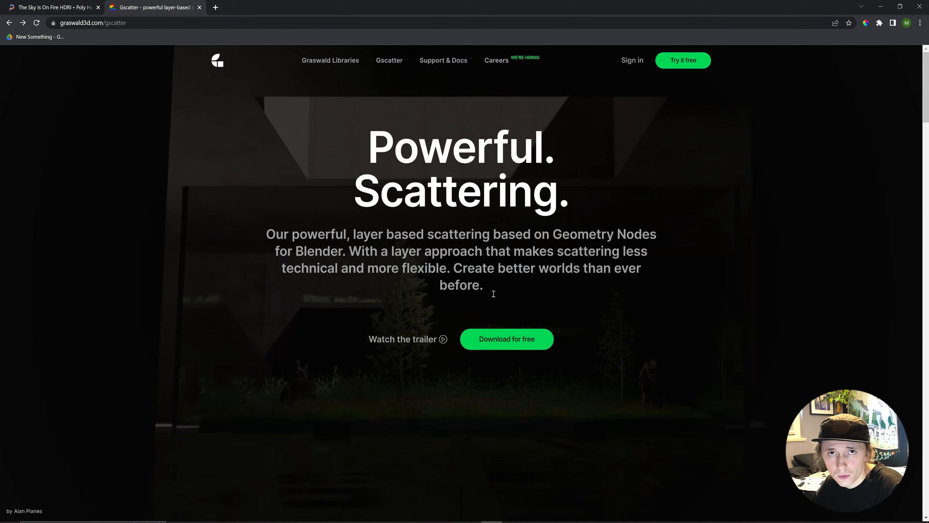
scroll(492, 293, "down", 15)
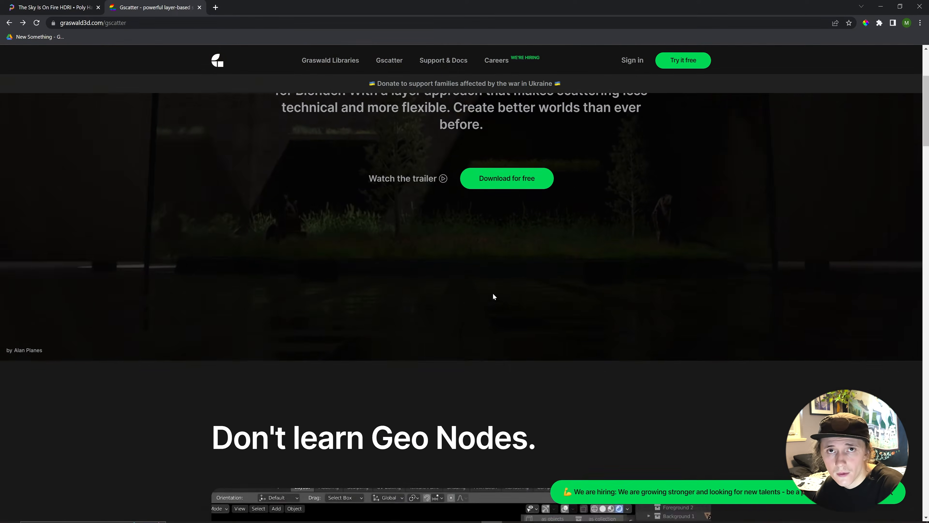
scroll(493, 294, "down", 15)
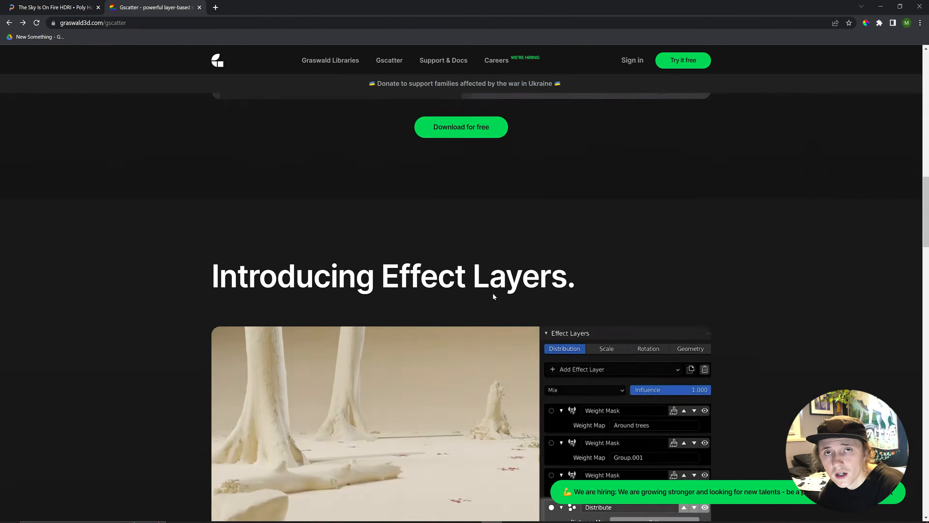
scroll(494, 299, "down", 12)
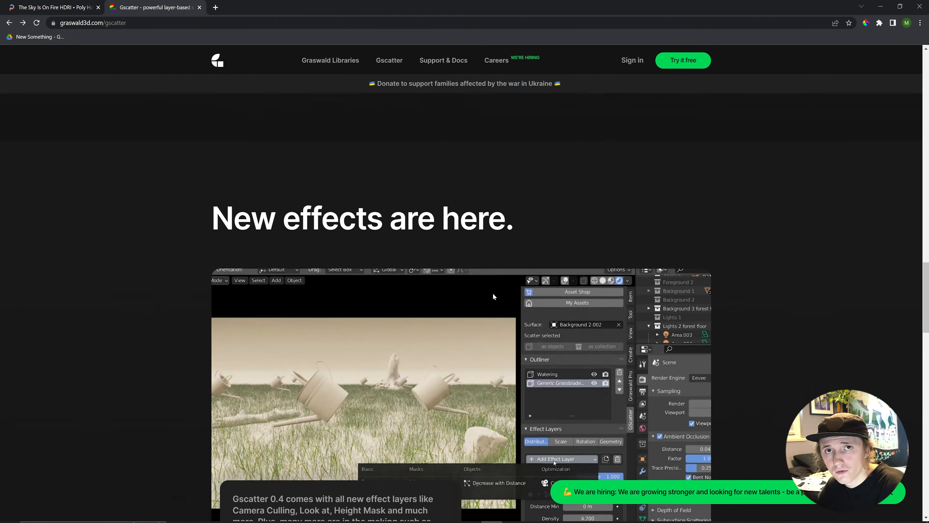
scroll(493, 296, "down", 7)
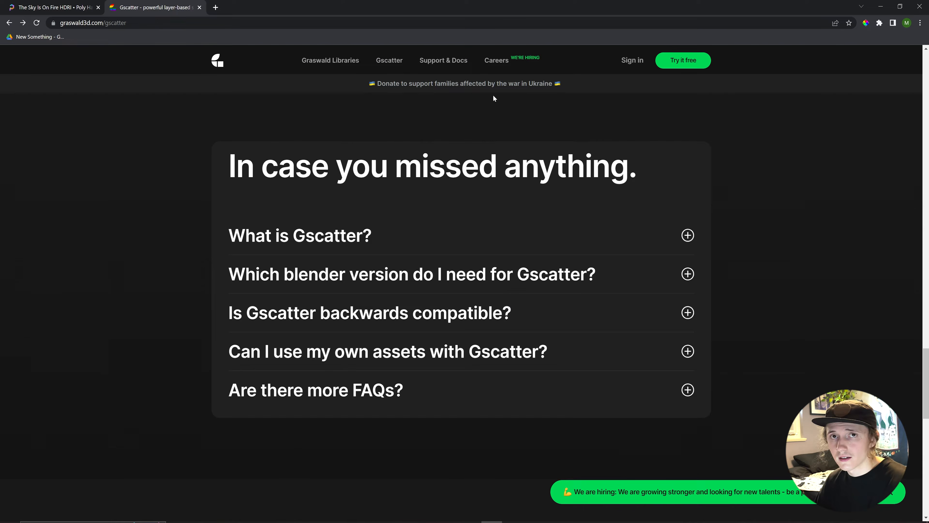
Close the browser and delete the default Camera, Cube and Light.
left_click(917, 9)
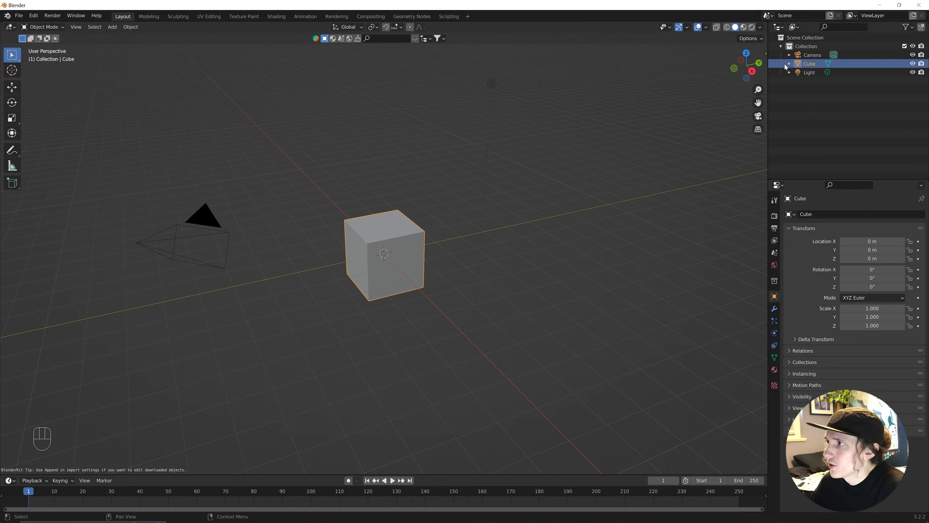
left_click(809, 56)
left_click(811, 71, "shift")
key("x")
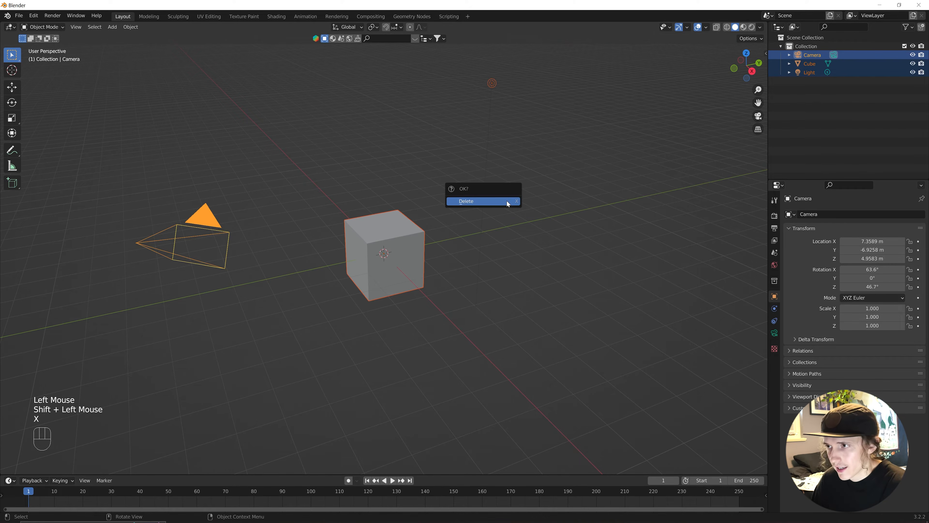
left_click(507, 201)
Add a plane and scale it to 15 on X and 28 on Y.
key("shift+a")
mouse_move(396, 256)
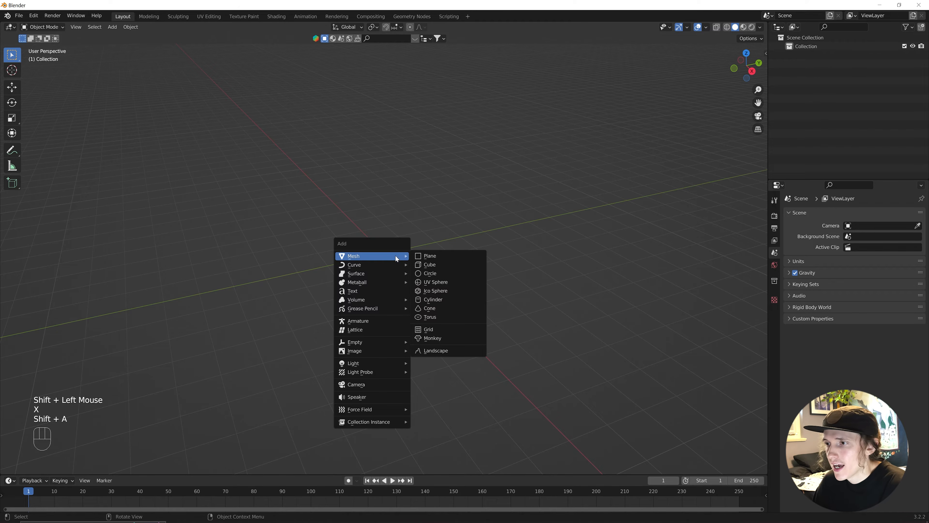
left_click(427, 254)
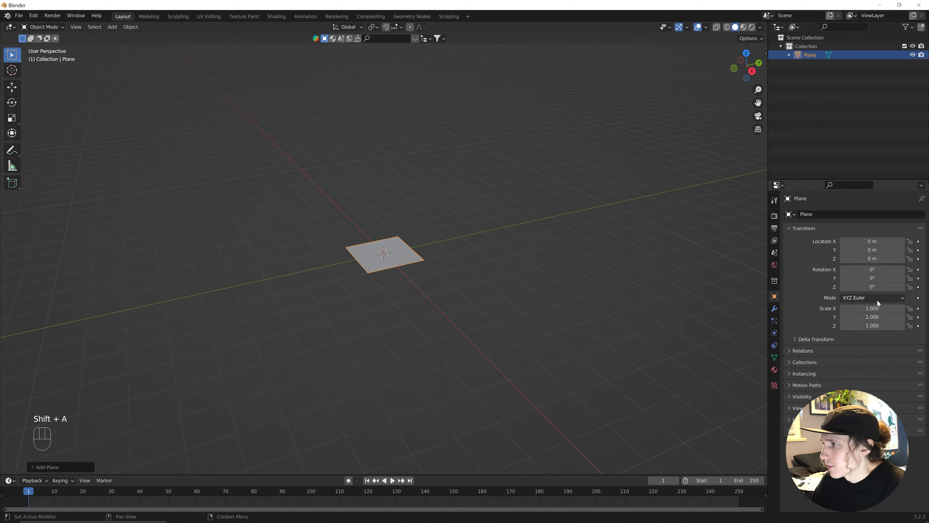
left_click(873, 308)
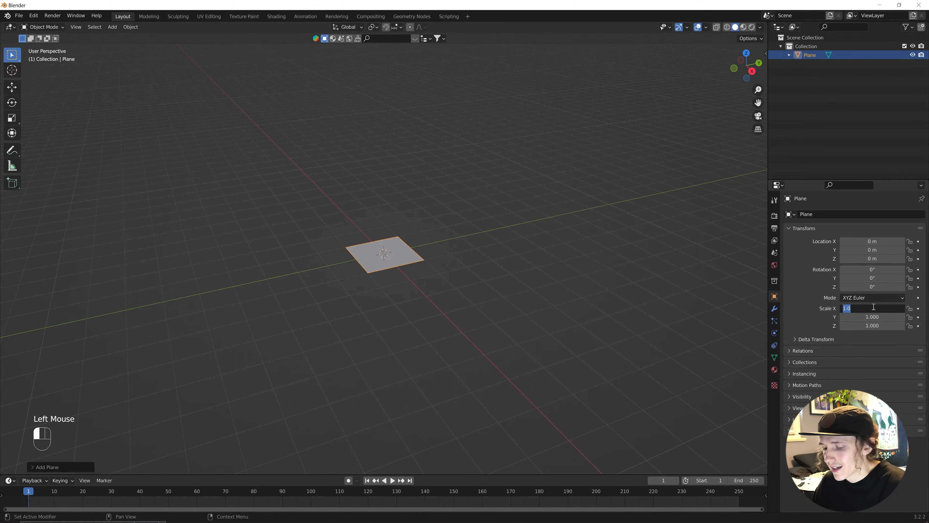
type("15")
key("Return")
double_click(872, 316)
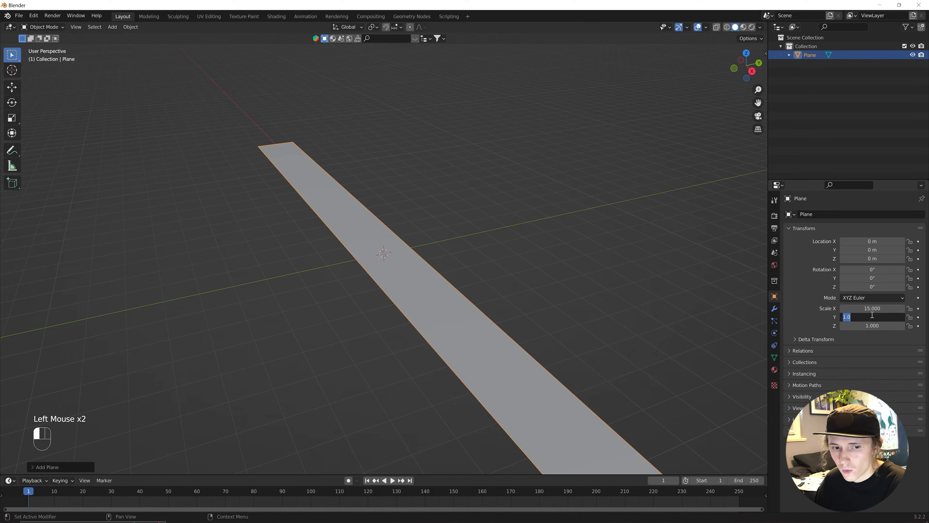
type("28")
key("Return")
scroll(531, 179, "down", 4)
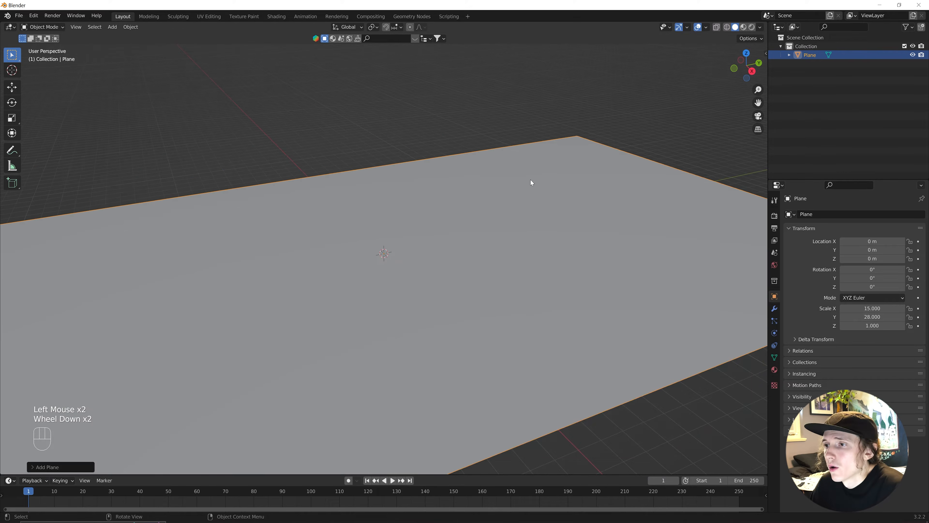
scroll(502, 235, "down", 1)
Subdivide the plane with 100 cuts, then subdivide it again for a denser grid.
middle_click_drag(402, 282, 427, 267, "shift")
key("Tab")
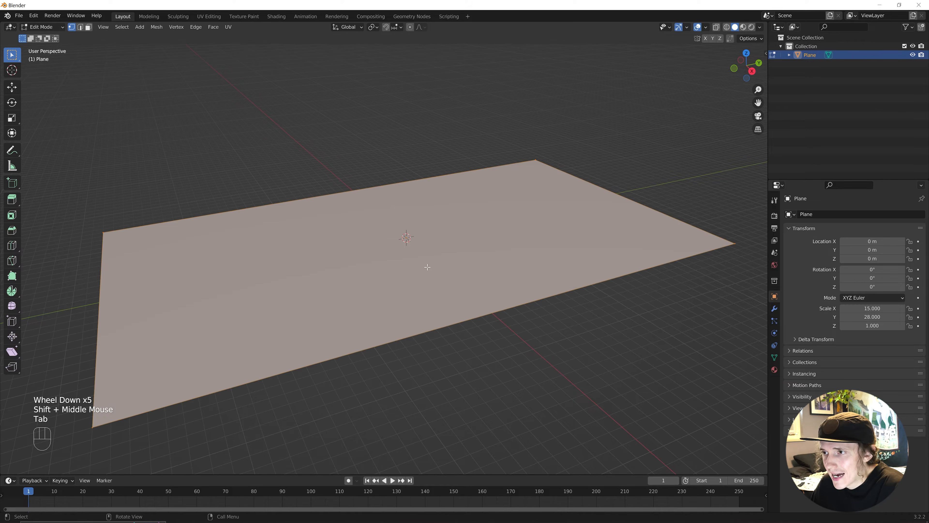
right_click(415, 222)
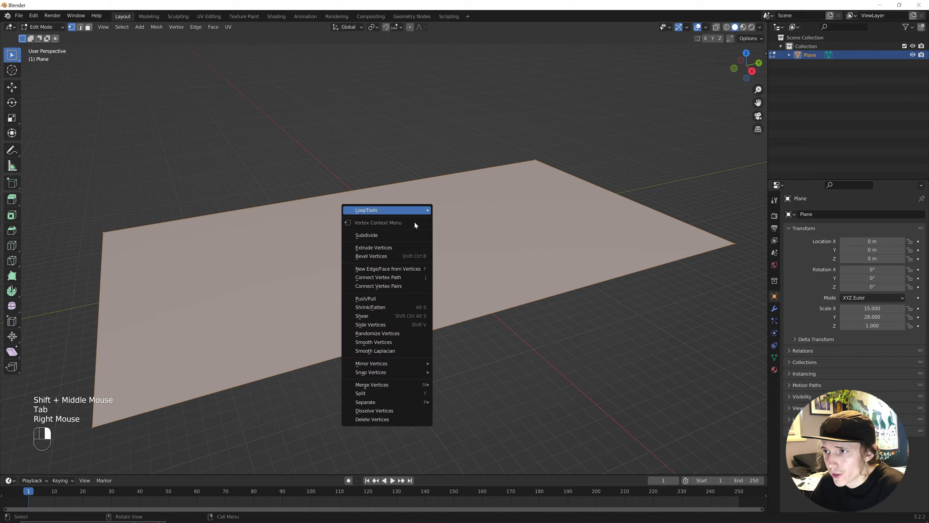
left_click(404, 234)
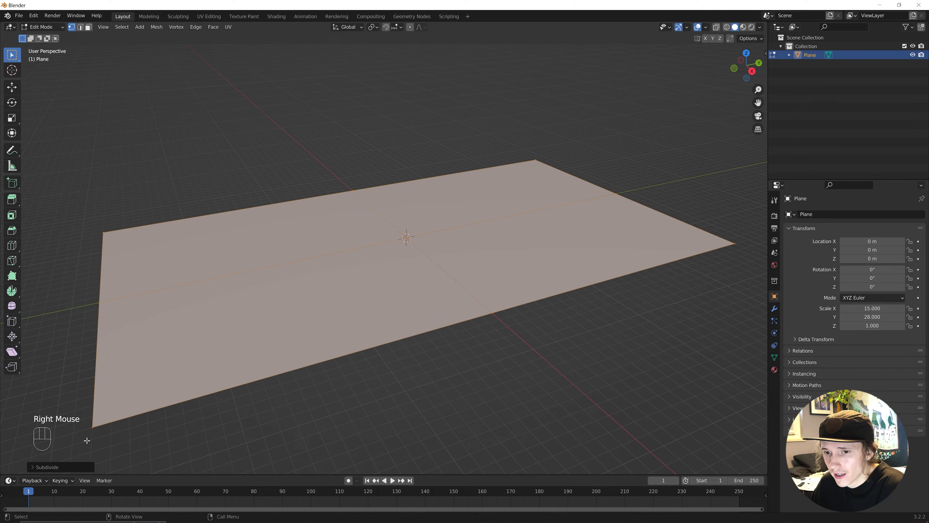
left_click(30, 467)
double_click(103, 407)
type("0")
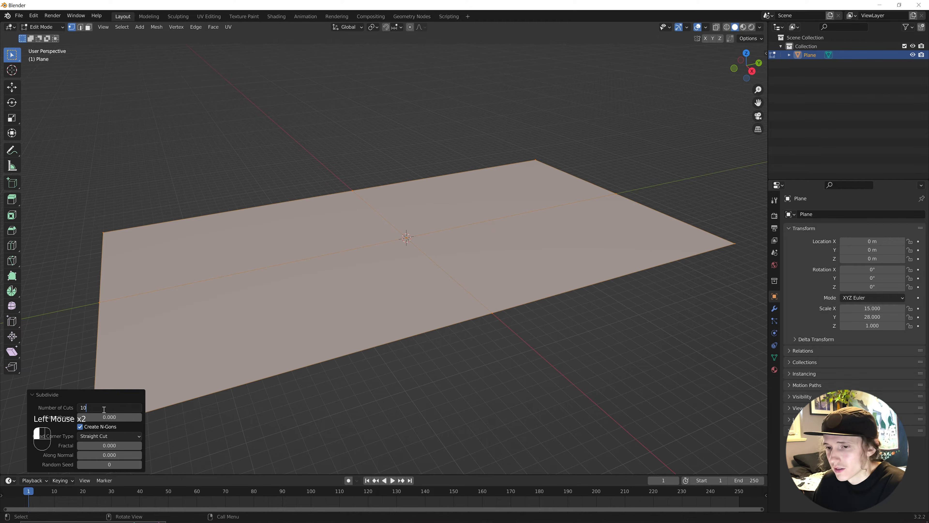
type("0")
right_click(358, 269)
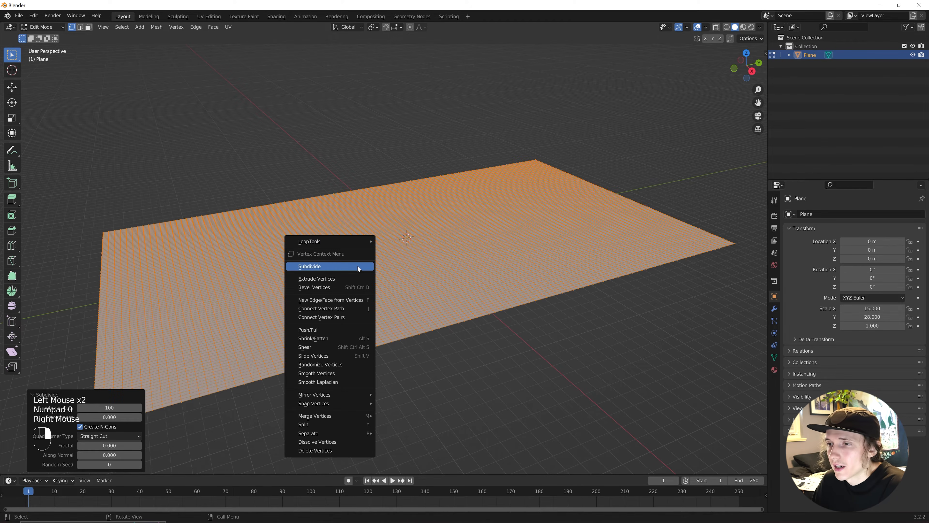
left_click(358, 266)
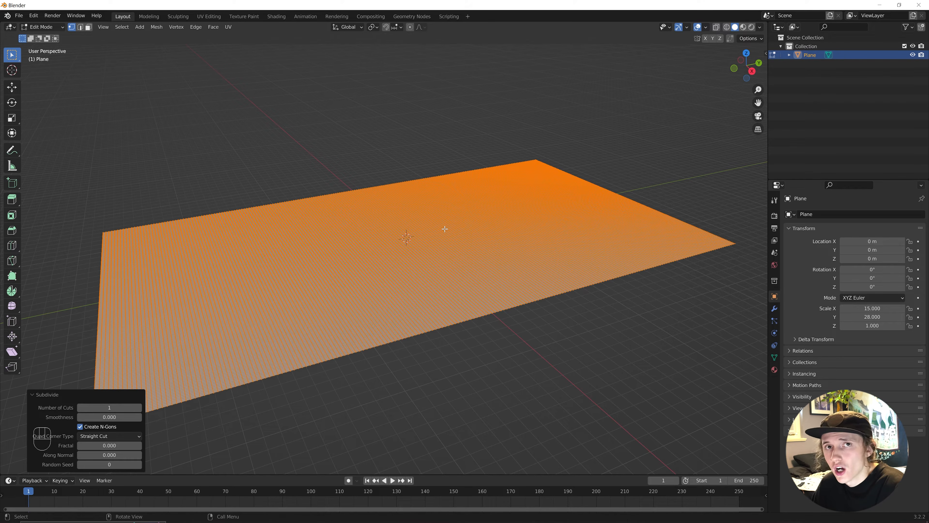
Rename the plane to Ground, return to Object Mode and enlarge the timeline area.
double_click(814, 55)
type("Ground")
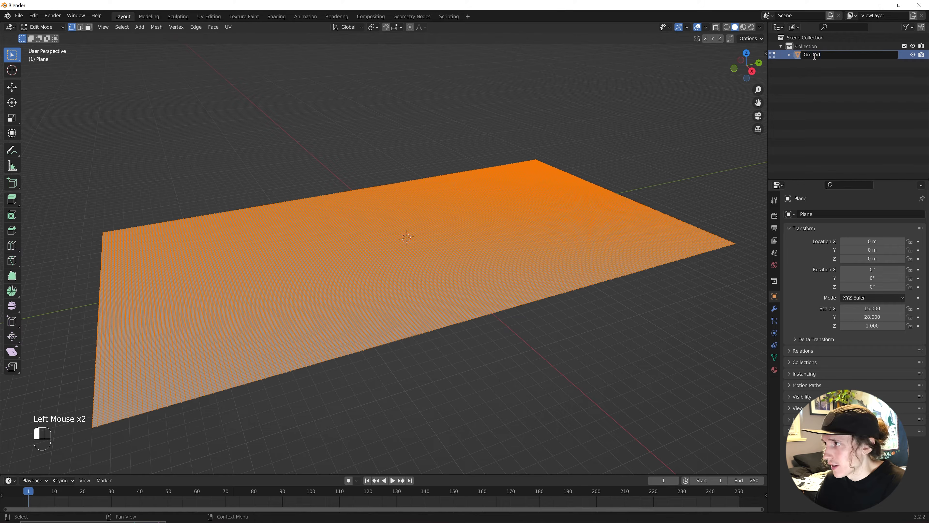
key("Return")
key("Tab")
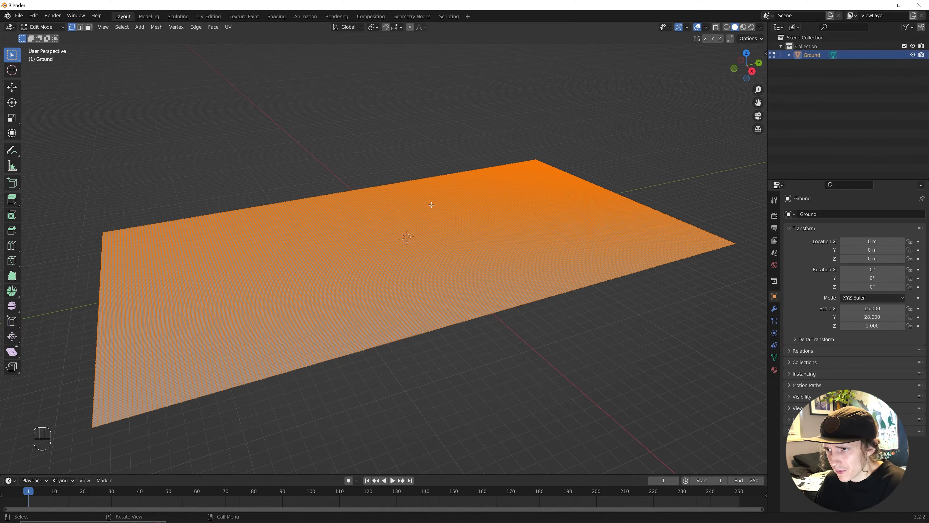
middle_click_drag(368, 259, 414, 246)
middle_click_drag(415, 246, 403, 277)
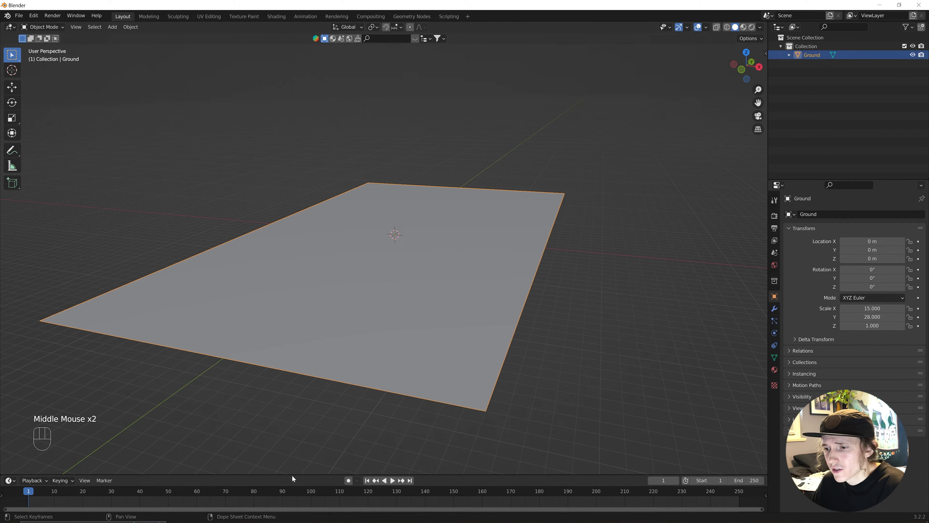
left_click_drag(292, 475, 293, 379)
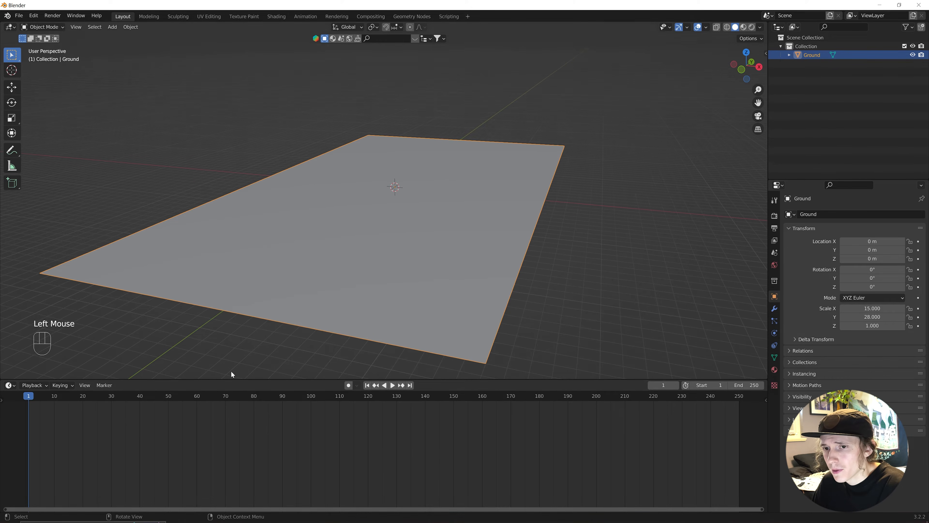
Drag the BaseSpiderMan figure from the People asset library onto the Ground plane.
left_click(10, 385)
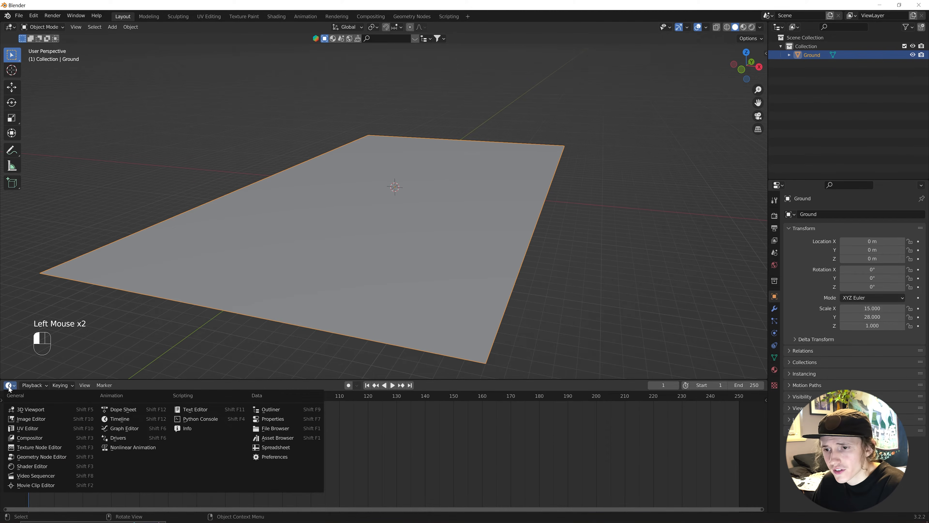
left_click(262, 438)
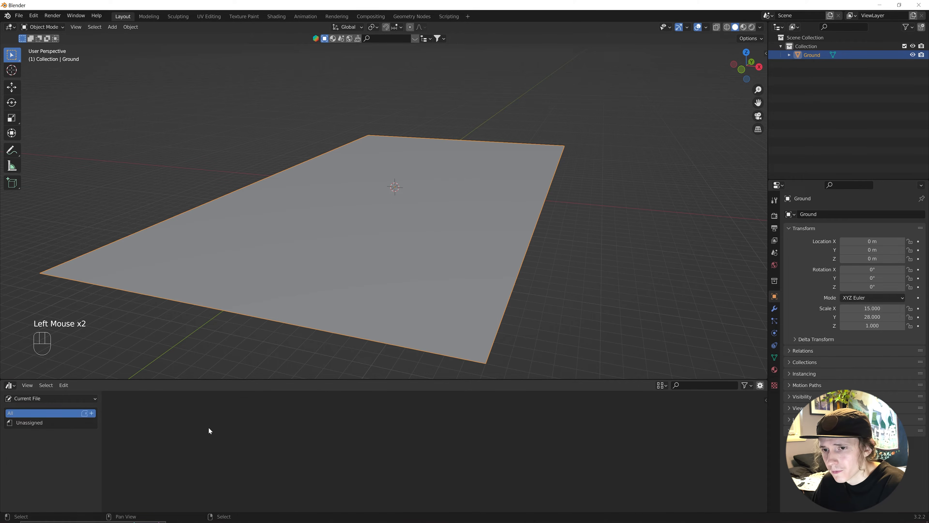
left_click(46, 398)
left_click(22, 450)
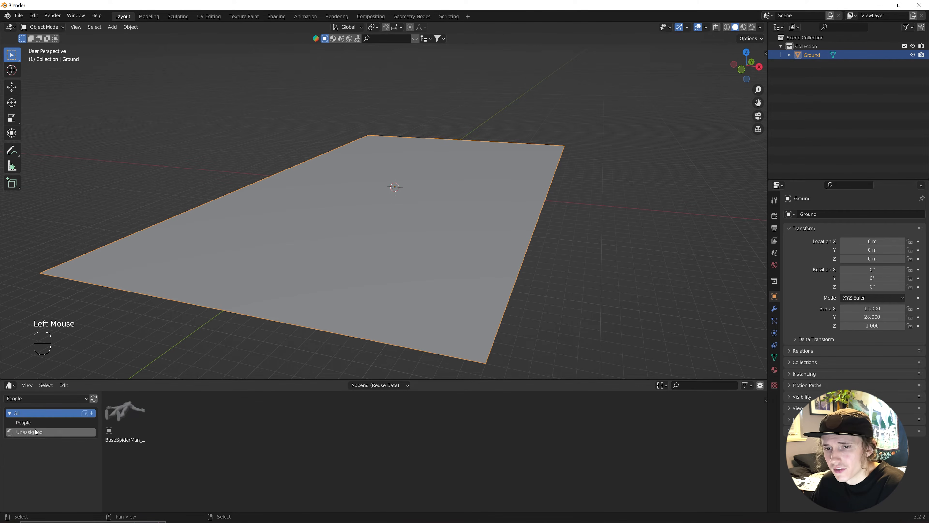
double_click(28, 422)
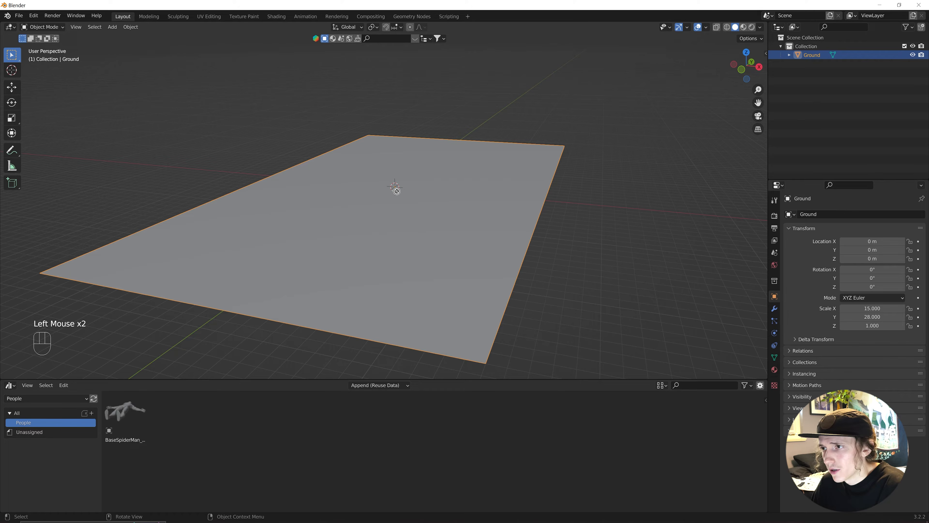
left_click_drag(125, 413, 397, 193)
Place the figure at the origin, rotate it 90° on X and scale it to 0.304.
left_click(883, 240, "shift")
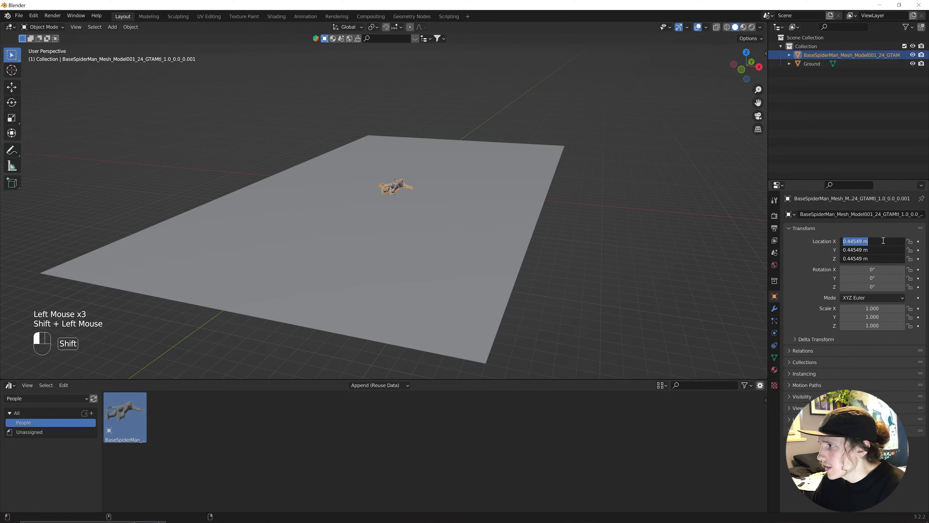
type("0")
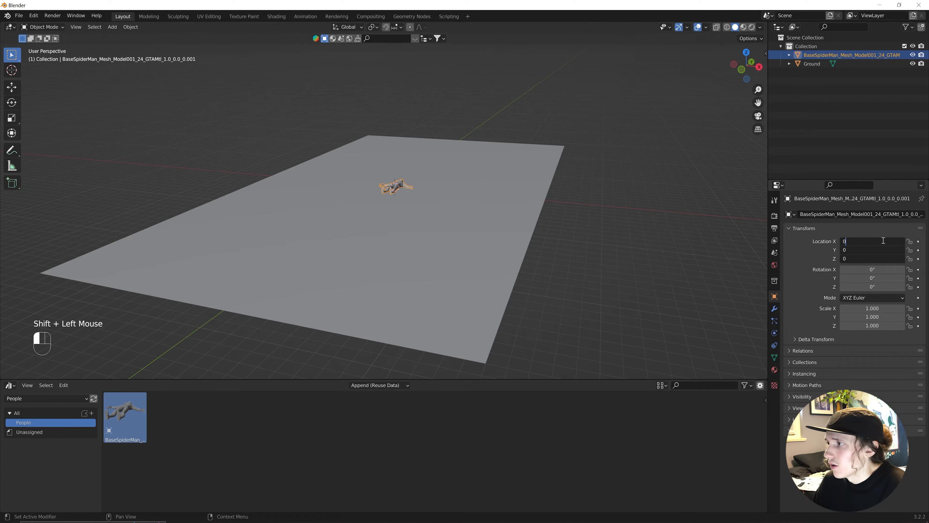
key("Return")
left_click(891, 267)
type("90")
key("Return")
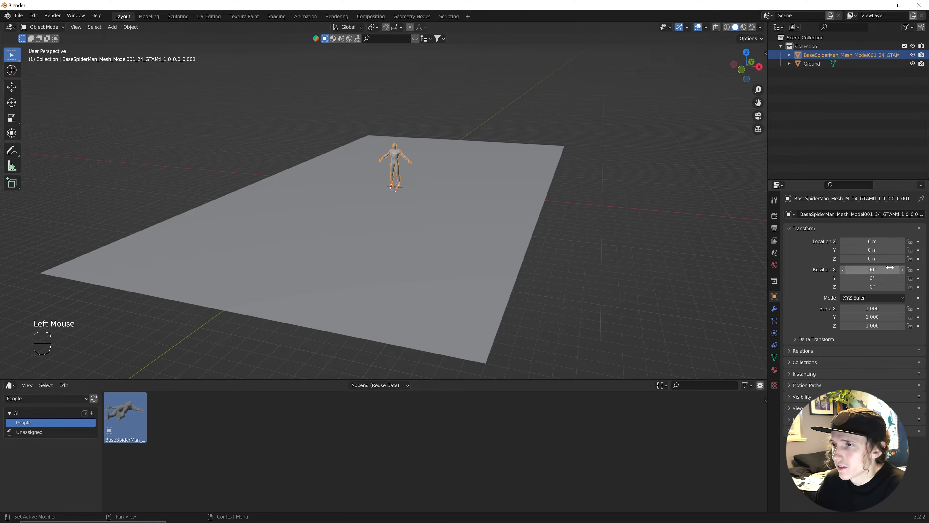
key("s")
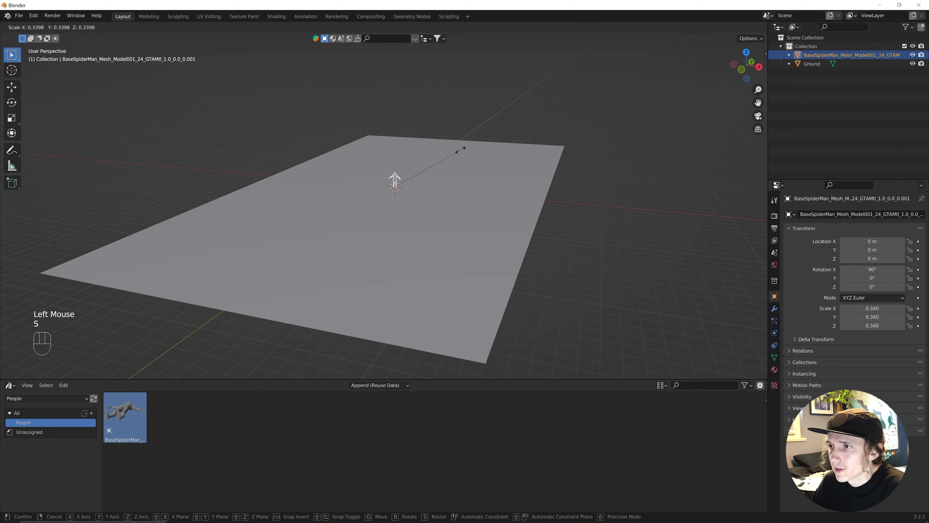
left_click(454, 155)
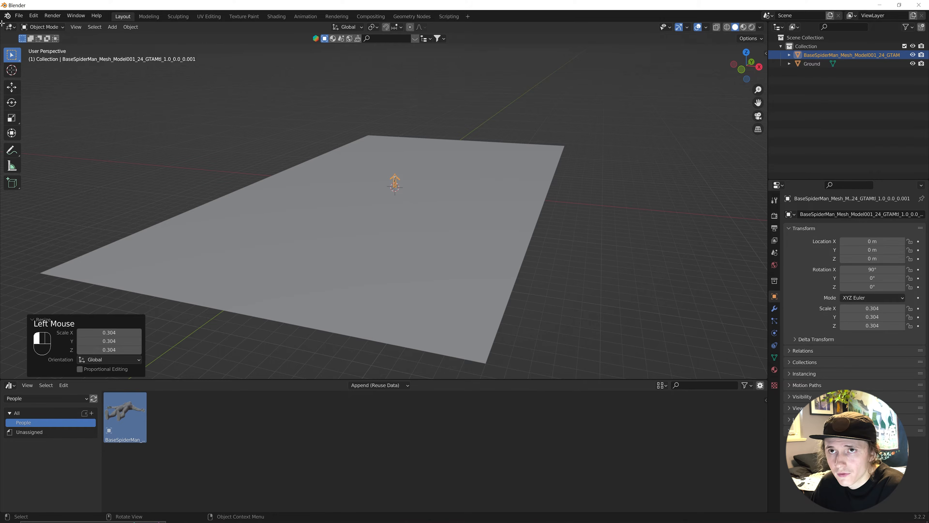
left_click_drag(3, 24, 322, 46)
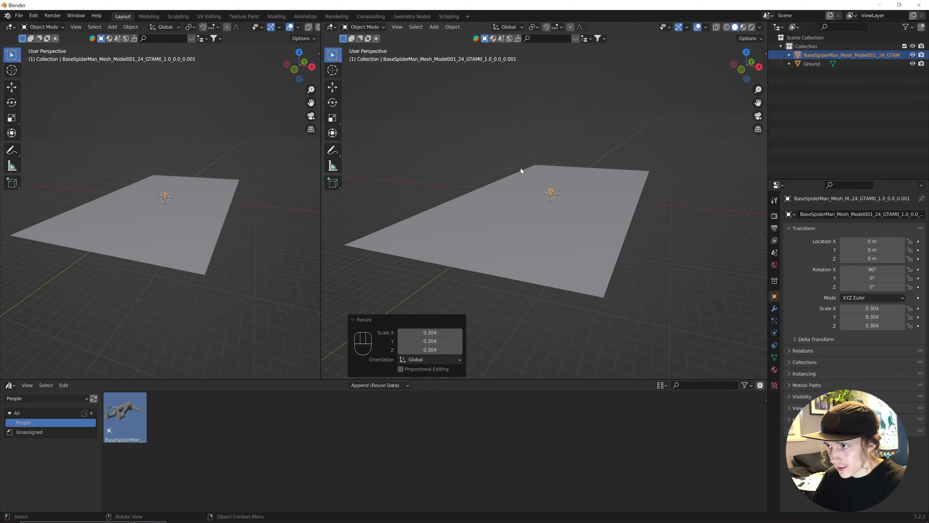
Add a camera and zero all its rotation values.
scroll(555, 213, "up", 2)
key("shift+a")
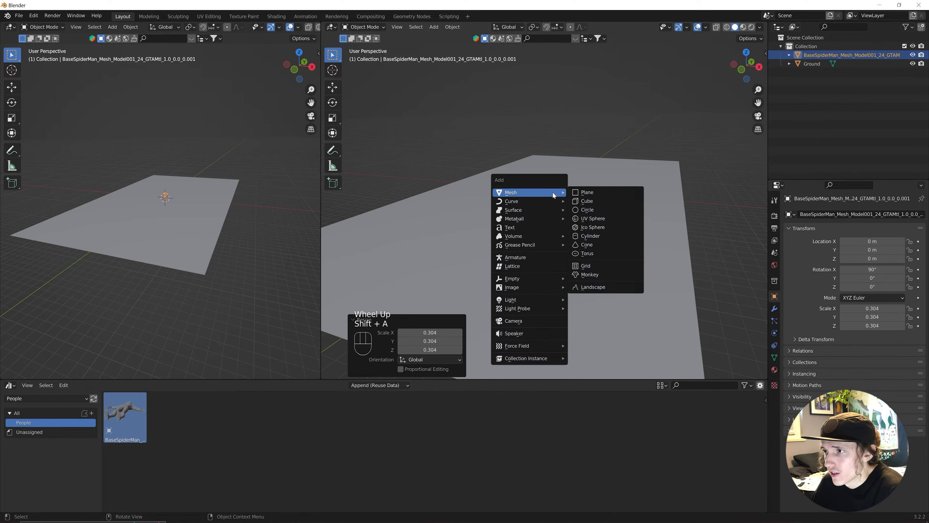
left_click(534, 321)
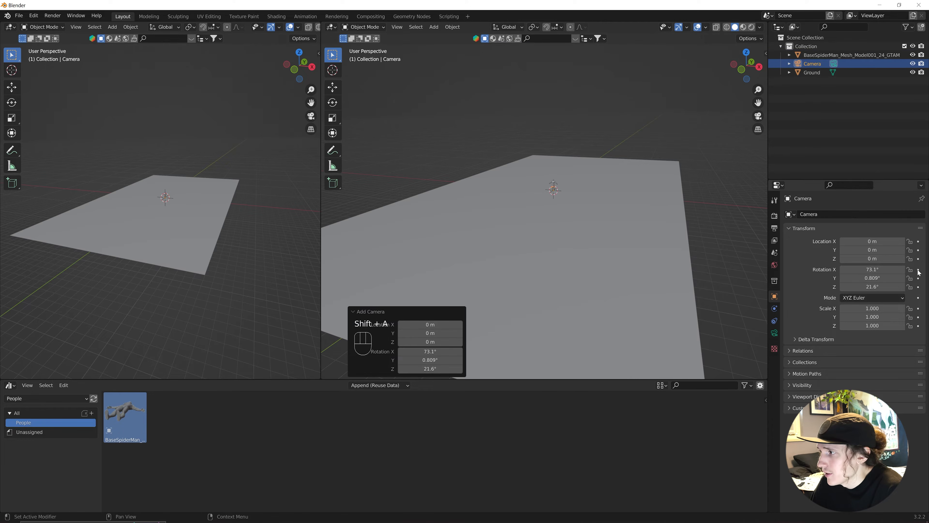
left_click_drag(885, 270, 885, 287, "shift")
type("0")
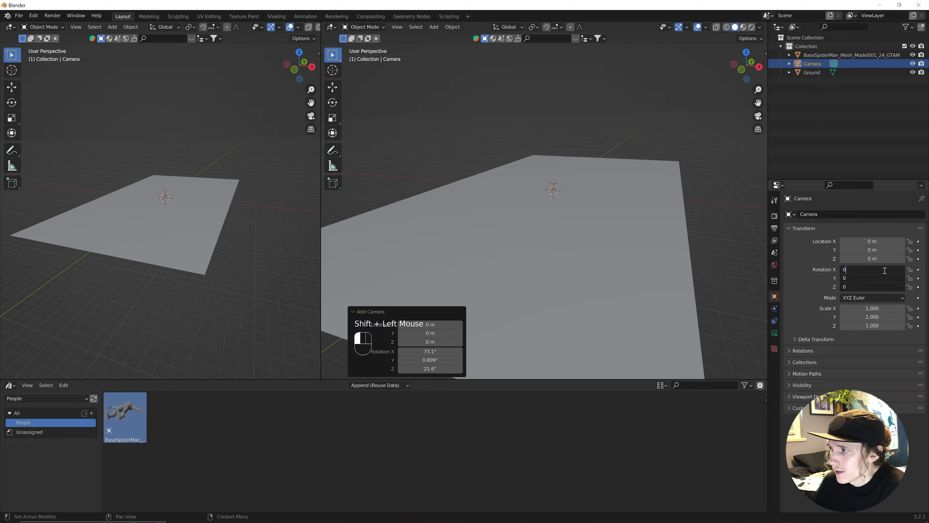
key("Return")
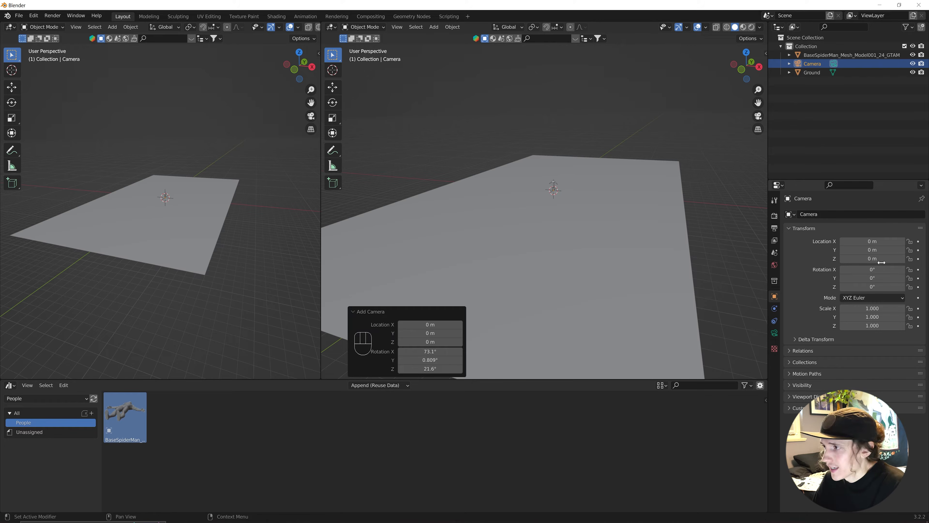
Position the camera at Y -5 m, Z 1 m with an X rotation of 95°.
left_click(878, 251)
type("-5")
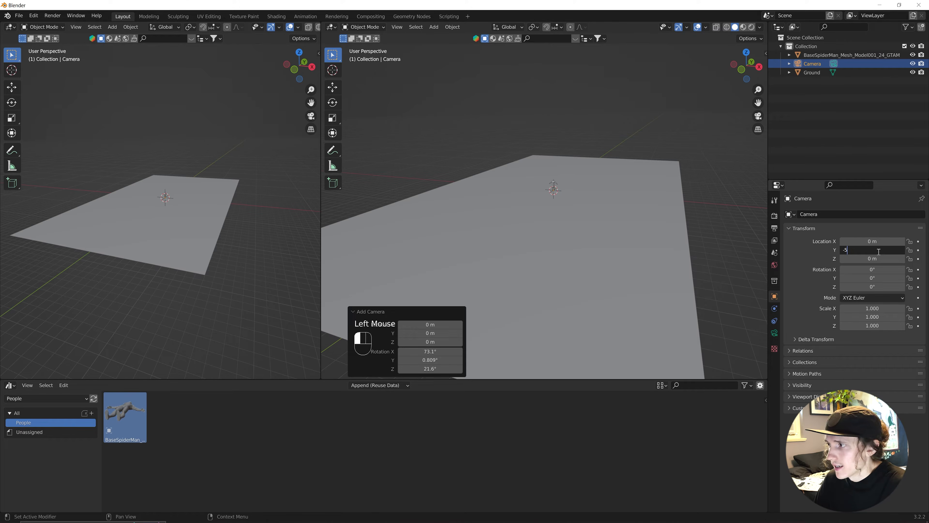
left_click(874, 258)
type("2")
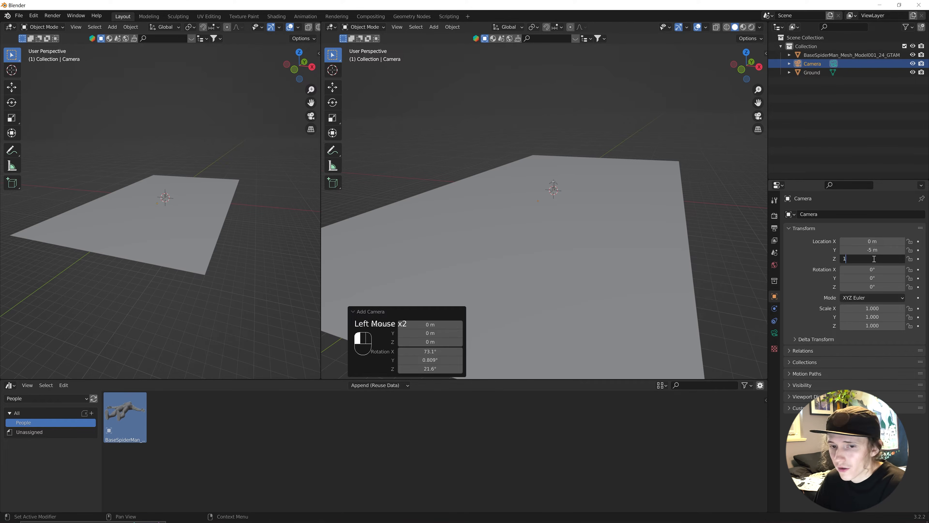
key("Return")
left_click(872, 268)
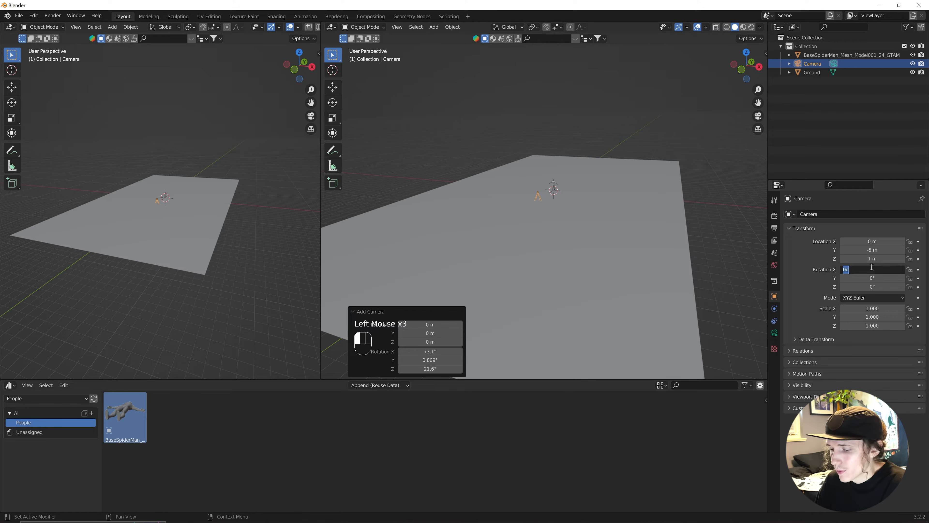
type("95")
key("Return")
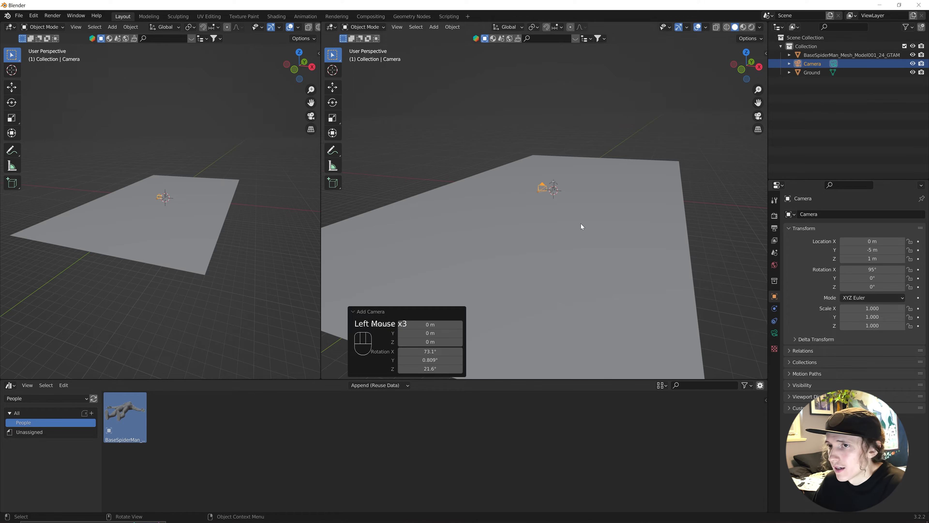
left_click(203, 114)
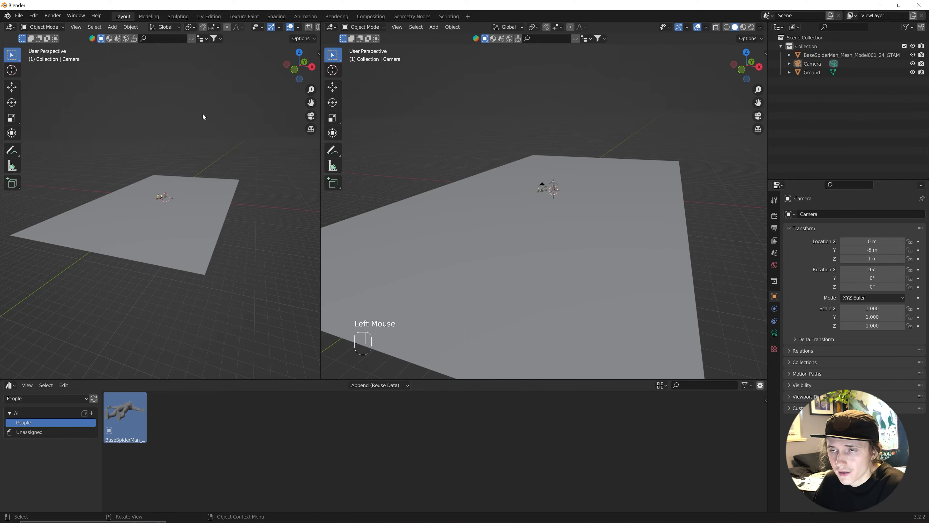
Look through the camera in the left view and raise its passepartout to 1.000.
key("KP_0")
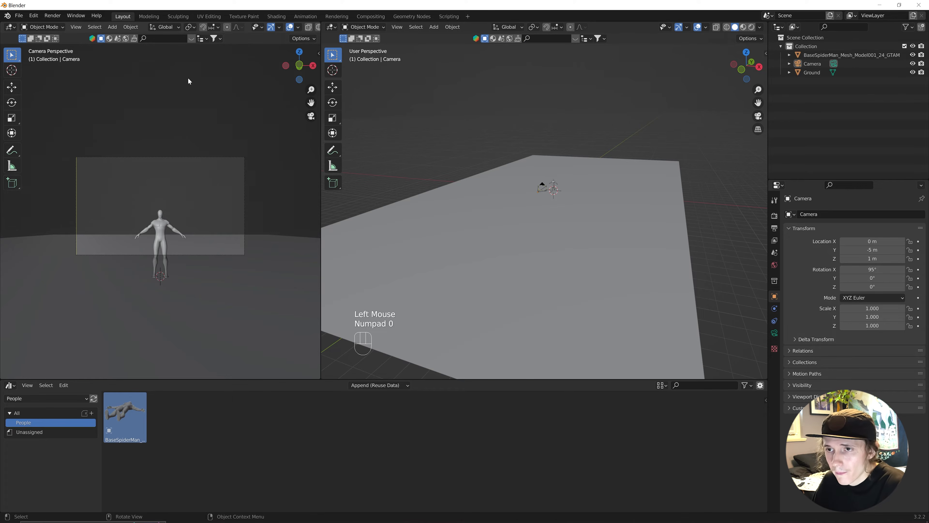
scroll(181, 243, "up", 2)
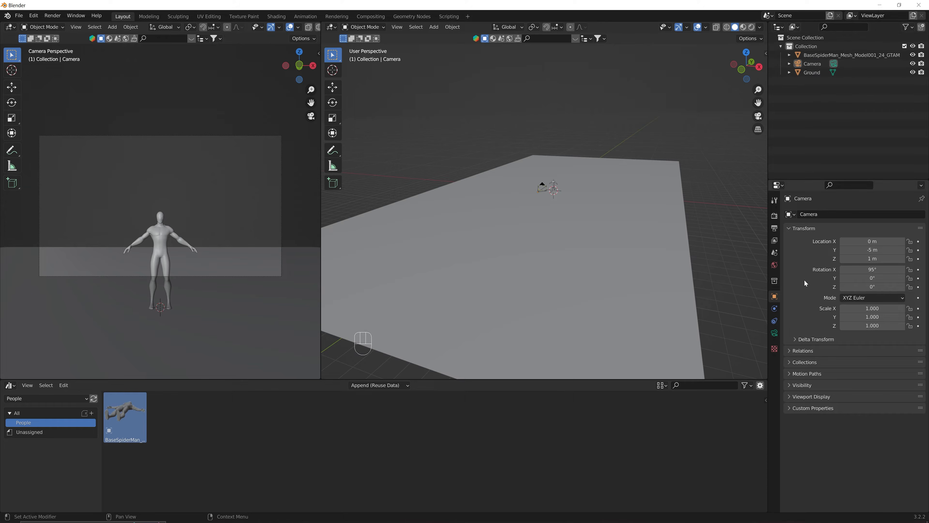
left_click(775, 333)
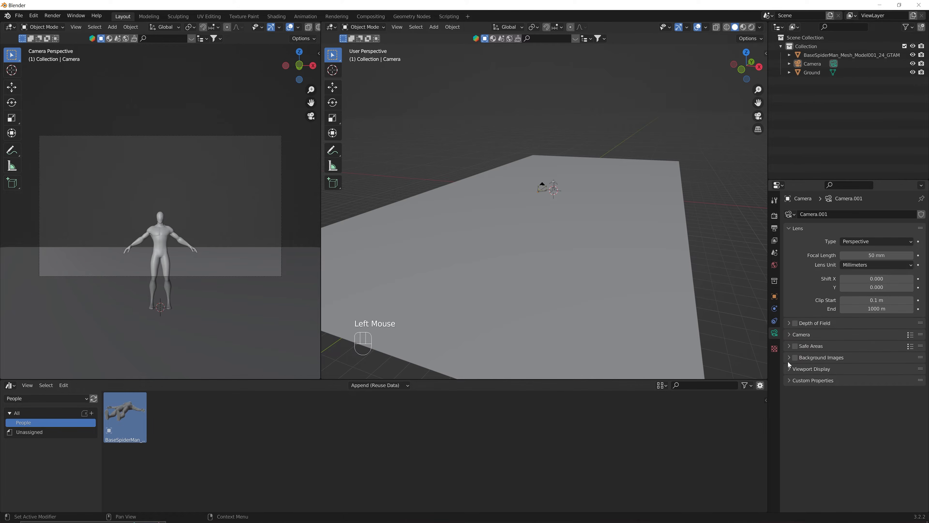
left_click(790, 370)
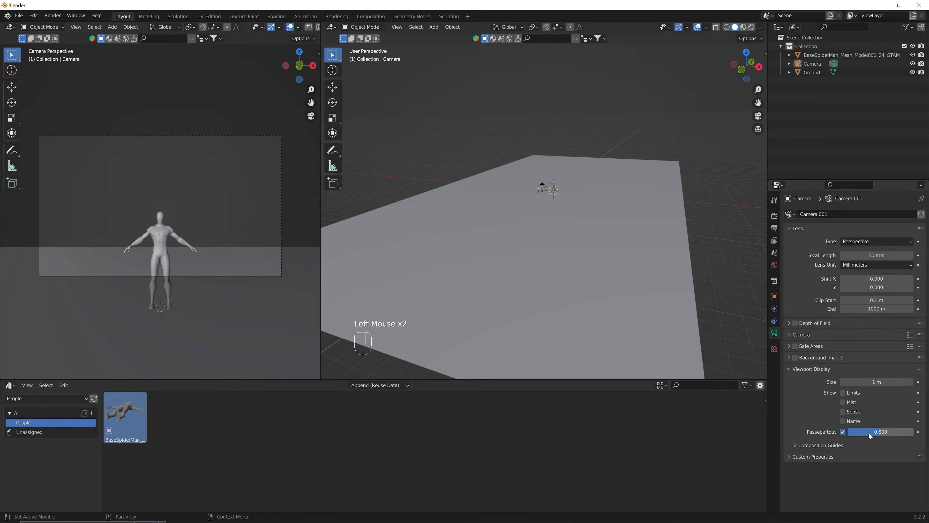
left_click_drag(870, 434, 912, 434)
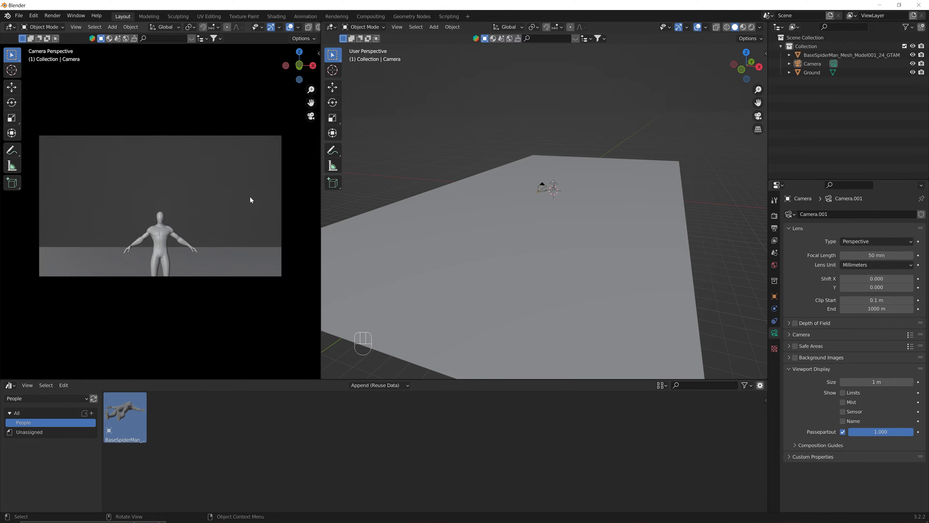
Set the output resolution to 1080 × 1350 px for a portrait frame.
left_click(773, 220)
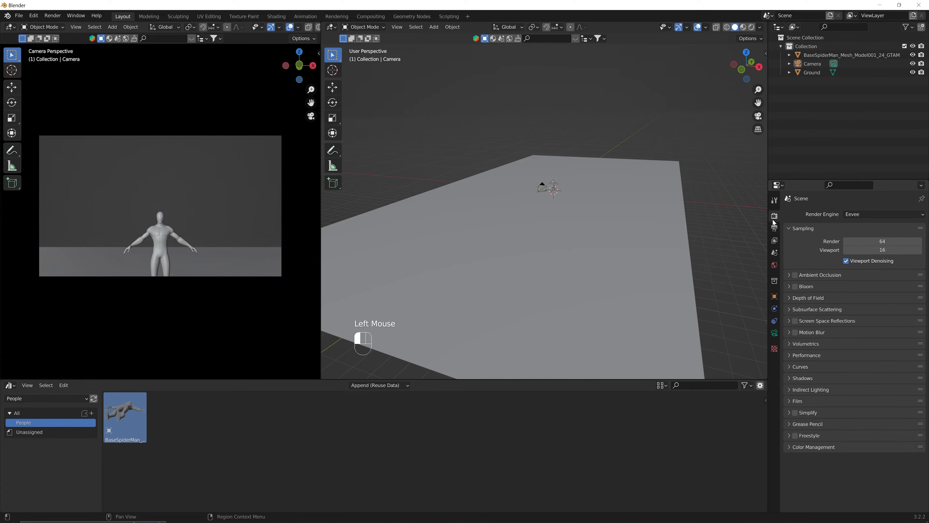
left_click(774, 228)
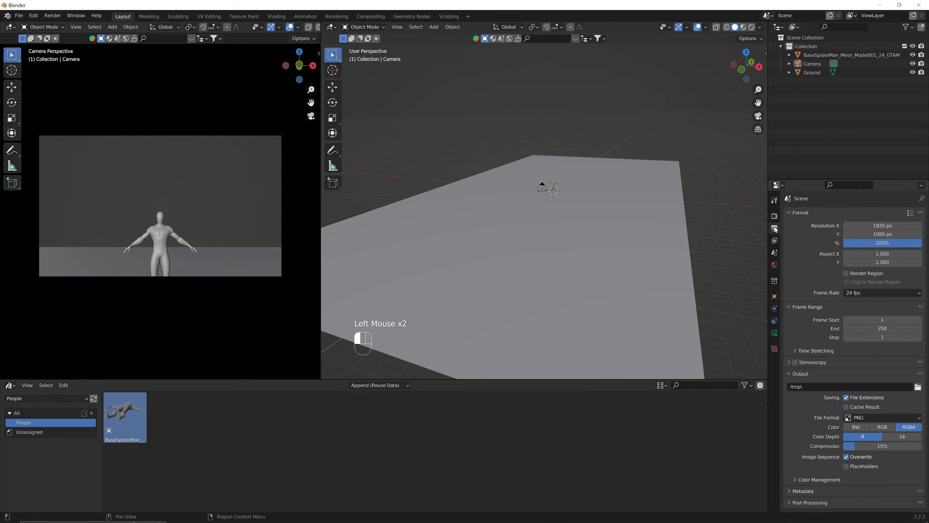
left_click(886, 225)
type("1080")
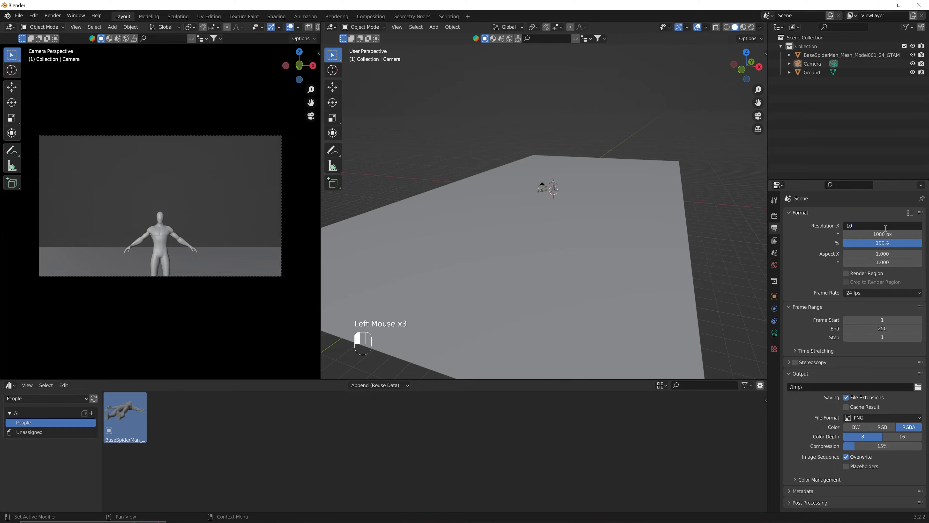
key("Return")
left_click(886, 234)
type("1350")
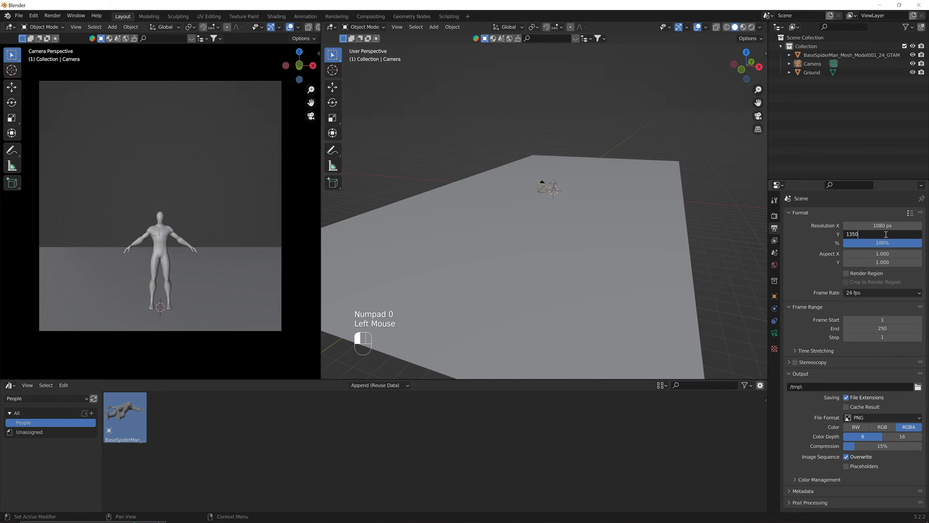
key("Return")
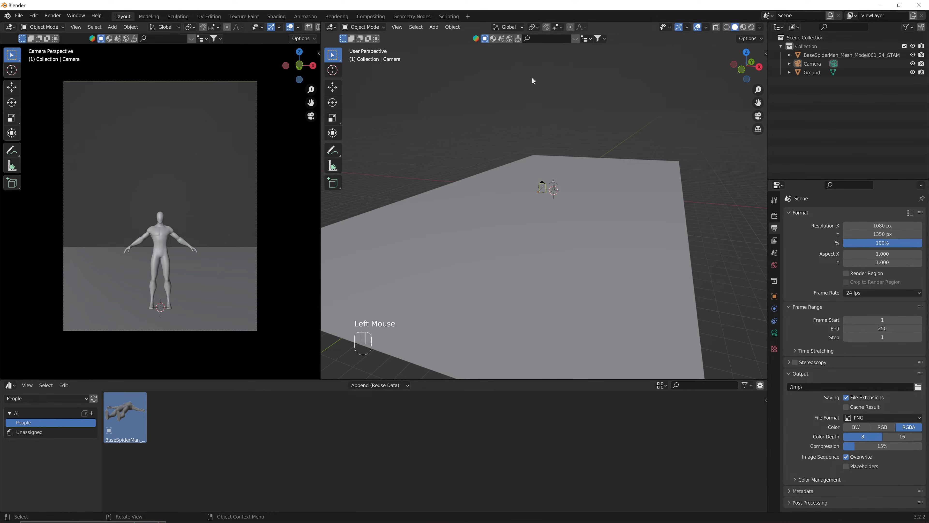
Select the BaseSpiderMan figure, scale it down further, then deselect it.
left_click(813, 58)
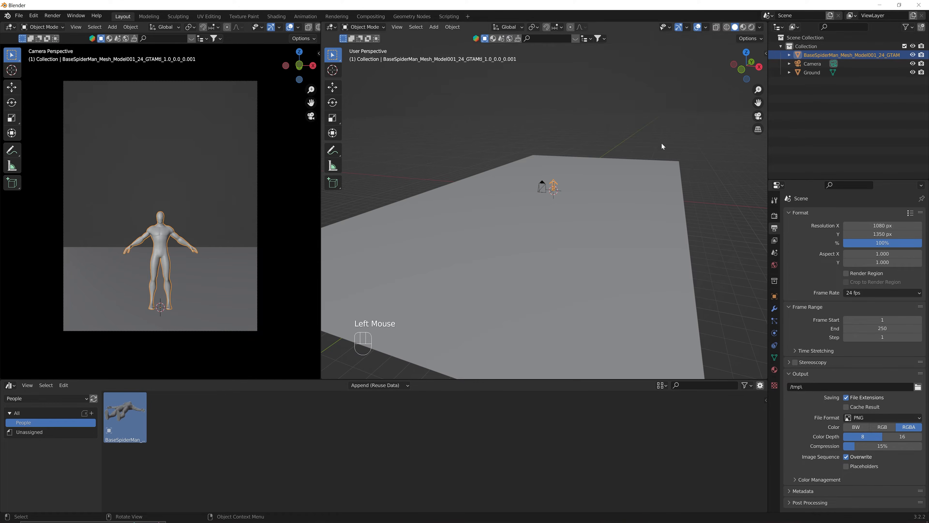
key("s")
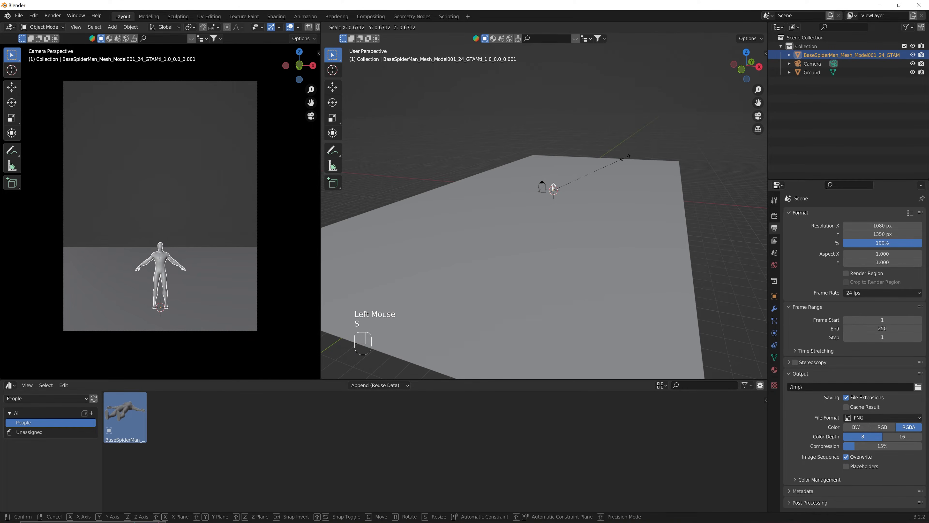
left_click(625, 158)
left_click(708, 192)
middle_click_drag(708, 192, 701, 196)
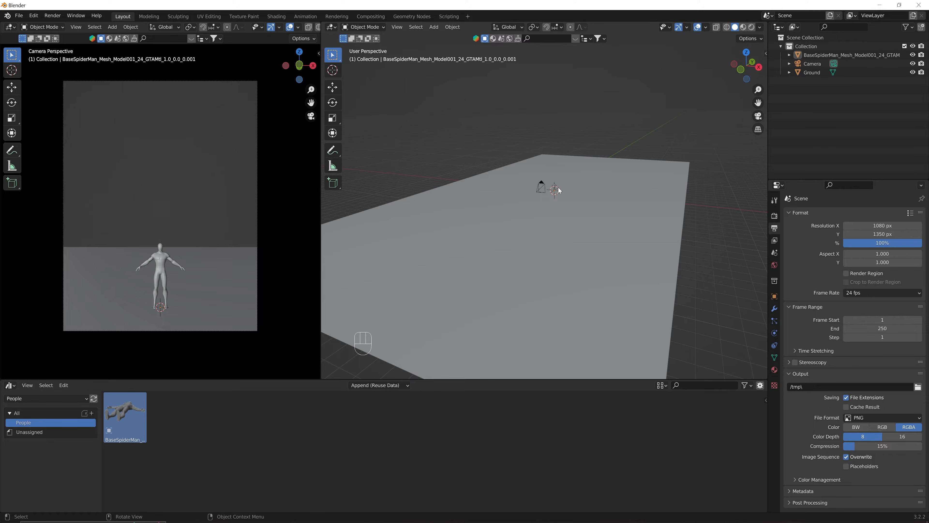
key("shift+a")
Add a cube and view the scene from the front.
mouse_move(526, 59)
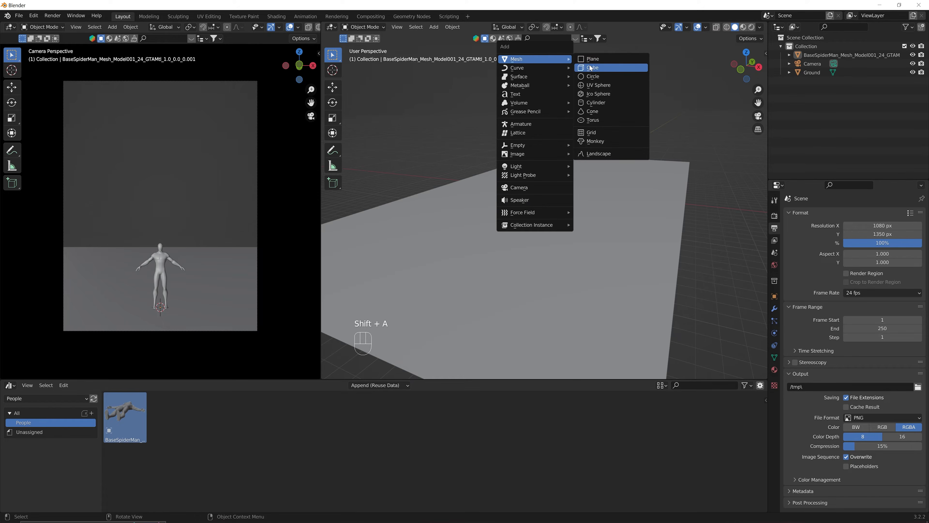
left_click(592, 68)
scroll(579, 198, "up", 1)
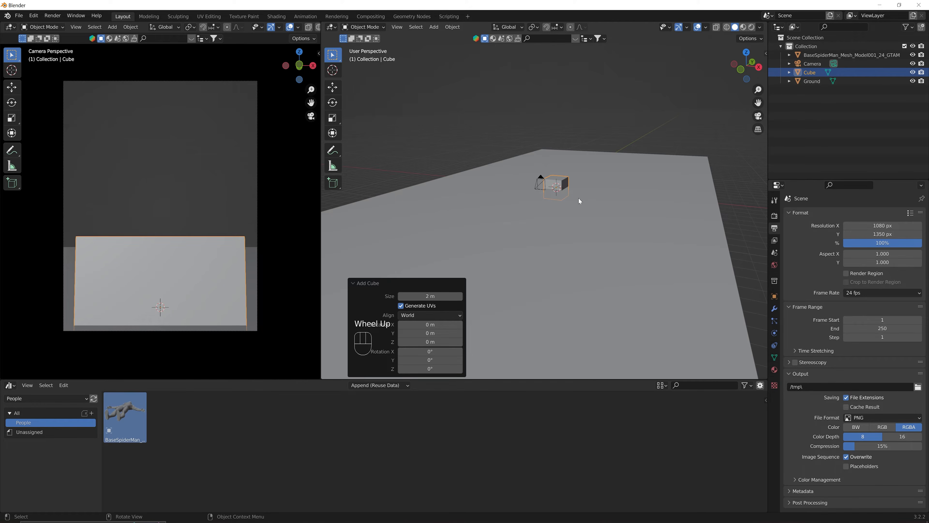
key("grave")
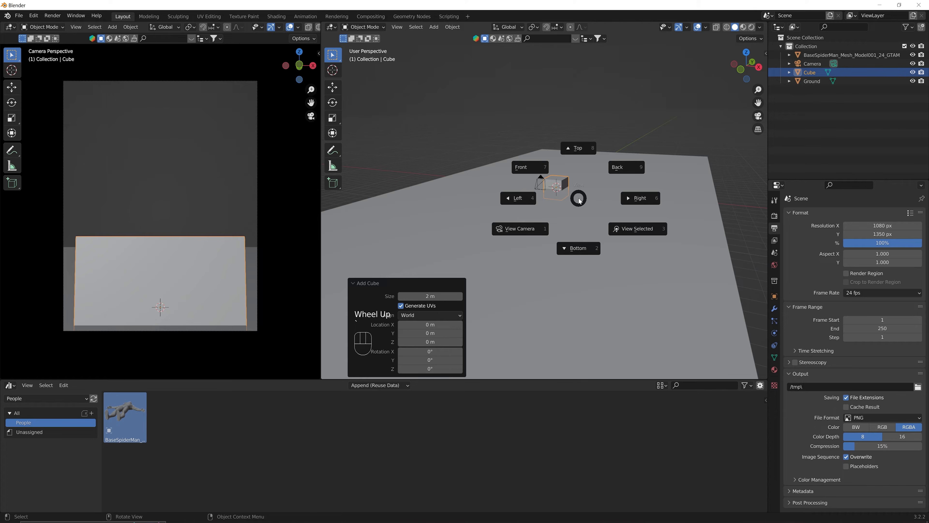
left_click(533, 176)
scroll(561, 218, "up", 3)
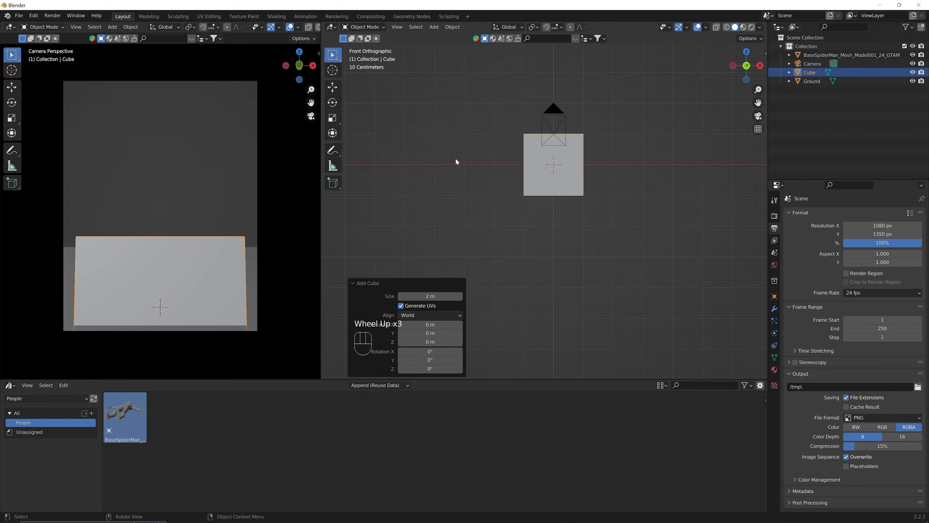
Raise the cube 1 m with snapping and set its origin to the 3D cursor.
left_click(334, 88)
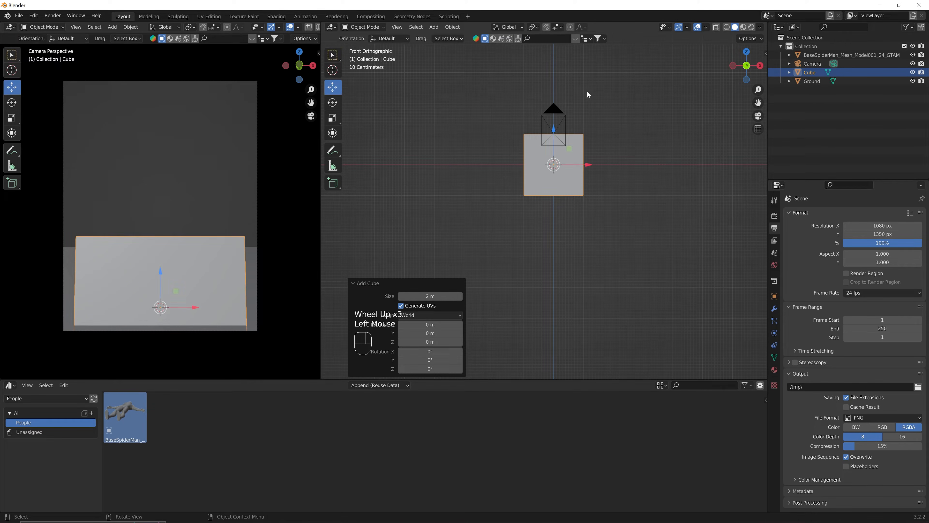
key("ctrl")
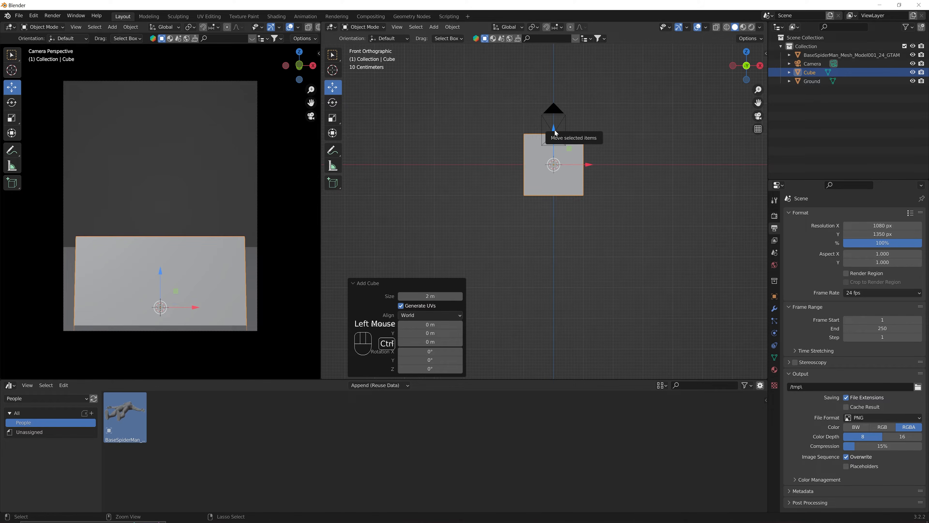
left_click_drag(556, 133, 556, 97, "ctrl")
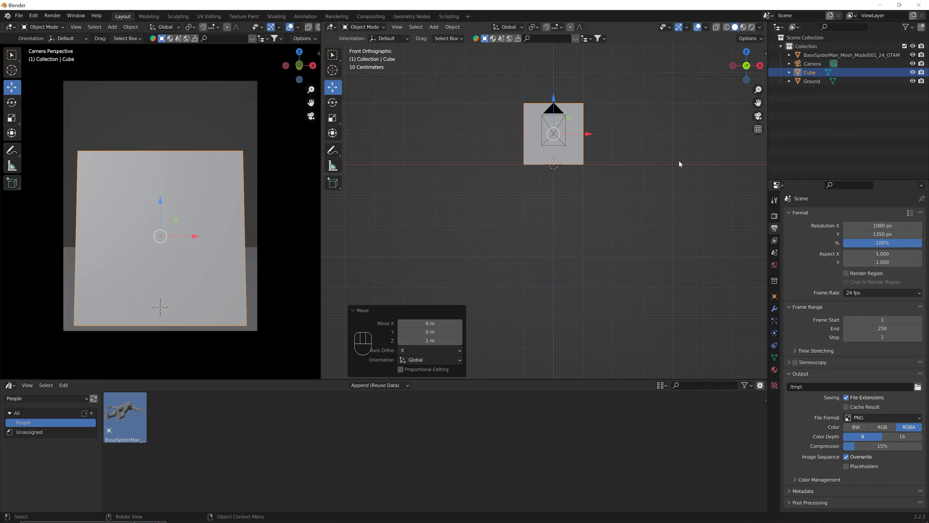
right_click(567, 155)
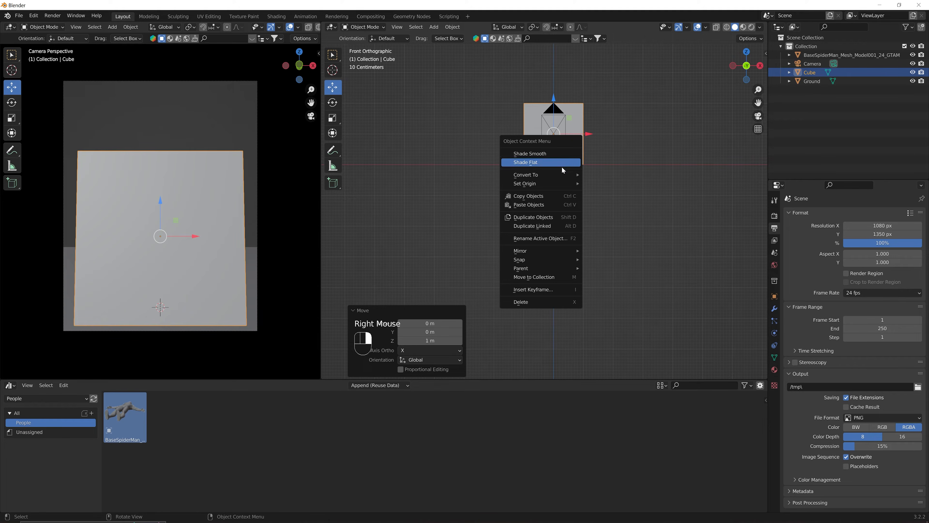
mouse_move(557, 182)
left_click(631, 205)
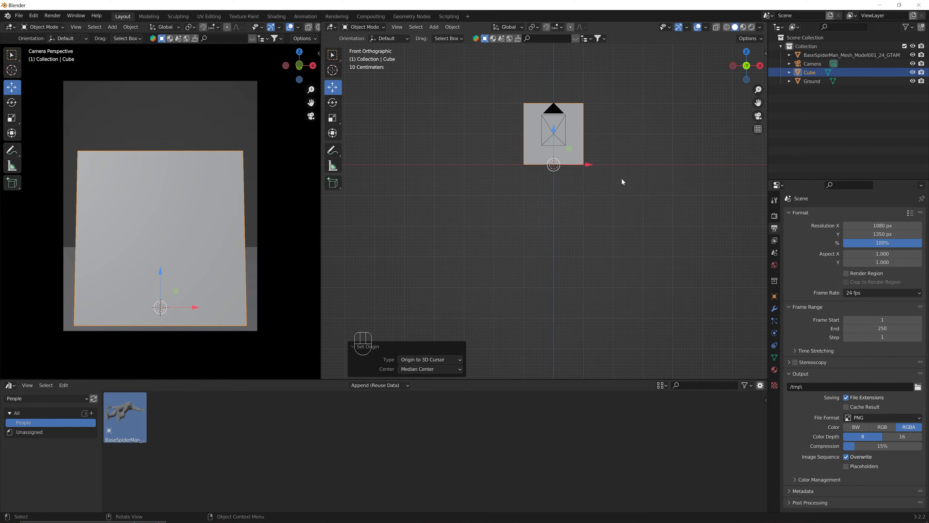
Scale the cube uniformly to 0.836.
middle_click_drag(629, 163, 670, 165)
key("s")
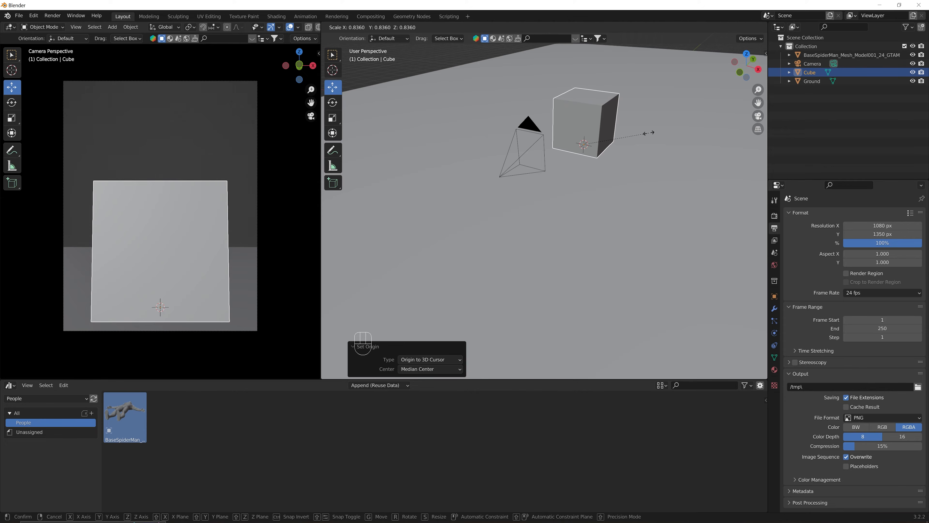
left_click(649, 133)
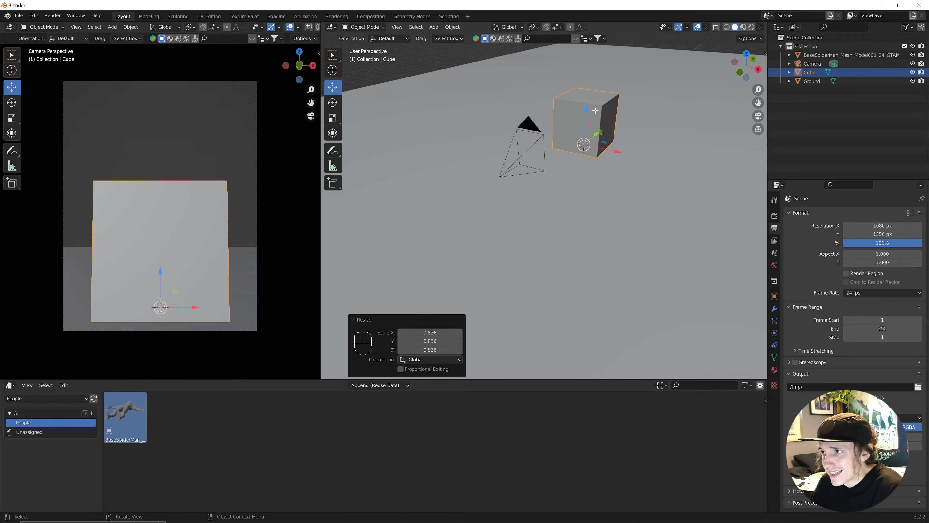
key("Tab")
Delete the cube's front and floor faces, then return to Object Mode.
left_click(410, 27)
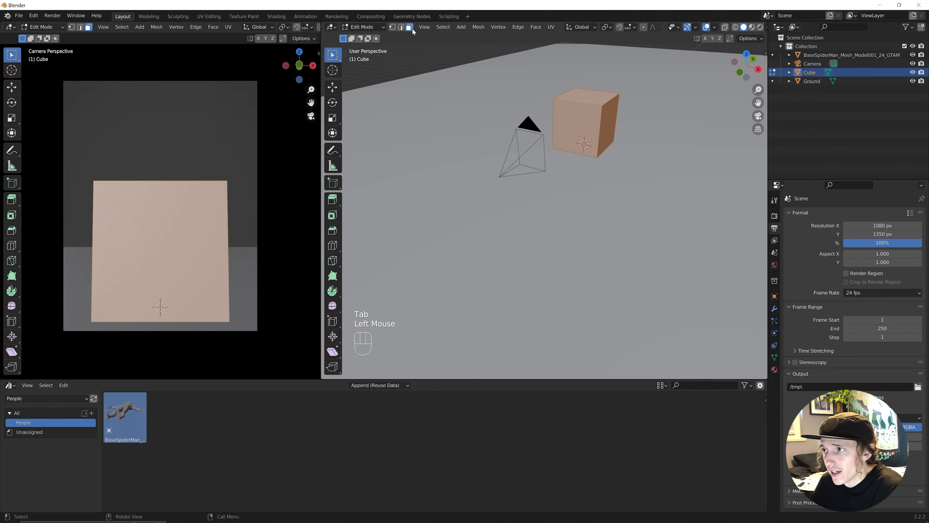
left_click(575, 112)
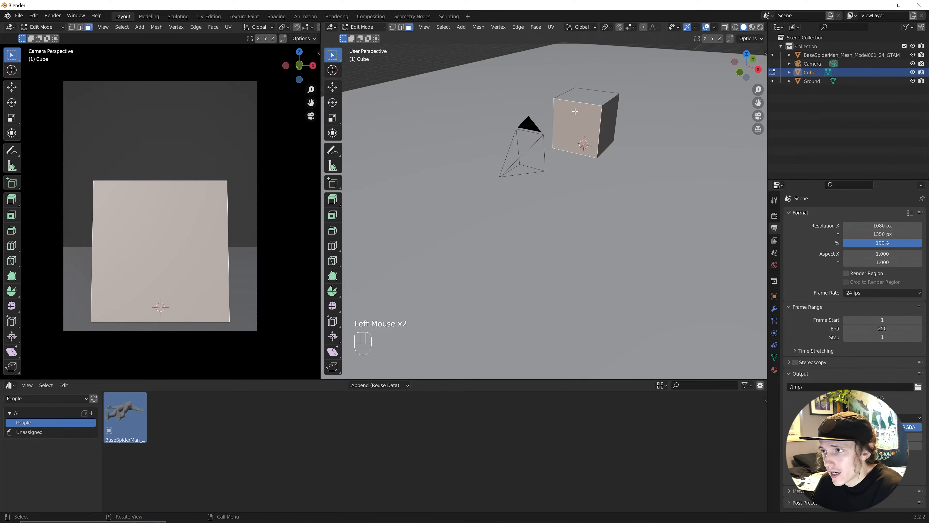
key("x")
left_click(569, 131)
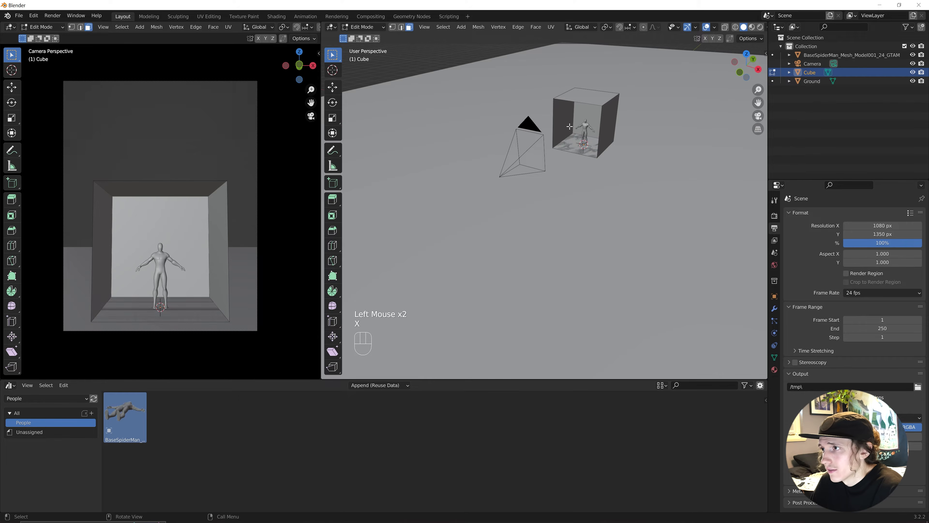
key("x")
left_click(568, 141)
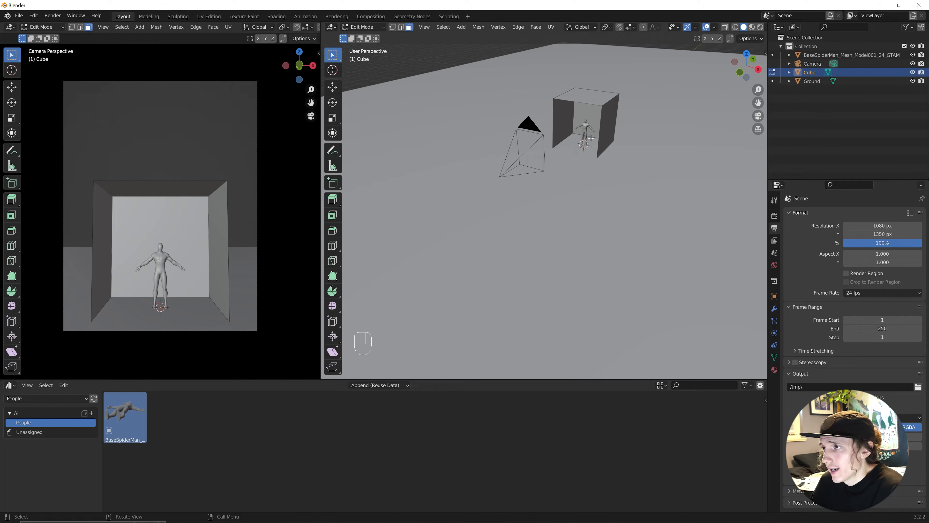
key("Tab")
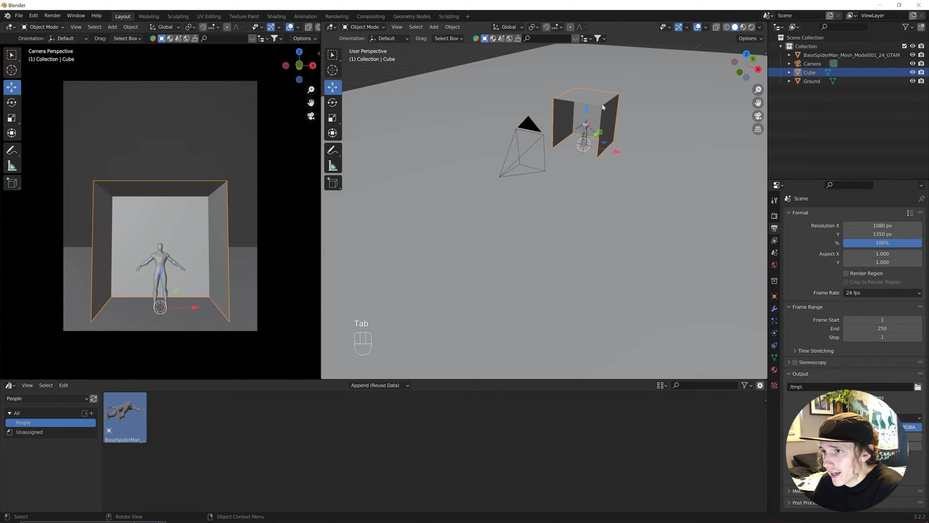
Scale the open box up around the figure to 2.629 × 1.479 × 2.029.
key("s")
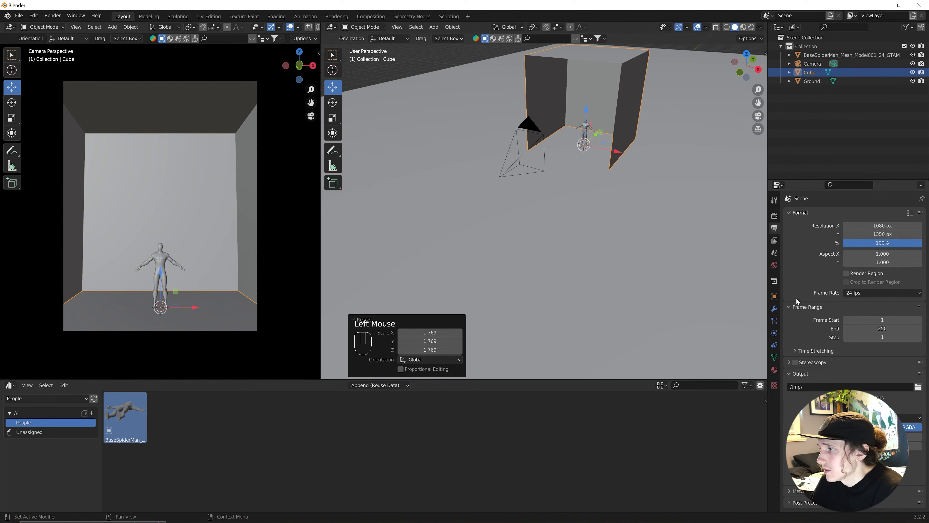
left_click(774, 297)
left_click_drag(874, 325, 910, 325)
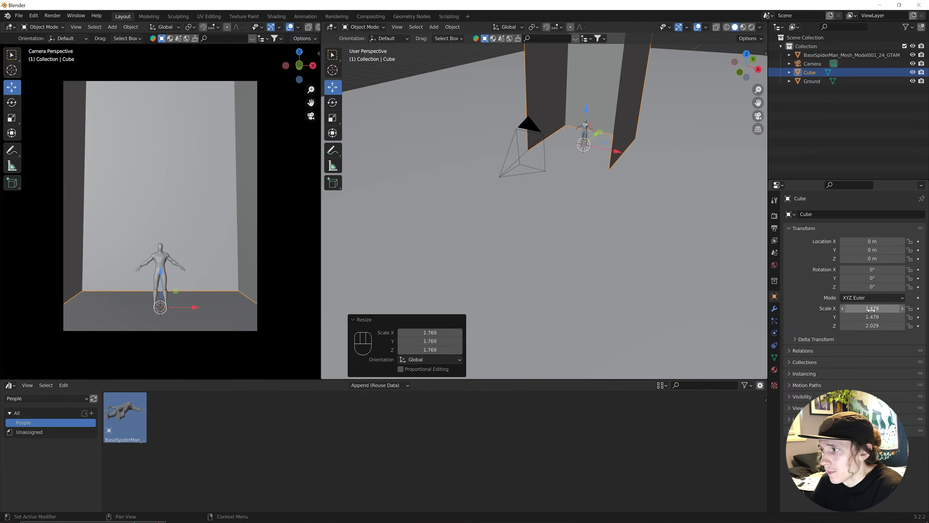
left_click_drag(872, 308, 922, 308)
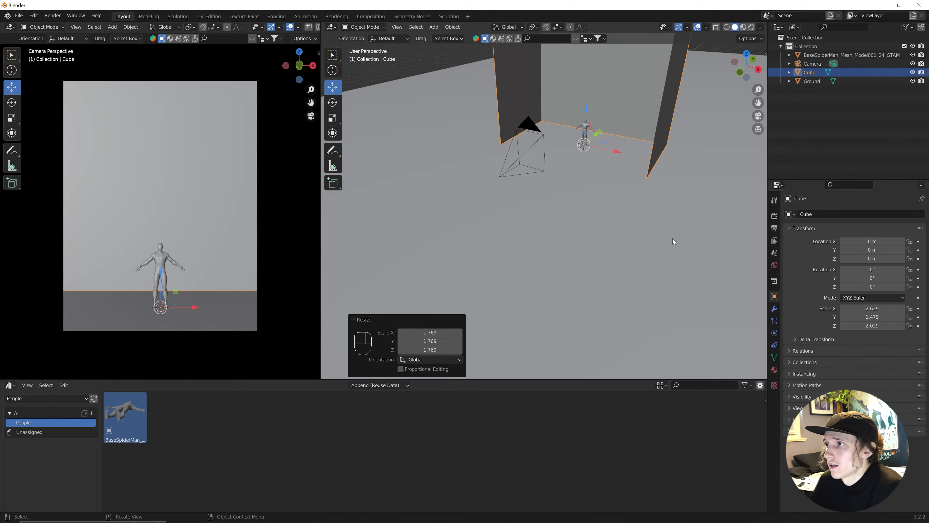
Rename the Cube object to Room in the Outliner.
left_click(679, 190)
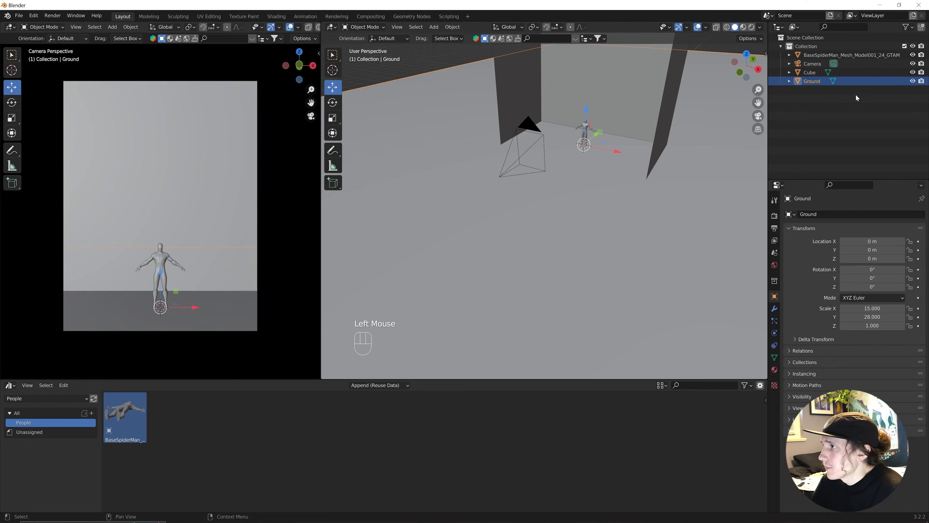
left_click(531, 146)
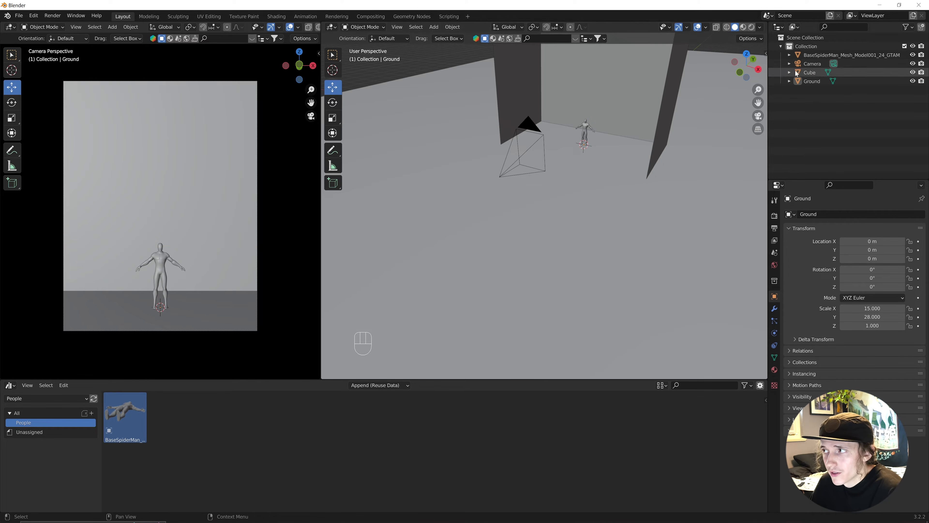
double_click(817, 72)
type("Room")
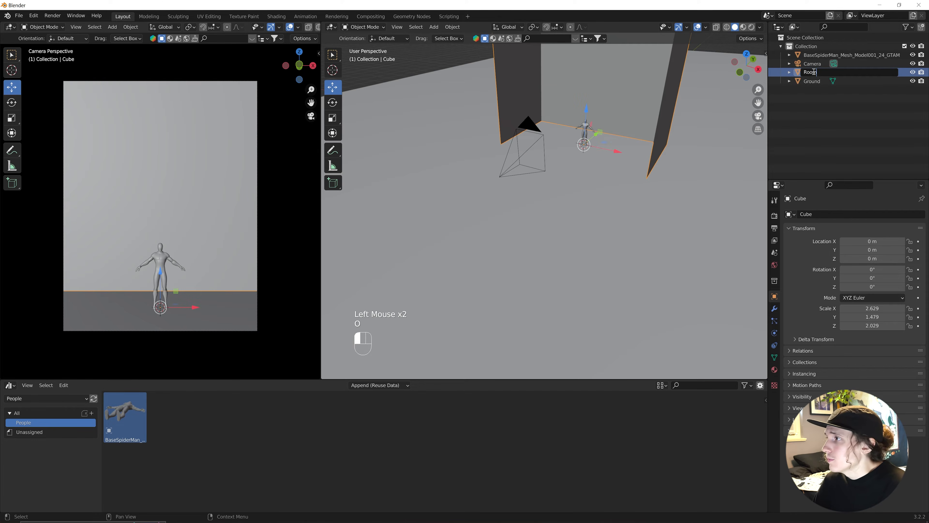
key("Return")
key("Up")
left_click(801, 100)
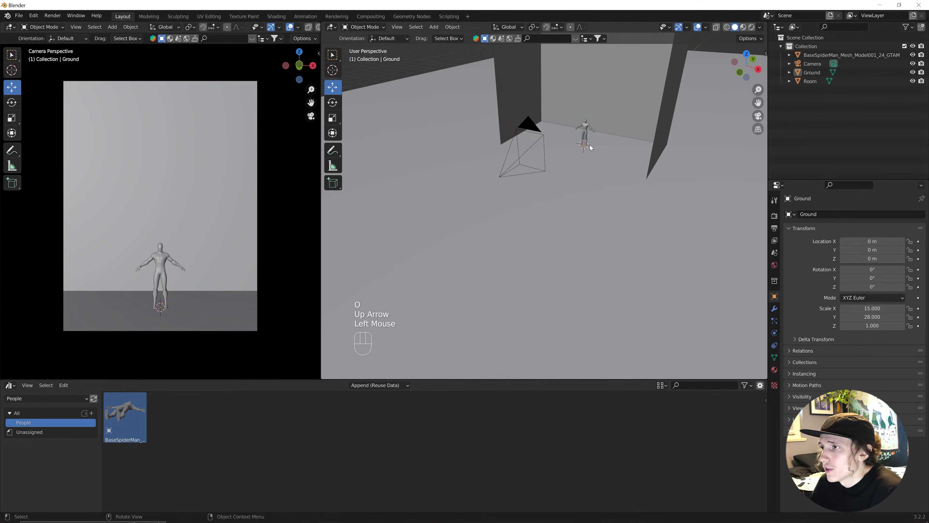
key("shift+a")
Add a UV sphere and give it a Subdivision Surface modifier.
mouse_move(590, 146)
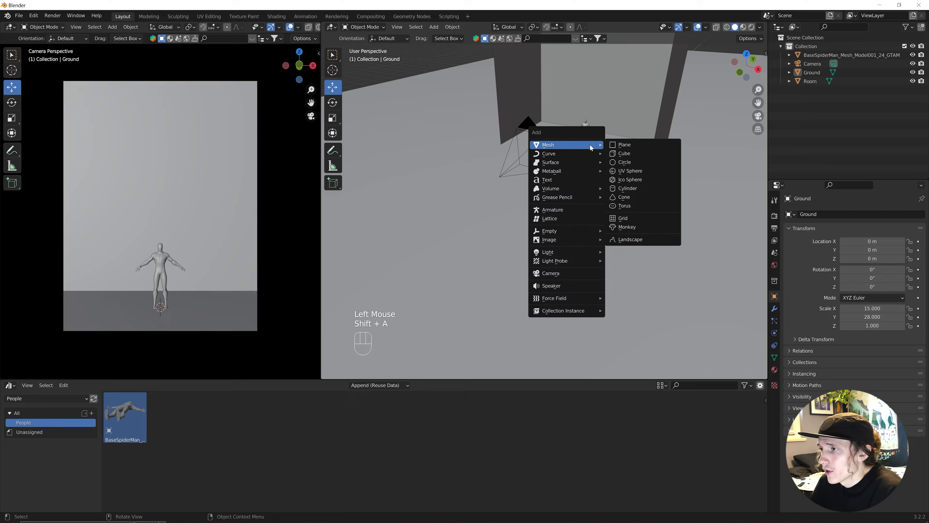
left_click(634, 172)
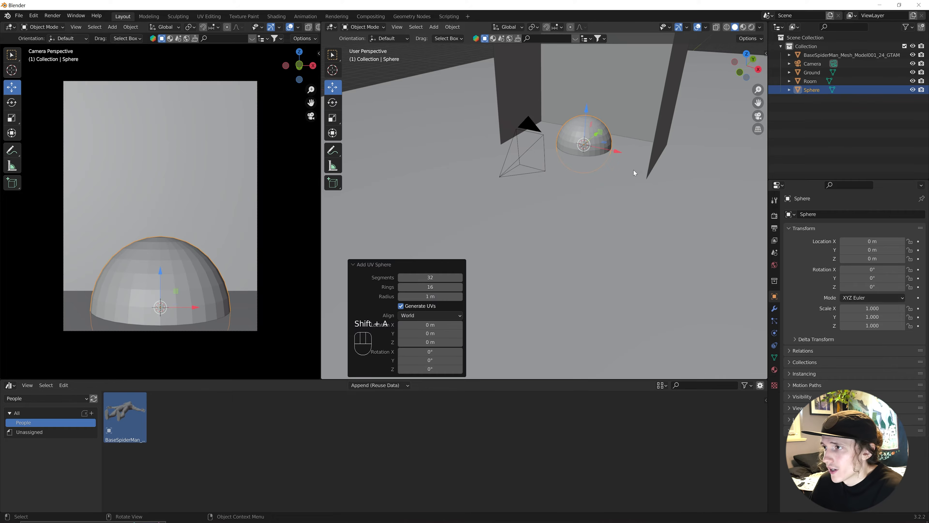
left_click(773, 311)
left_click(804, 214)
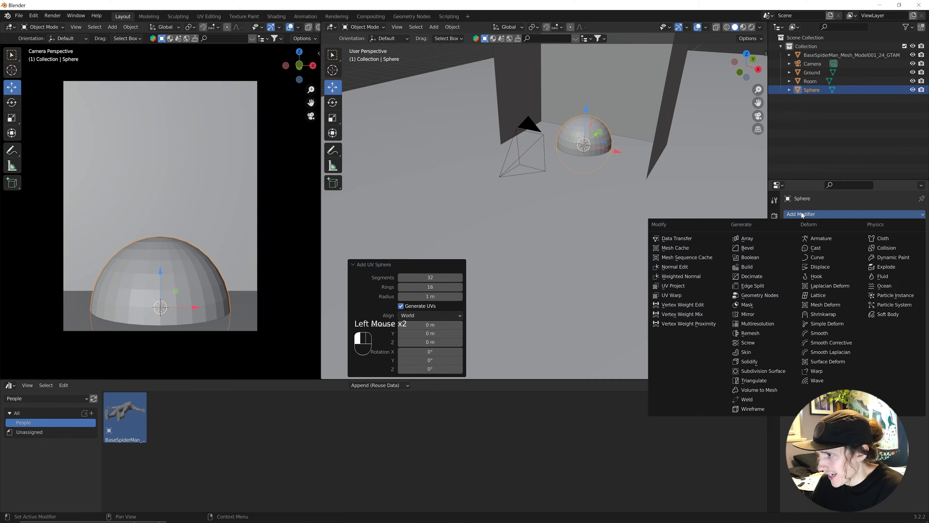
left_click(771, 371)
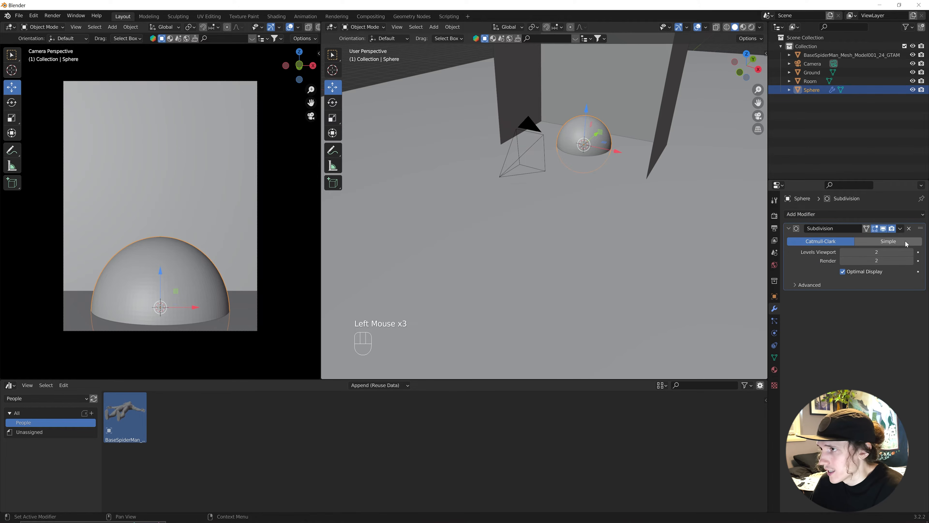
Apply the sphere's Subdivision modifier and shade it smooth.
left_click(900, 229)
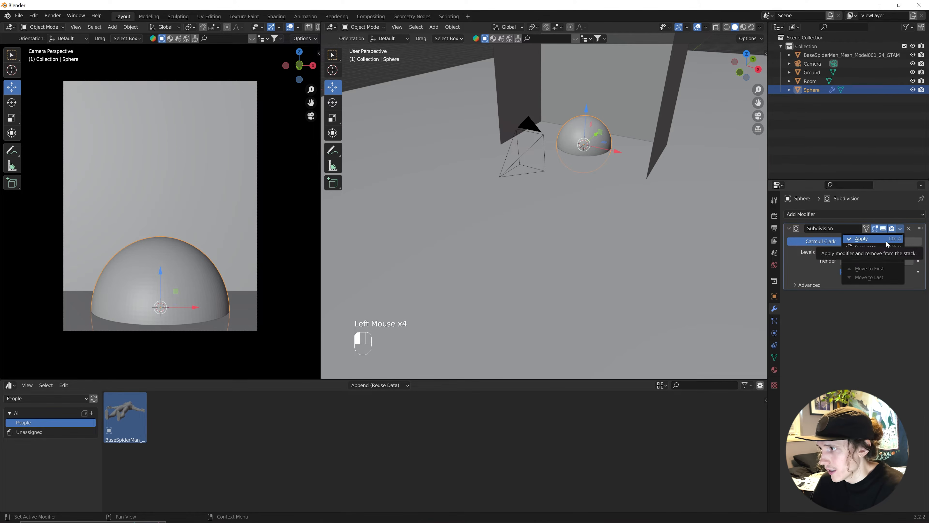
left_click(878, 250)
right_click(595, 125)
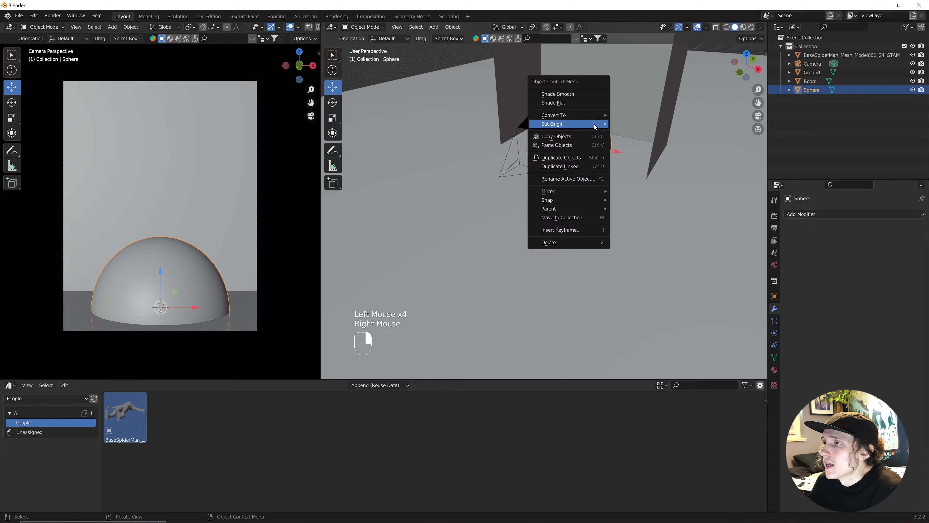
left_click(589, 95)
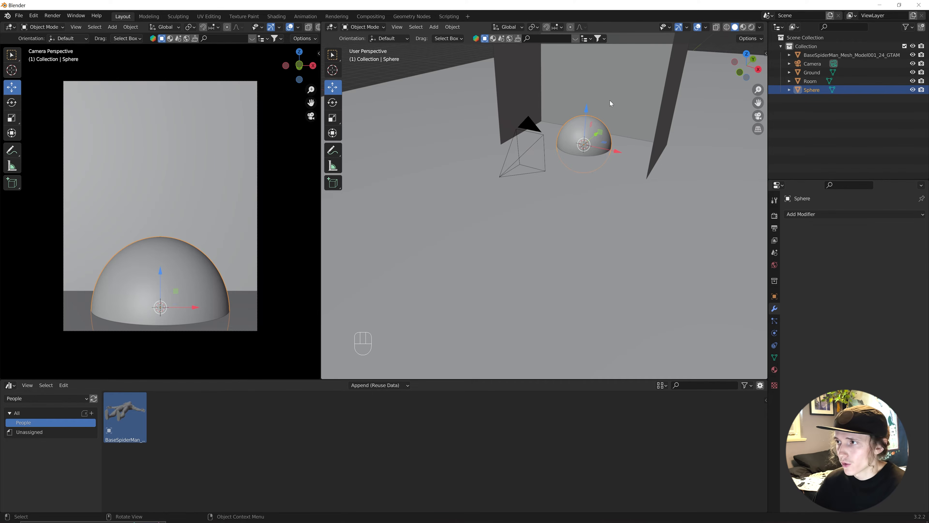
Scale the sphere to 1.247, raise it about 0.76 m and shift it 1.3 m along Y.
key("s")
left_click(610, 110)
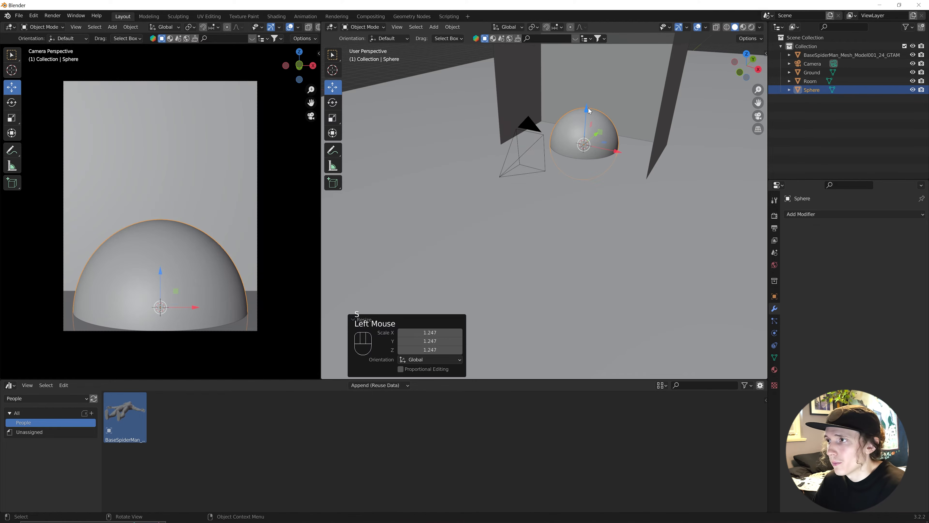
left_click_drag(589, 111, 592, 89)
key("grave")
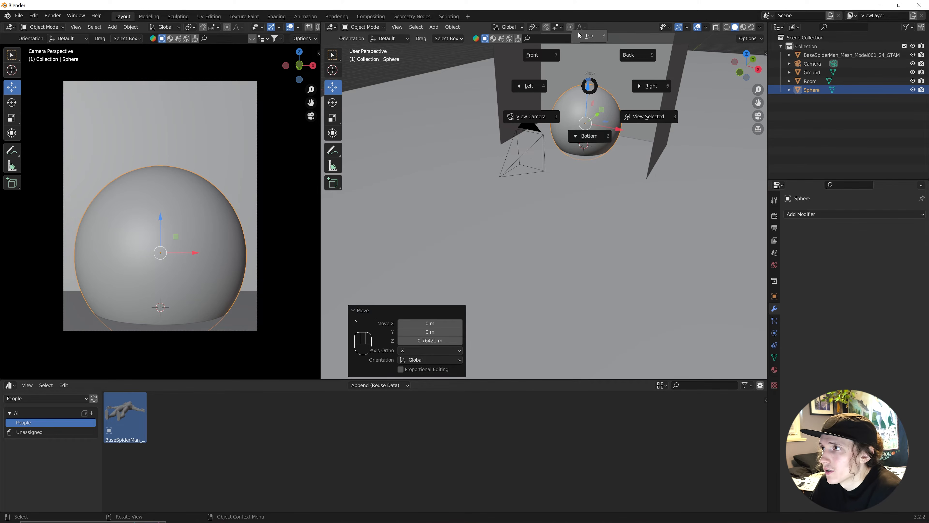
left_click(565, 77)
left_click_drag(553, 98, 547, 48)
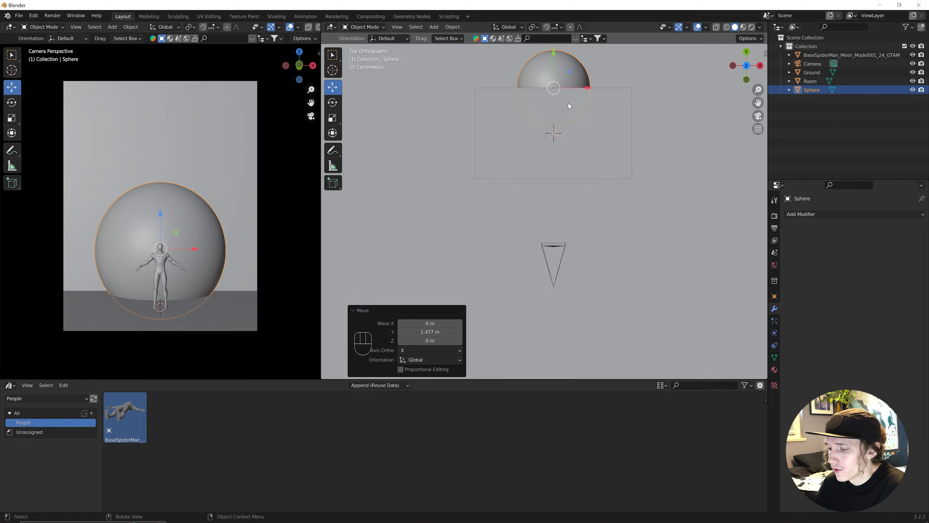
middle_click_drag(574, 195, 578, 123)
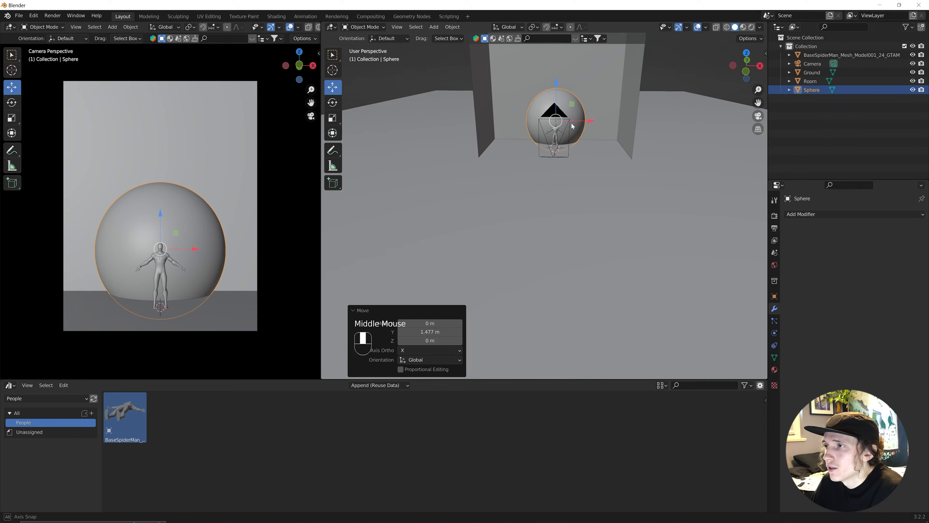
Enlarge the sphere uniformly to 1.362, check it from the top, then select the Room.
key("s")
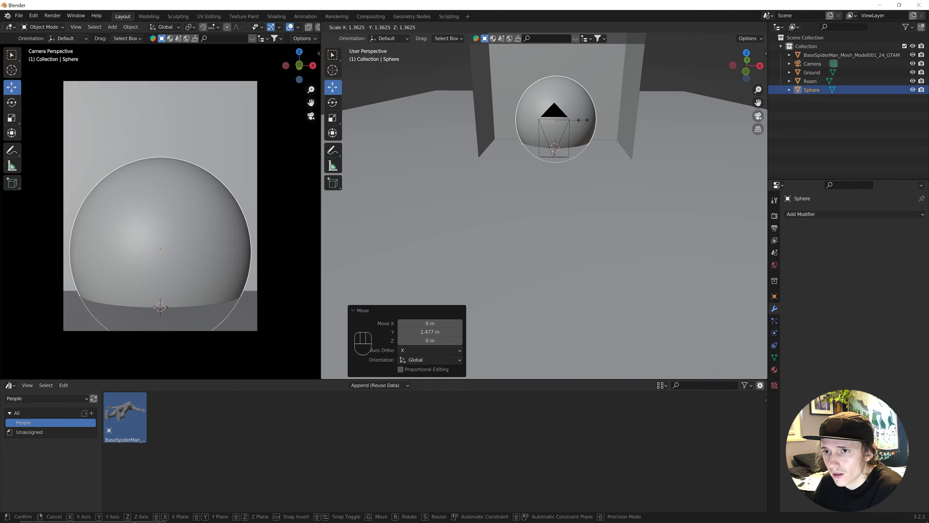
left_click(583, 120)
key("grave")
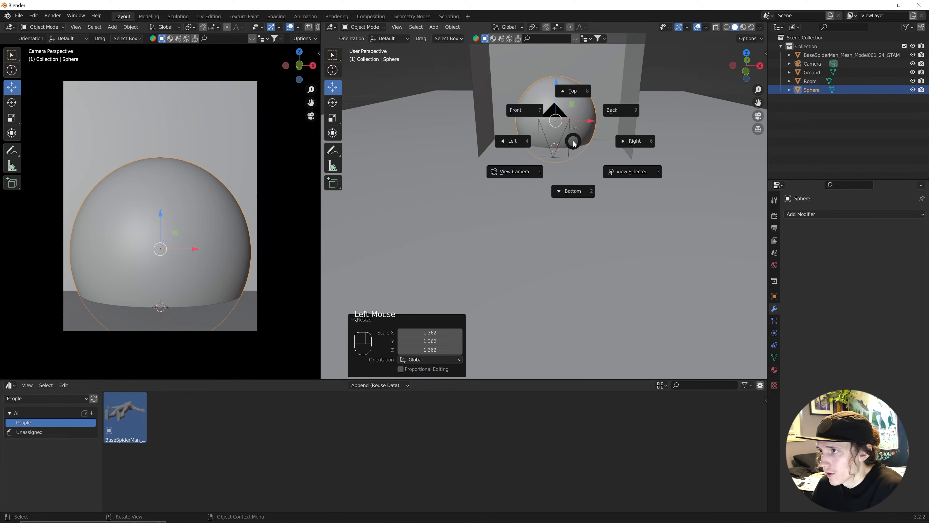
left_click(562, 89)
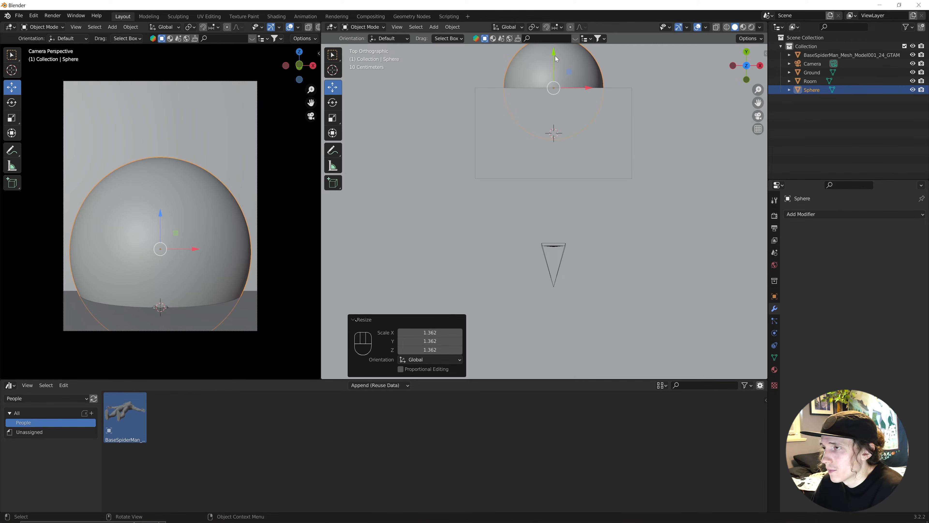
middle_click_drag(611, 223, 595, 149)
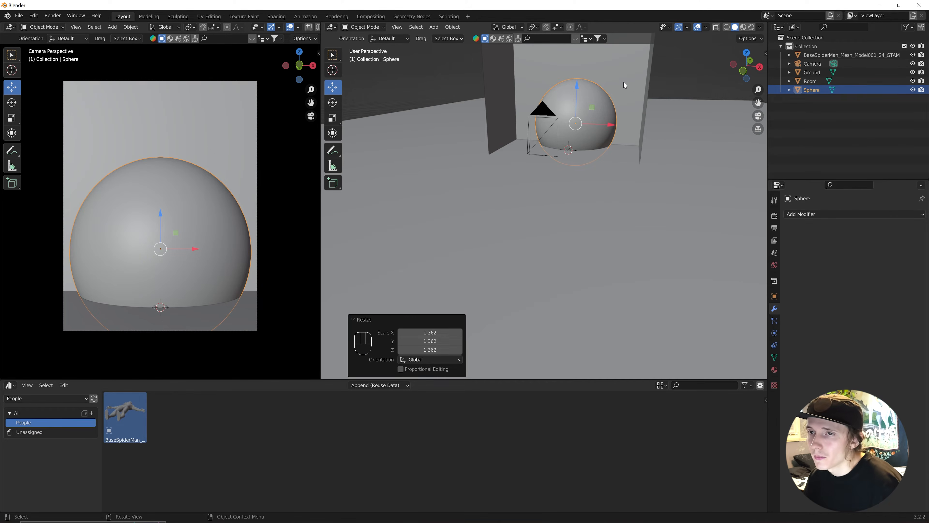
left_click(624, 65)
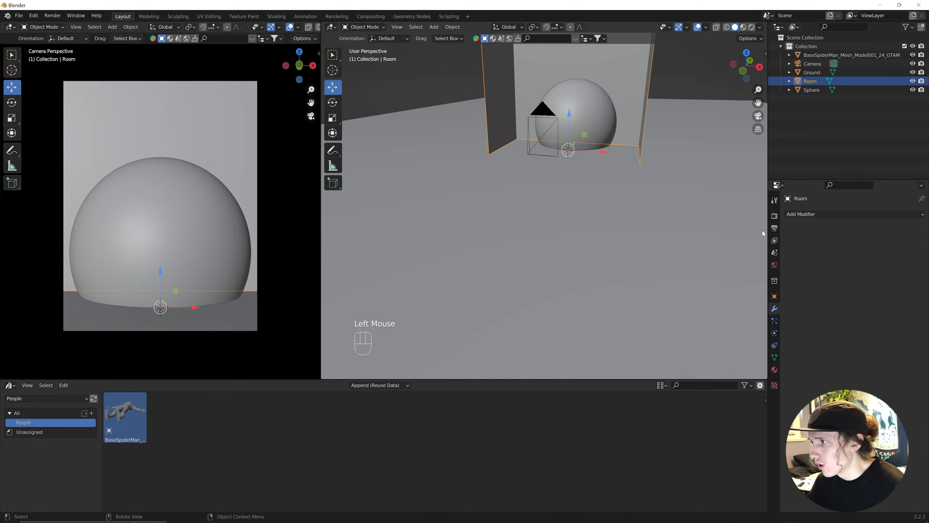
left_click(793, 214)
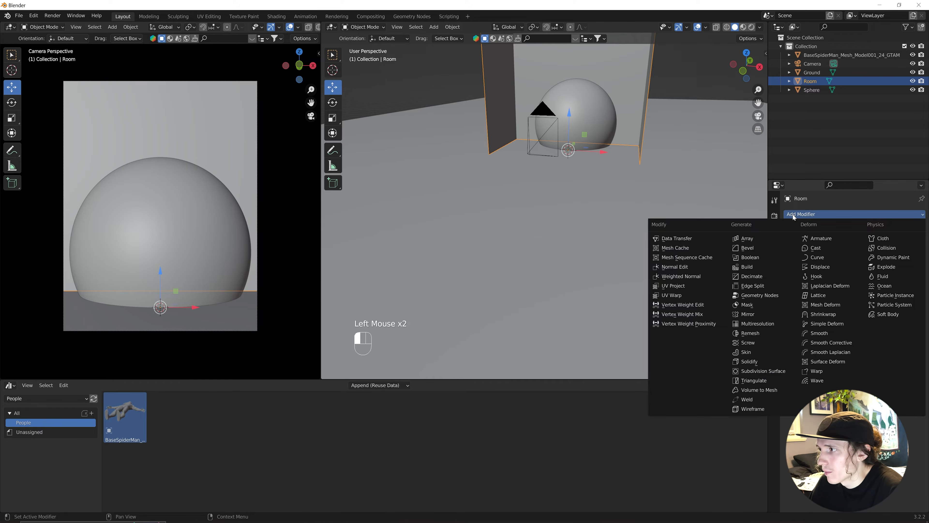
Cut the Room with a Boolean Difference using Sphere, then hide the sphere in viewport and render.
left_click(769, 257)
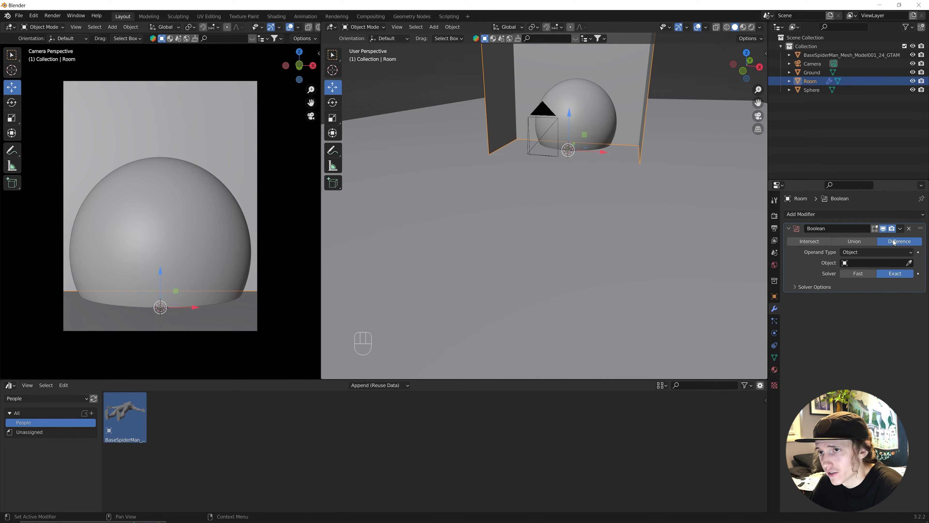
left_click(863, 262)
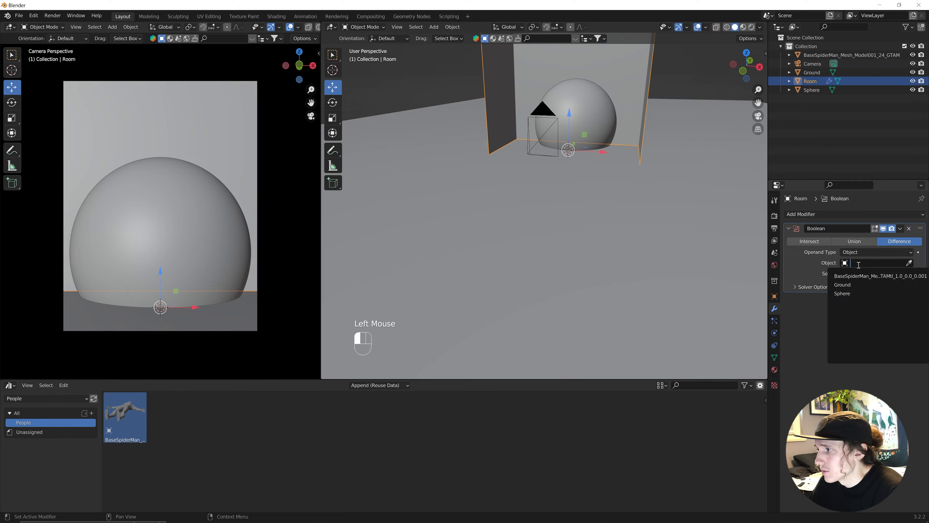
left_click(852, 290)
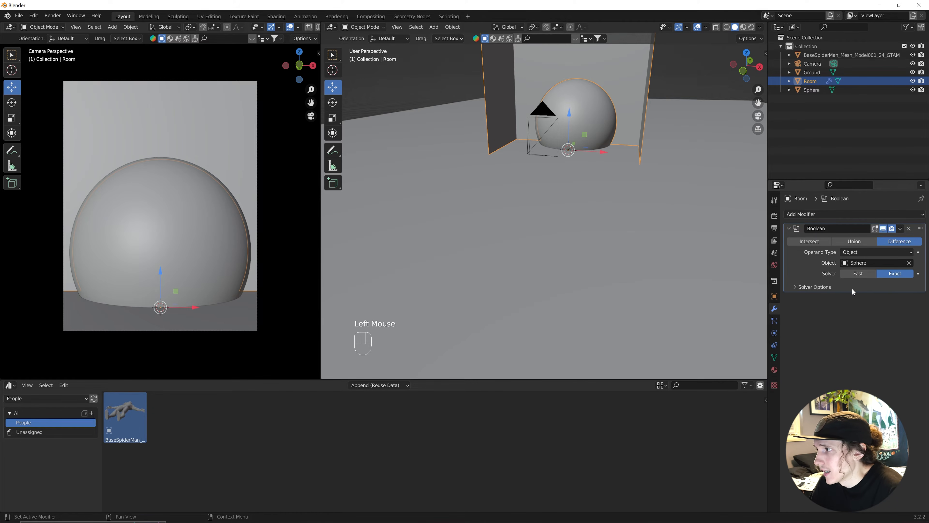
middle_click_drag(655, 135, 650, 138)
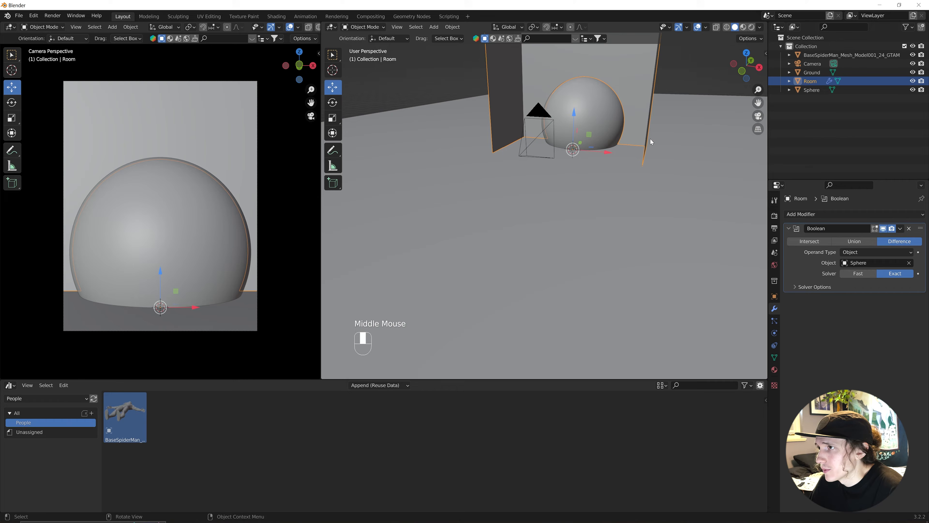
left_click(913, 90)
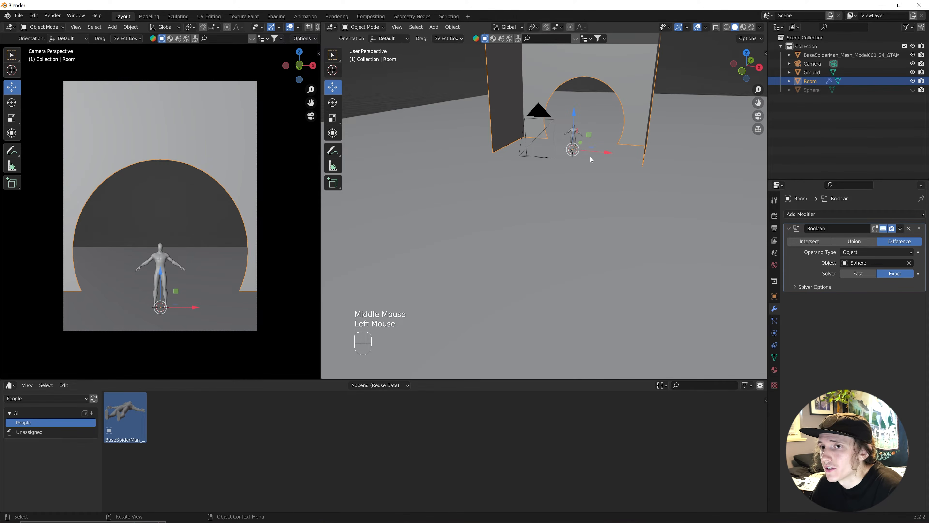
middle_click_drag(606, 85, 608, 159, "shift")
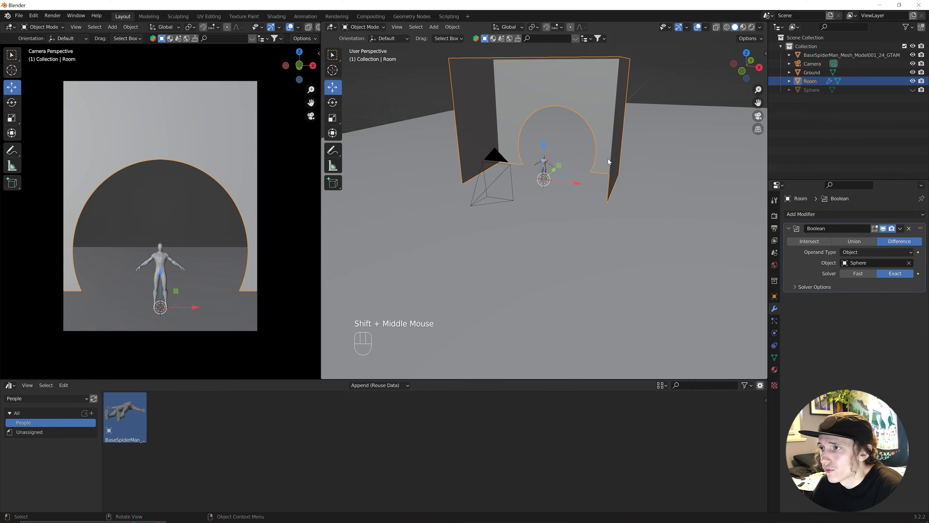
scroll(612, 159, "up", 2)
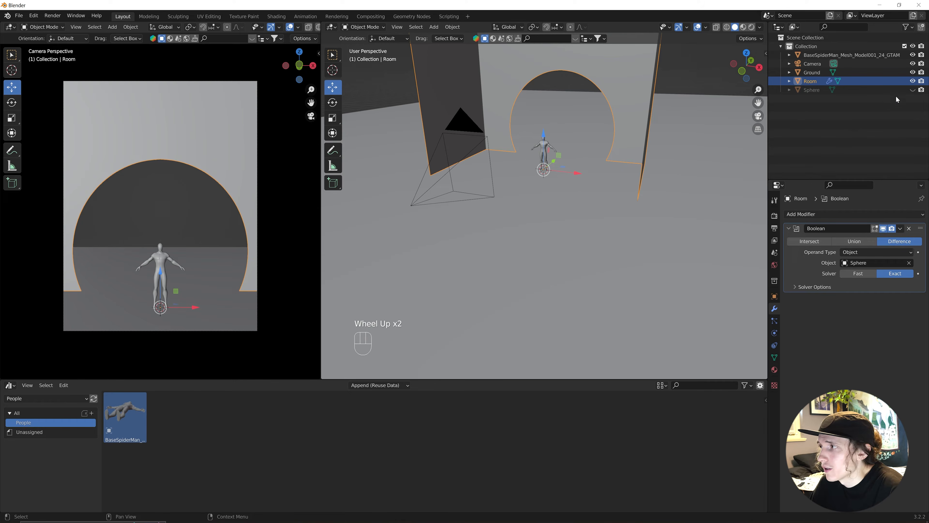
left_click(920, 92)
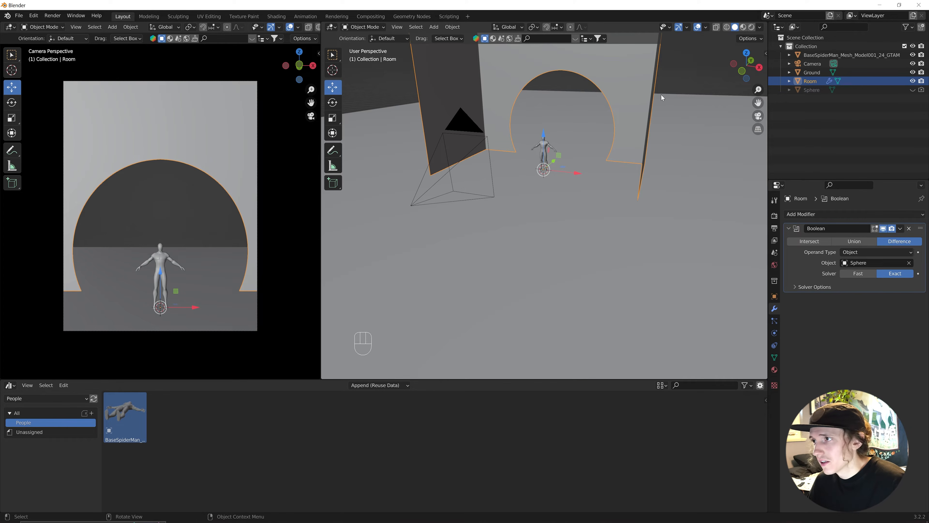
Add a Solidify modifier to the Room with 0.1 m wall thickness.
left_click(806, 214)
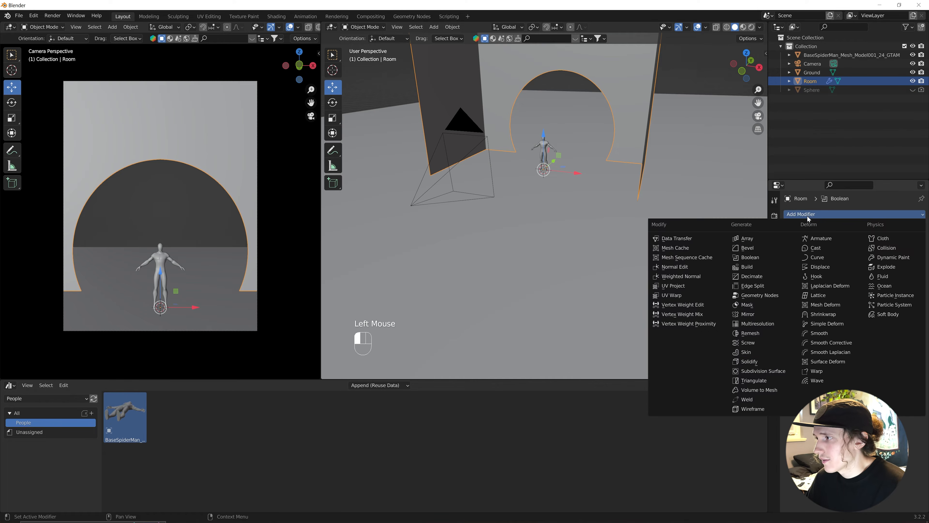
left_click(768, 365)
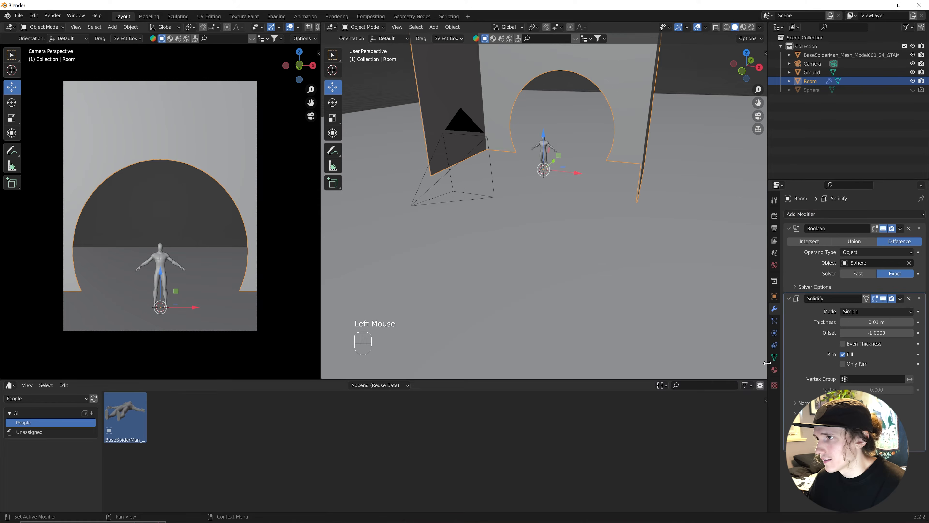
left_click(867, 322)
type("0.1")
key("Return")
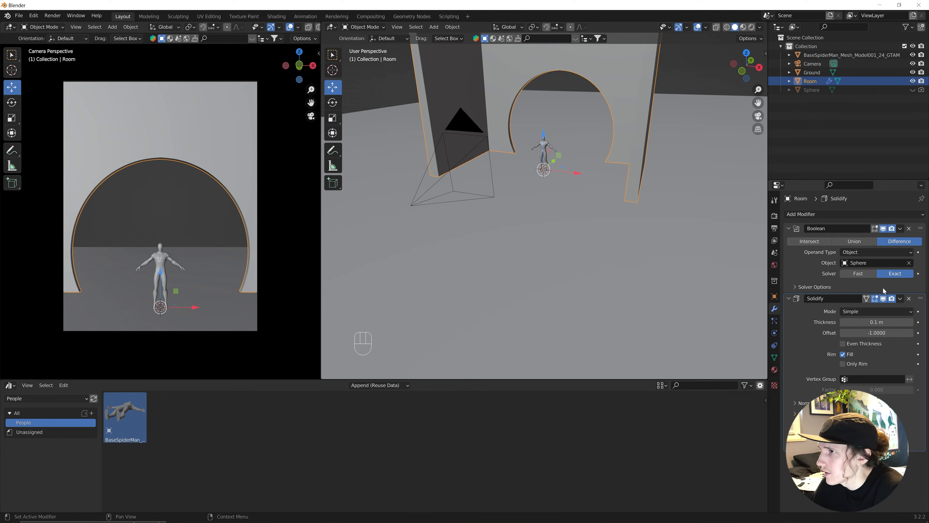
Apply the Boolean and Solidify modifiers, then unhide and delete the sphere.
left_click(900, 229)
left_click(881, 238)
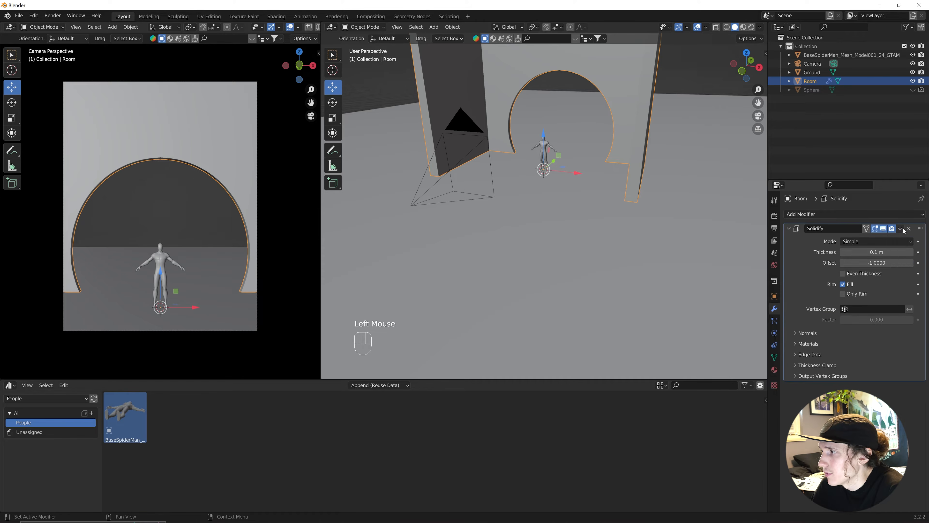
left_click(900, 228)
left_click(881, 239)
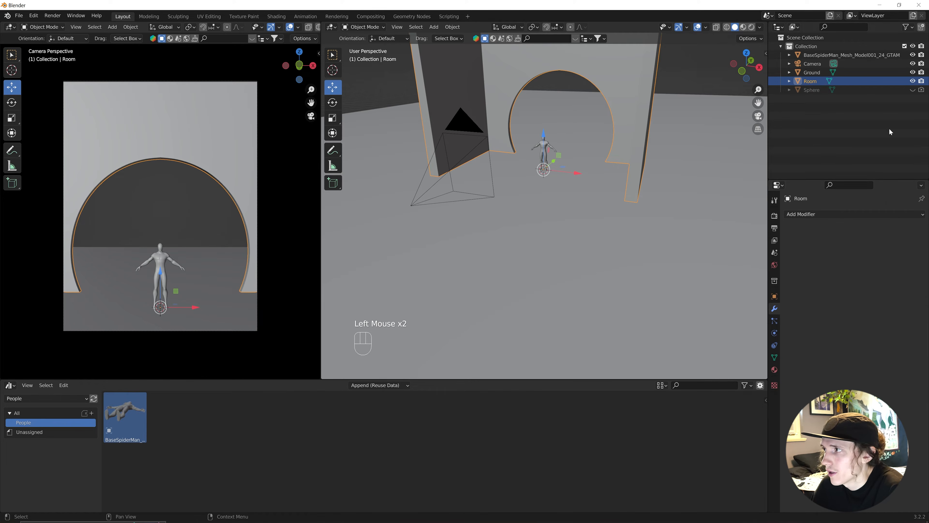
left_click(912, 90)
left_click(595, 148)
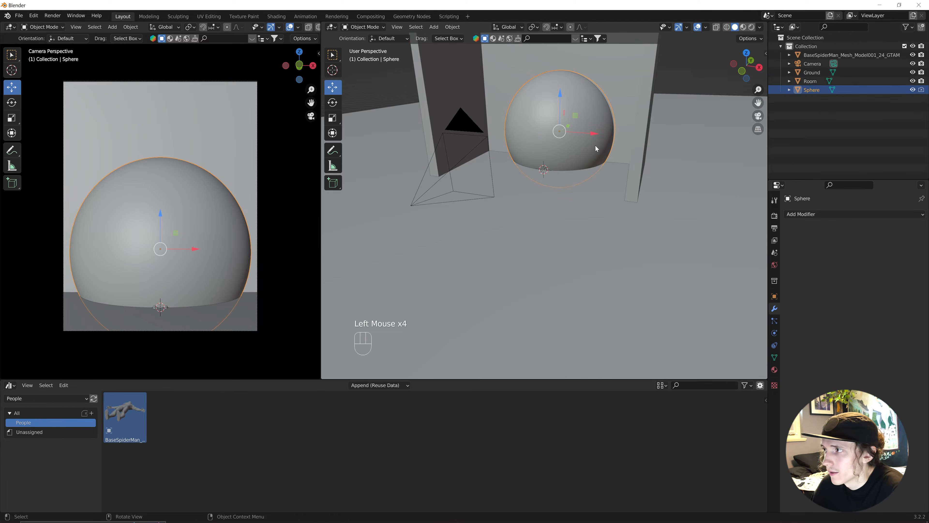
key("x")
left_click(590, 147)
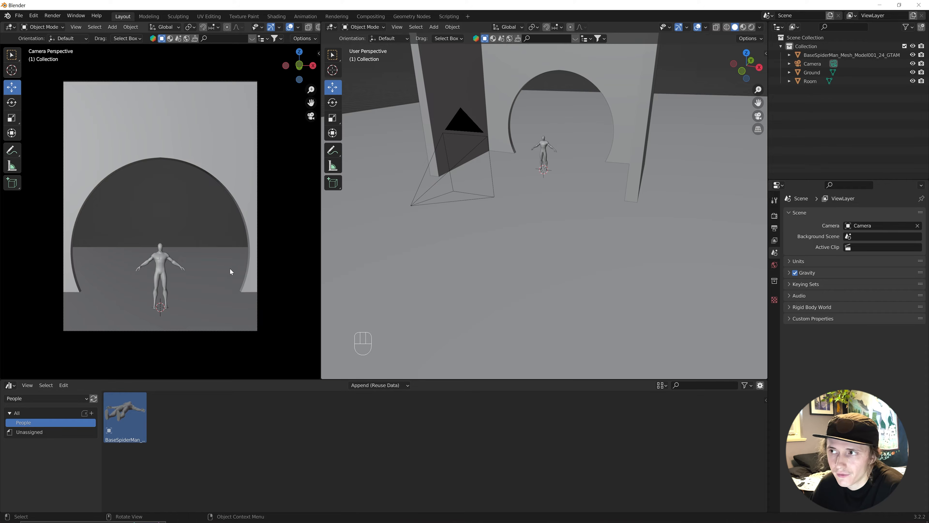
Move the Ground plane 25.559 m along Y so the room sits at one end.
scroll(517, 214, "down", 5)
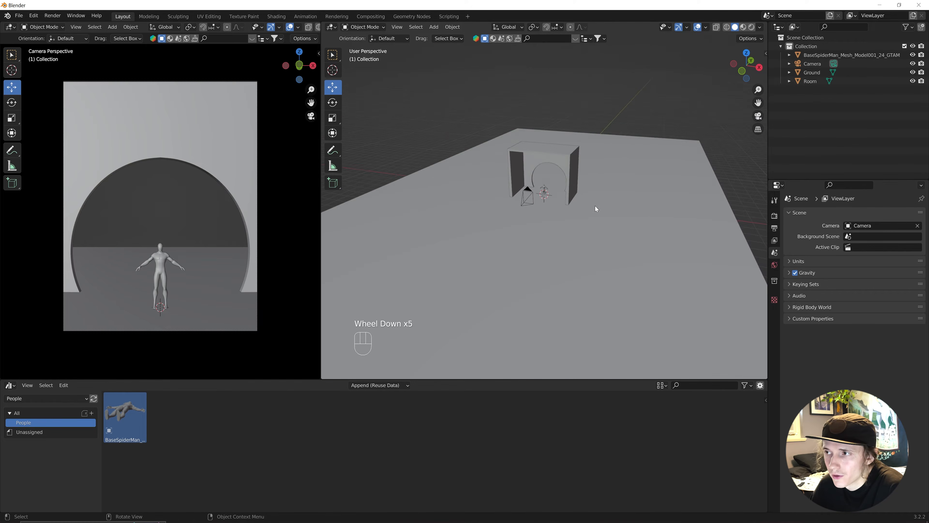
mouse_move(595, 206)
middle_mouse_down()
mouse_move(567, 208)
mouse_move(578, 204)
middle_mouse_up()
scroll(568, 207, "down", 3)
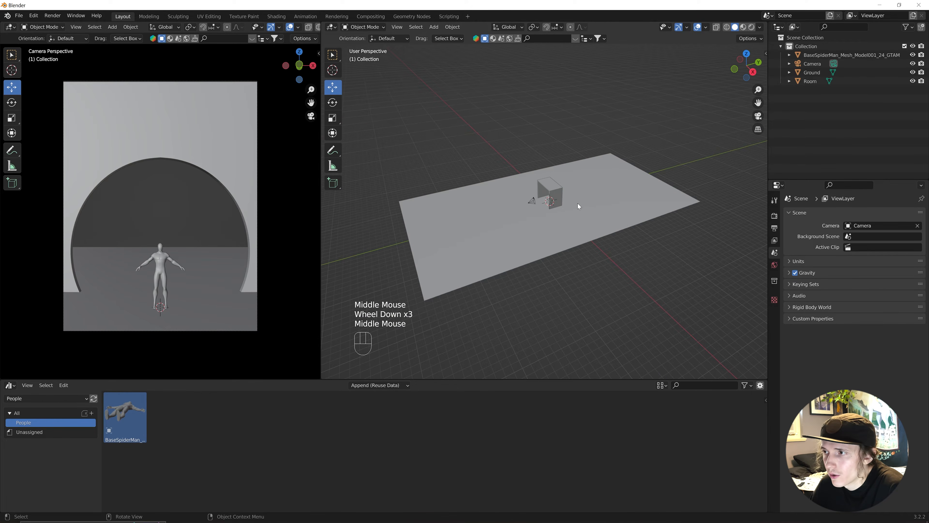
left_click(600, 207)
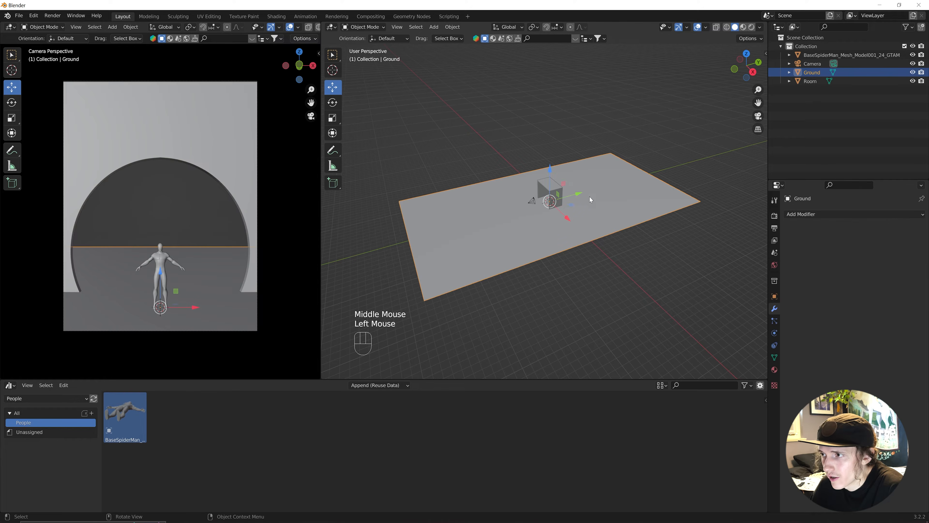
left_click_drag(579, 195, 672, 176)
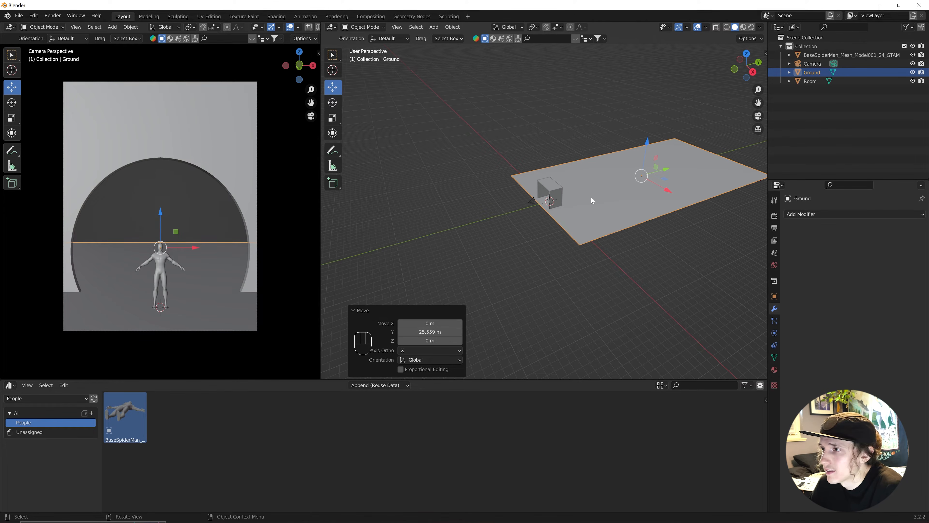
scroll(591, 199, "up", 1)
middle_click_drag(637, 199, 536, 220, "shift")
scroll(546, 235, "up", 2)
Sculpt the Ground with the Inflate brush at strength 0.761 and 148 px radius, raising bumps.
left_click(357, 27)
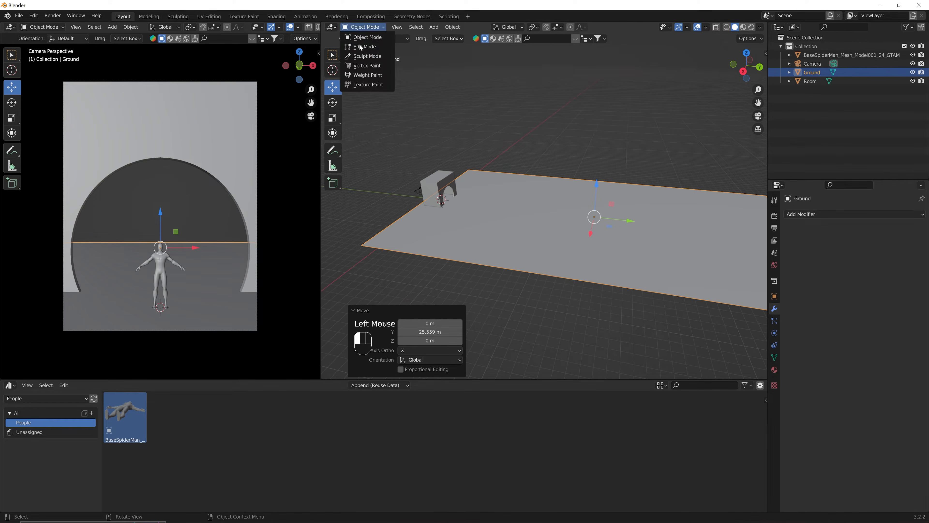
left_click(365, 55)
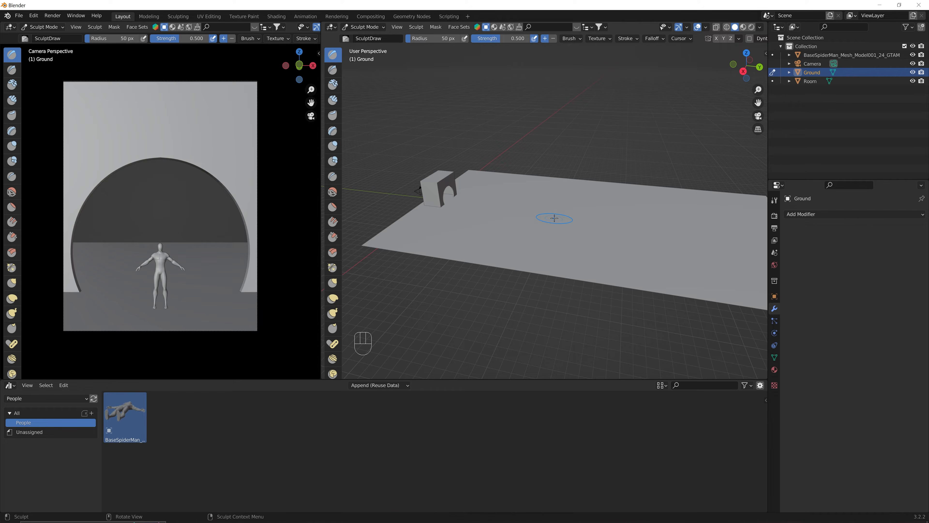
left_click(332, 146)
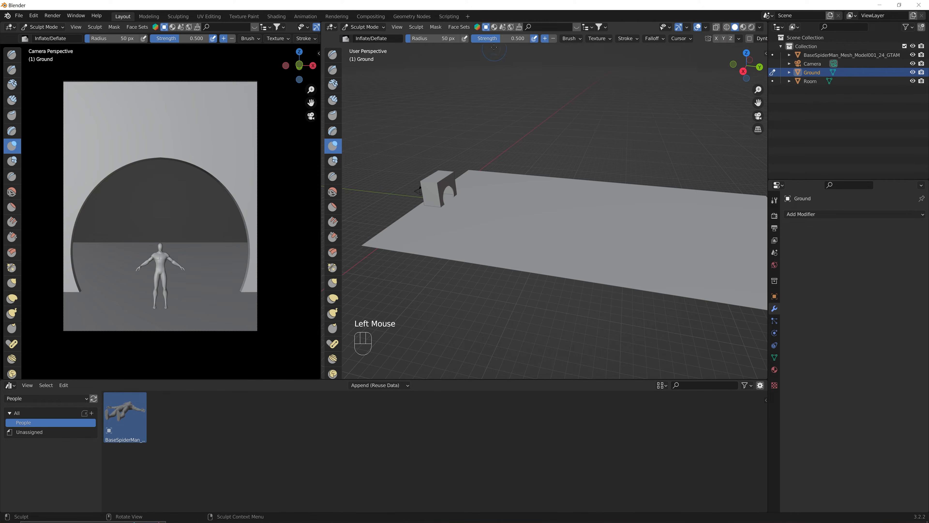
left_click_drag(497, 39, 513, 39)
left_click_drag(433, 38, 452, 39)
left_click_drag(470, 208, 504, 205)
mouse_move(568, 223)
left_mouse_down()
mouse_move(706, 233)
mouse_move(555, 216)
mouse_move(482, 194)
mouse_move(718, 224)
mouse_move(682, 233)
left_mouse_up()
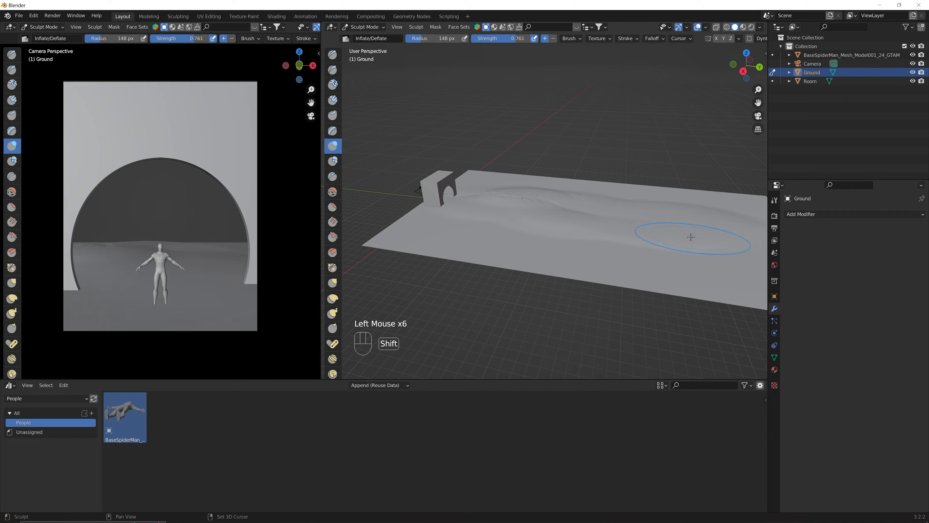
middle_click_drag(682, 232, 658, 228, "shift")
Shrink the brush to 87 px and raise more ridges around the room, checking through the camera.
left_click_drag(443, 42, 436, 42)
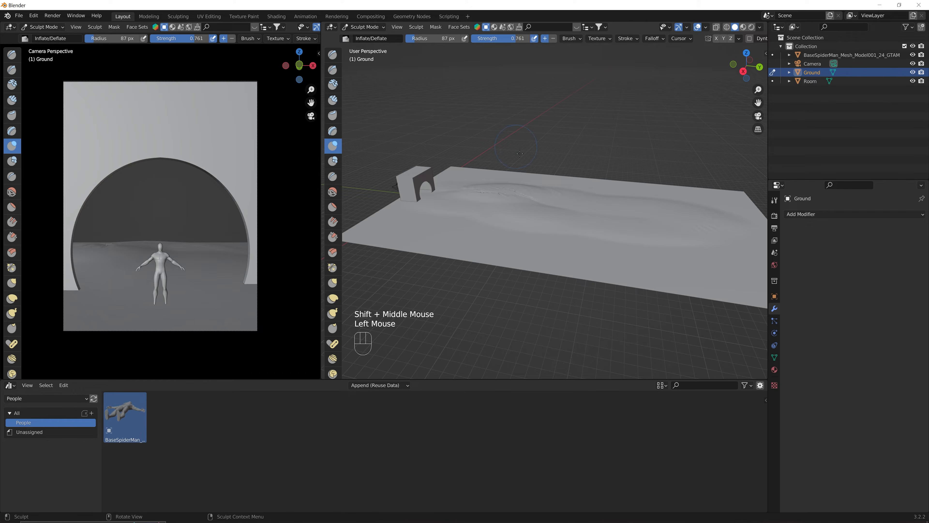
mouse_move(524, 186)
left_mouse_down()
mouse_move(516, 192)
mouse_move(671, 218)
left_mouse_up()
mouse_move(491, 217)
left_mouse_down()
mouse_move(447, 218)
mouse_move(492, 228)
mouse_move(423, 217)
mouse_move(434, 207)
mouse_move(421, 203)
mouse_move(634, 233)
left_mouse_up()
mouse_move(544, 208)
left_mouse_down()
mouse_move(720, 215)
mouse_move(704, 208)
left_mouse_up()
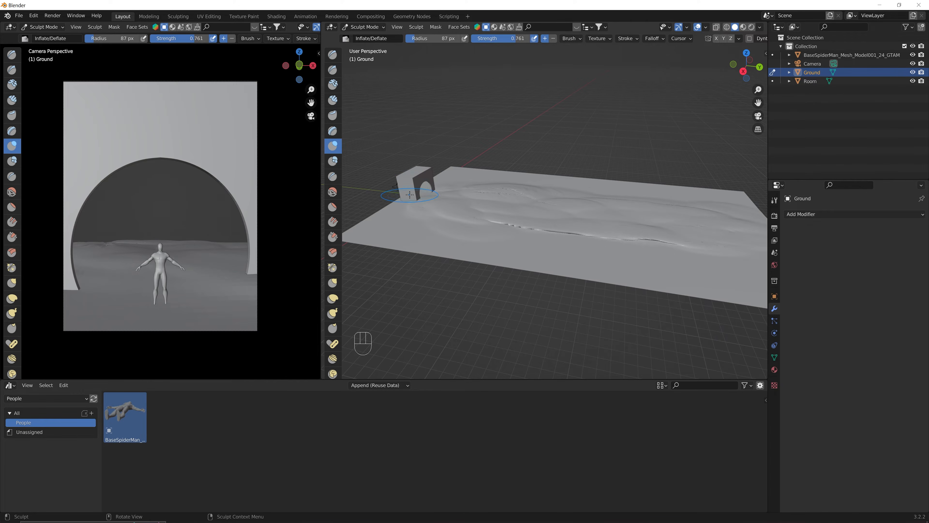
middle_click_drag(413, 192, 508, 168)
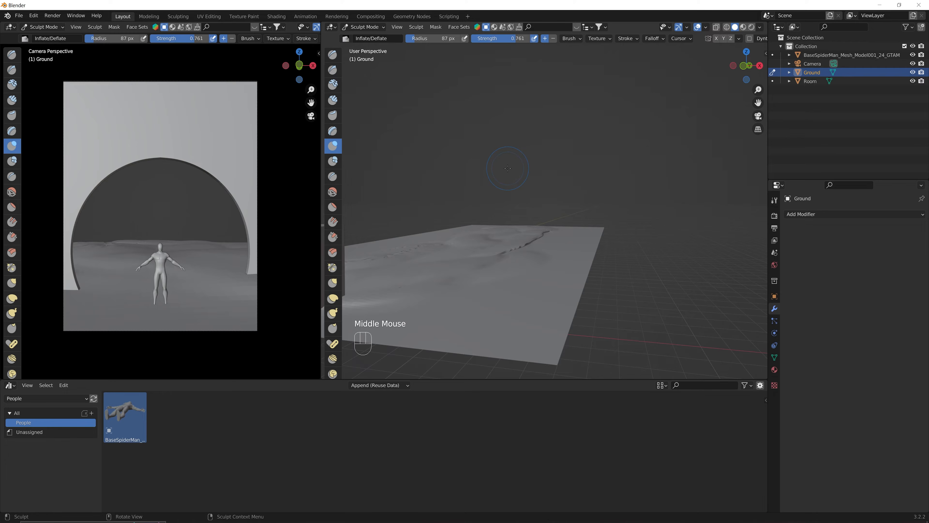
key("KP_0")
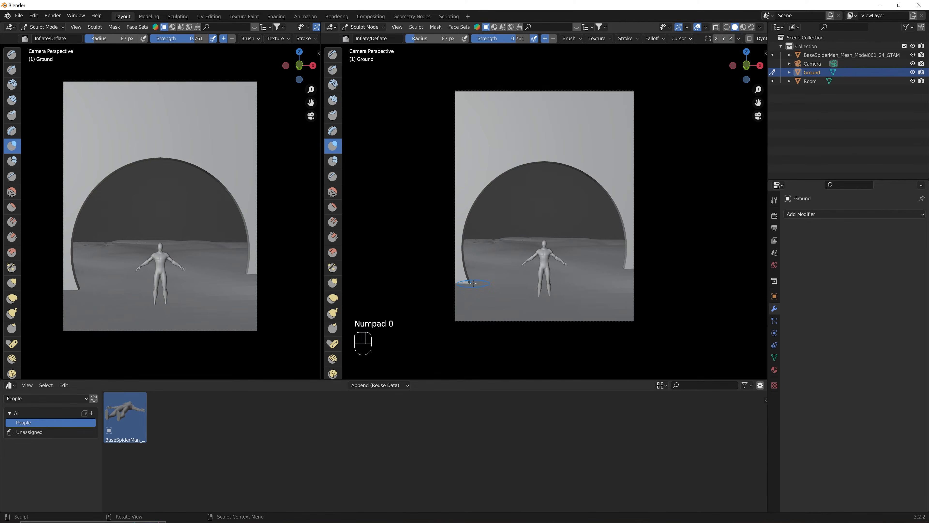
mouse_move(473, 283)
left_mouse_down()
mouse_move(459, 282)
mouse_move(478, 282)
mouse_move(466, 272)
mouse_move(601, 264)
mouse_move(632, 292)
left_mouse_up()
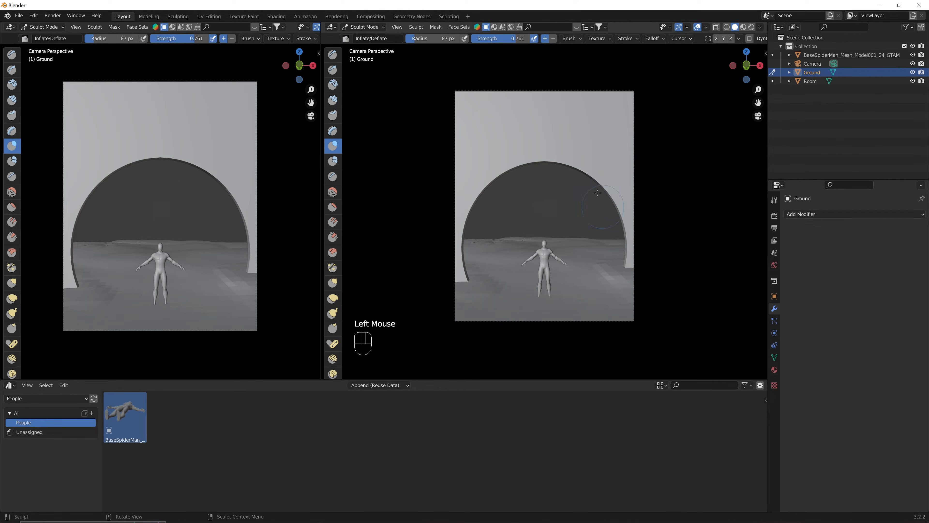
middle_click_drag(631, 117, 531, 204)
scroll(531, 204, "down", 1)
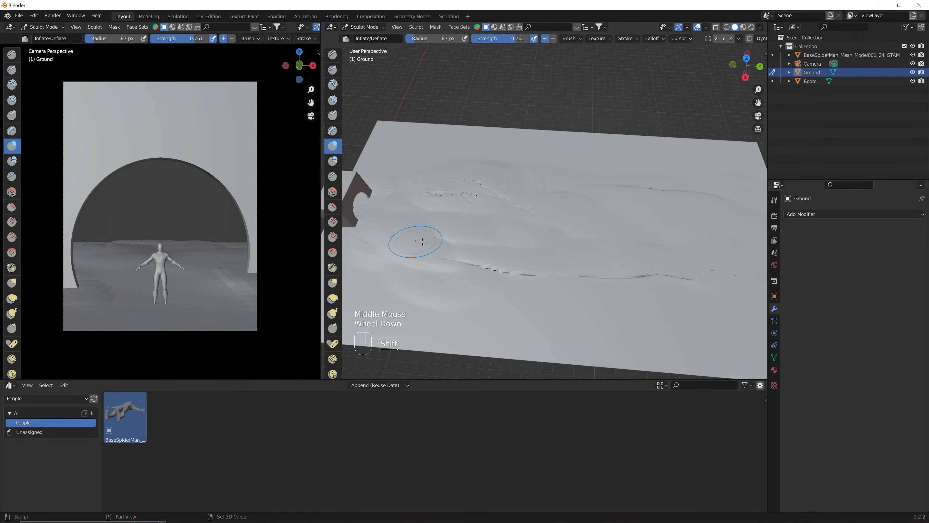
middle_click_drag(414, 243, 448, 229, "shift")
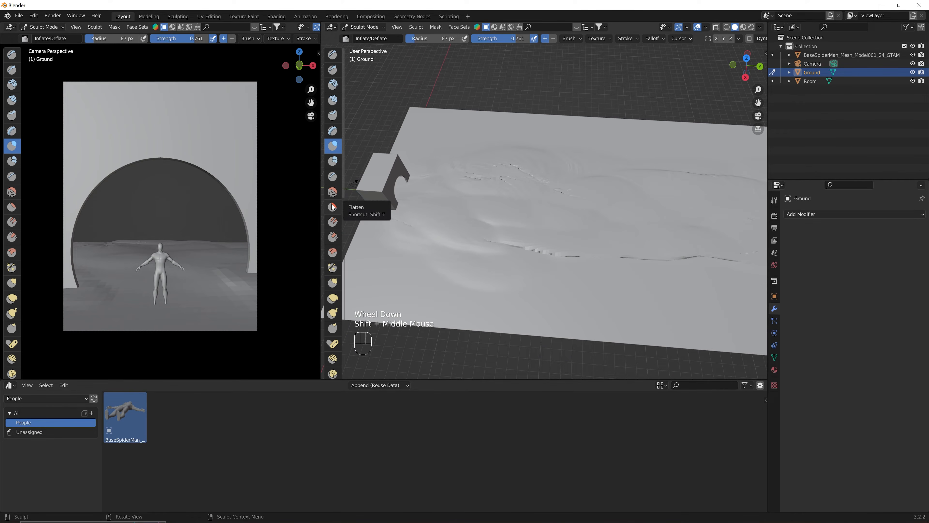
Soften the ground's streaky marks with the Smooth brush at 352 px radius, then return to Object Mode.
left_click(336, 190)
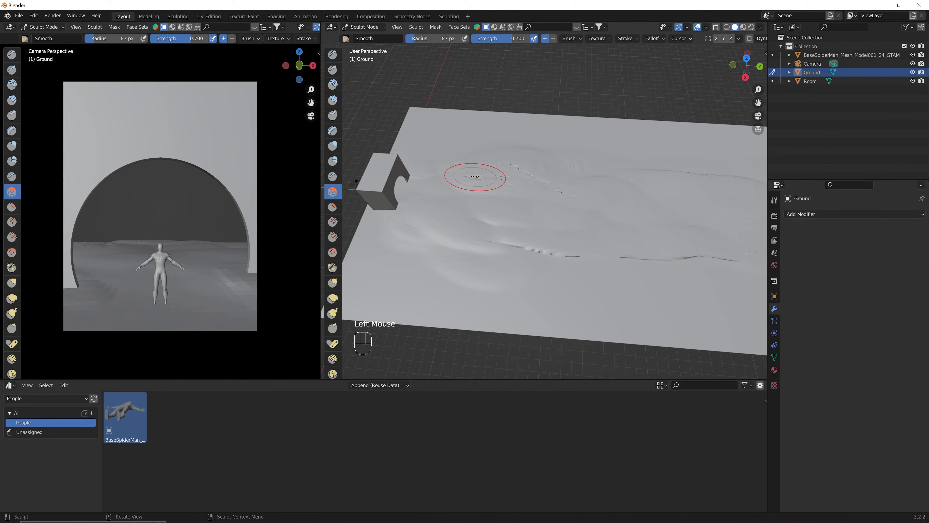
left_click_drag(475, 177, 546, 182)
left_click_drag(548, 181, 565, 189)
left_click_drag(448, 38, 477, 37)
left_click_drag(539, 170, 517, 178)
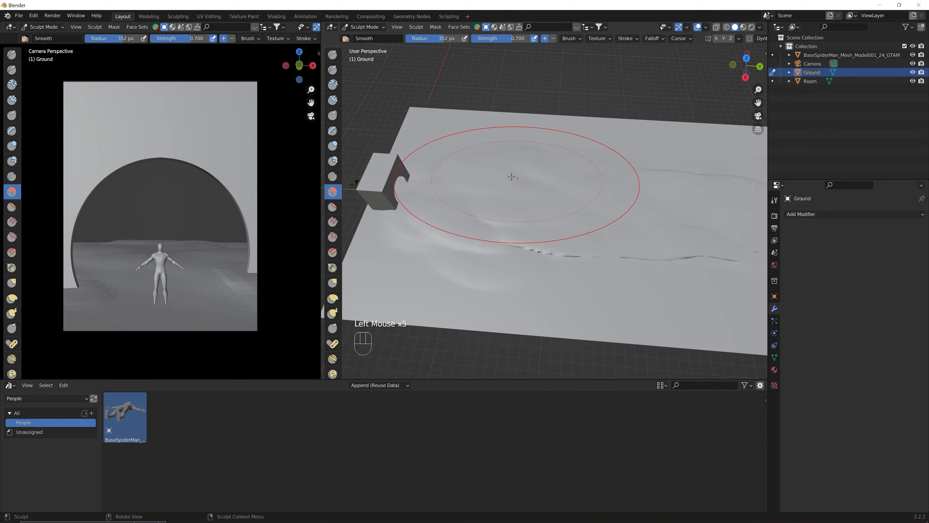
left_click_drag(514, 260, 727, 263)
mouse_move(436, 249)
left_mouse_down()
mouse_move(400, 223)
mouse_move(570, 245)
left_mouse_up()
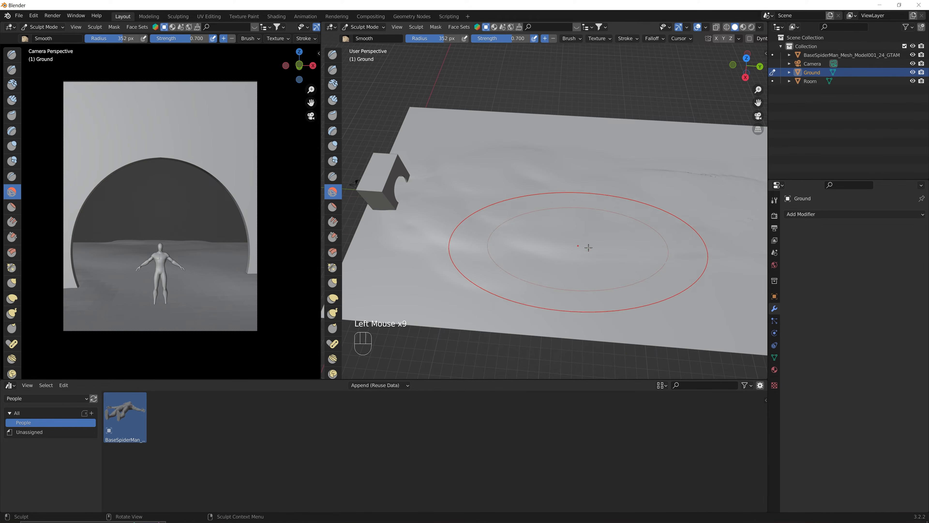
left_click(695, 172)
middle_click_drag(643, 269, 527, 245, "shift")
left_click(722, 210)
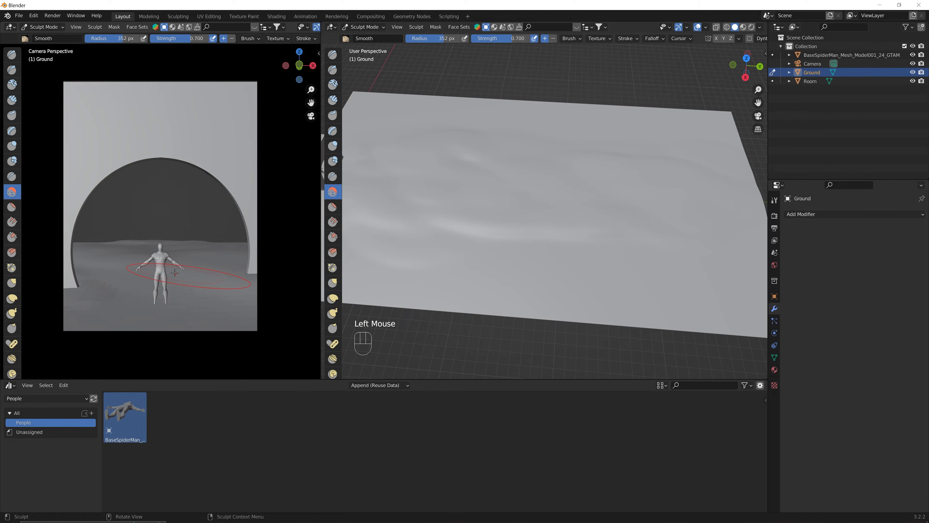
left_click(357, 28)
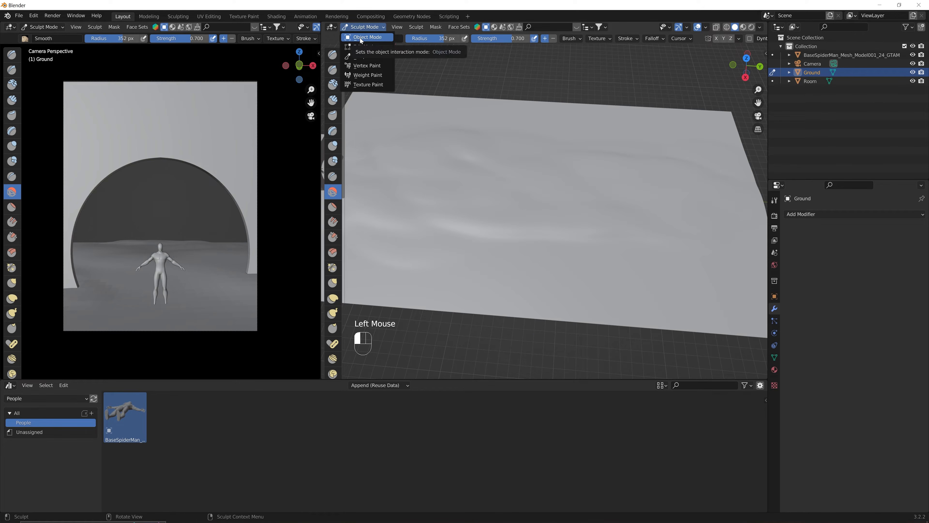
left_click(360, 37)
Search 'a.n' in Preferences > Add-ons to confirm A.N.T. Landscape is enabled.
scroll(498, 236, "down", 3)
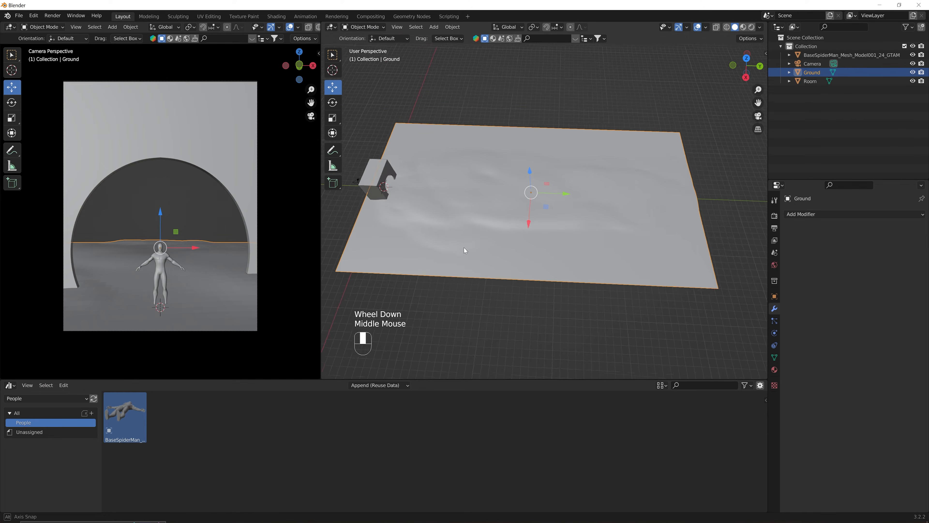
middle_click_drag(464, 248, 554, 205)
left_click(655, 177)
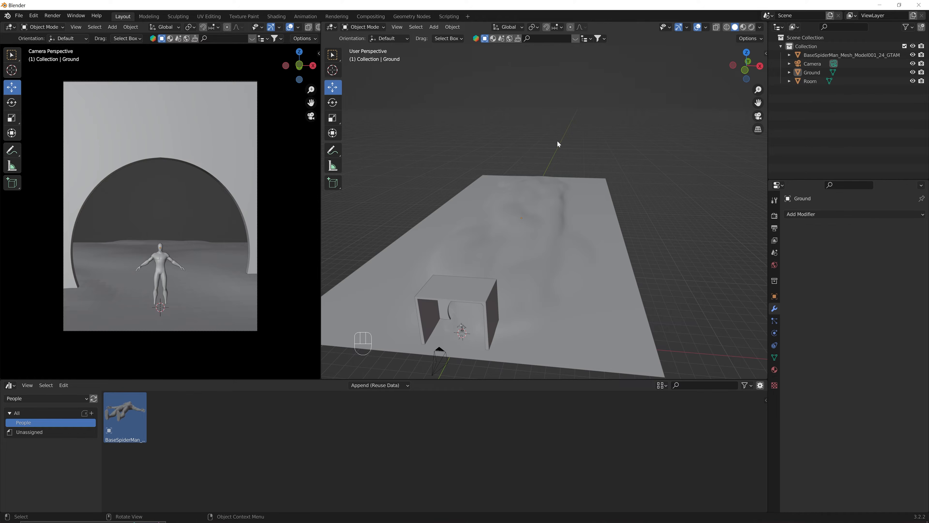
left_click(34, 16)
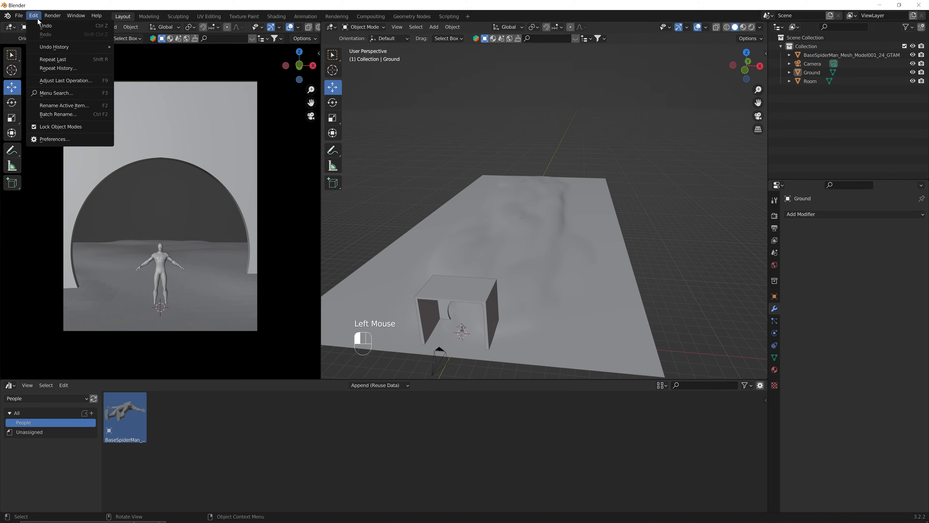
left_click(51, 139)
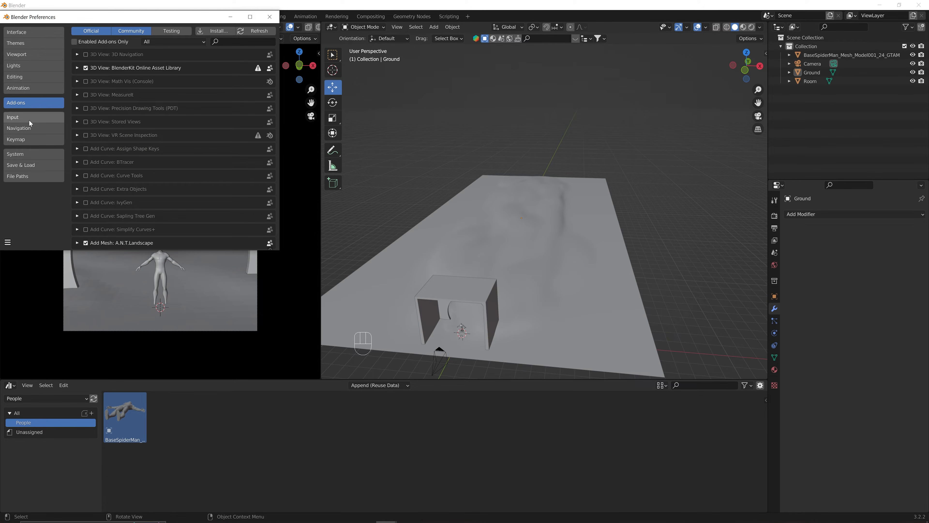
left_click(222, 42)
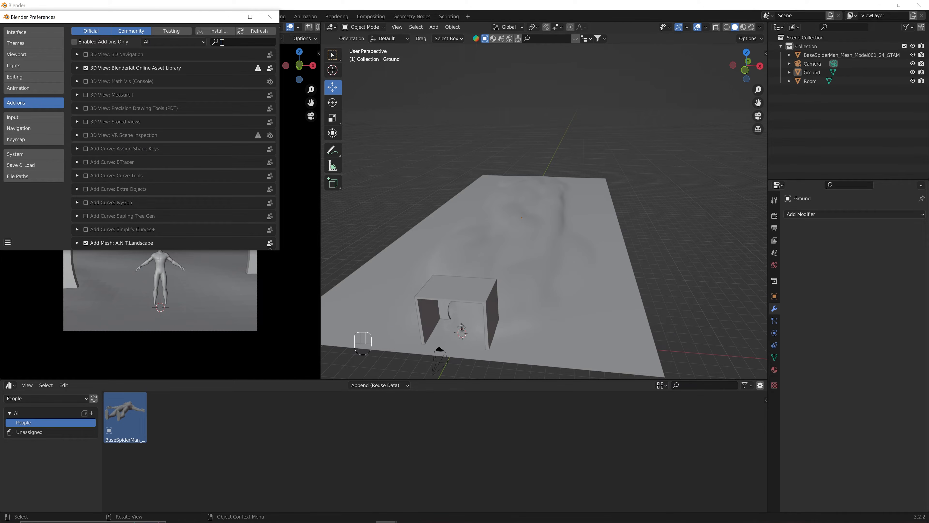
type("a.n")
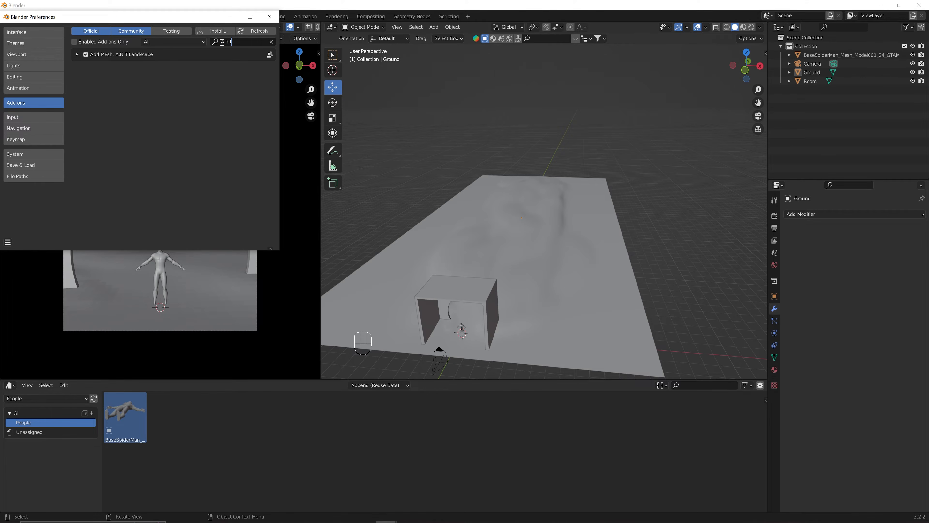
left_click(275, 17)
scroll(648, 203, "down", 2)
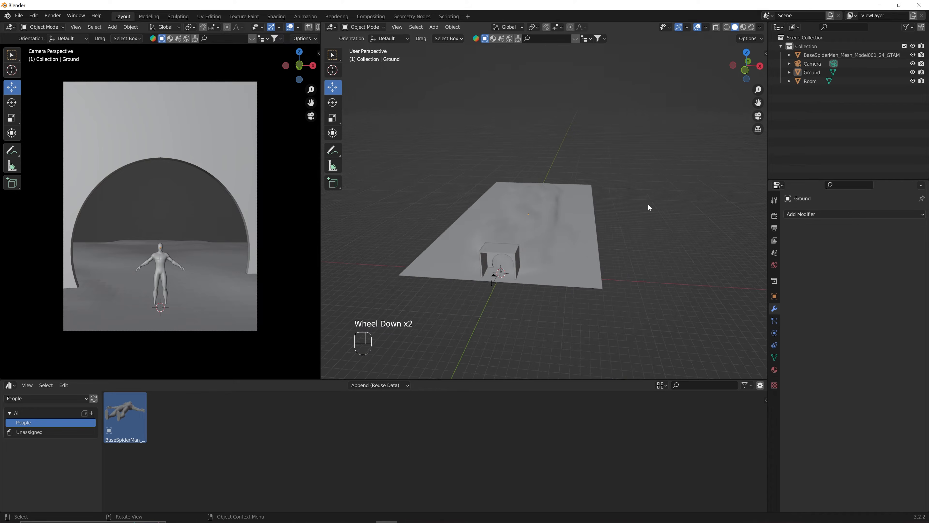
middle_click_drag(647, 203, 599, 208)
key("shift+a")
Add a Landscape mesh and frame it inside the room.
mouse_move(513, 209)
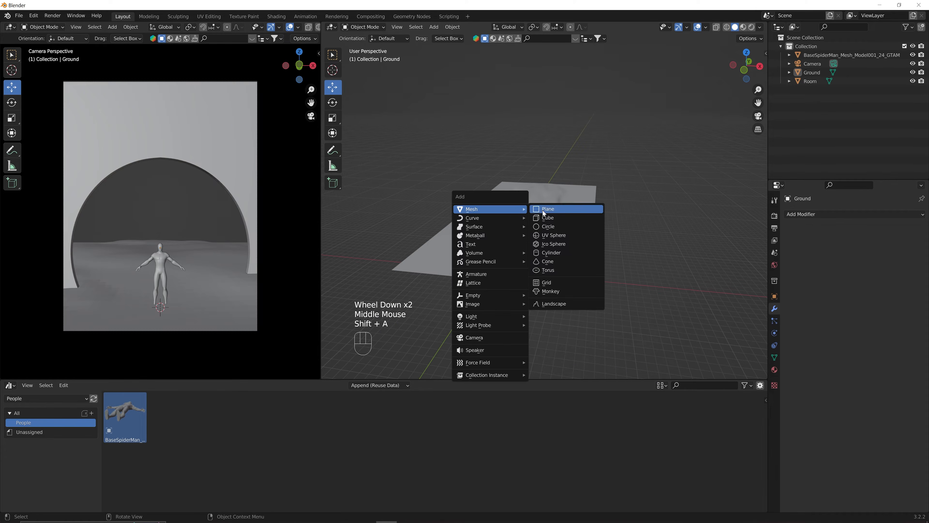
left_click(551, 303)
scroll(519, 282, "up", 2)
scroll(520, 282, "down", 2)
middle_click_drag(554, 258, 570, 245, "shift")
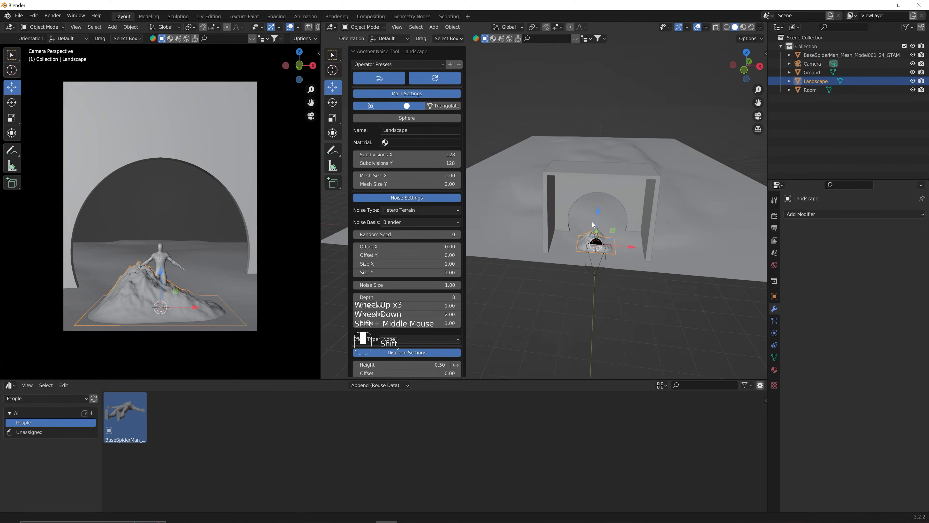
scroll(582, 285, "up", 1)
middle_click_drag(582, 285, 487, 262)
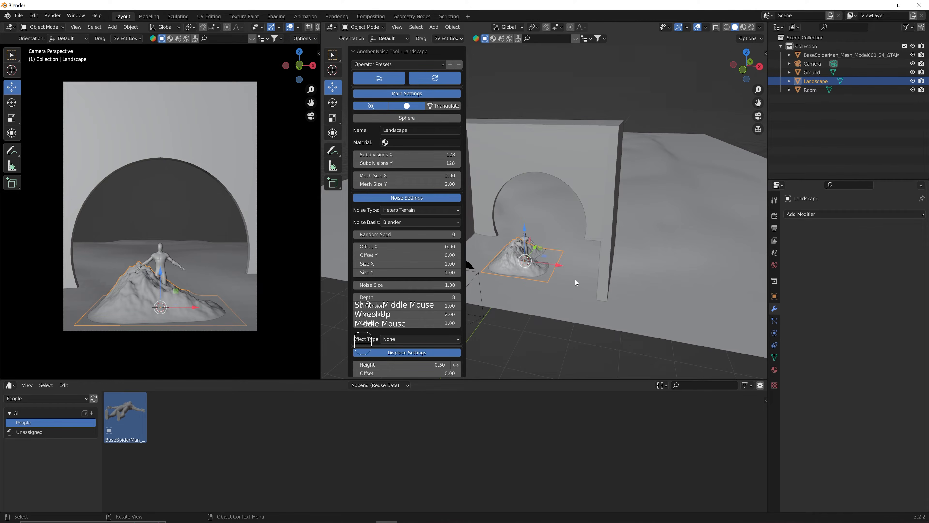
left_click(398, 66)
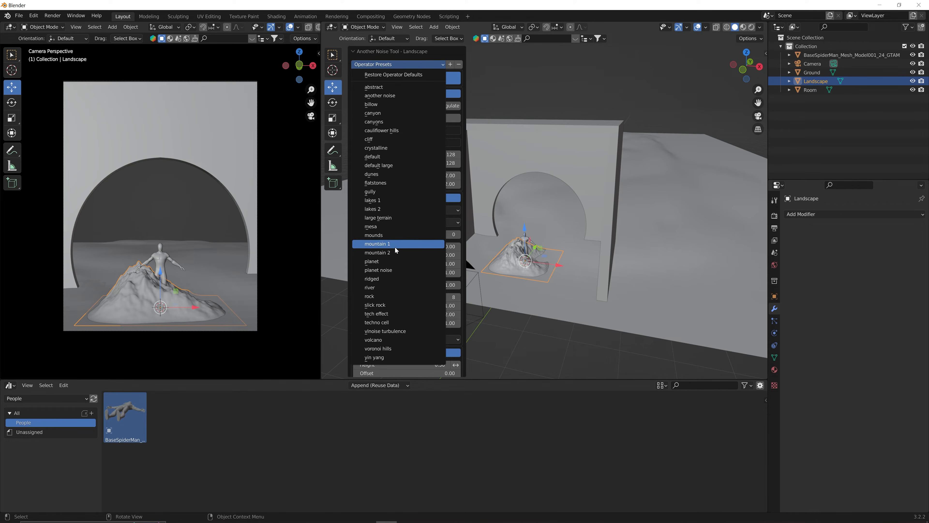
left_click(379, 65)
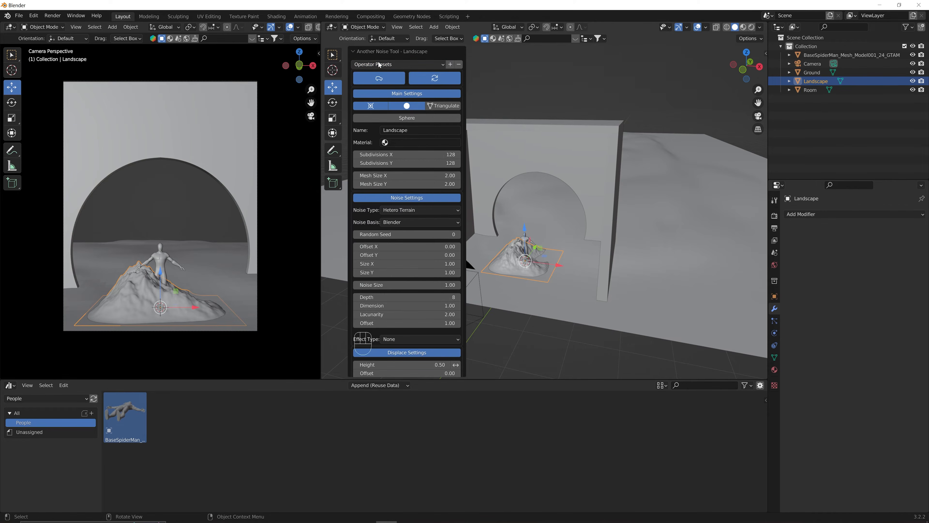
Set the Landscape's X and Y subdivisions to 256 each.
left_click(415, 152)
type("256")
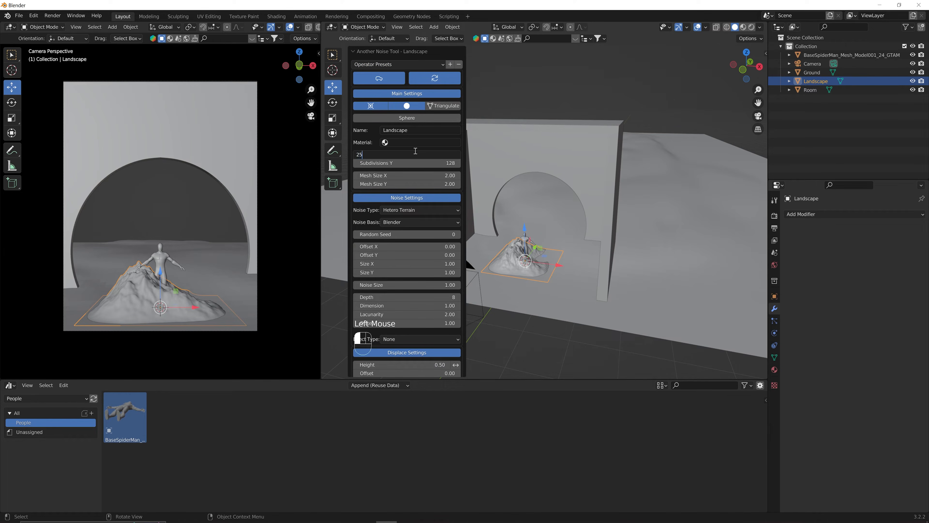
key("Return")
double_click(415, 167)
type("256")
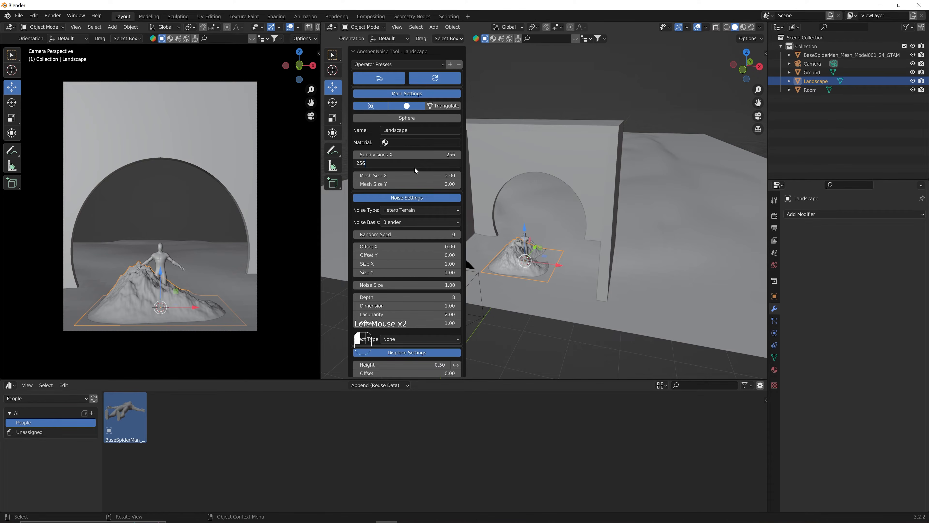
key("Return")
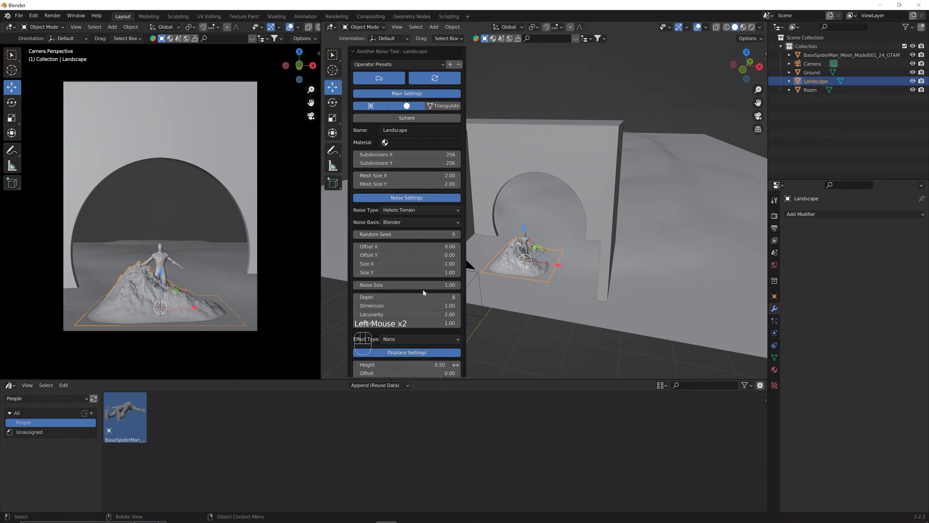
left_click(536, 329)
left_click(534, 266)
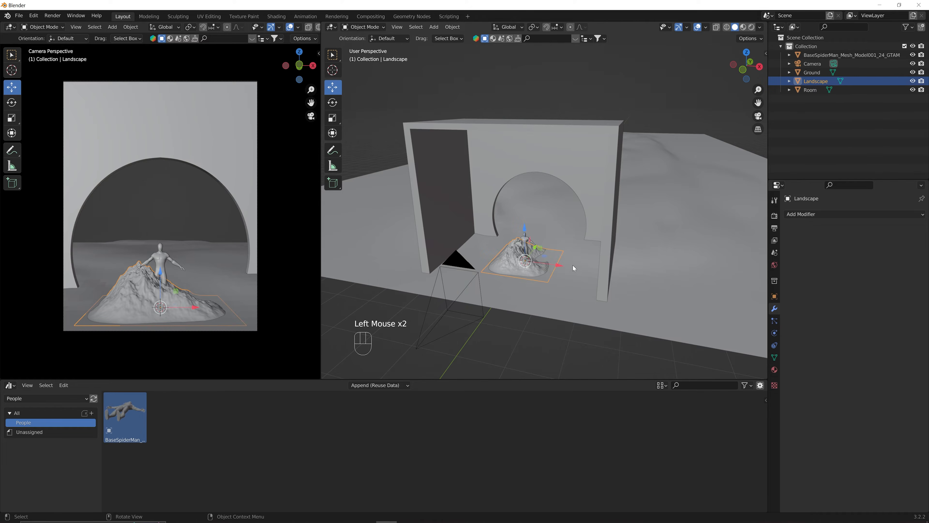
Rotate the Landscape −90° about Z twice, turning it 180° in total.
middle_click_drag(574, 268, 581, 263)
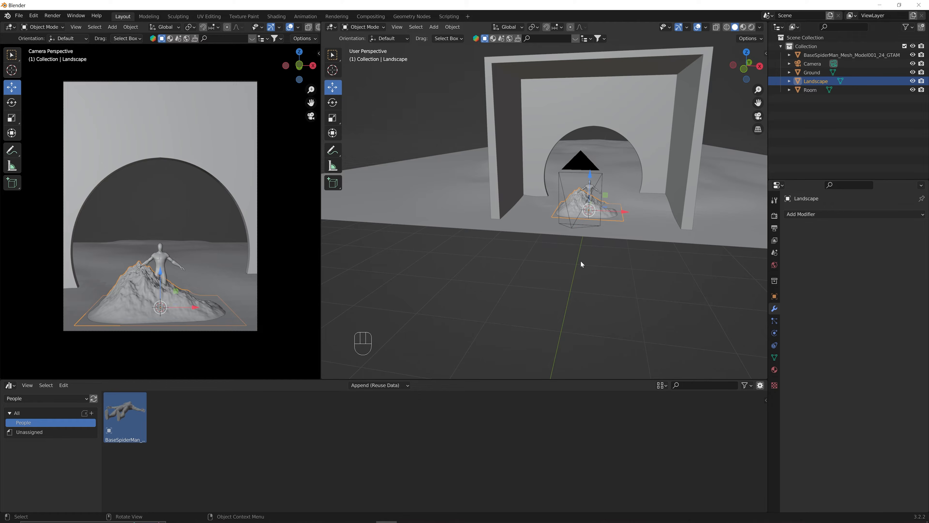
key("r")
key("z")
key("KP_Subtract")
key("KP_9")
key("KP_0")
key("Return")
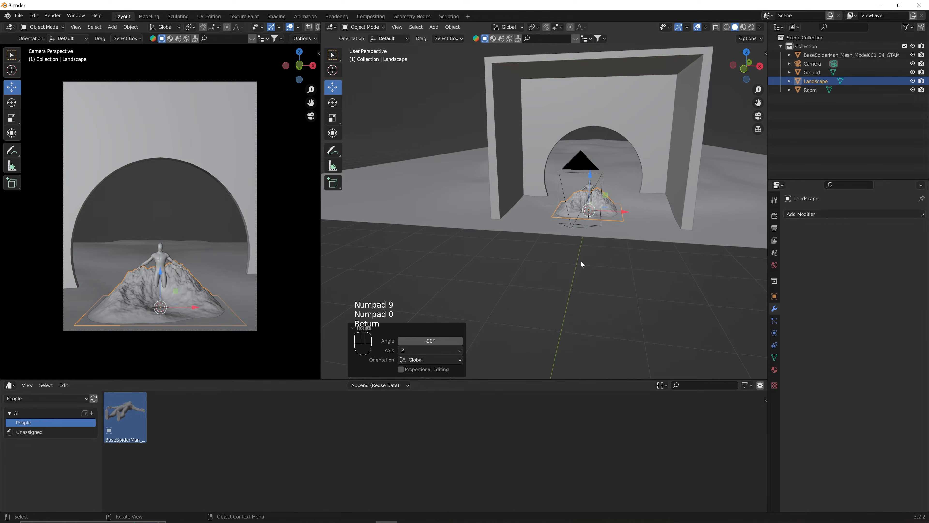
key("r")
key("z")
key("KP_Subtract")
key("KP_9")
key("KP_0")
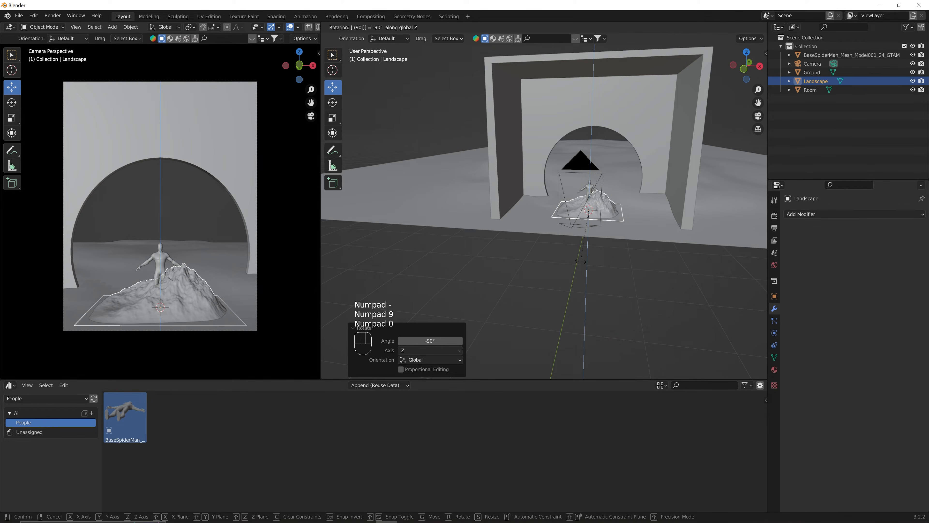
key("Return")
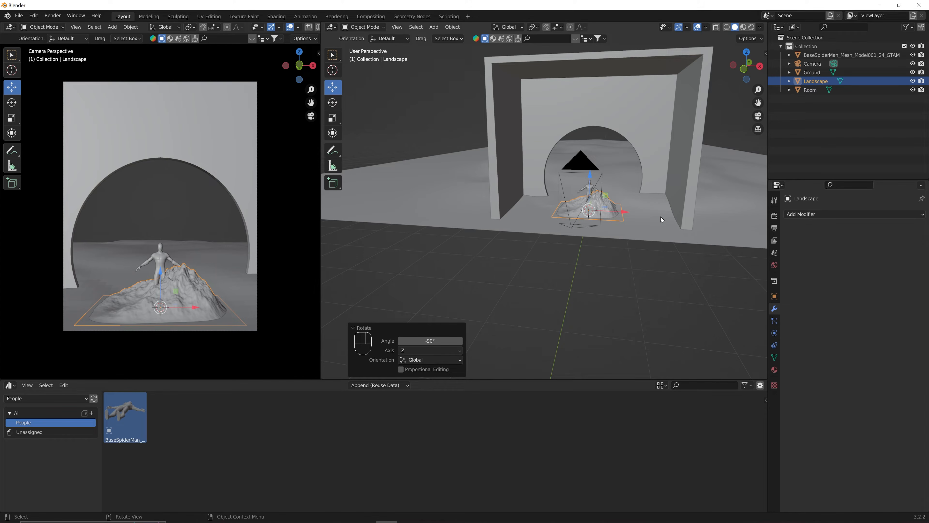
Scale the Landscape up 31 times with S 31.
type("s31")
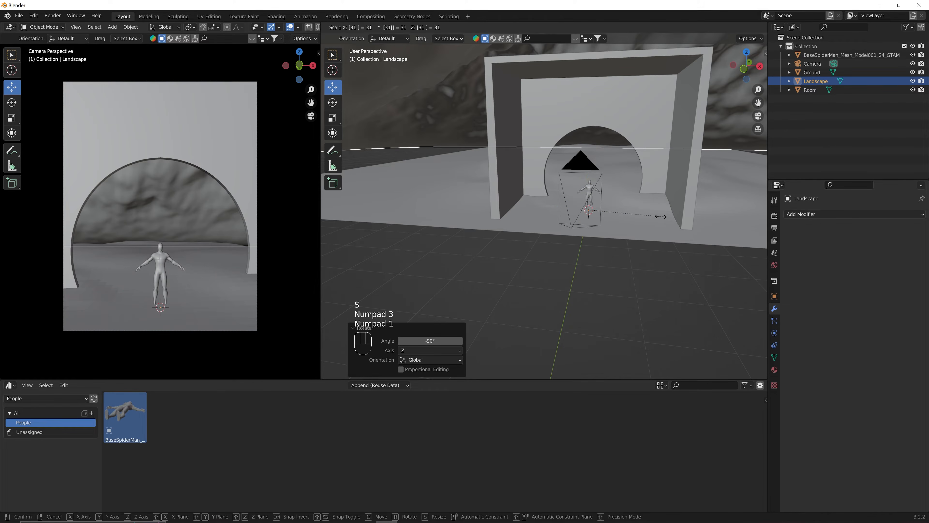
key("Return")
scroll(661, 213, "down", 6)
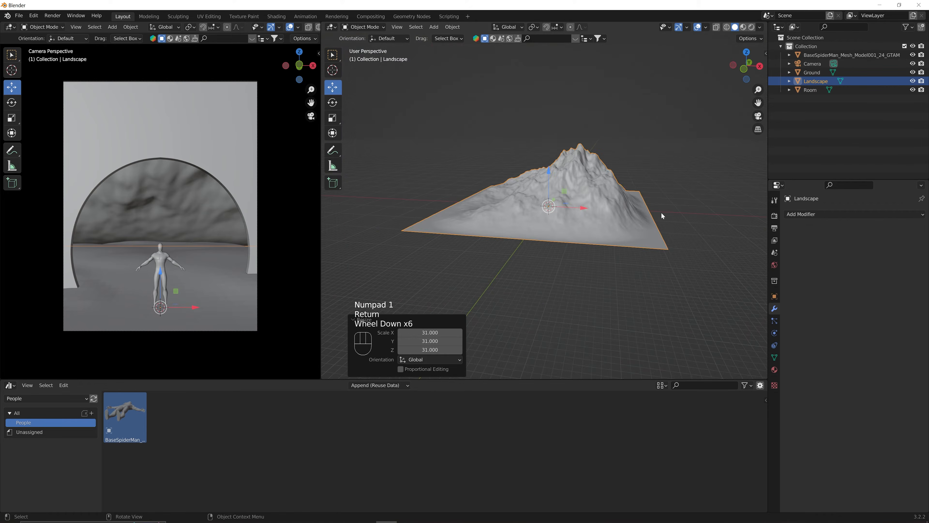
Move the Landscape about 84 m back along Y and about 4 m along X.
middle_click_drag(661, 212, 579, 236)
left_click_drag(512, 208, 711, 201)
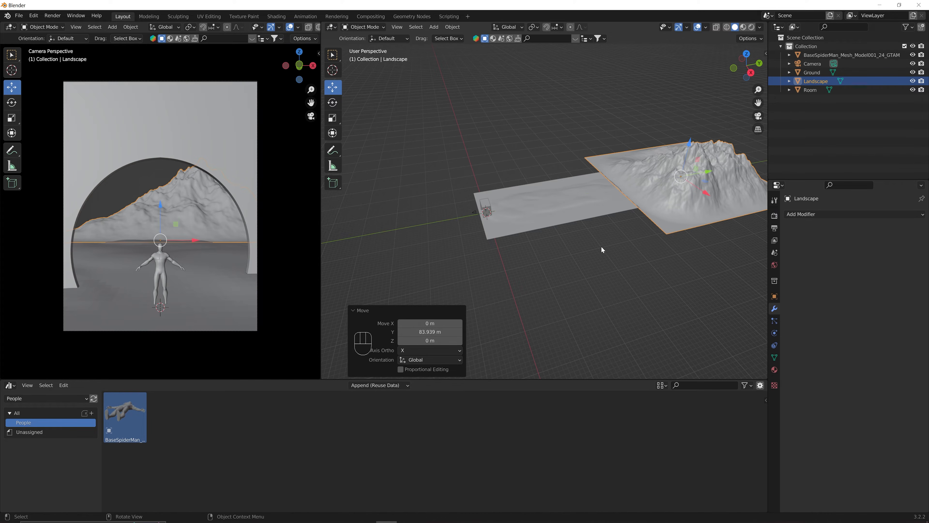
middle_click_drag(601, 246, 649, 170)
left_click_drag(645, 173, 651, 170)
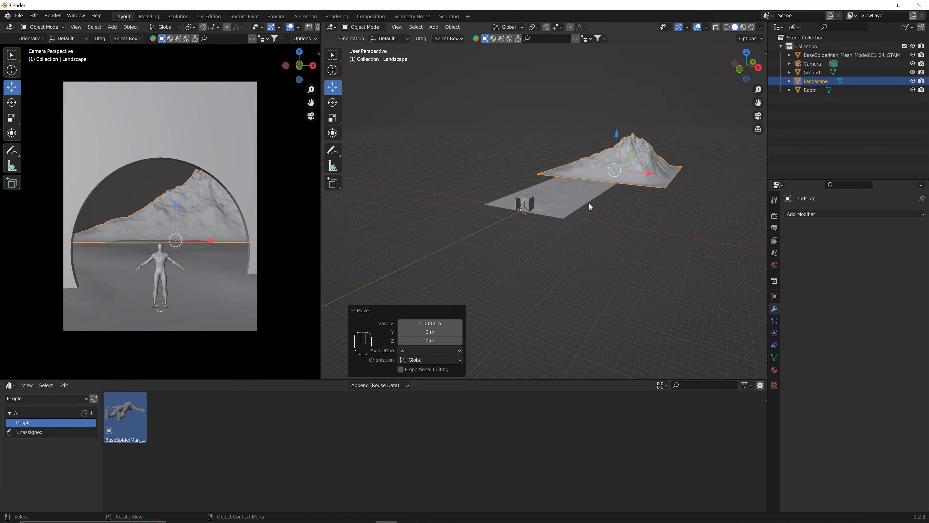
scroll(636, 234, "up", 2)
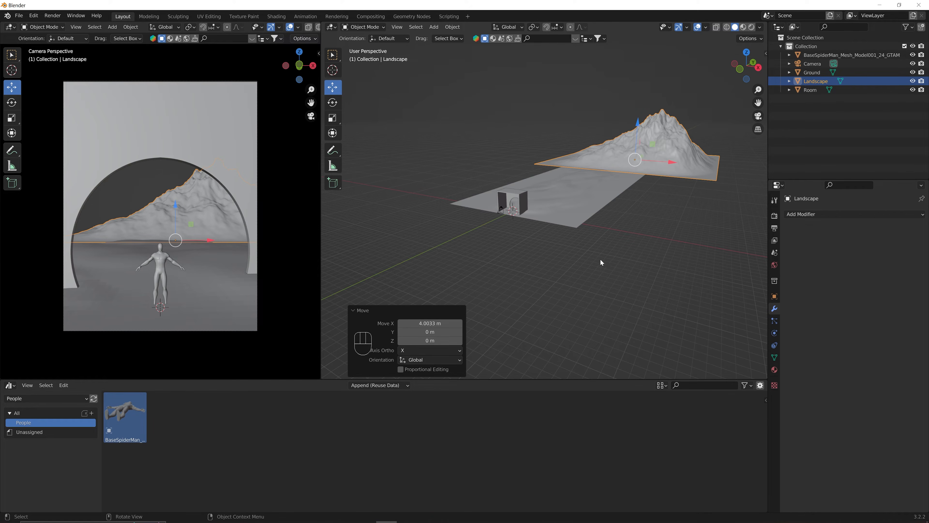
scroll(600, 258, "up", 2)
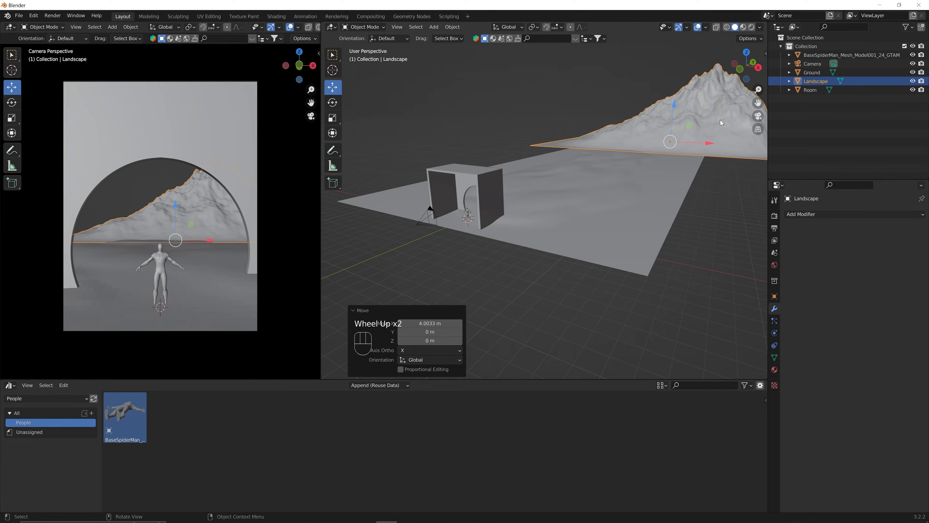
Select the Ground and show the polygoniq asset sidebar.
left_click(592, 205)
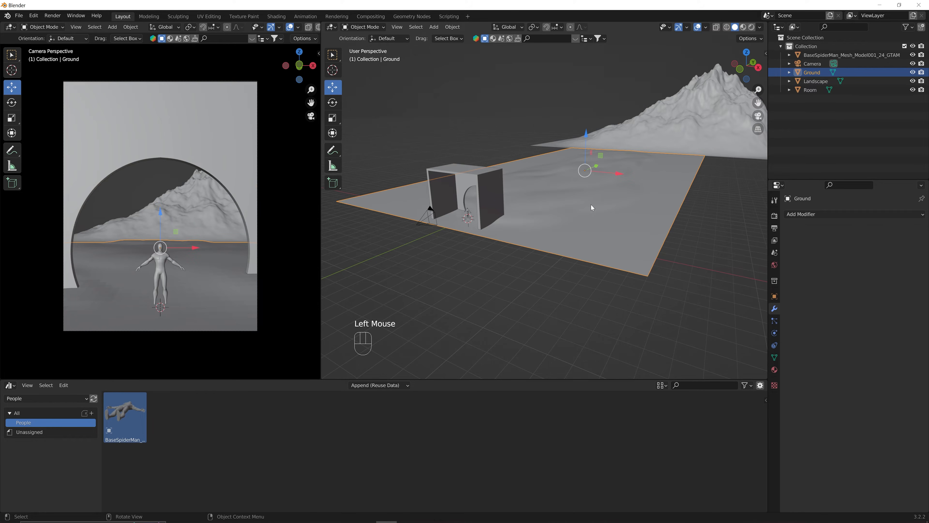
key("n")
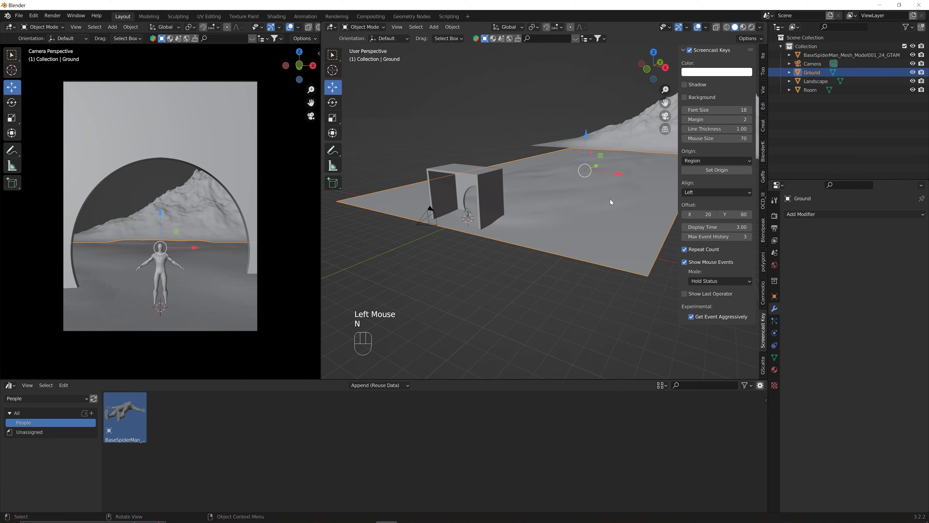
left_click(764, 264)
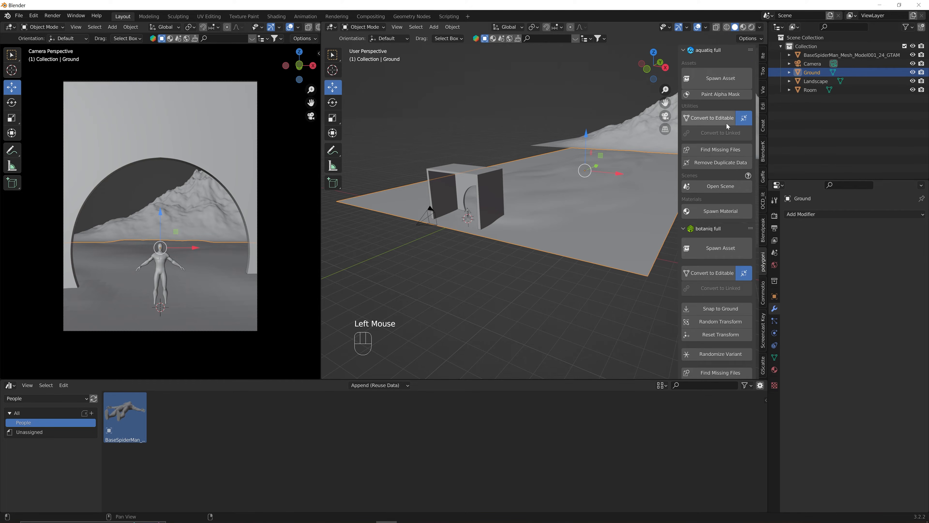
scroll(727, 125, "down", 9)
scroll(727, 126, "down", 2)
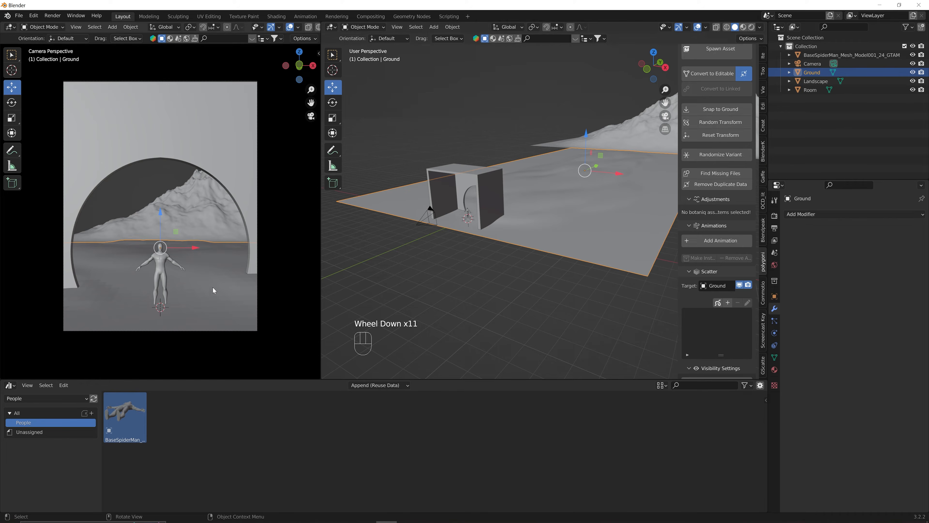
Shade the Ground, Landscape and Room smooth.
right_click(557, 217)
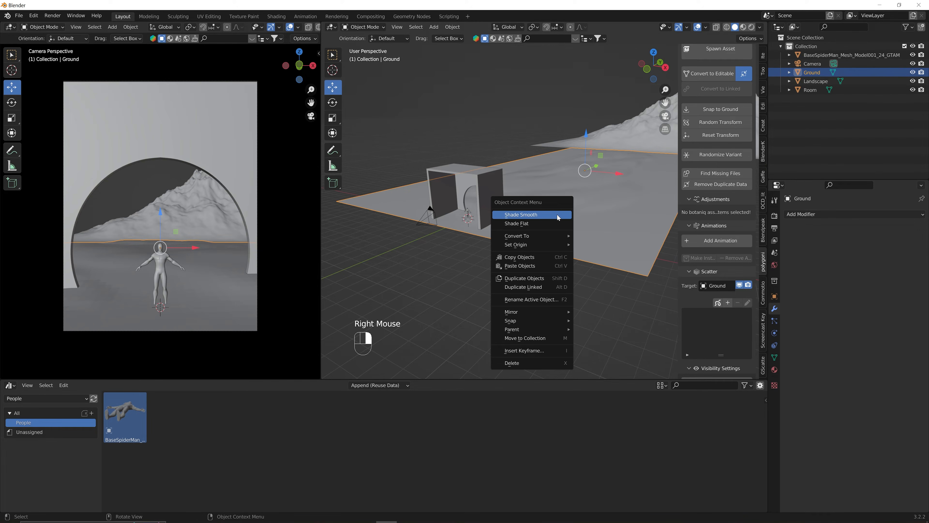
left_click(557, 215)
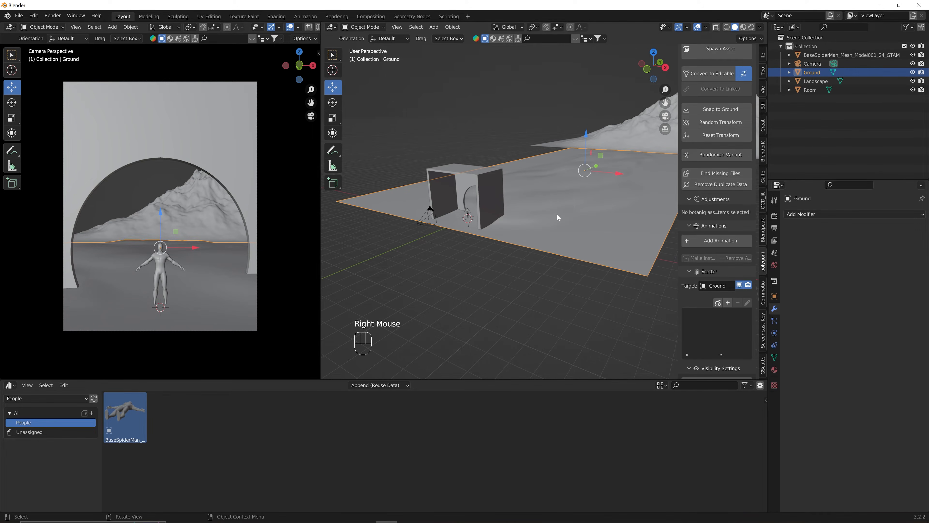
left_click(630, 134)
right_click(630, 134)
left_click(629, 134)
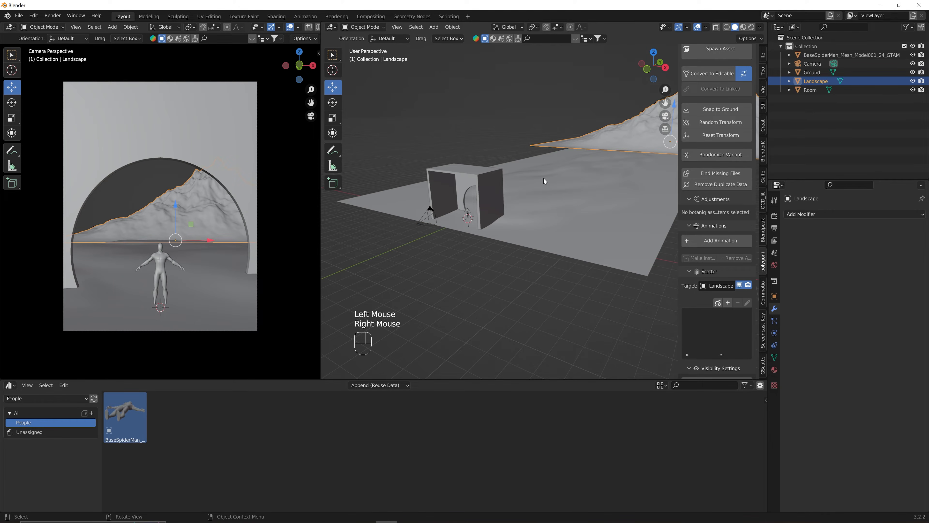
left_click(485, 187)
right_click(485, 187)
left_click(486, 188)
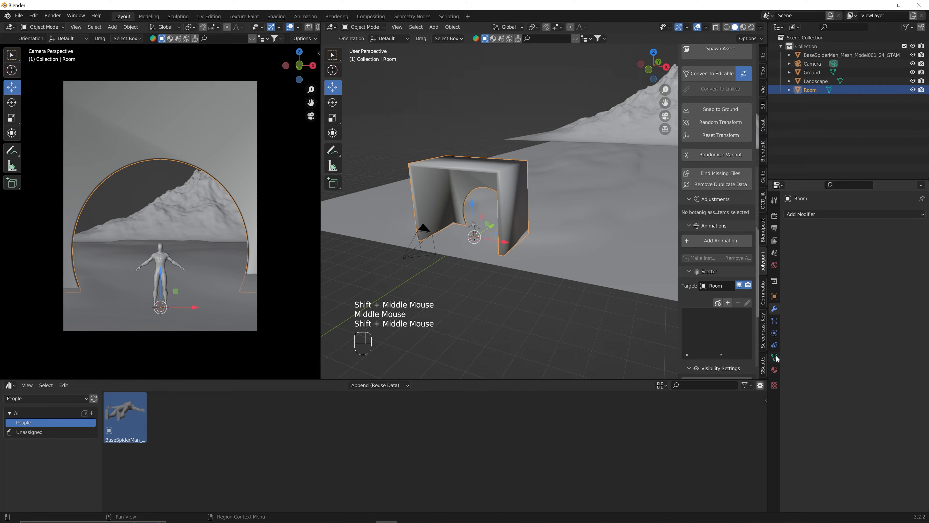
Enable Auto Smooth at 30° in the Room's mesh Normals, then reselect the Ground.
left_click(774, 357)
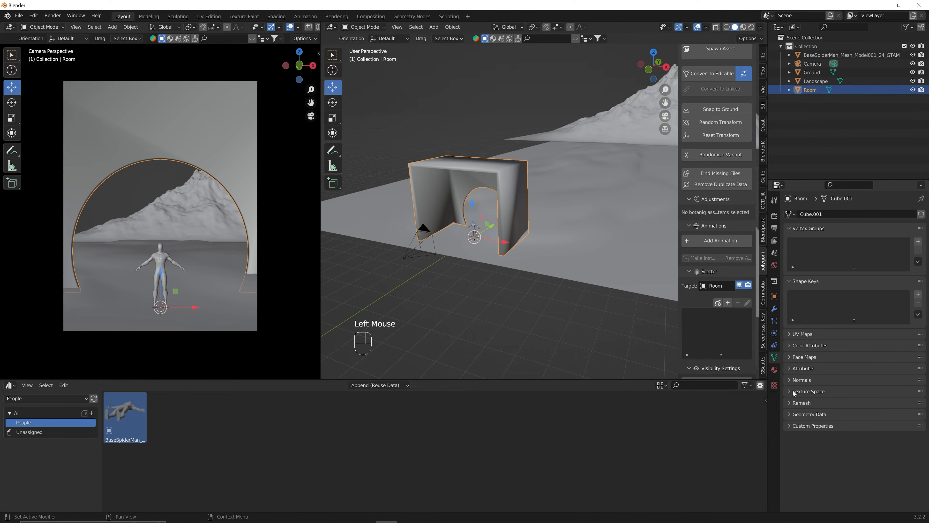
left_click(790, 380)
left_click(842, 392)
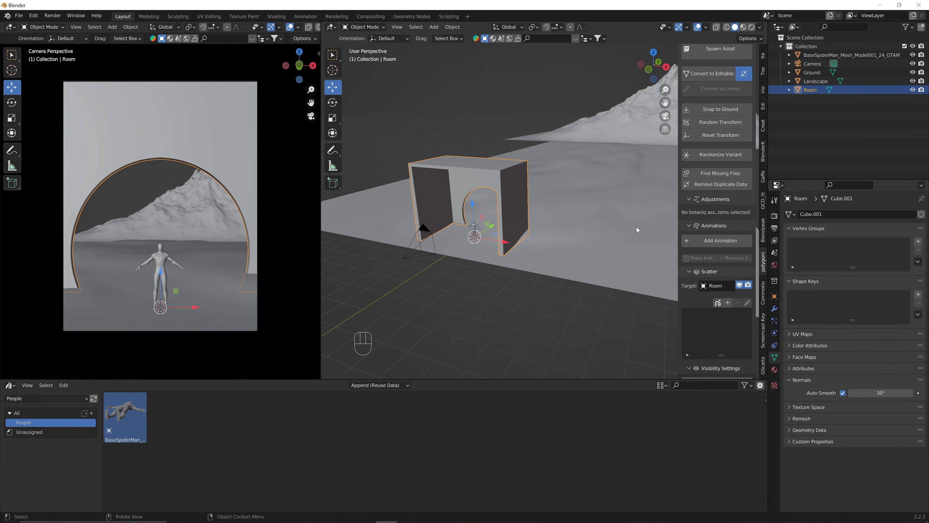
middle_click_drag(636, 226, 564, 201, "shift")
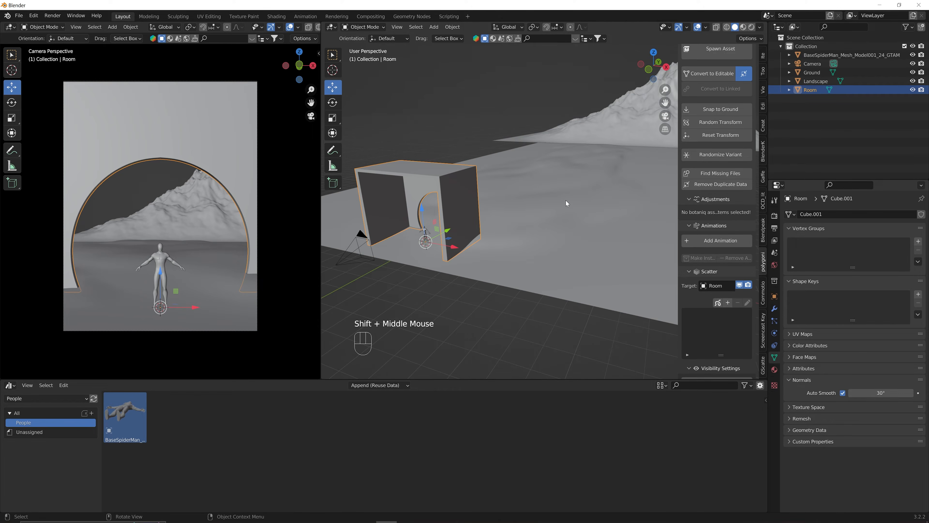
left_click(565, 201)
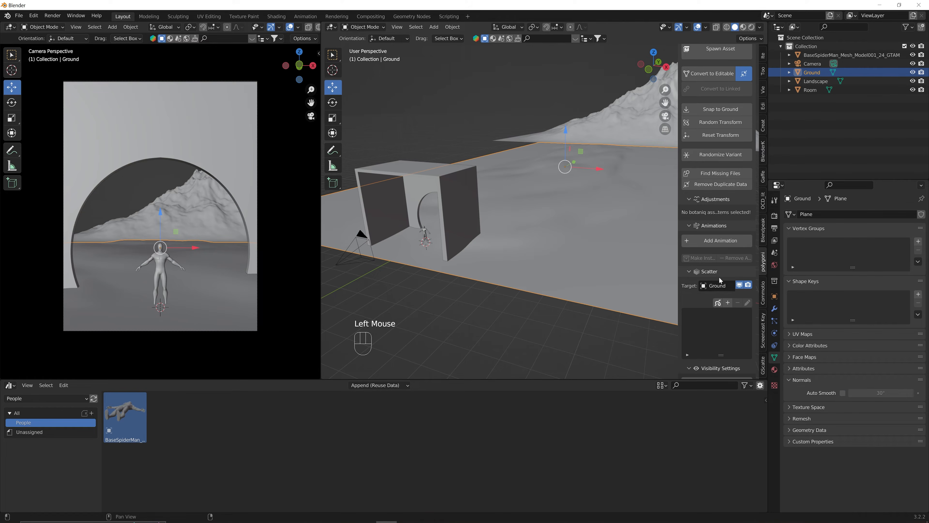
Scatter botaniq's Flower bed rustic (B) from the flowers category across the Ground.
scroll(718, 277, "down", 3)
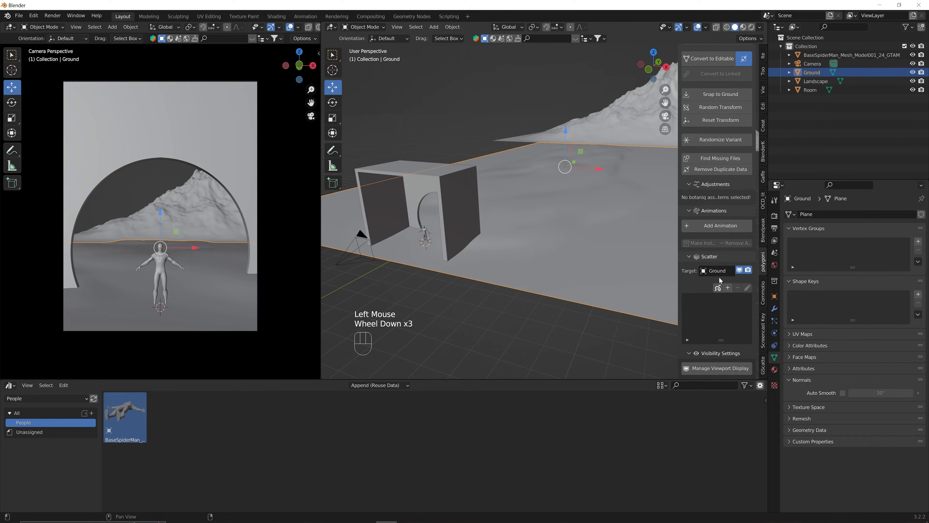
left_click(727, 289)
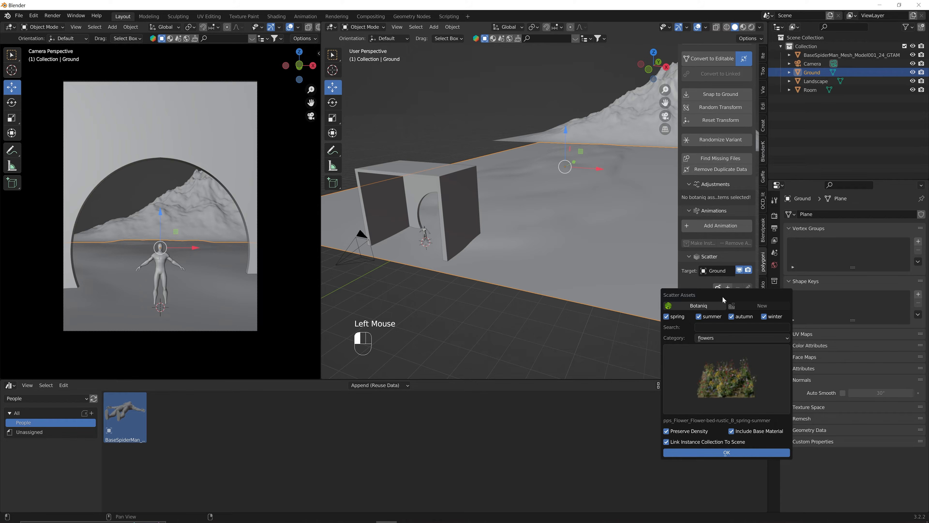
left_click(709, 338)
left_click(711, 369)
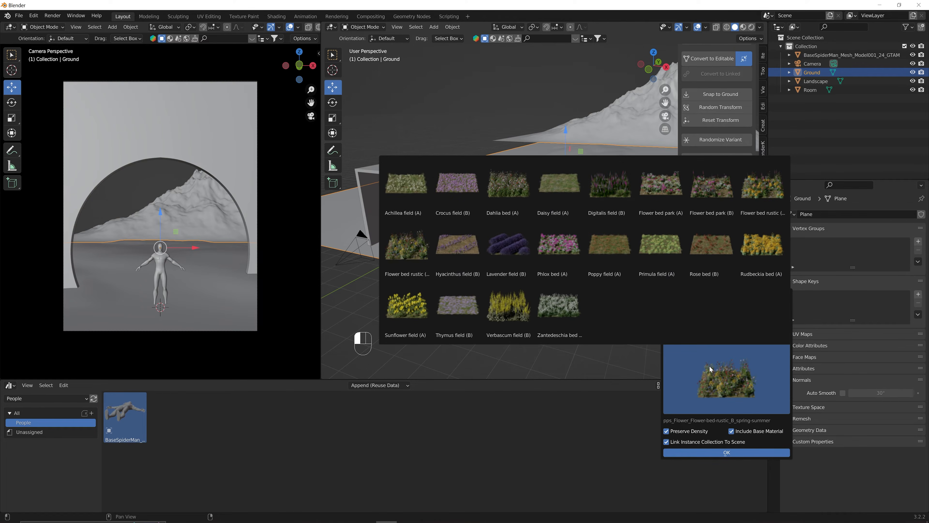
left_click(409, 256)
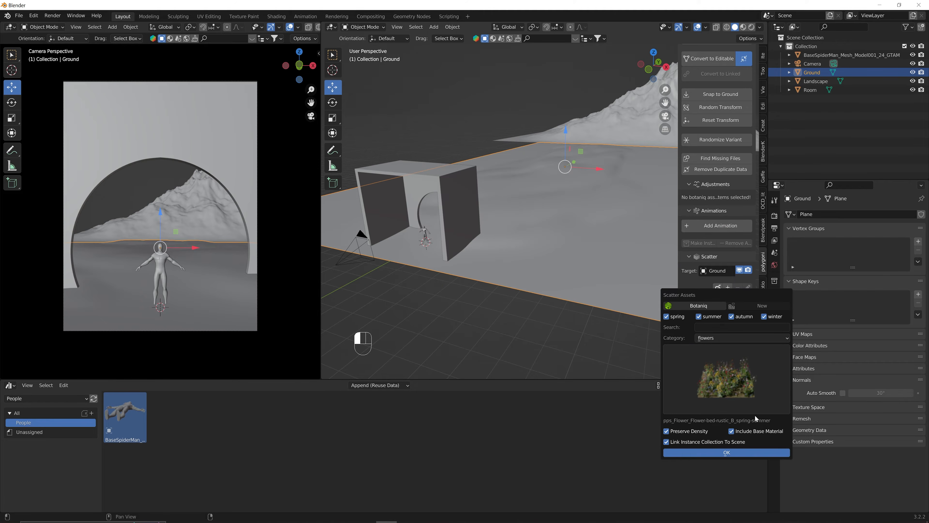
left_click(727, 453)
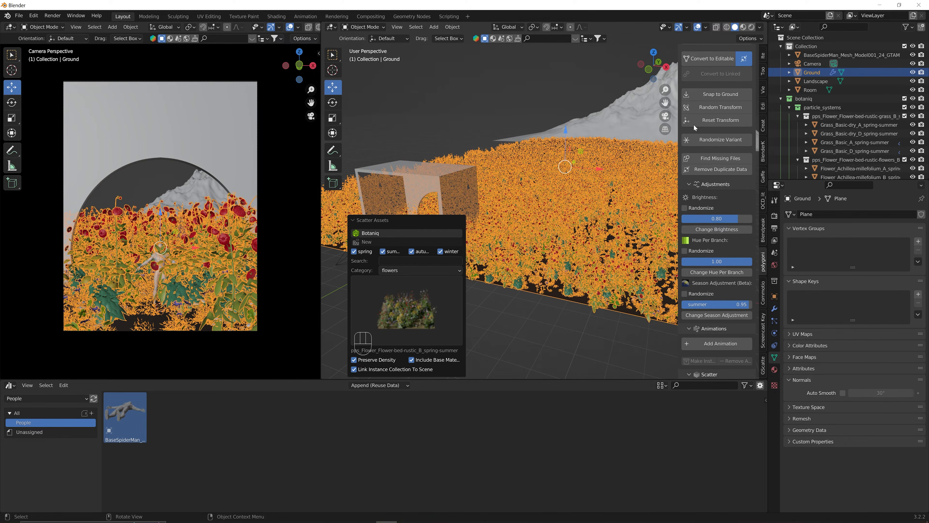
Set the flower particle scale to 0.65.
scroll(730, 230, "down", 9)
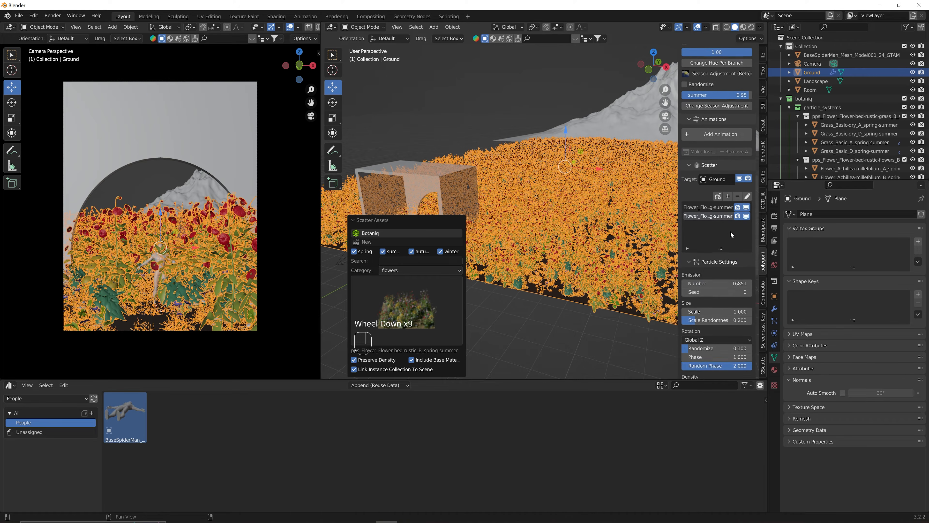
scroll(730, 230, "down", 3)
left_click(730, 252)
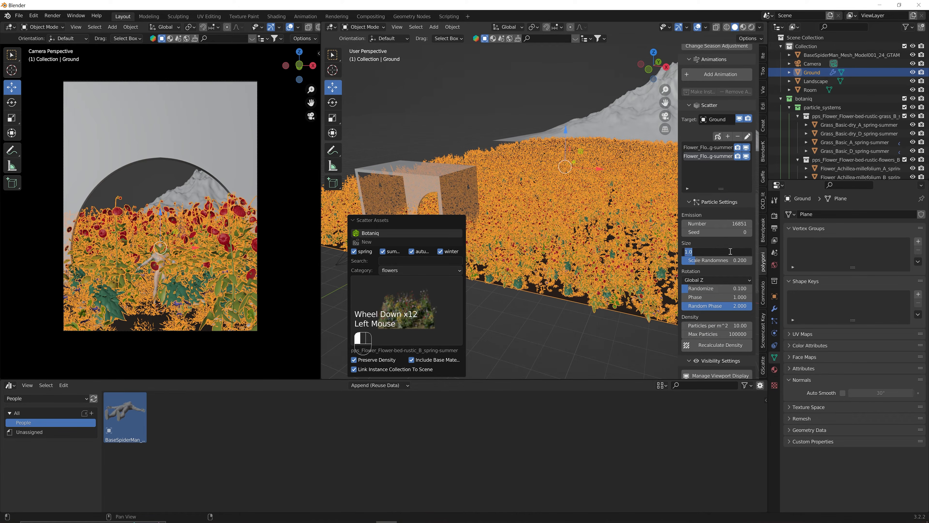
key("Return")
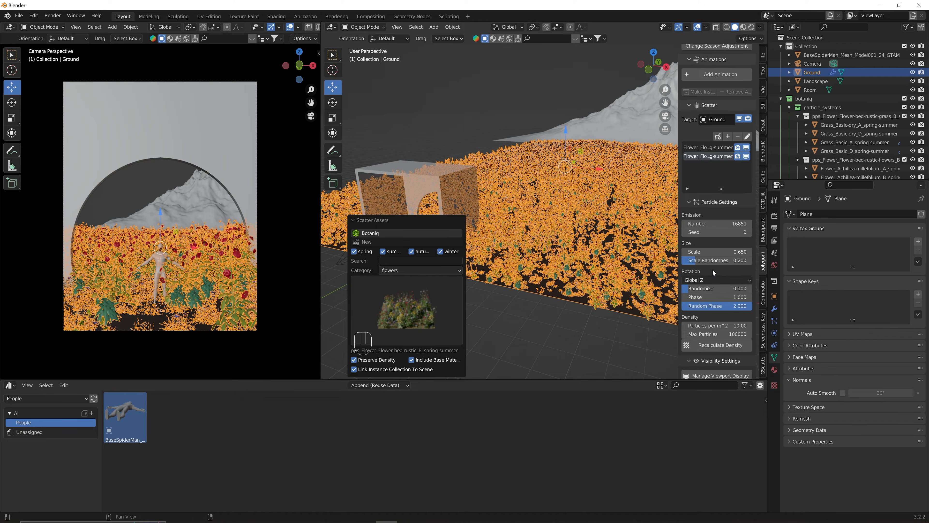
Start Density weight painting on the Ground, creating the pps_density group.
scroll(712, 269, "down", 8)
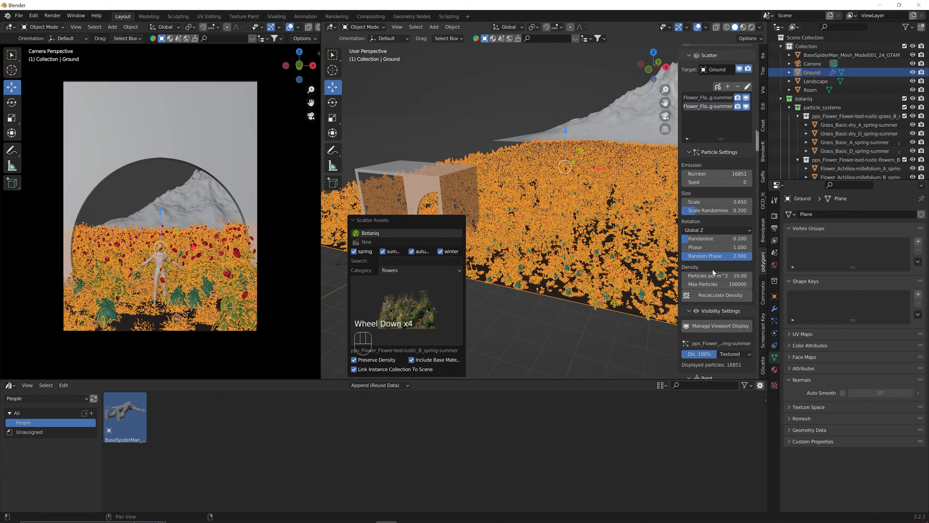
scroll(713, 272, "down", 3)
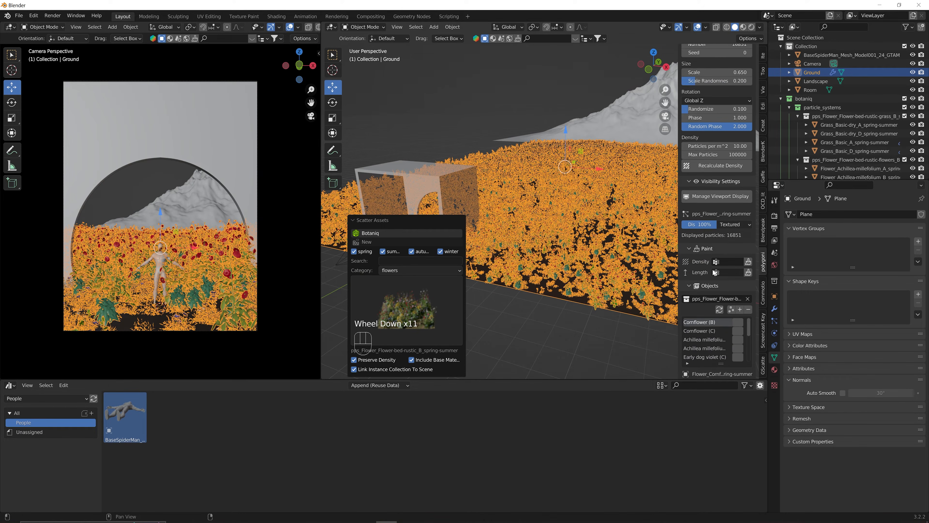
scroll(714, 272, "down", 2)
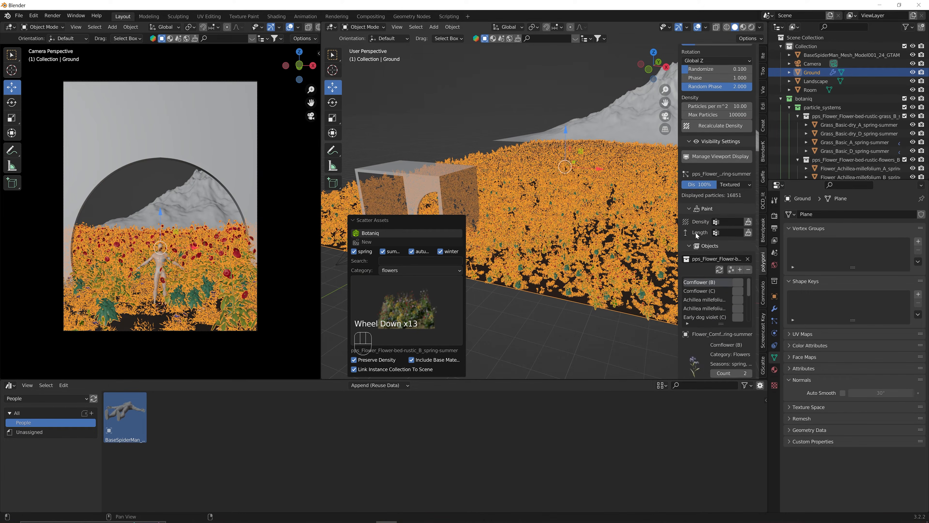
left_click(748, 223)
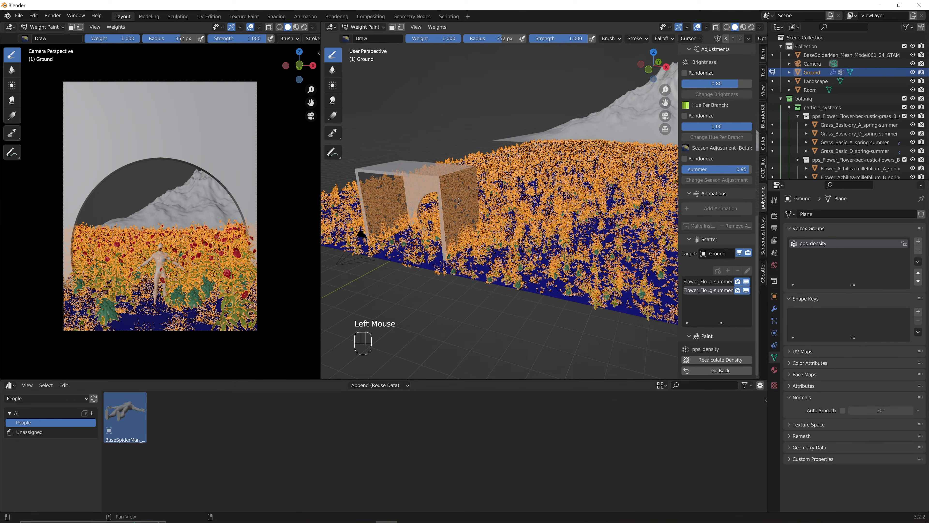
Weight-paint a flower path across the Ground through the arched room.
middle_click_drag(479, 181, 411, 194)
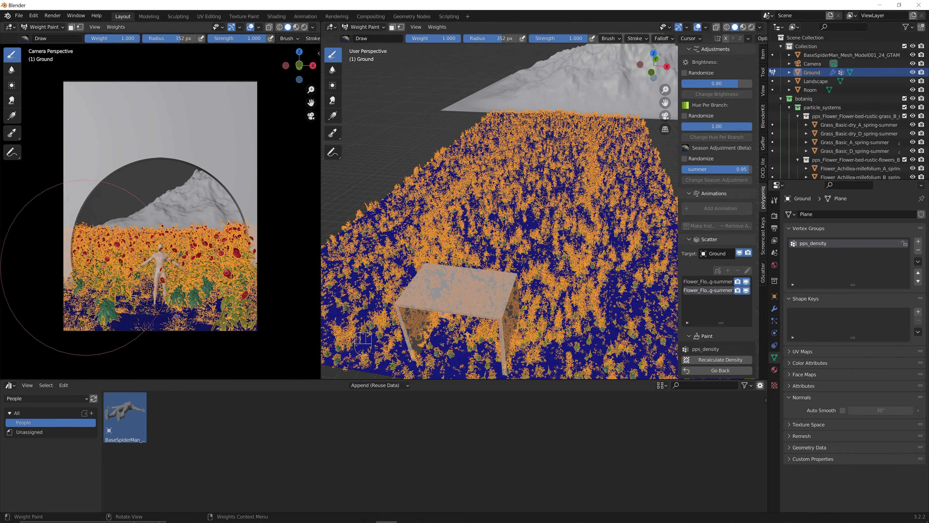
left_click(66, 274)
mouse_move(66, 273)
left_mouse_down()
mouse_move(127, 320)
mouse_move(220, 318)
mouse_move(235, 241)
left_mouse_up()
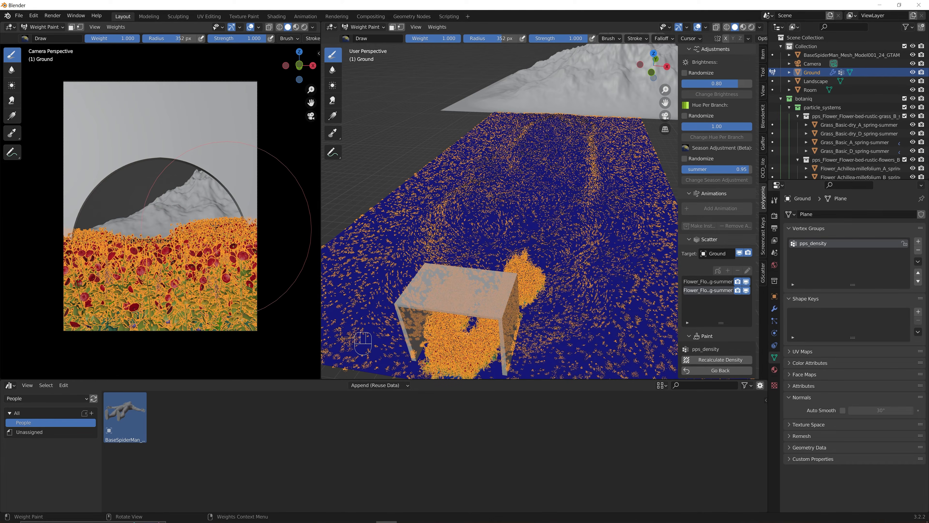
mouse_move(150, 241)
left_mouse_down()
mouse_move(164, 240)
mouse_move(157, 249)
left_mouse_up()
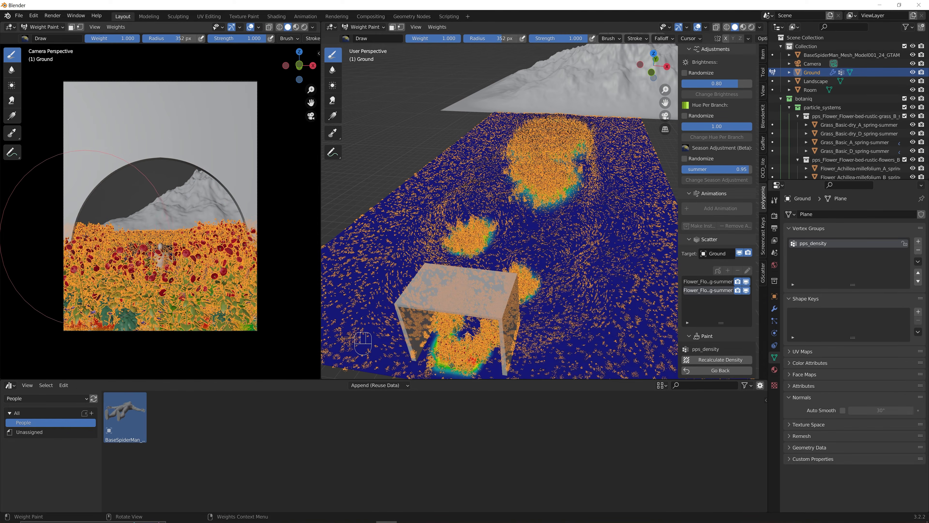
left_click_drag(88, 250, 203, 246)
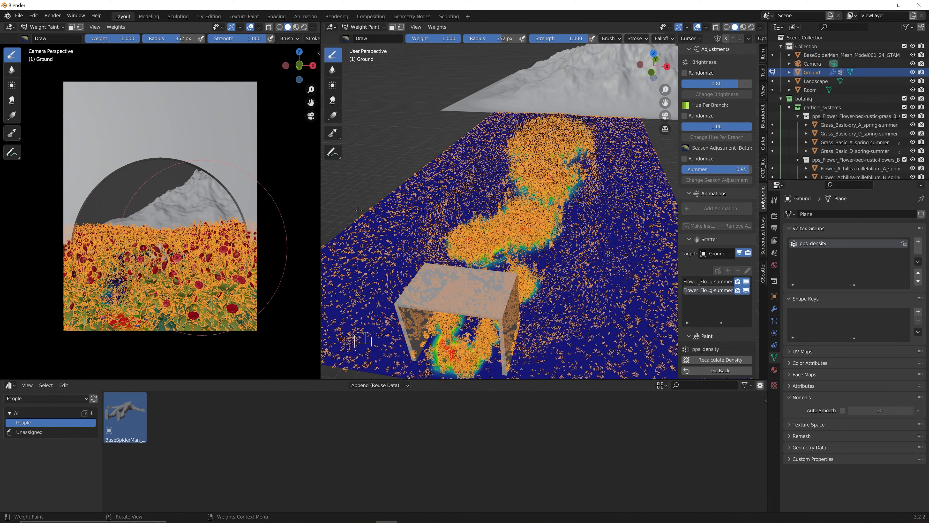
mouse_move(453, 361)
left_mouse_down()
mouse_move(506, 245)
mouse_move(554, 98)
left_mouse_up()
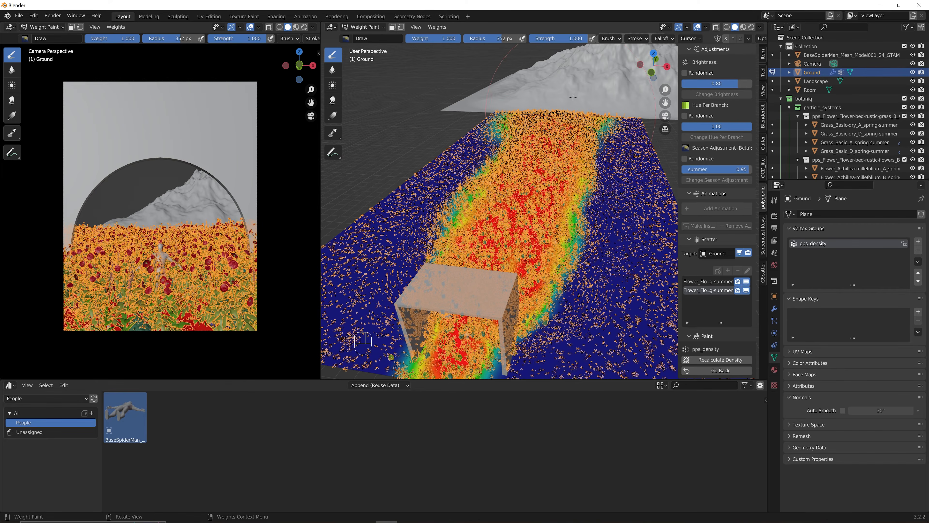
Return to Object Mode and set the first particle system's density group to pps_density.
left_click(720, 370)
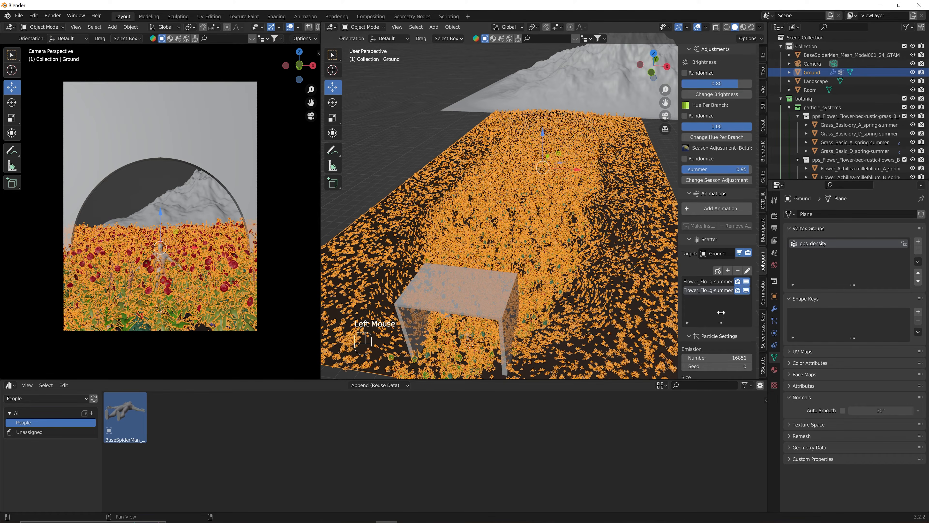
scroll(737, 354, "down", 9)
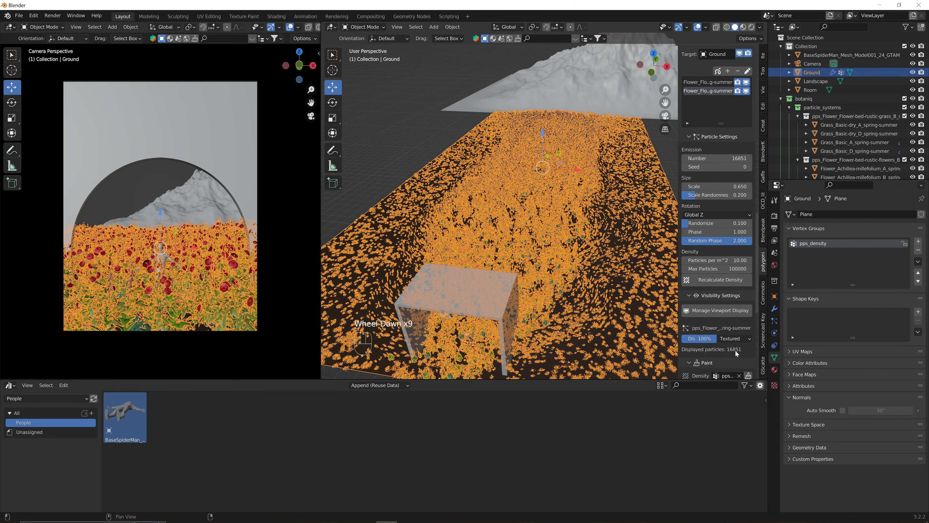
scroll(734, 344, "down", 3)
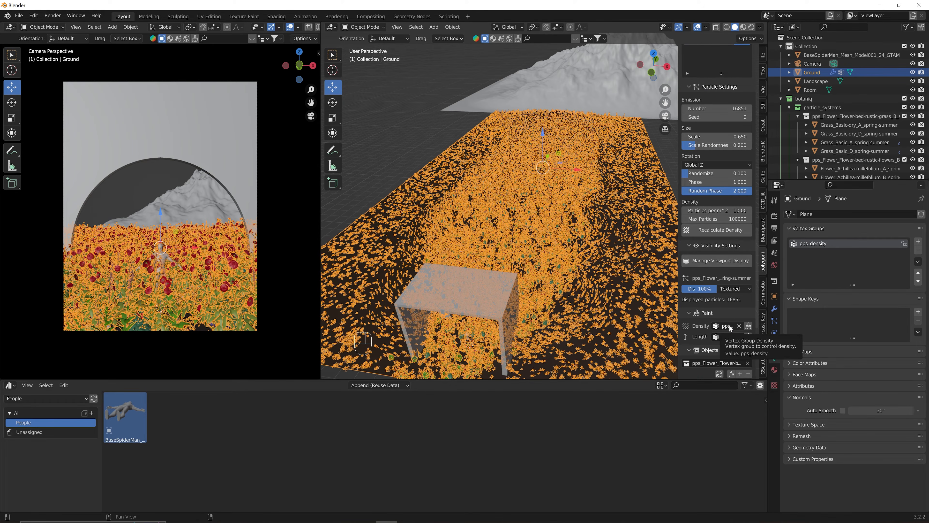
scroll(714, 219, "up", 3)
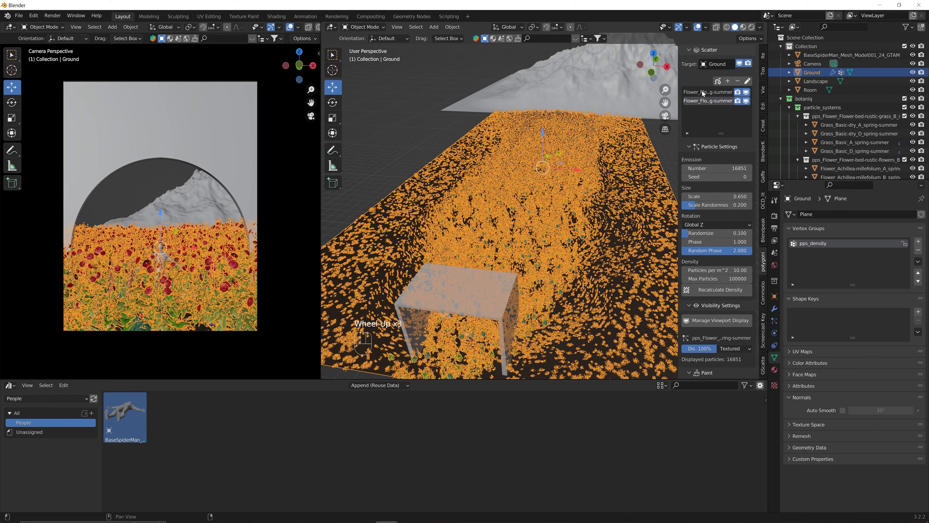
left_click(702, 94)
scroll(737, 310, "down", 2)
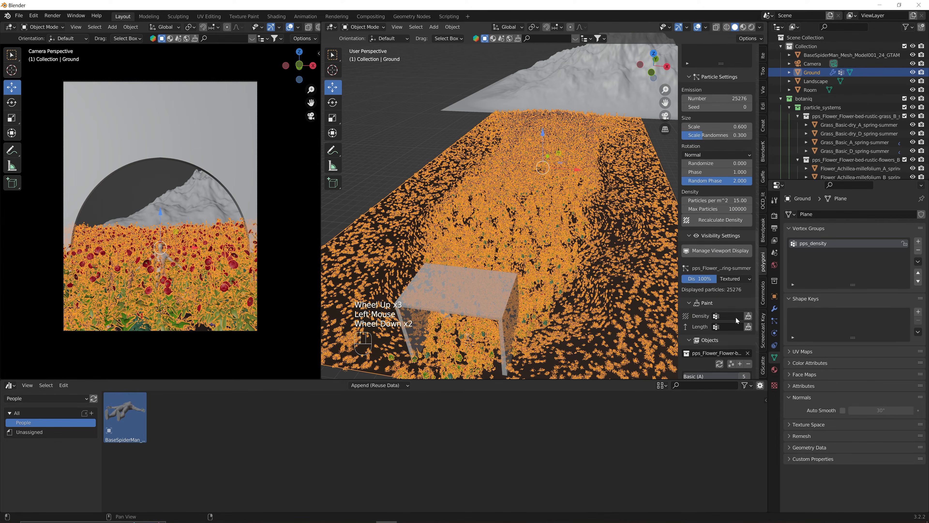
left_click(730, 316)
left_click(729, 329)
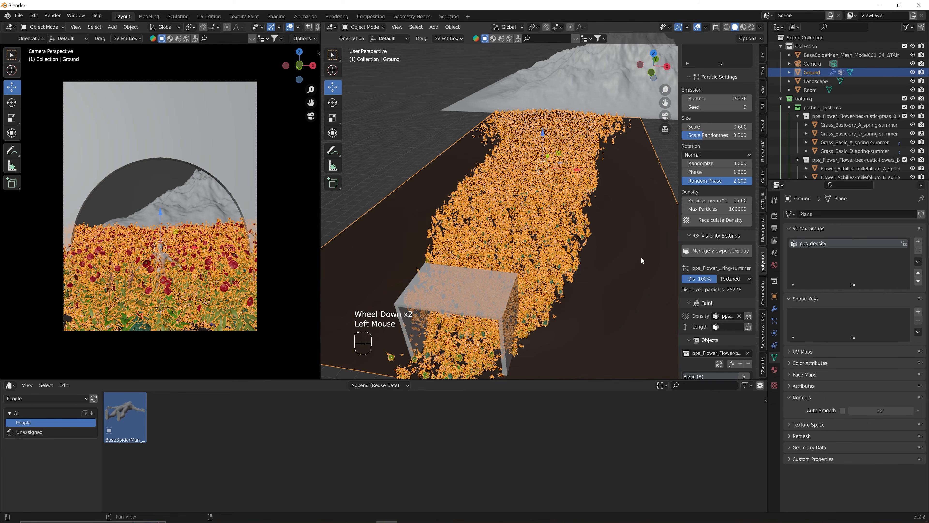
left_click(667, 158)
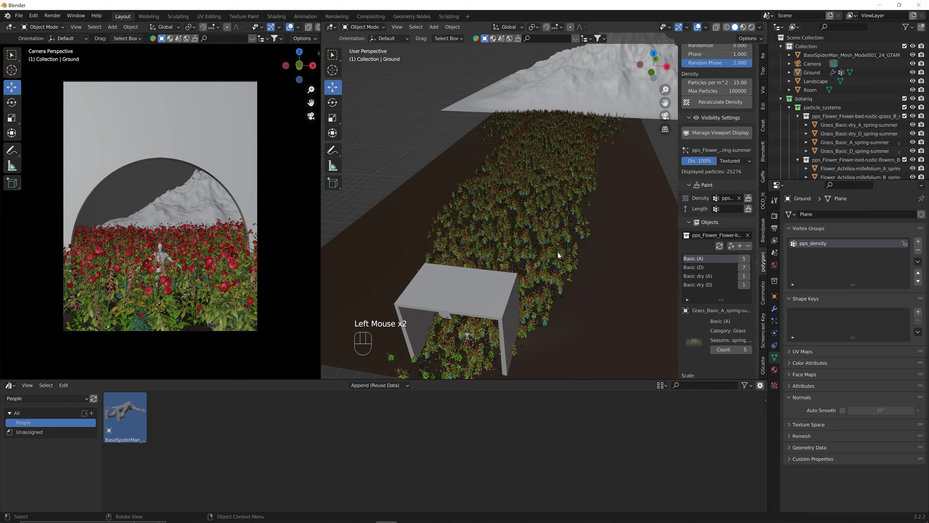
middle_click_drag(557, 251, 539, 243)
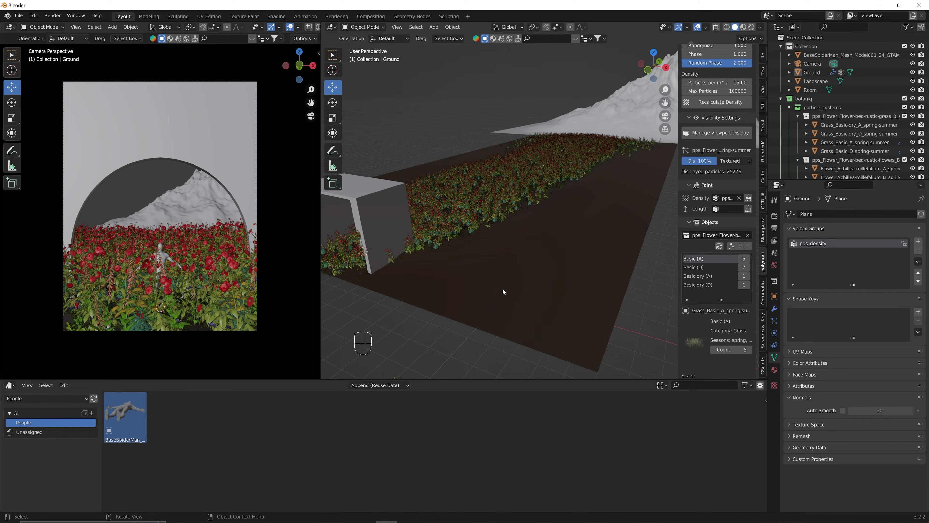
scroll(716, 262, "up", 7)
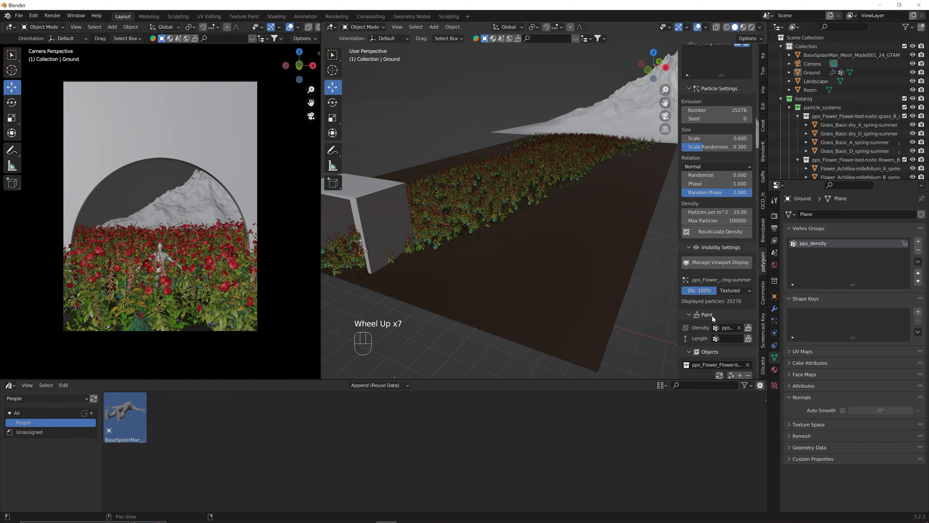
scroll(717, 209, "up", 3)
Set the emission number of both particle systems to 20000.
left_click(724, 150)
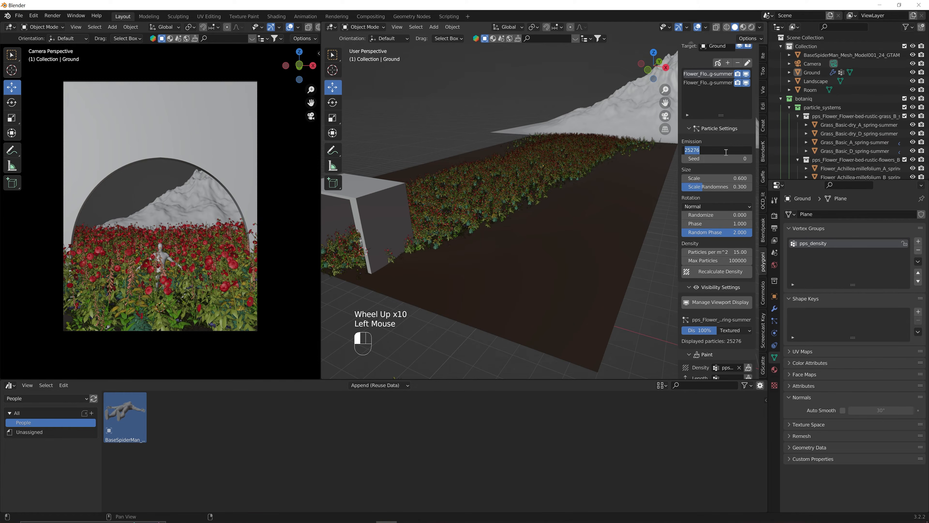
type("20000")
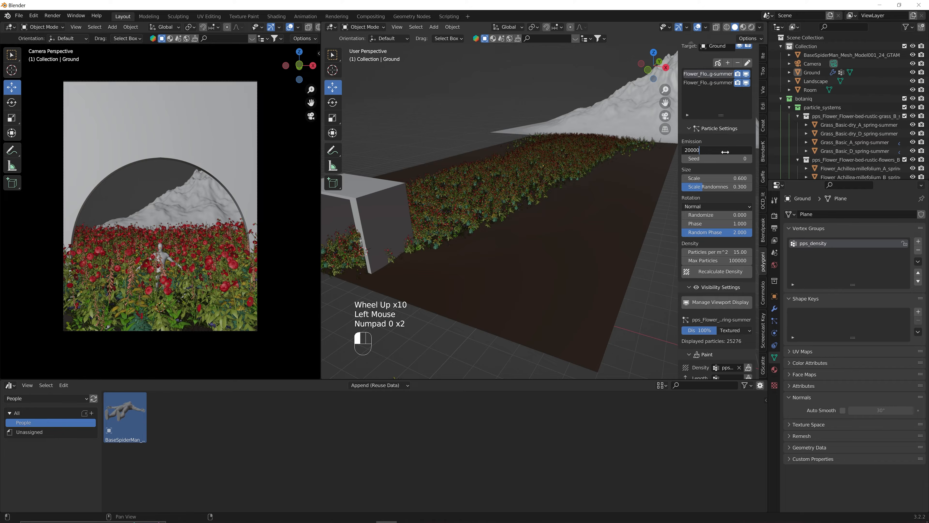
left_click(717, 83)
left_click(719, 154)
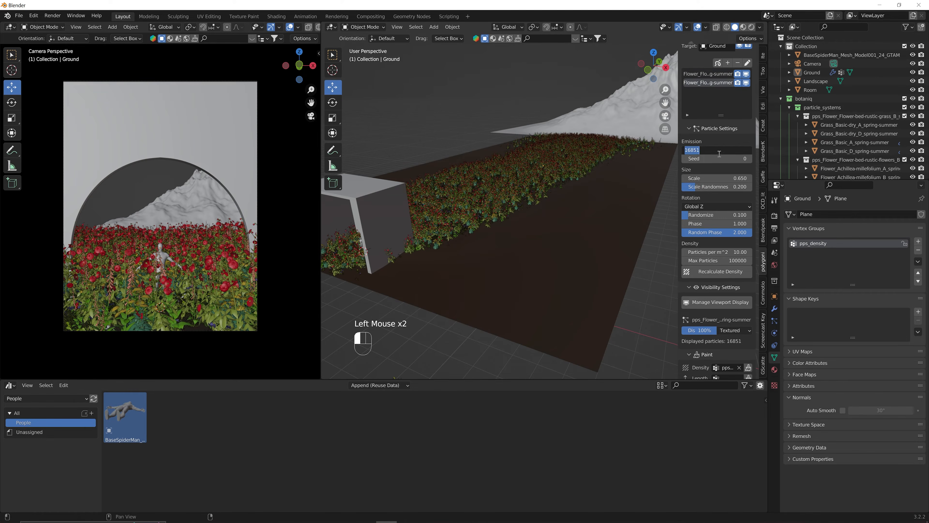
type("20000")
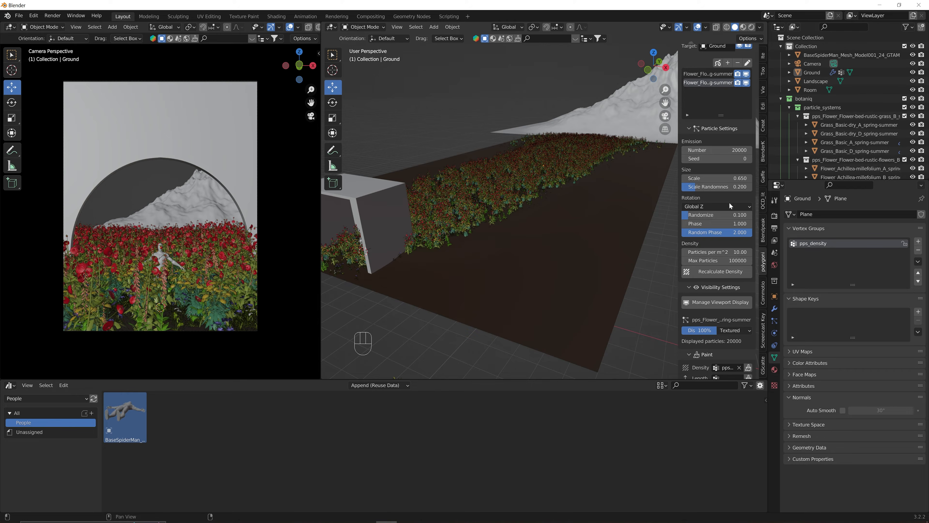
Set the flower scale to 0.6 and collapse the botaniq collection.
left_click(733, 179)
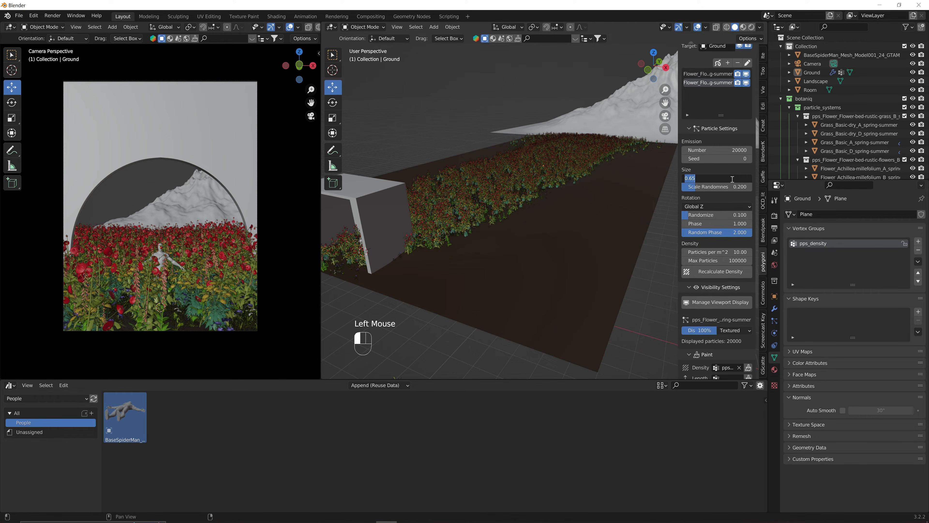
type(".6")
key("Return")
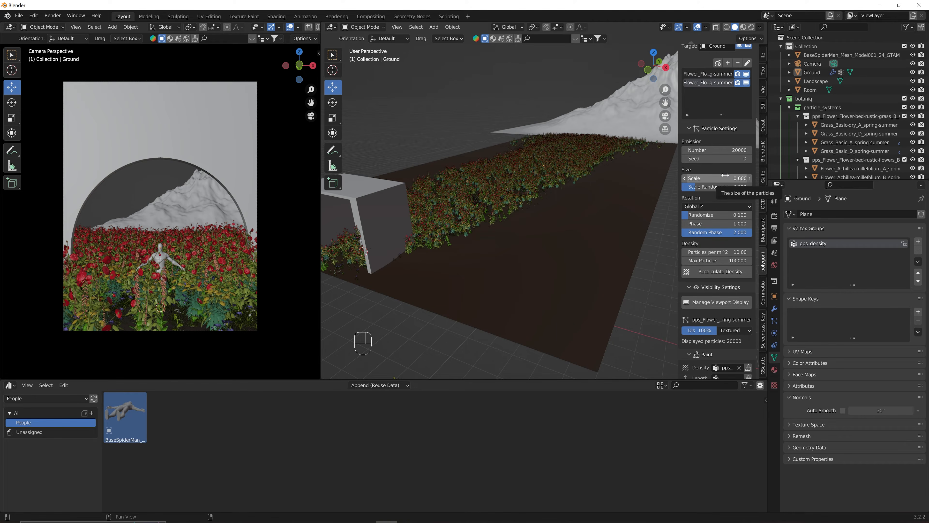
left_click(782, 99)
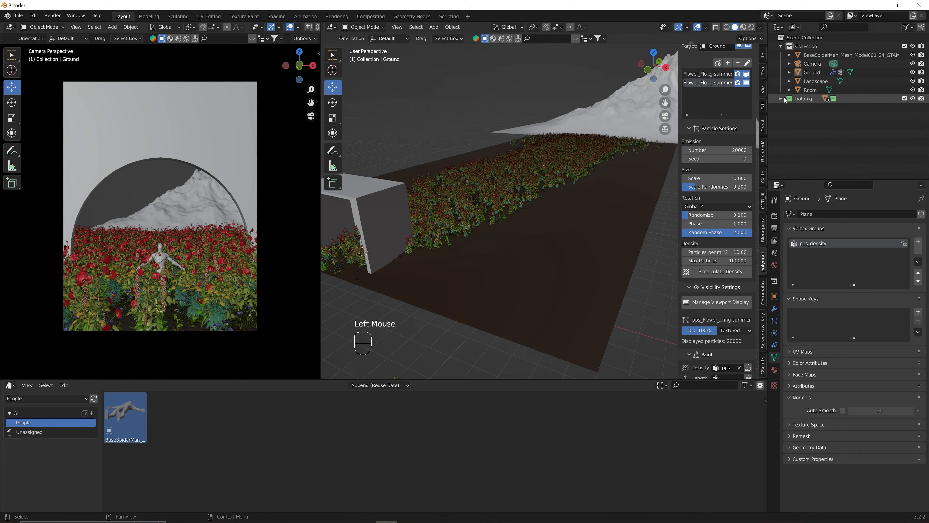
Hide the figure from both the viewport and renders.
left_click(913, 55)
left_click(921, 56)
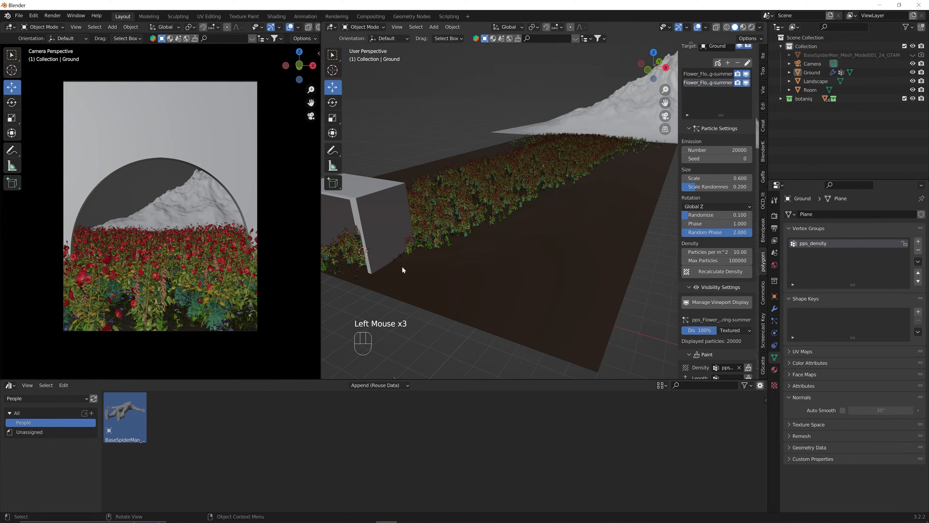
middle_click_drag(397, 269, 541, 246, "shift")
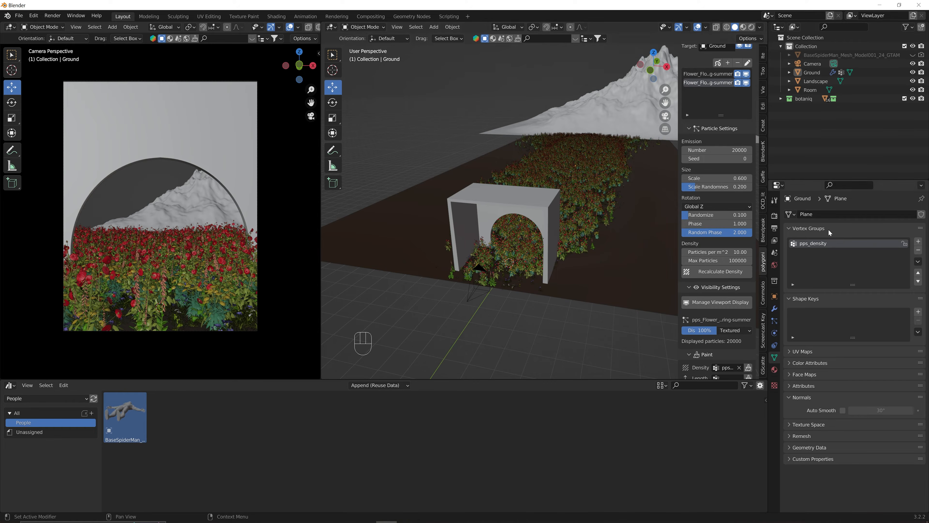
Open the link menu on the World Surface colour to add an environment texture.
left_click(775, 268)
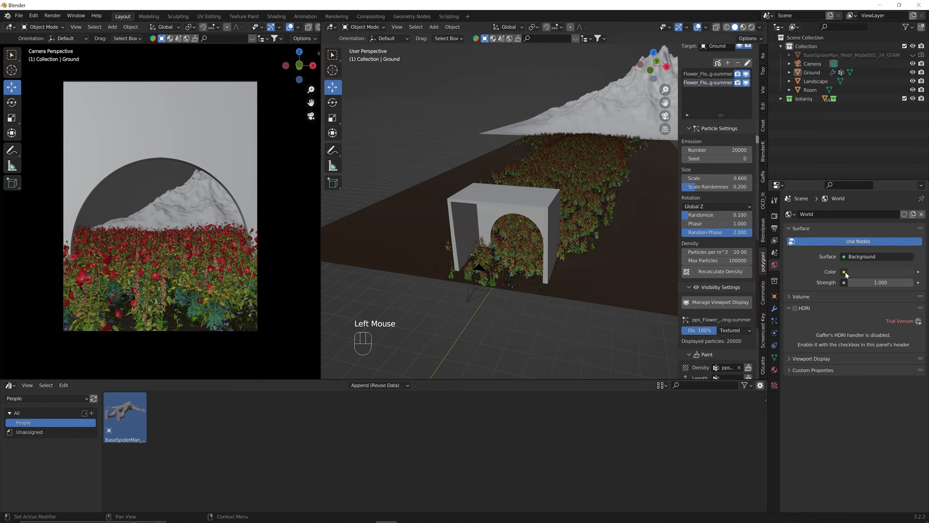
left_click(846, 274)
left_click(844, 272)
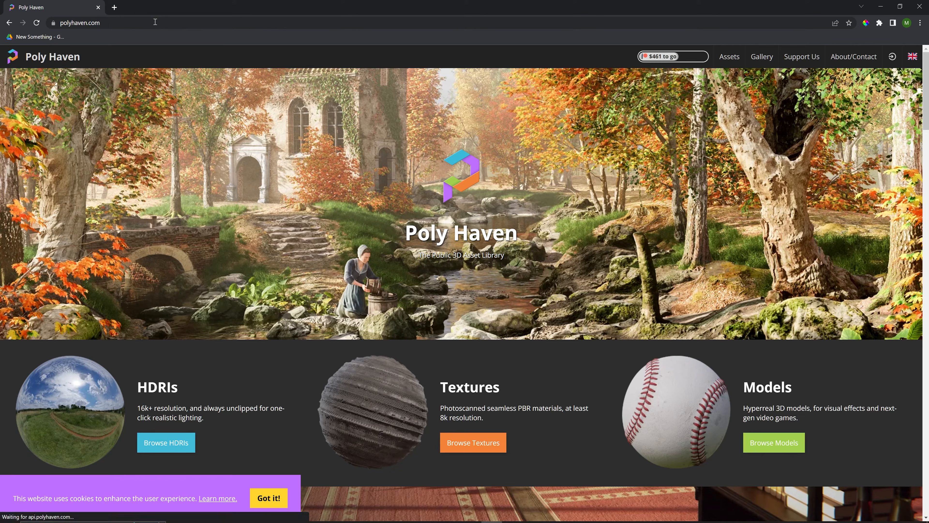
Search Poly Haven HDRIs for 'fire' and open The Sky Is On Fire.
left_click(179, 447)
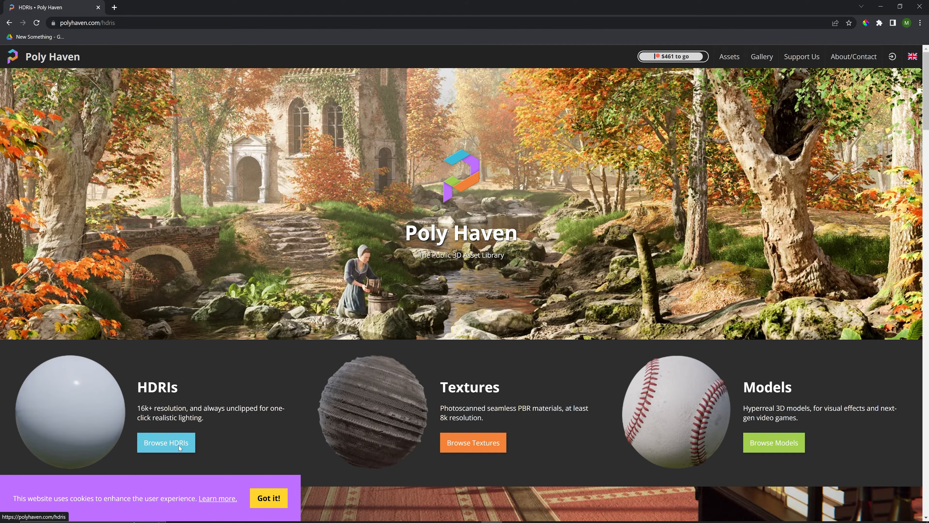
left_click(600, 85)
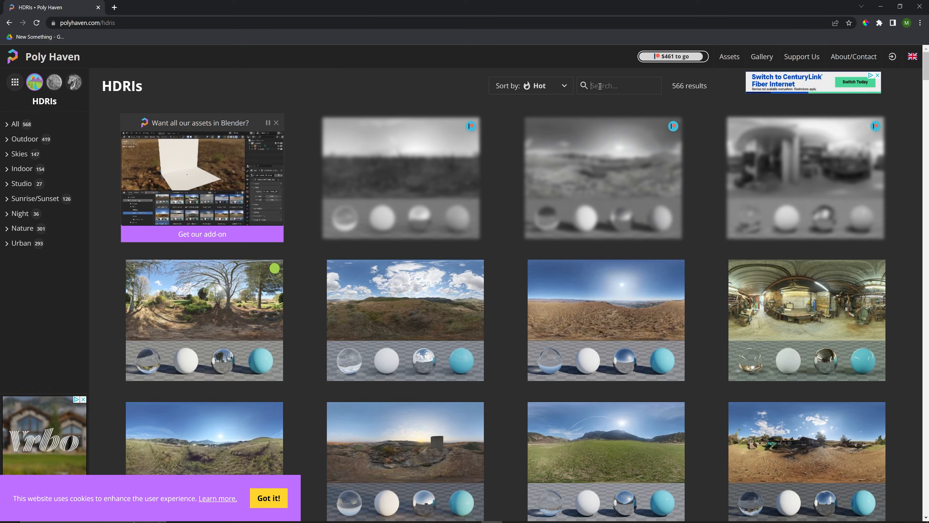
type("fire")
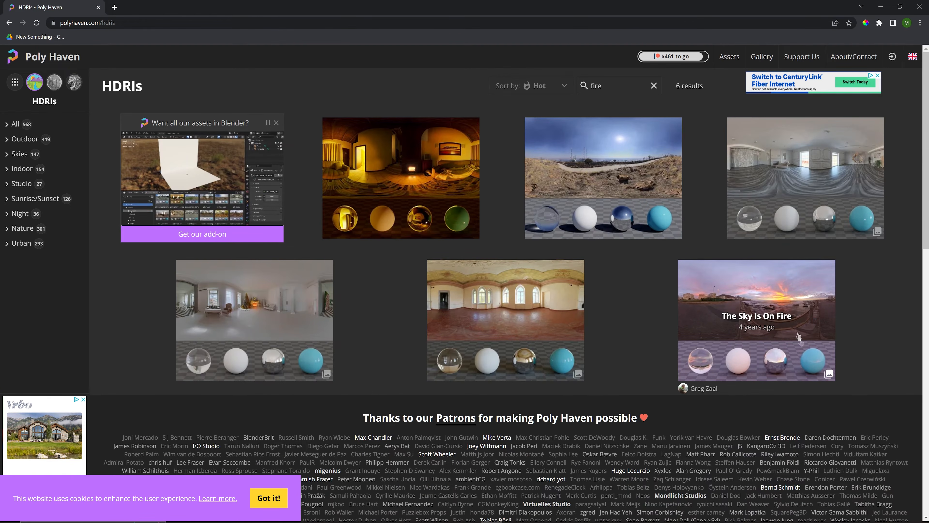
left_click(788, 322)
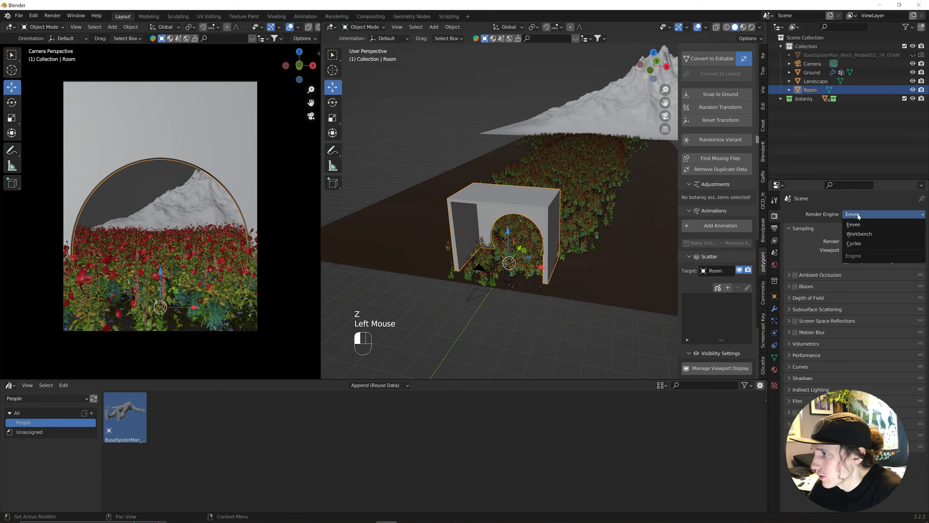
Switch rendering to Cycles with the Experimental feature set on GPU Compute.
left_click(856, 244)
left_click(863, 224)
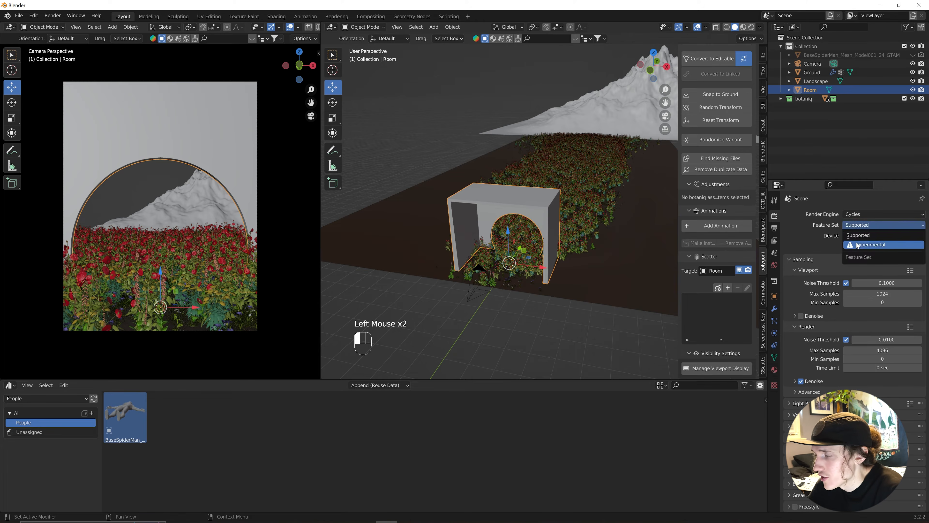
left_click(870, 245)
left_click(855, 235)
left_click(856, 256)
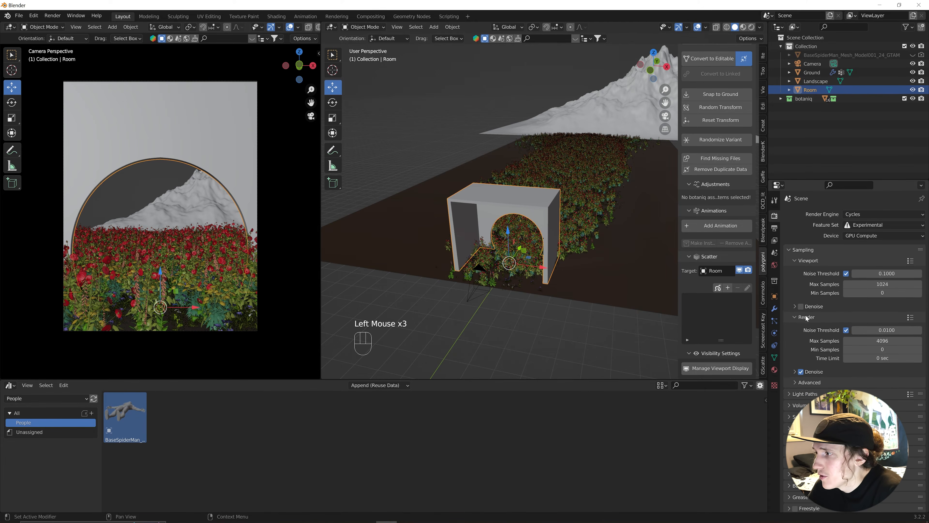
Enable OptiX viewport denoising and set viewport max samples to 200.
left_click(800, 307)
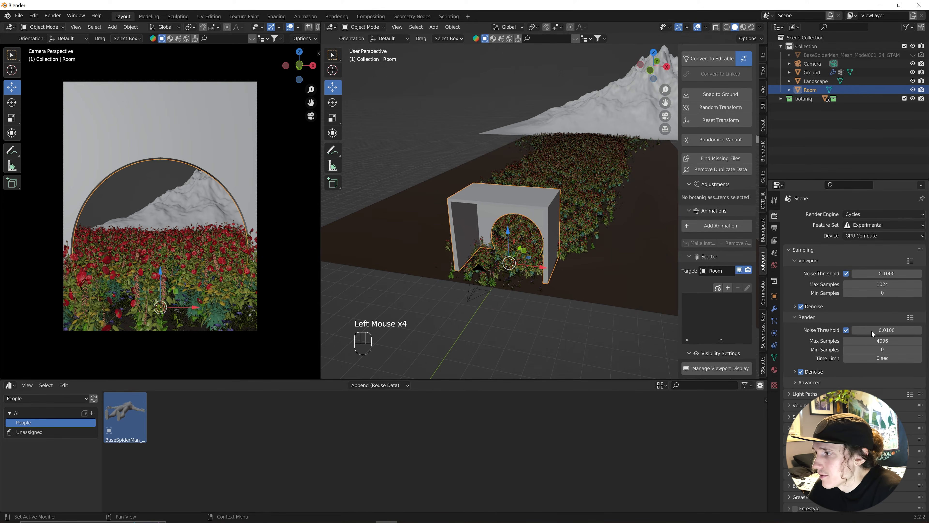
left_click(795, 306)
left_click(861, 324)
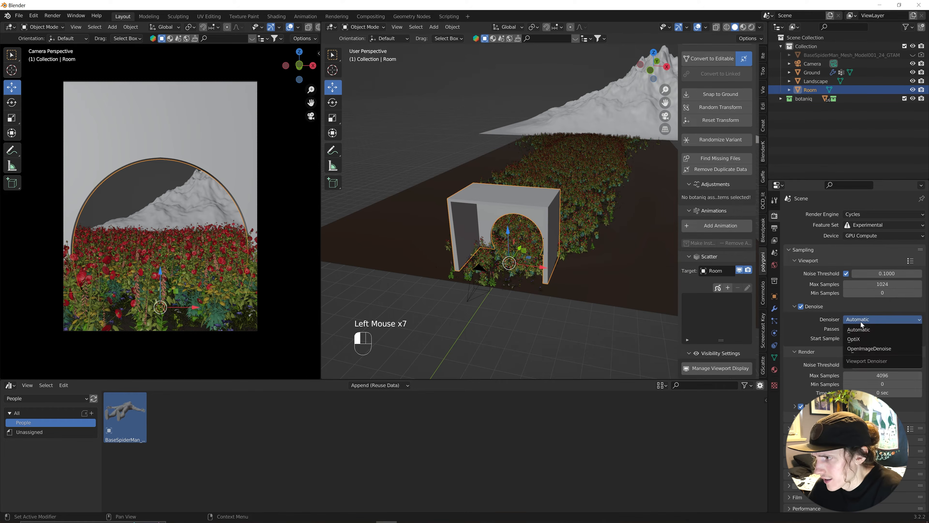
left_click(861, 341)
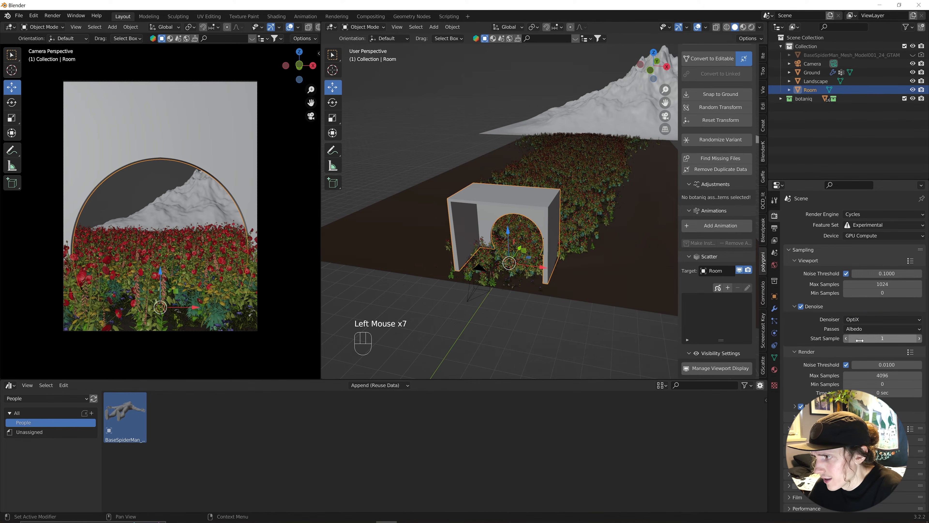
left_click(873, 283)
type("200")
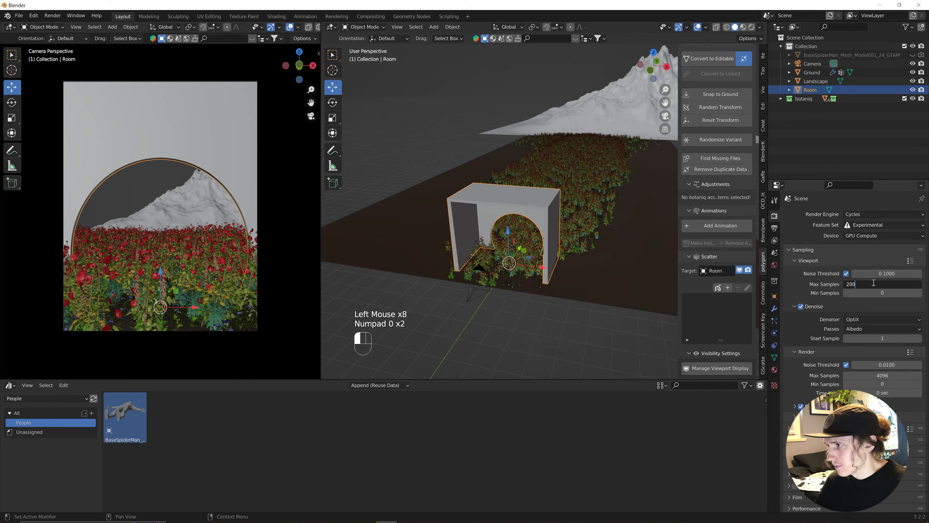
key("Return")
left_click(284, 148)
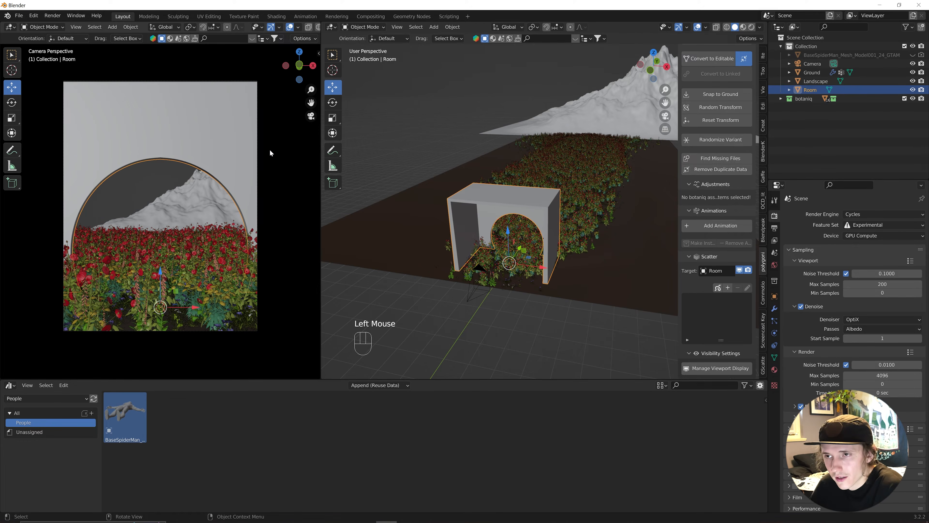
key("z")
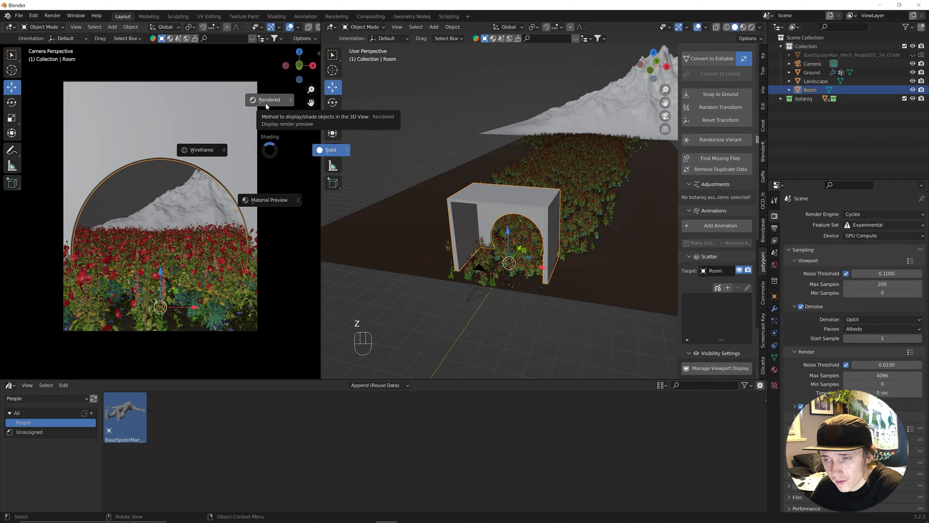
Switch the left viewport to Rendered shading and orbit and zoom around the room.
left_click(266, 104)
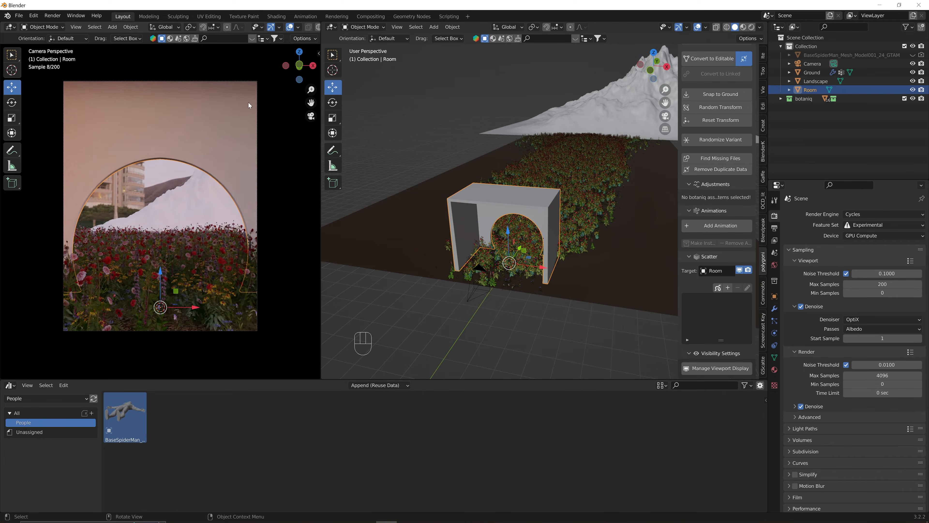
mouse_move(250, 202)
middle_mouse_down()
mouse_move(256, 212)
mouse_move(255, 182)
mouse_move(234, 193)
middle_mouse_up()
scroll(255, 211, "down", 7)
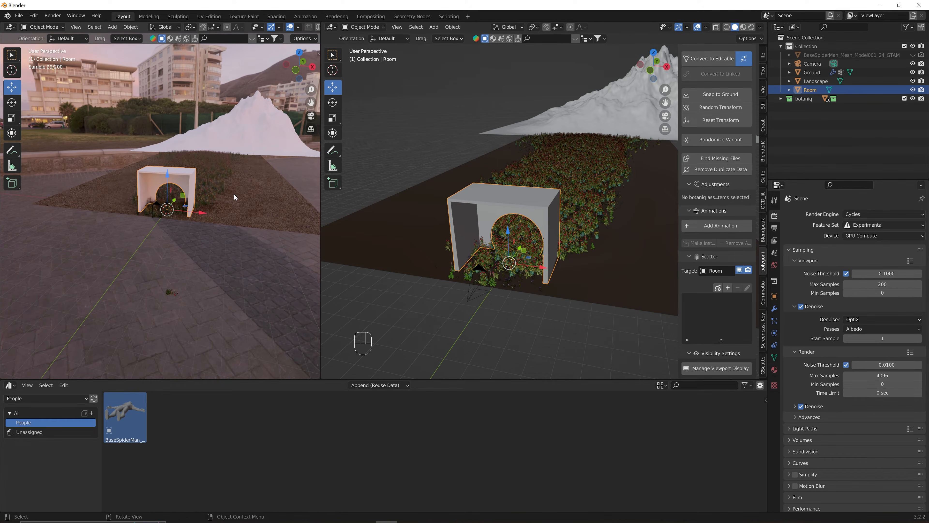
scroll(238, 196, "up", 2)
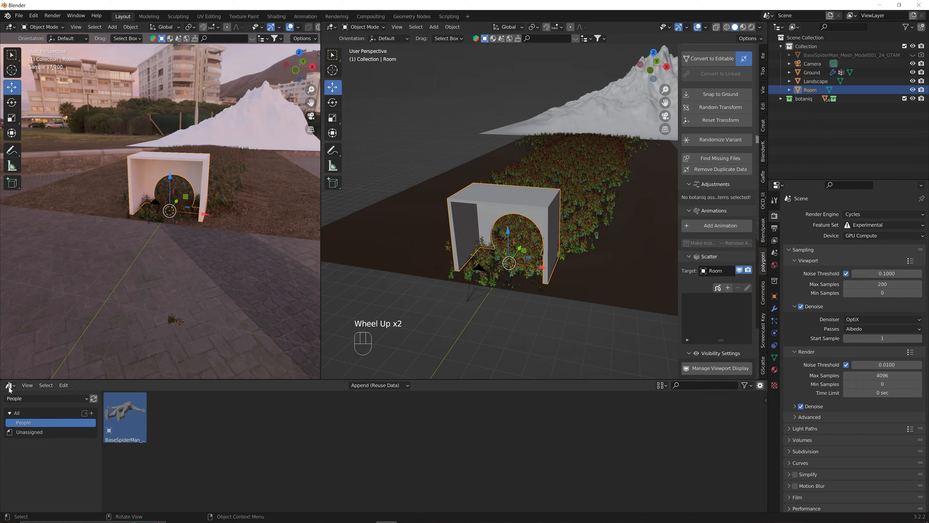
Enlarge the bottom area and turn it into a Shader Editor.
left_click_drag(66, 378, 76, 335)
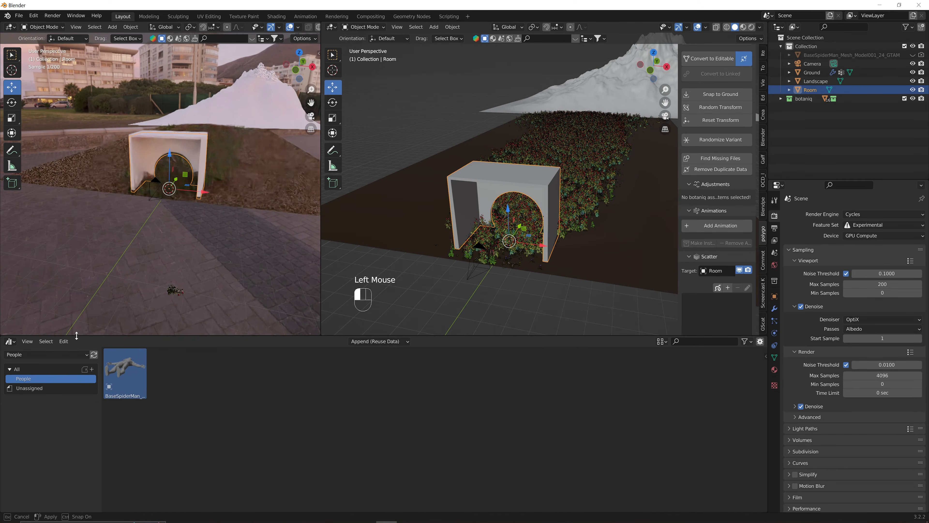
left_click(12, 342)
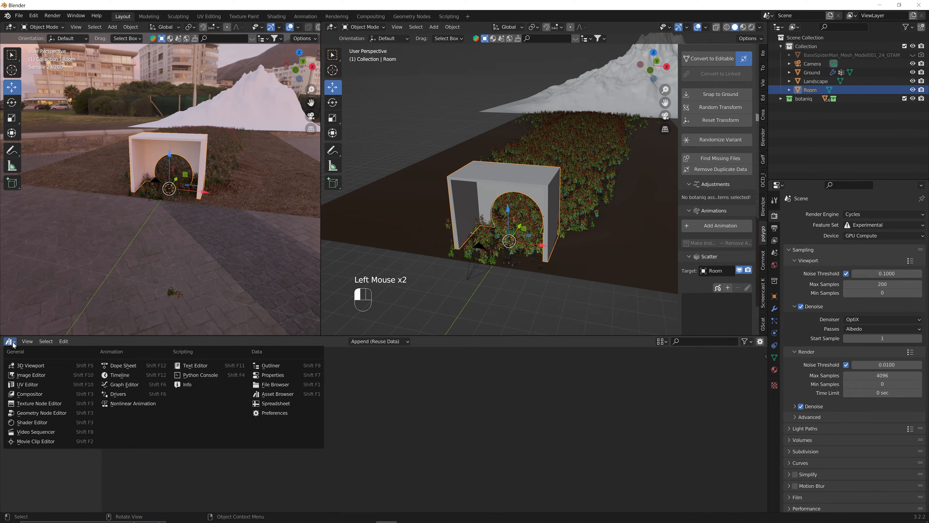
left_click(33, 421)
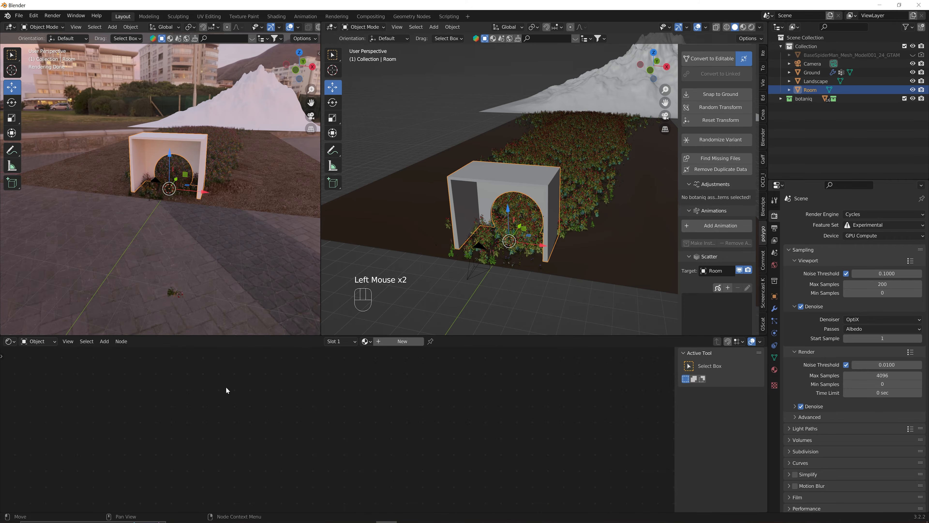
Show the World node tree and add Texture Coordinate and Mapping nodes to the Environment Texture.
left_click(54, 340)
left_click(50, 361)
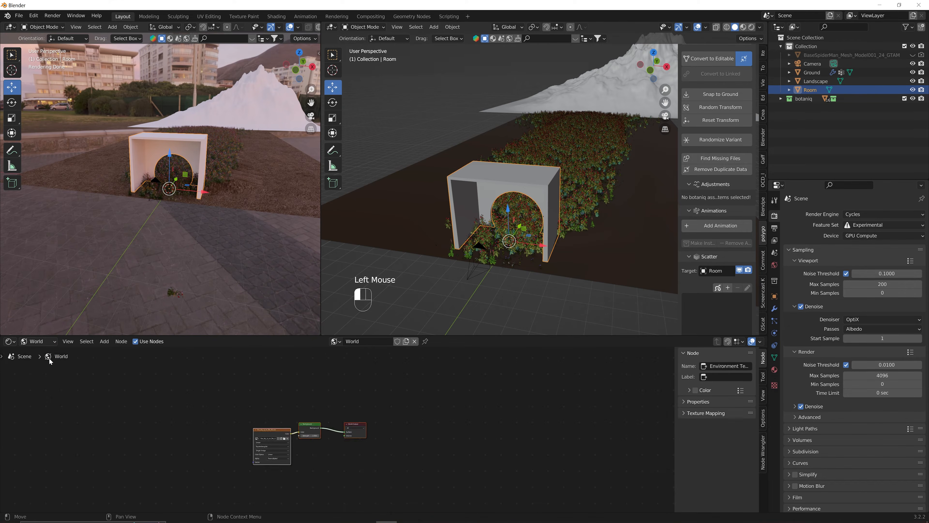
scroll(303, 433, "up", 4)
left_click(420, 420)
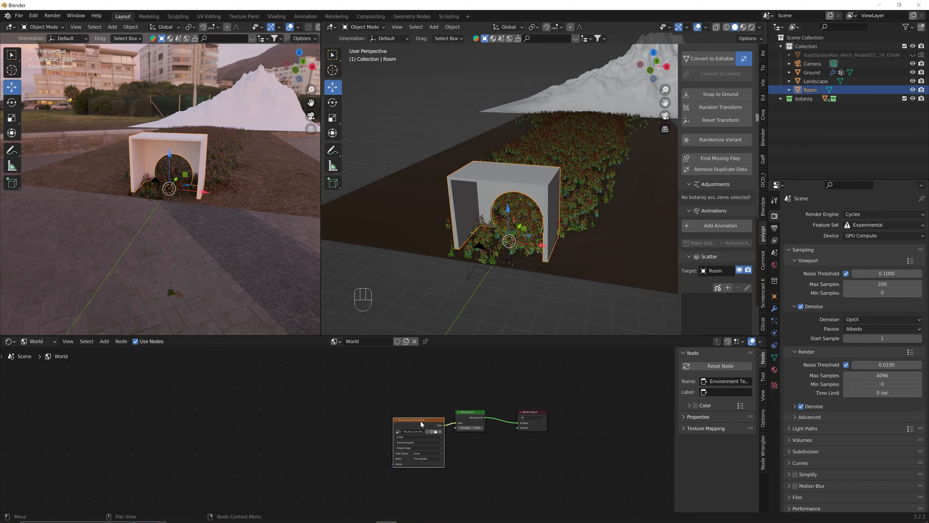
key("ctrl+t")
left_click(420, 421, "ctrl")
key("ctrl+t")
key("ctrl+t")
key("ctrl+t")
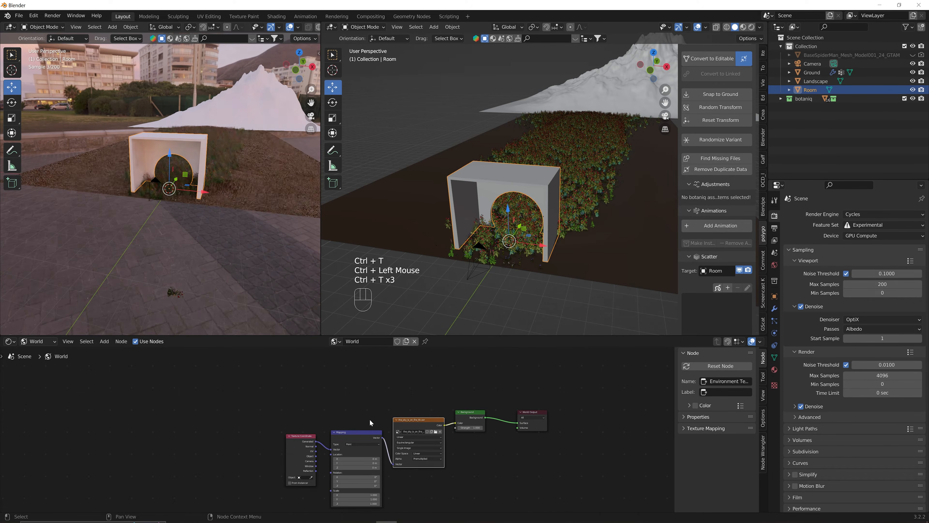
middle_click_drag(345, 421, 345, 383, "shift")
Rotate the environment sky around Z while viewing the scene through the camera.
left_click_drag(356, 447, 442, 447)
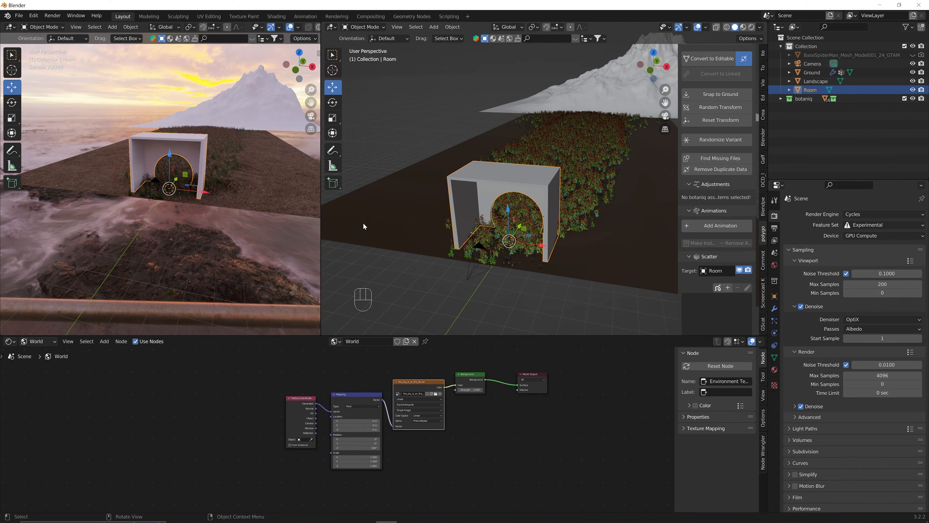
key("KP_0")
middle_click_drag(450, 156, 366, 150)
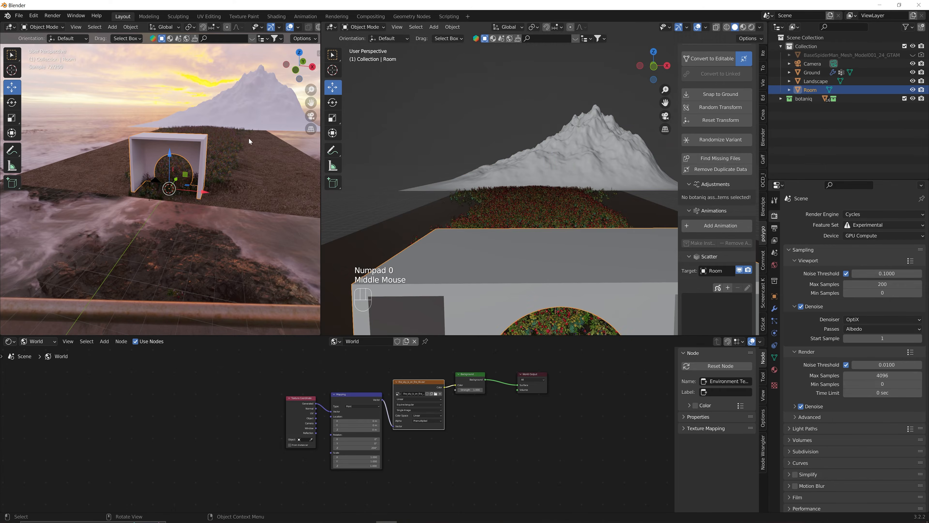
left_click(227, 103)
key("KP_0")
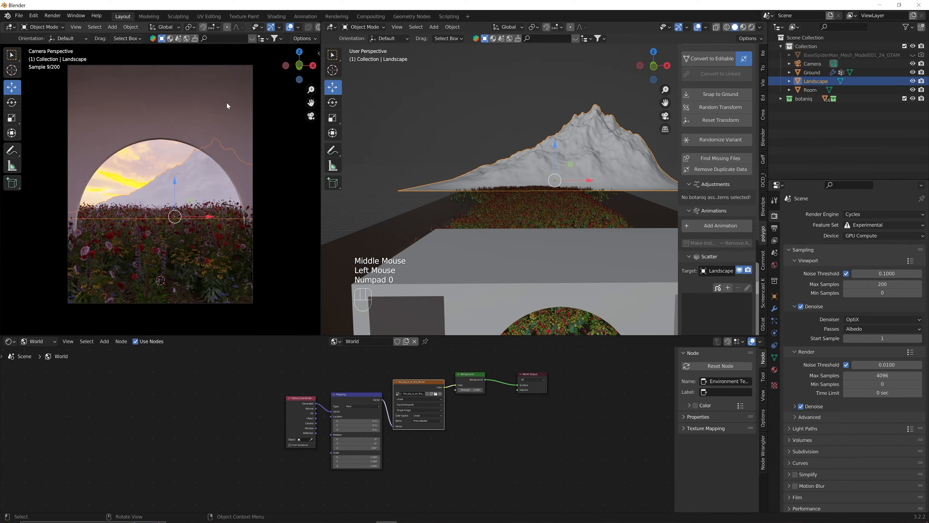
Set the Mapping node's Z rotation to exactly 195°.
left_click(335, 448)
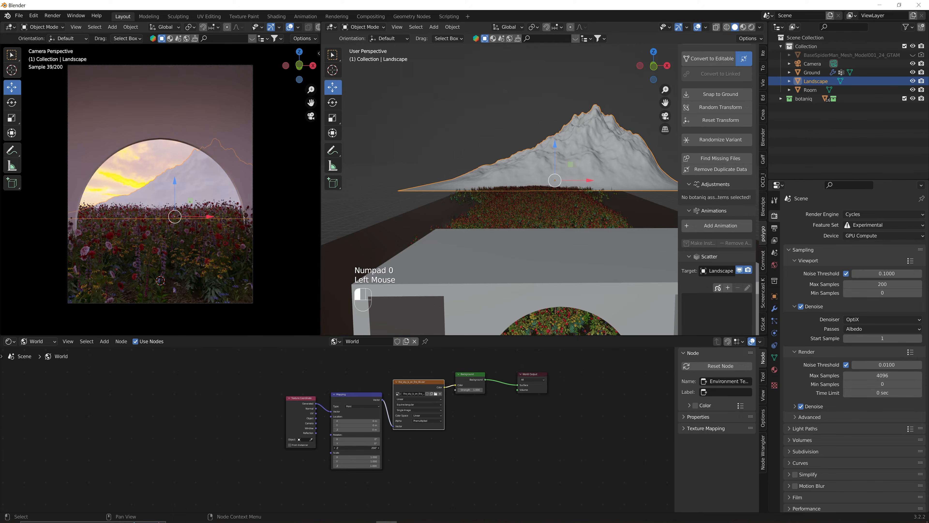
double_click(367, 447)
type("195")
key("Return")
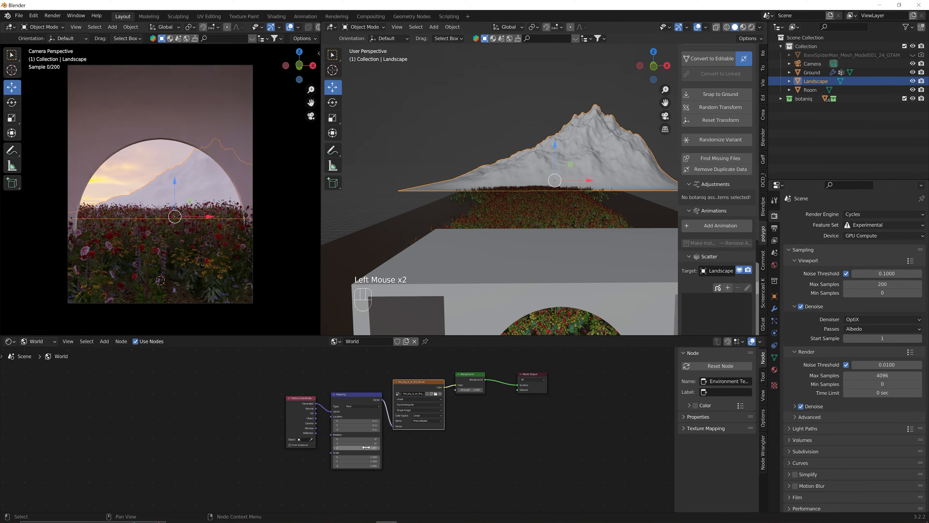
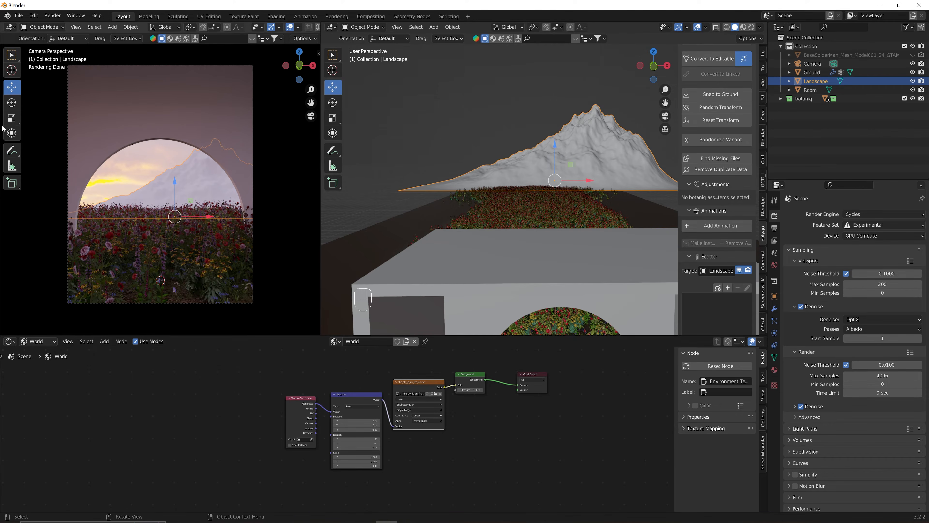
Zoom out, deselect the Landscape, and bring up the Shift+A Add menu's Light types.
scroll(451, 258, "down", 3)
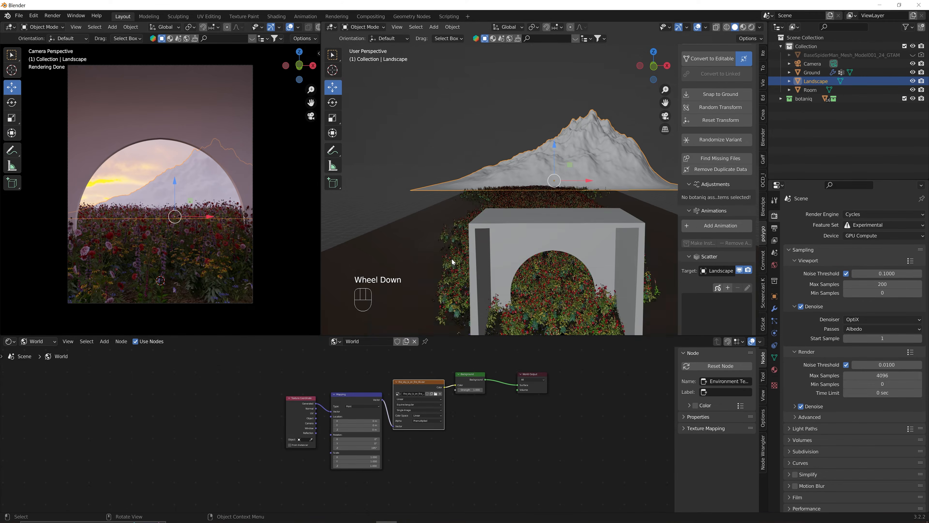
left_click(641, 200)
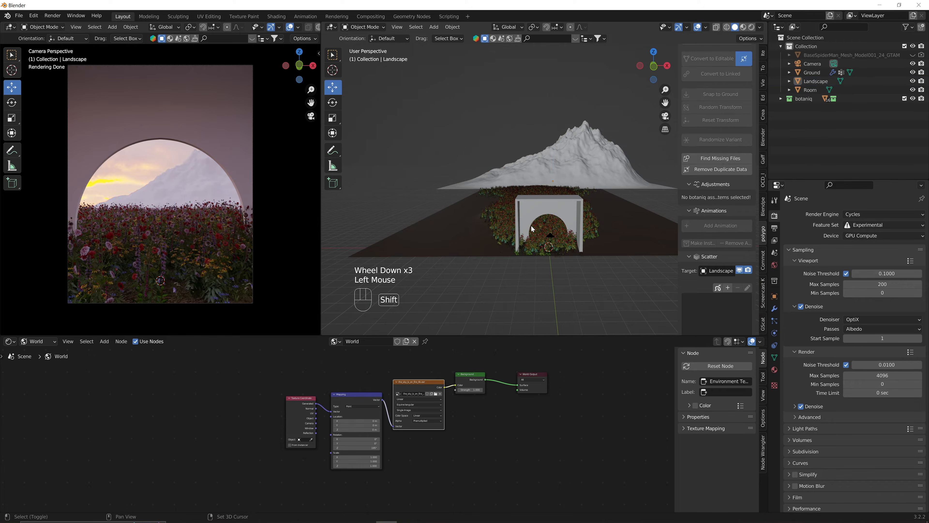
key("shift+a")
mouse_move(511, 332)
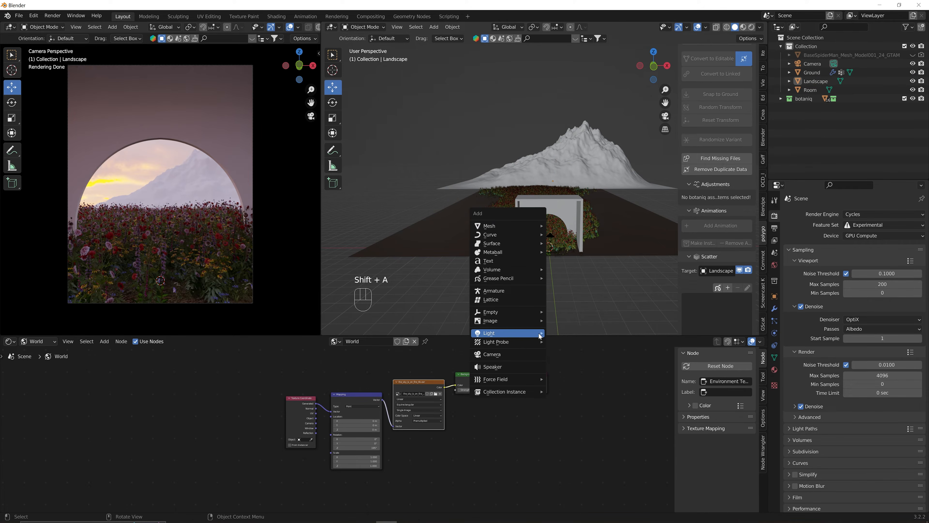
Add a Sun light, raise it high above the field, shift it sideways and aim it at the archway.
left_click(564, 342)
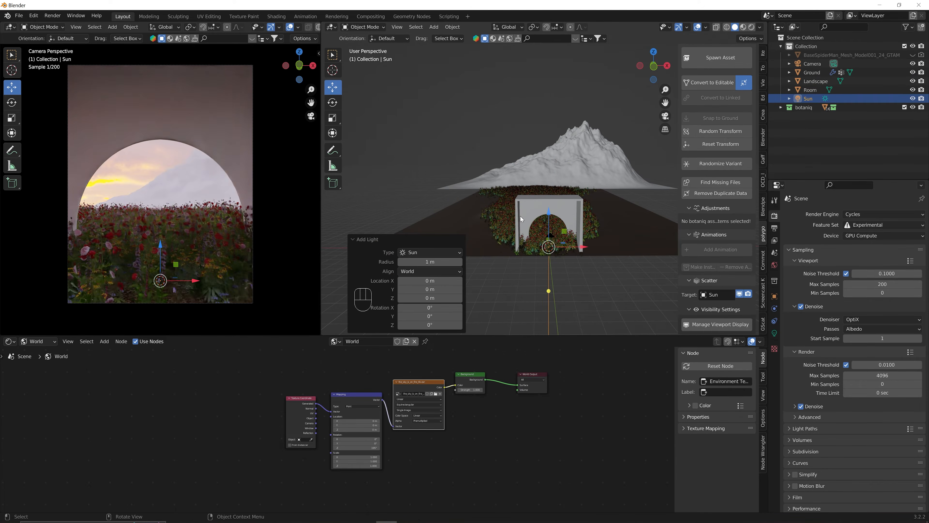
left_click_drag(551, 210, 550, 130)
middle_click_drag(502, 182, 619, 190)
mouse_move(583, 163)
left_mouse_down()
mouse_move(537, 172)
mouse_move(536, 164)
mouse_move(579, 169)
left_mouse_up()
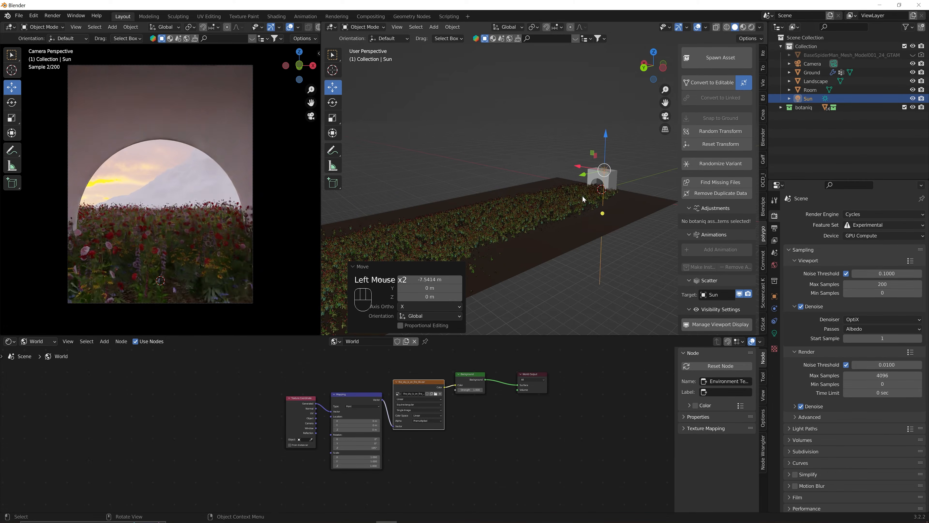
middle_click_drag(582, 195, 402, 141)
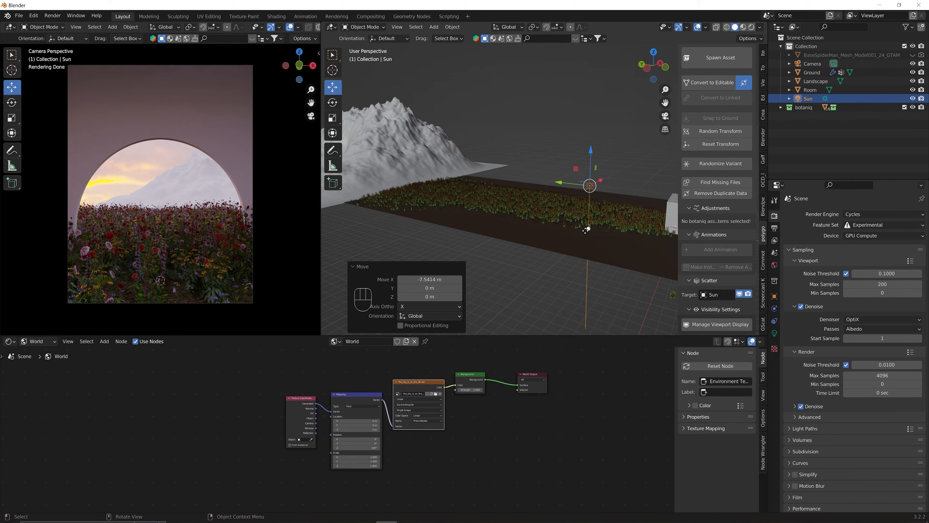
middle_click_drag(589, 228, 640, 224)
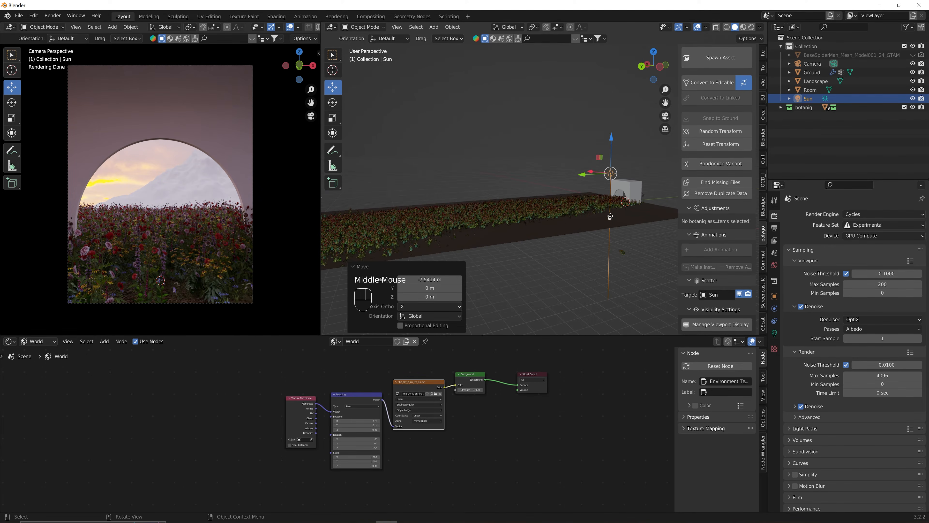
left_click_drag(610, 215, 614, 201)
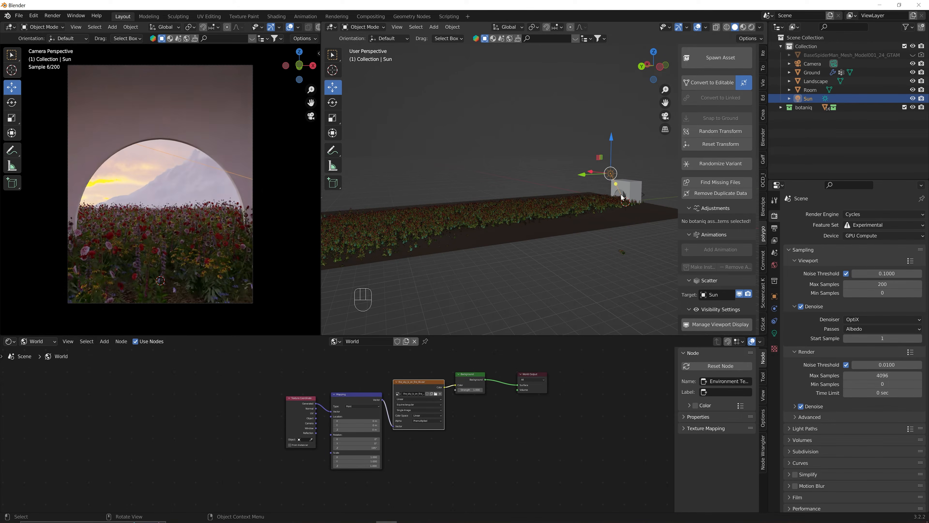
Set the Sun's strength to 50 and tilt its direction.
left_click(775, 333)
double_click(868, 272)
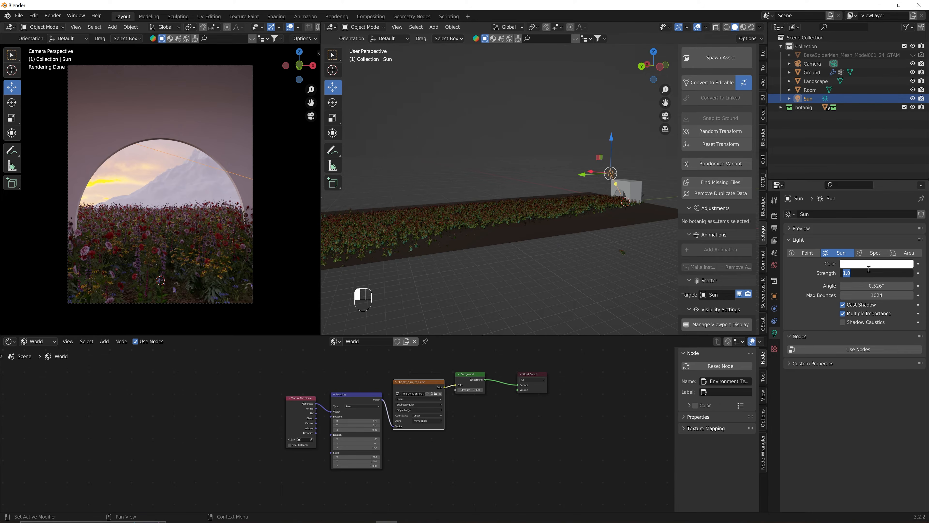
type("50")
key("Return")
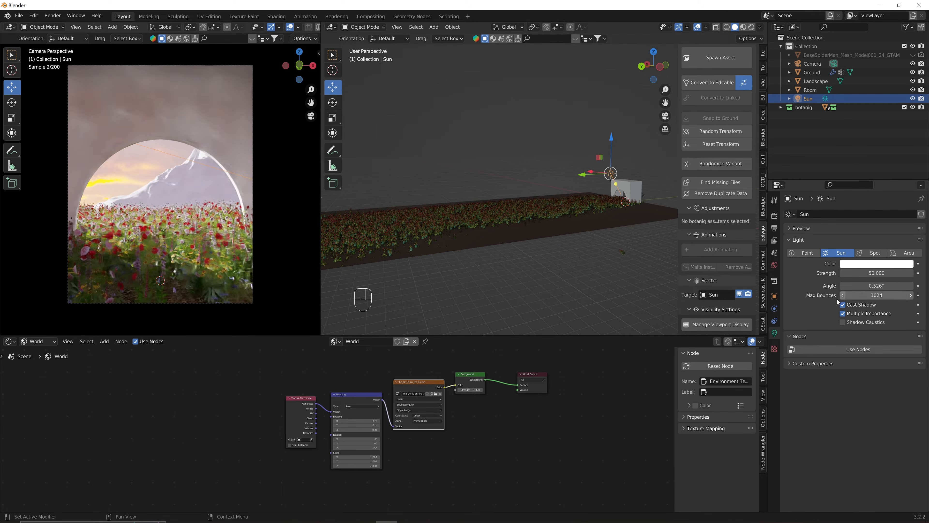
left_click_drag(616, 183, 633, 201)
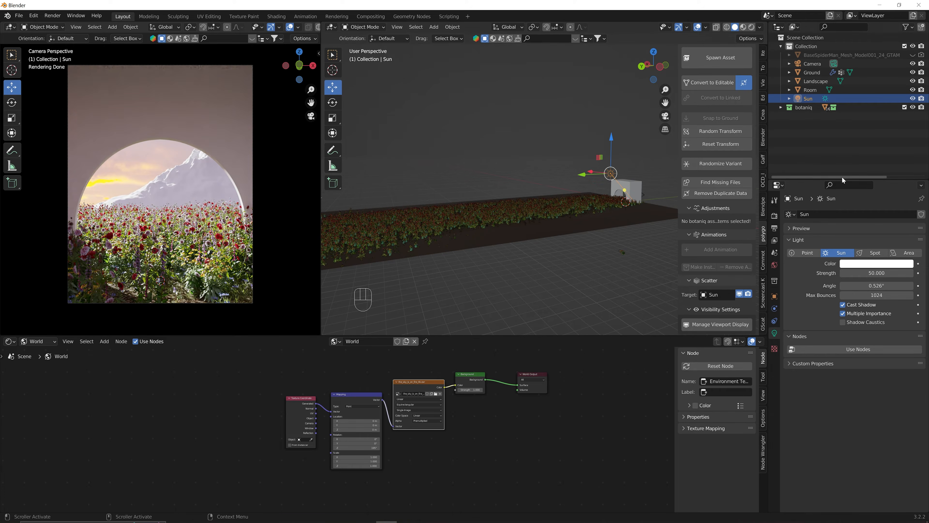
Give the sunlight a warm peach colour and reframe the view on the arch.
left_click(876, 264)
left_click(865, 184)
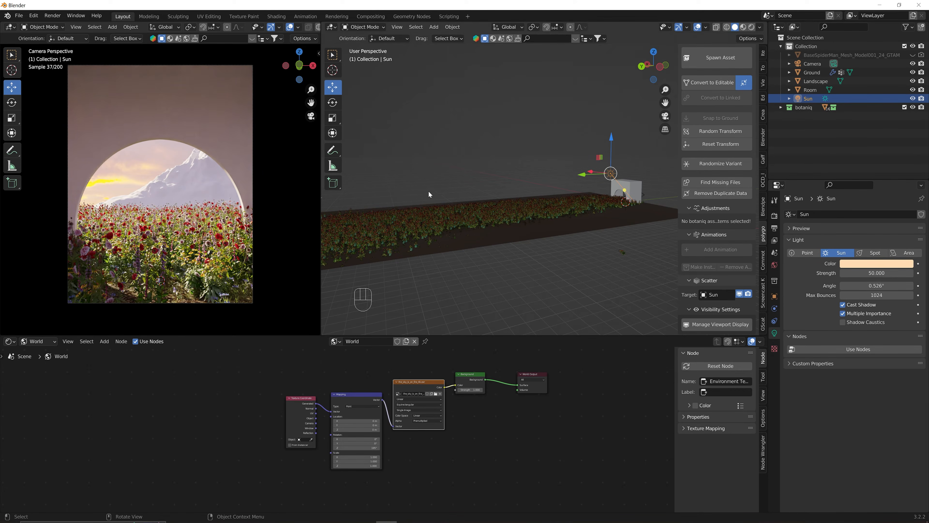
middle_click_drag(643, 198, 513, 197)
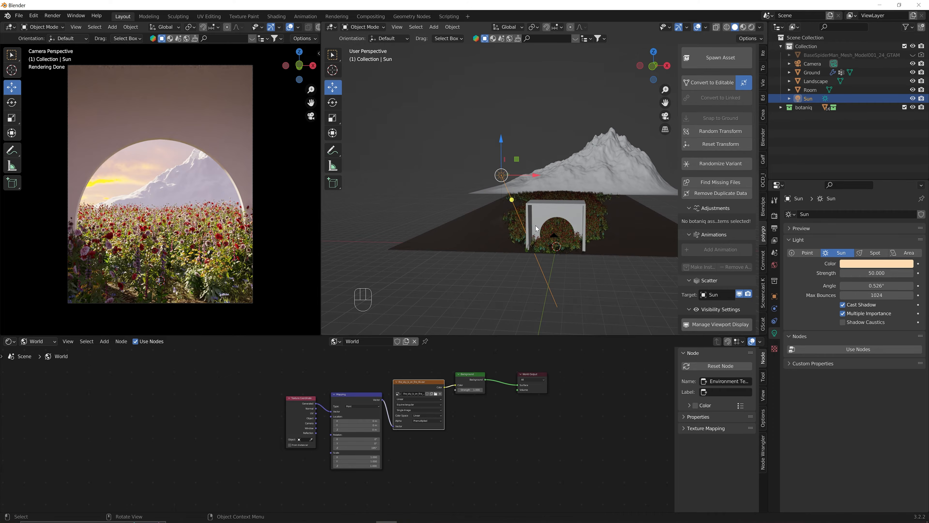
scroll(535, 225, "up", 2)
mouse_move(584, 220)
middle_mouse_down("shift")
mouse_move(629, 183)
mouse_move(582, 207)
middle_mouse_up("shift")
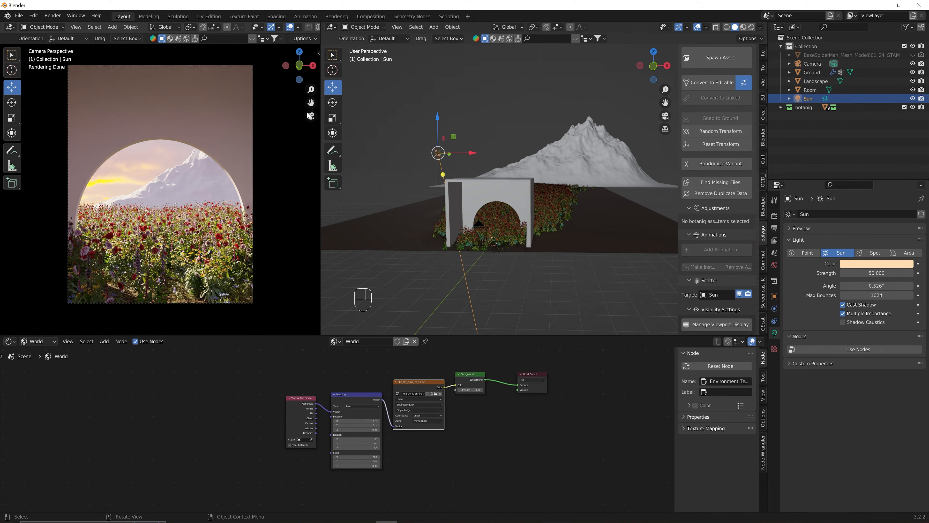
Search botaniq for 'cherry blossom' and spawn the Prunus serrulata (C) summer tree.
scroll(736, 193, "up", 2)
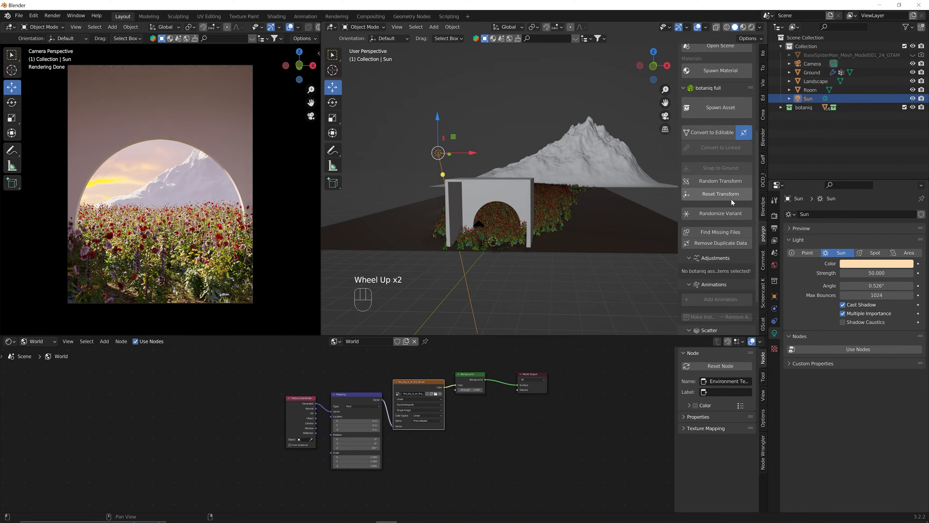
scroll(733, 202, "up", 3)
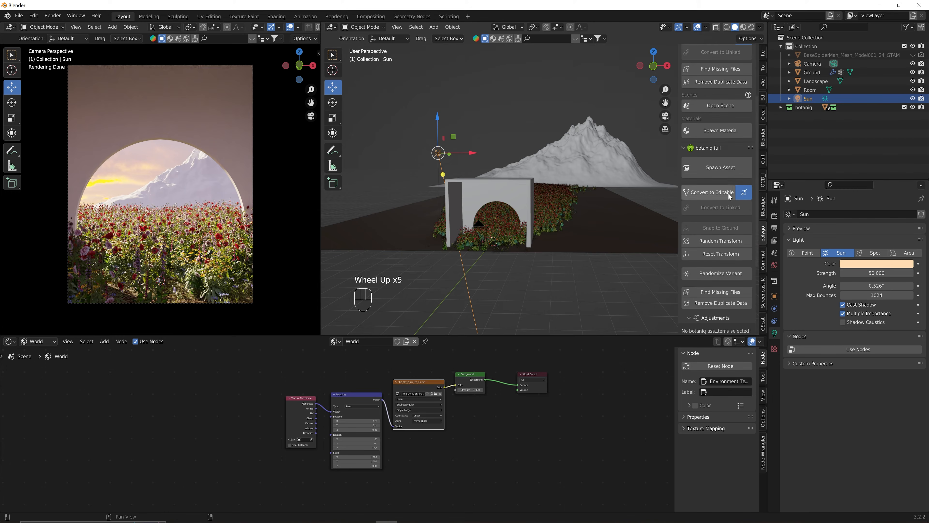
left_click(723, 168)
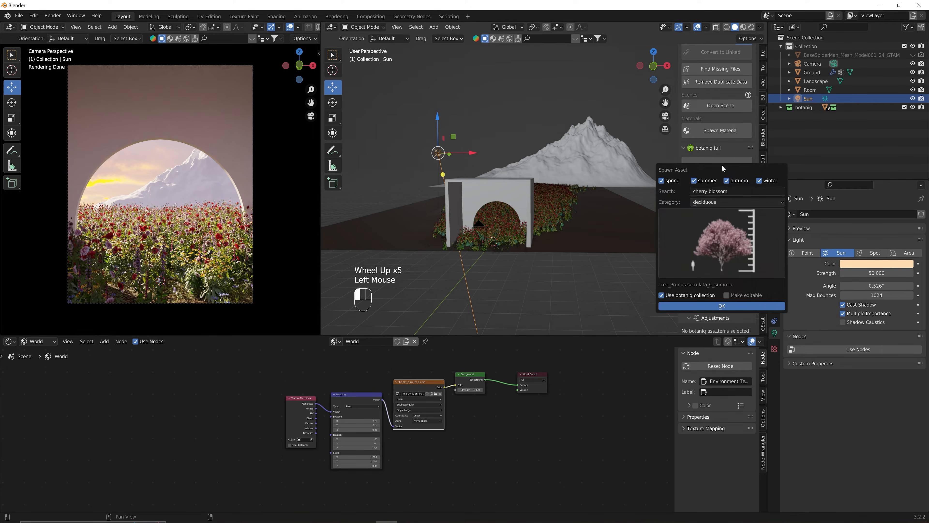
left_click(715, 192)
type("cxhe")
key("BackSpace")
key("BackSpace")
key("BackSpace")
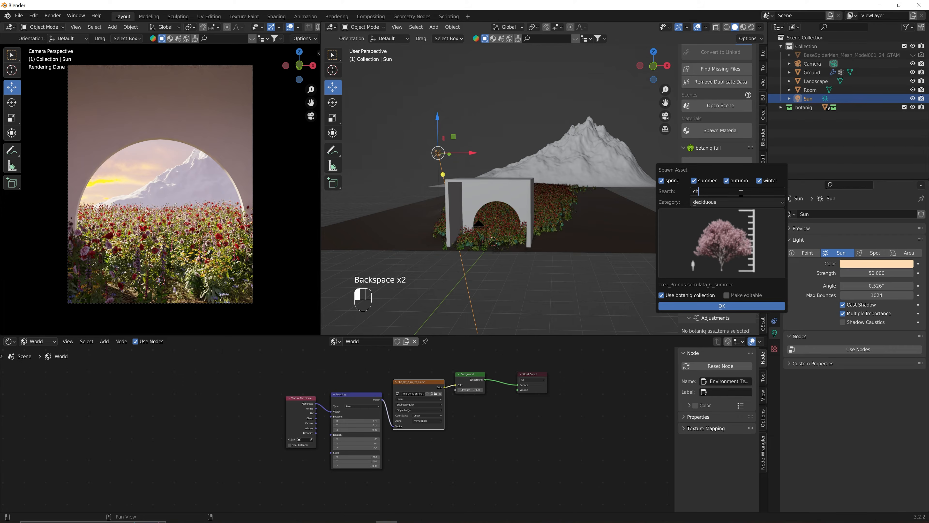
type("herry blossom")
key("Return")
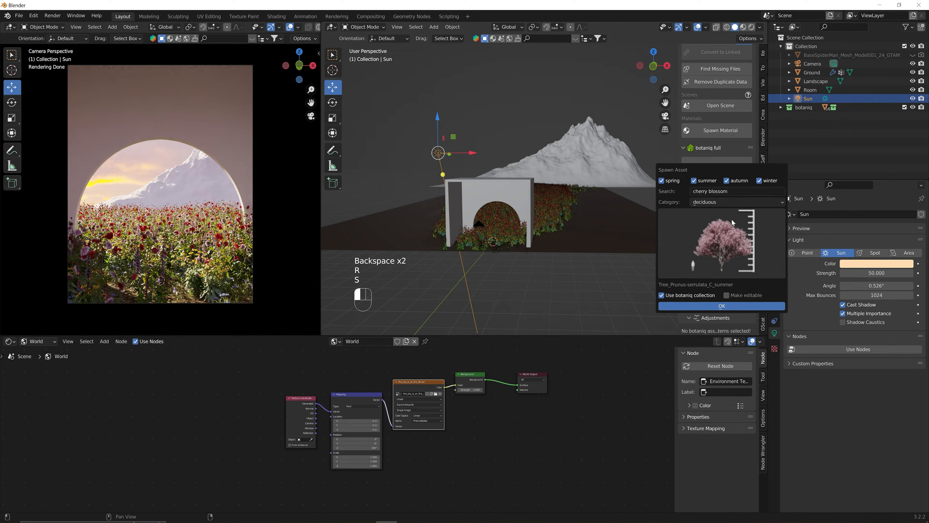
left_click(721, 234)
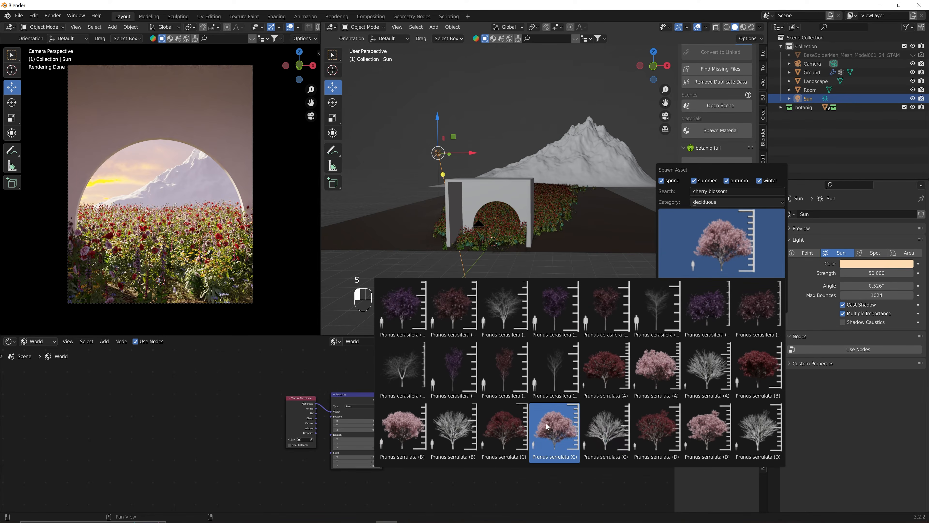
left_click(541, 433)
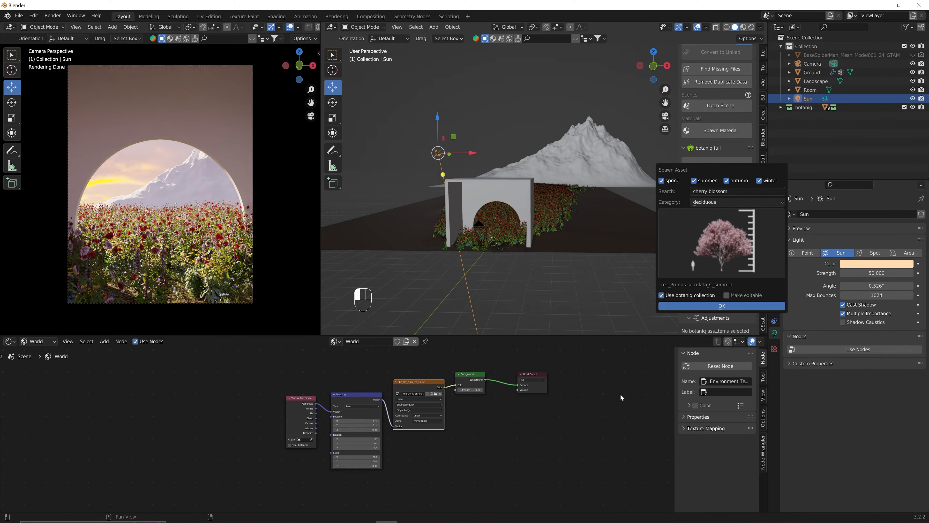
left_click(701, 306)
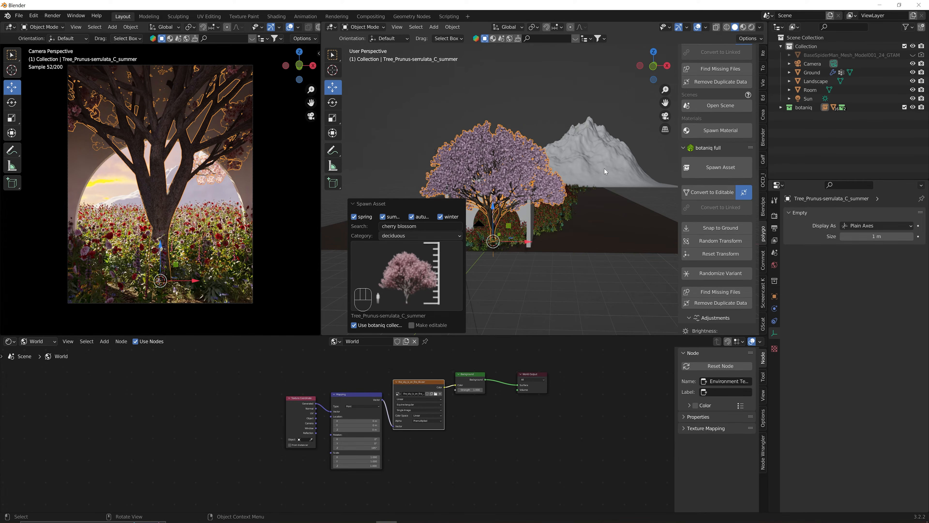
Scale the cherry tree to about 1.259 and move it beside the archway's right side.
key("s")
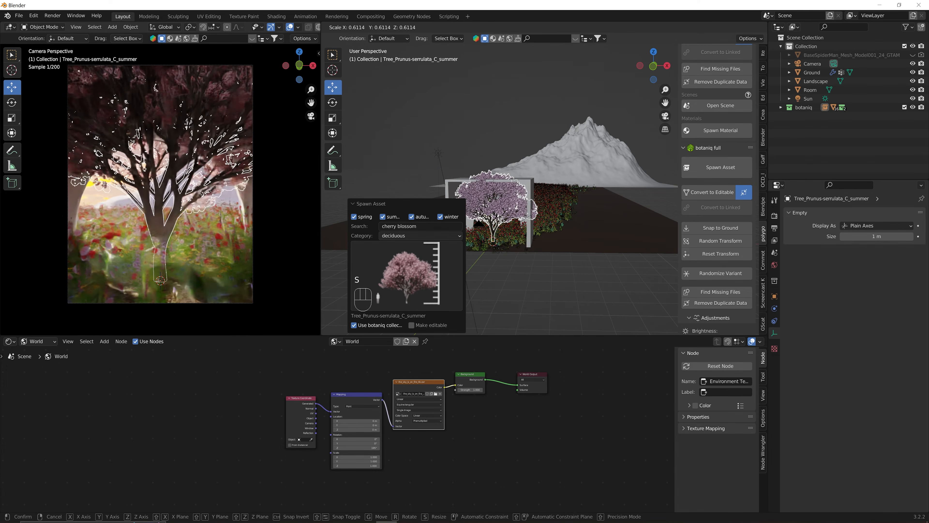
left_click(550, 209)
middle_click_drag(549, 210, 546, 223)
left_click_drag(492, 263, 550, 263)
key("s")
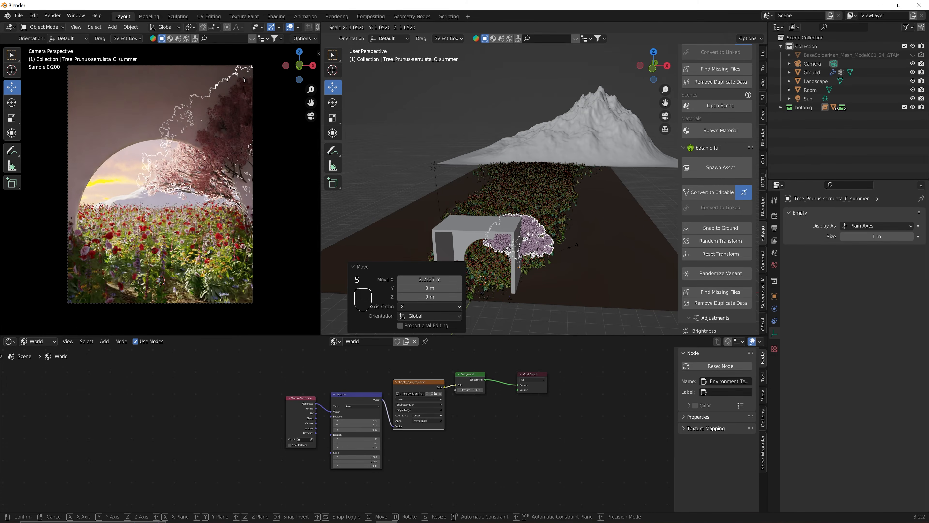
left_click(579, 246)
middle_click_drag(579, 246, 538, 257)
left_click_drag(492, 258, 514, 279)
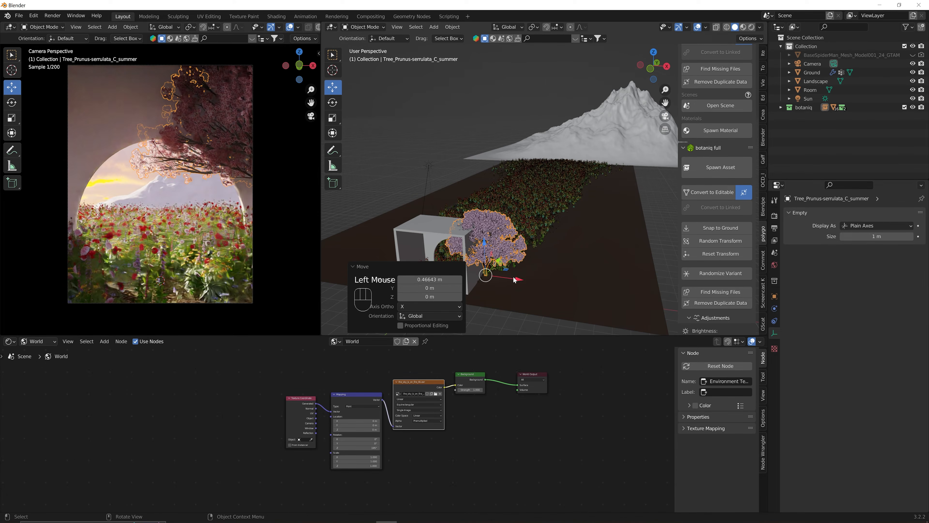
middle_click_drag(516, 280, 525, 277)
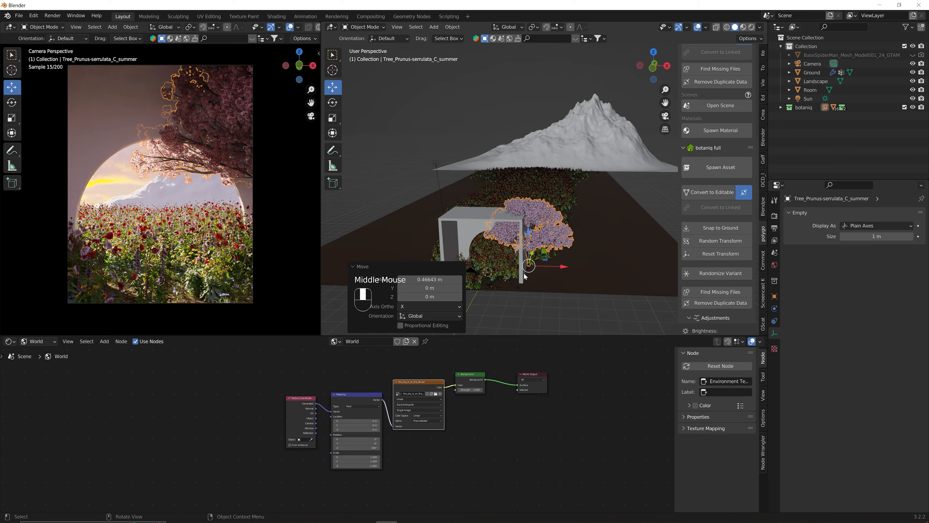
Duplicate the cherry tree, move the copy to the archway's left side and enlarge it slightly.
key("shift+d")
left_click(539, 241)
left_click_drag(561, 267, 471, 266)
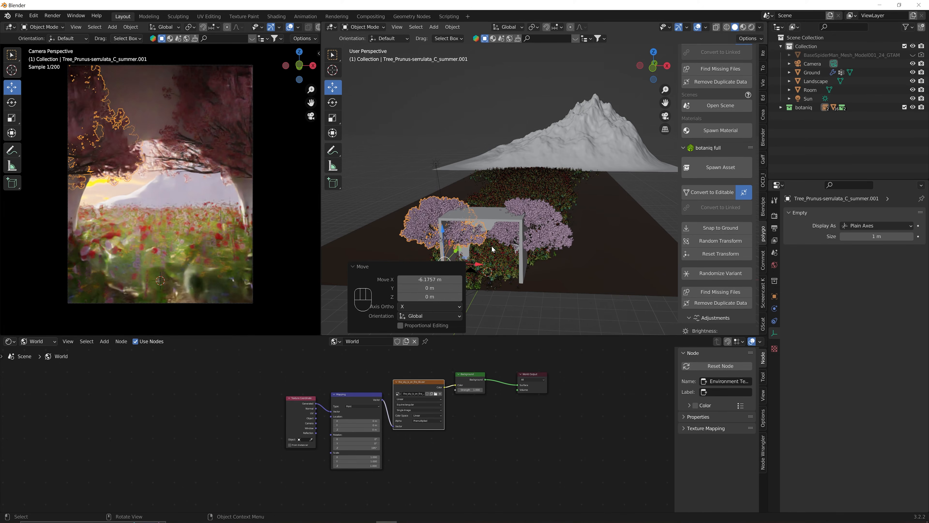
key("s")
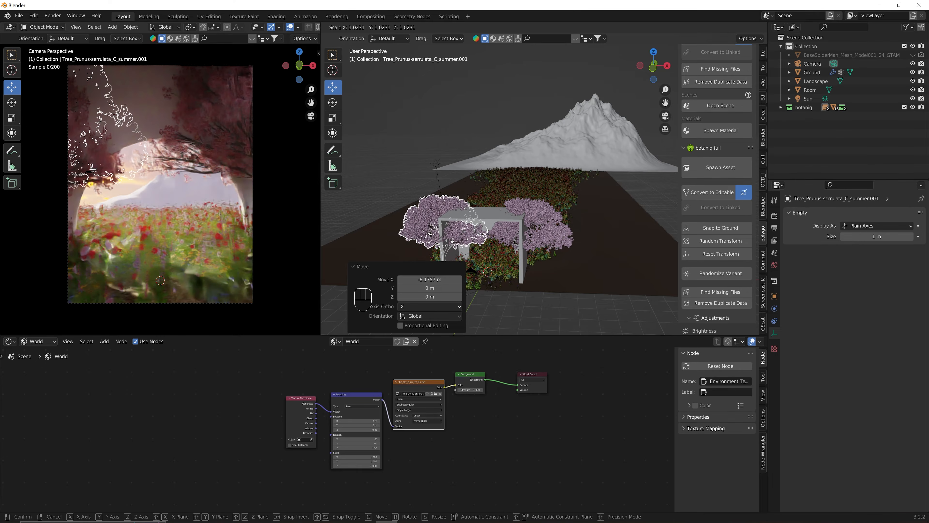
left_click(455, 255)
left_click_drag(455, 255, 438, 264)
Nudge the right-hand tree further right, then select the Room object.
left_click(543, 224)
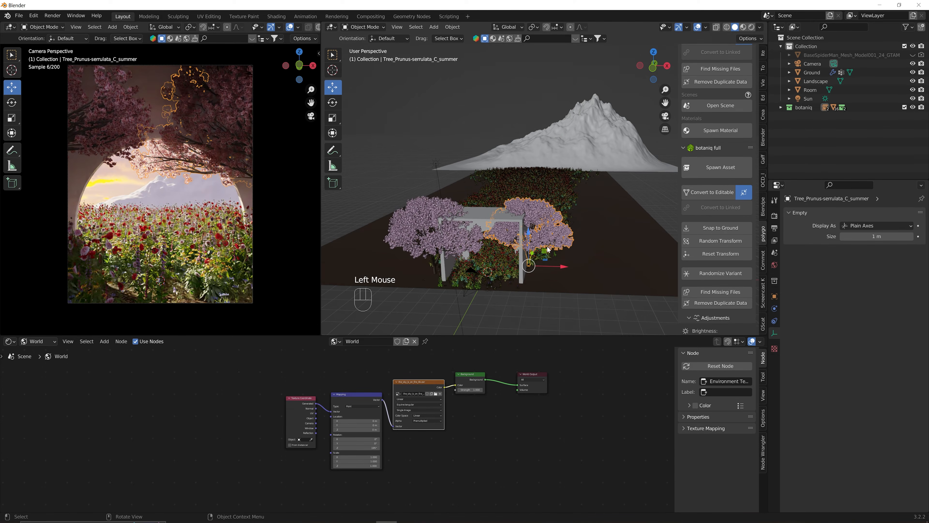
left_click_drag(568, 267, 573, 266)
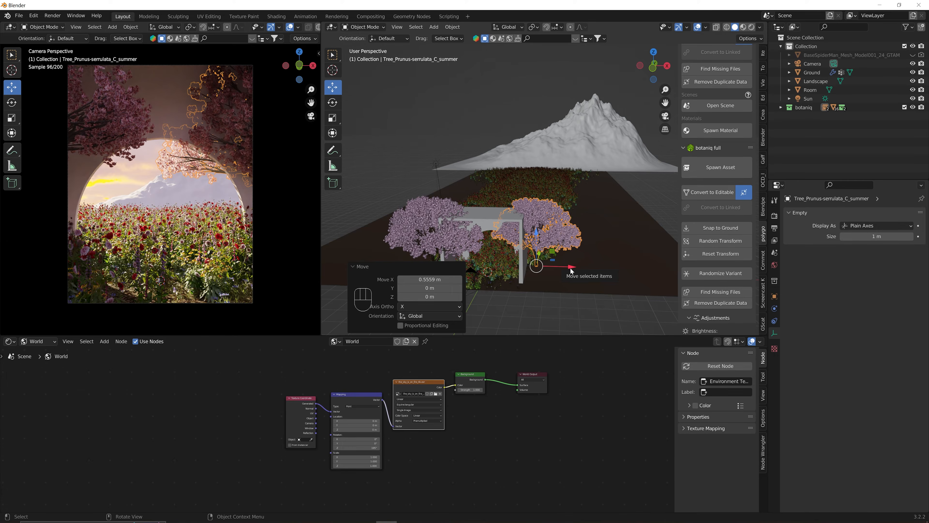
left_click(543, 299)
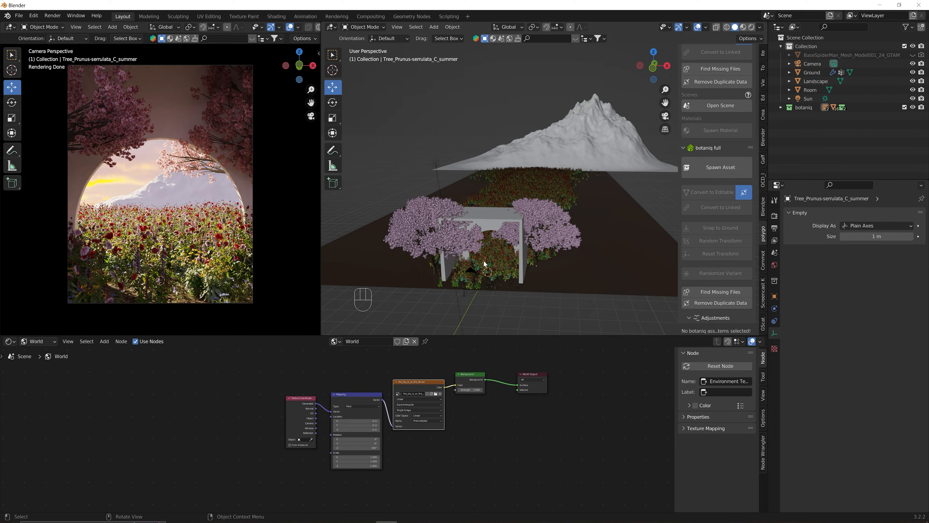
left_click(490, 218)
left_click(11, 344)
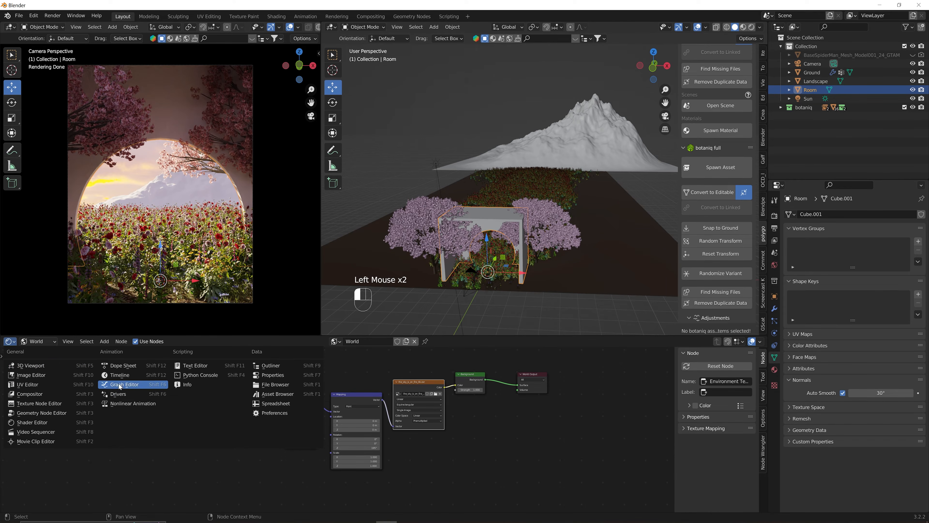
Turn the bottom area into an Asset Browser showing the Materials library's Plaster category.
left_click(276, 396)
left_click(22, 355)
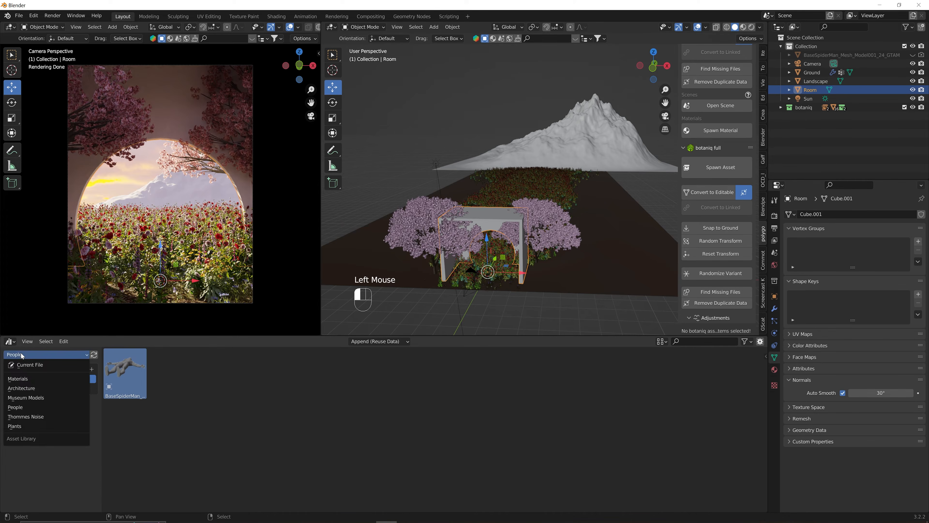
left_click(18, 380)
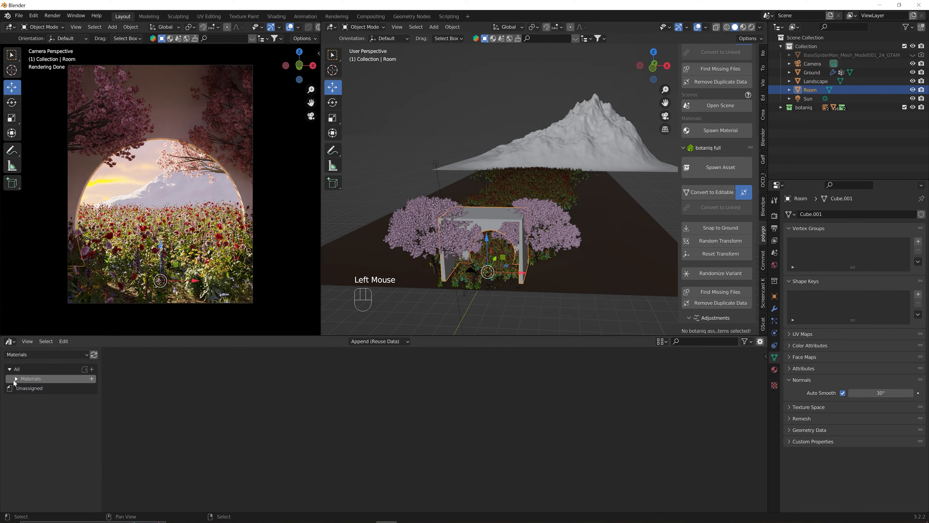
left_click(16, 379)
left_click(31, 408)
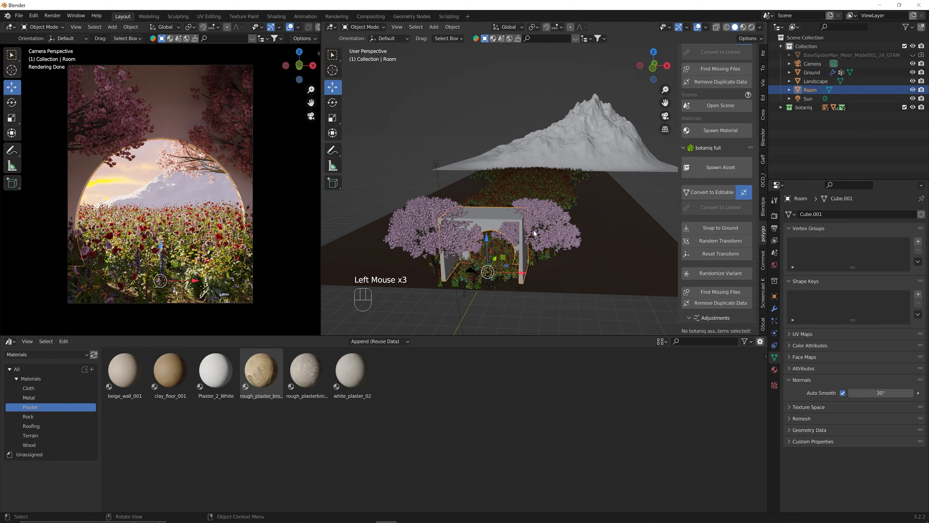
Apply Plaster_2_White to the archway room, then select the Ground plane.
scroll(534, 233, "up", 2)
middle_click_drag(545, 233, 547, 234)
left_click_drag(216, 370, 493, 228)
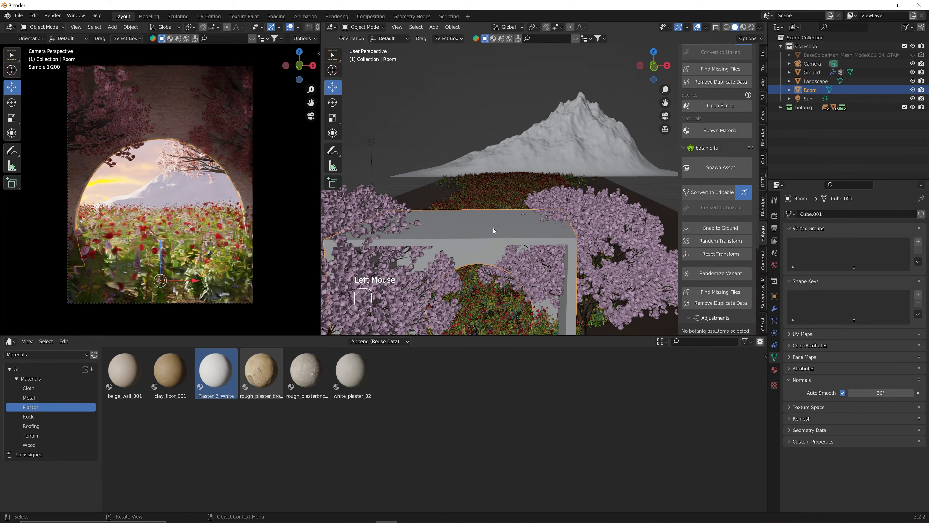
scroll(494, 227, "down", 4)
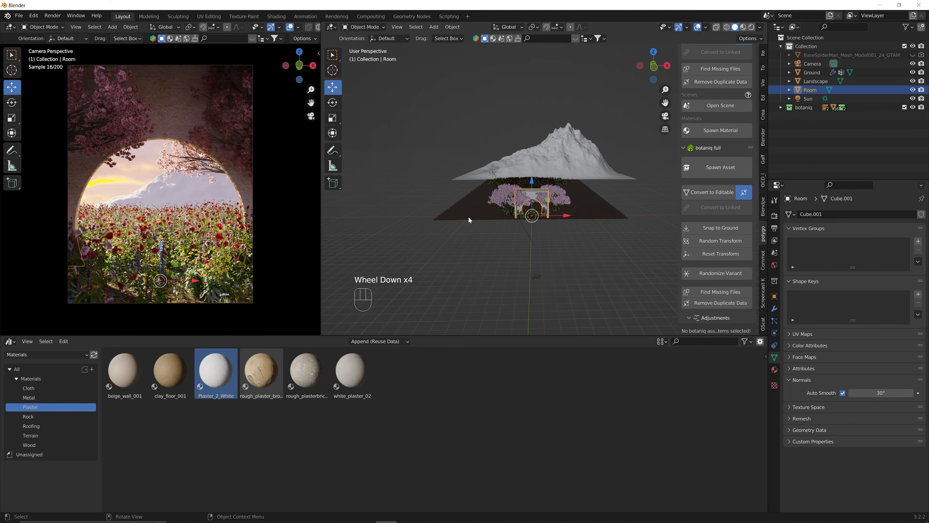
left_click(474, 242)
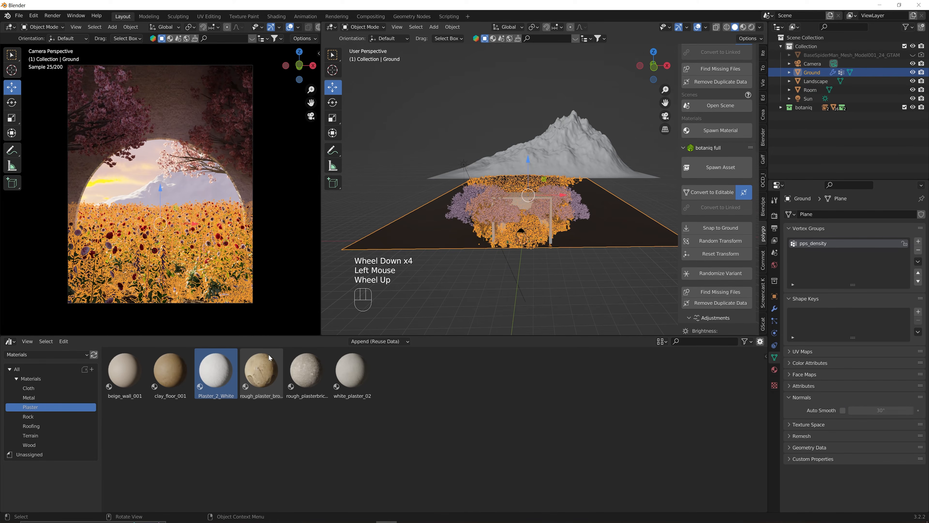
Apply the Terrain aerial_grass_rock material to the Ground plane, then select the mountain Landscape.
left_click(30, 435)
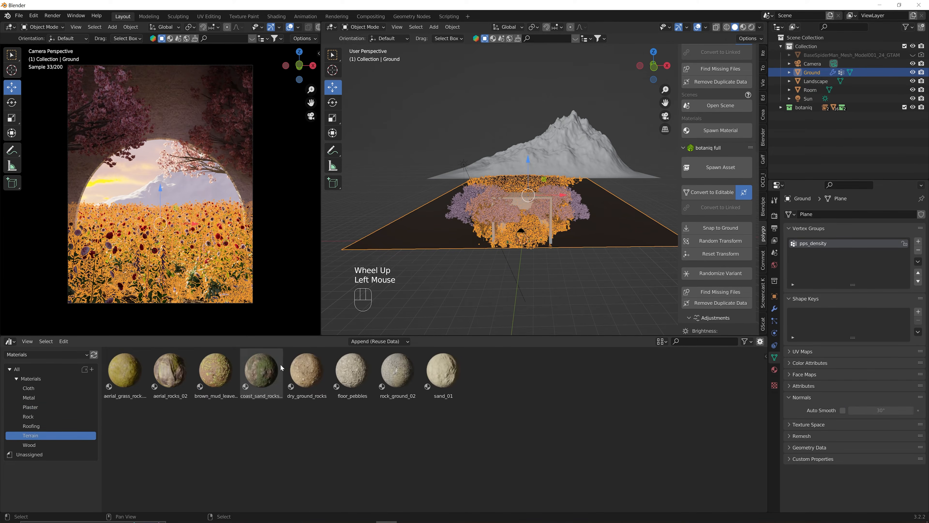
left_click_drag(125, 370, 399, 234)
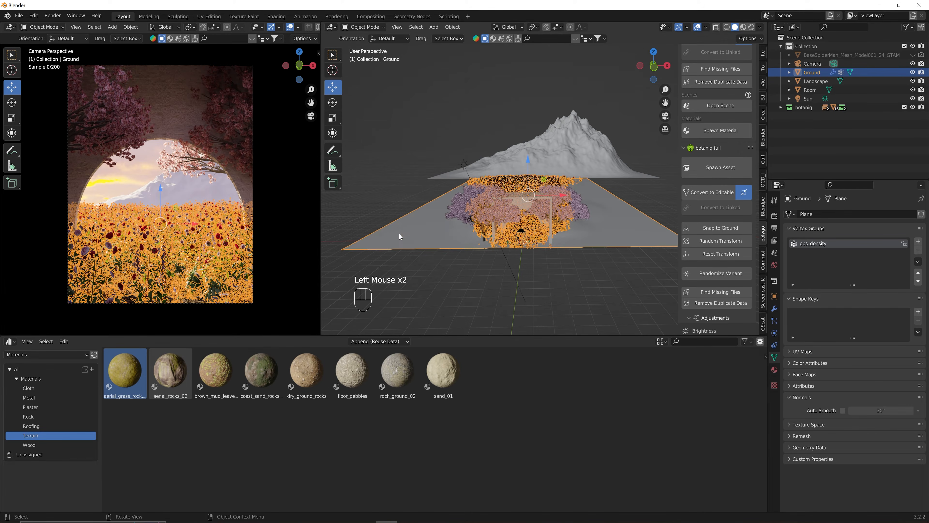
left_click(557, 133)
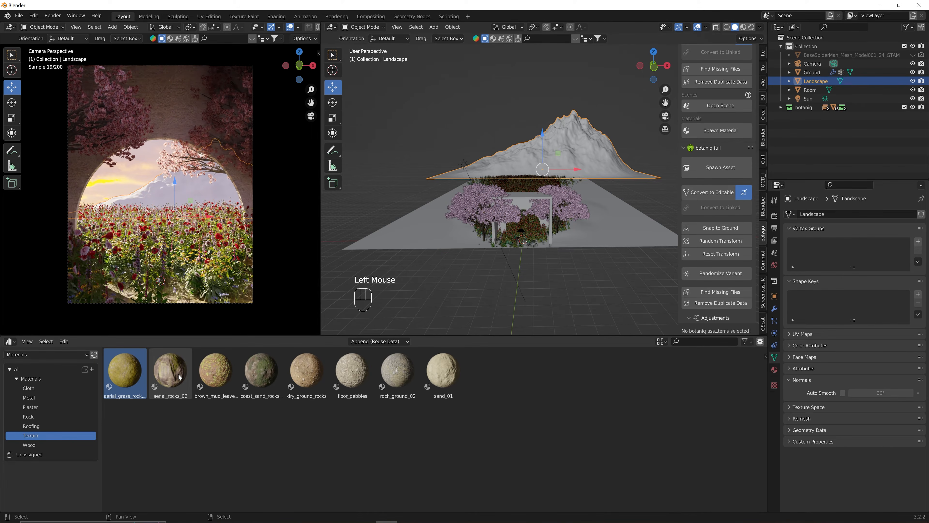
Apply aerial_rocks_02 to the mountain Landscape and orbit the left preview to inspect it.
left_click_drag(172, 378, 572, 138)
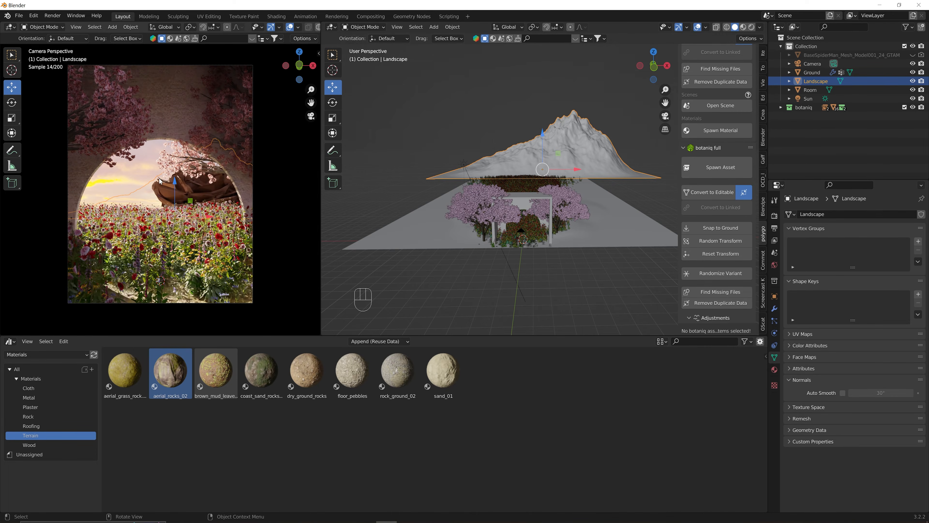
scroll(160, 179, "down", 1)
middle_click_drag(159, 178, 181, 198)
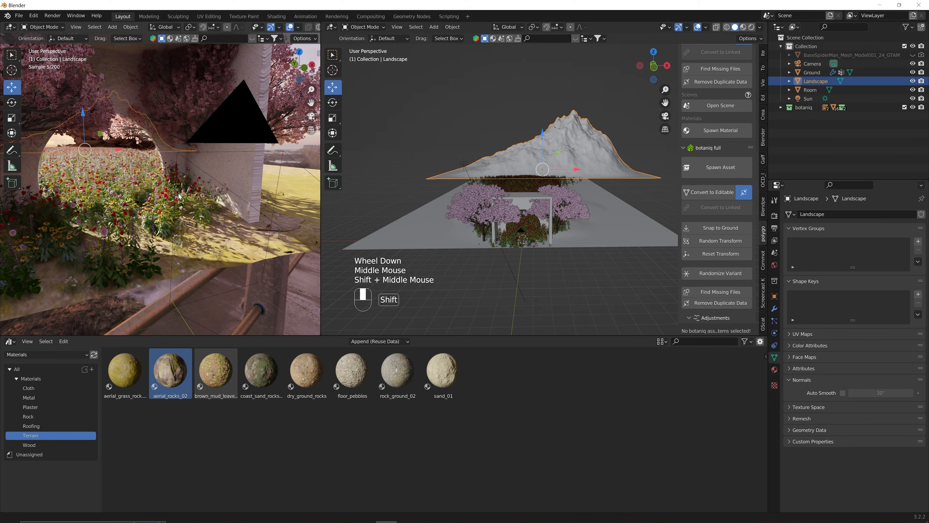
scroll(181, 198, "down", 3)
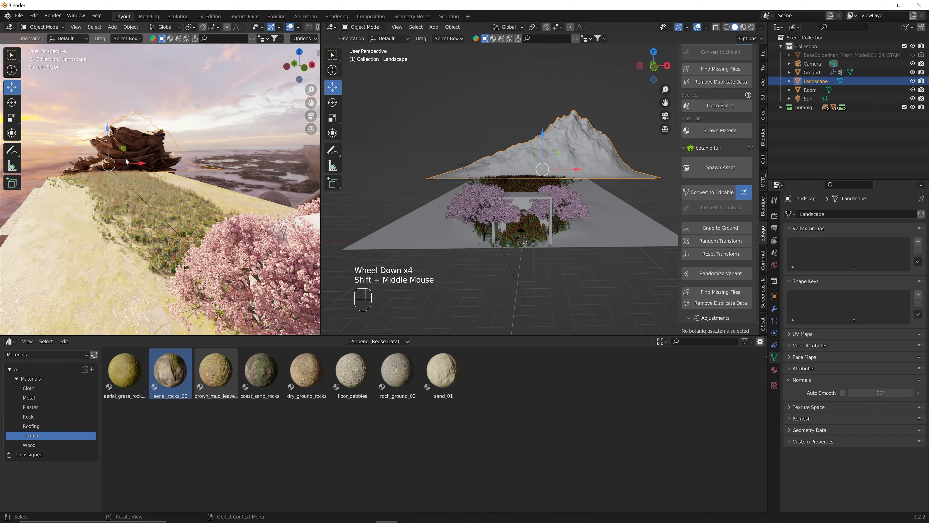
left_click(11, 341)
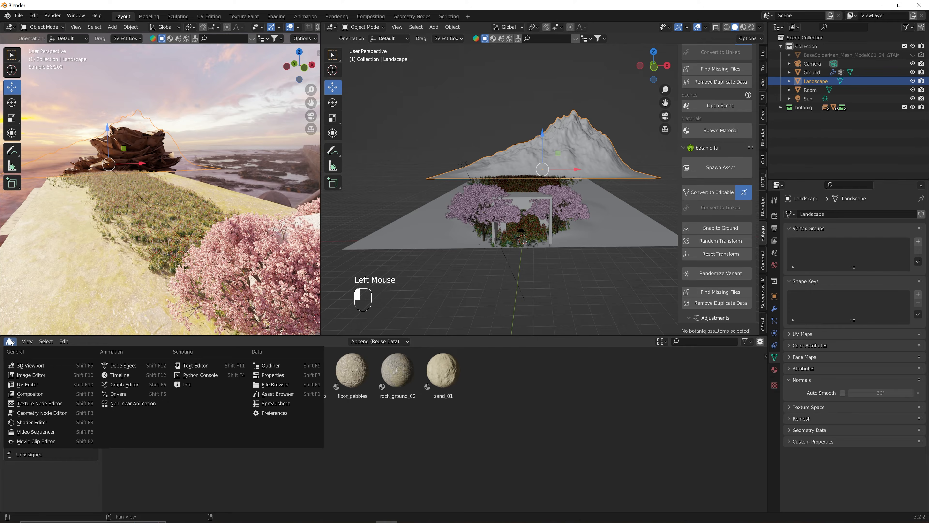
Show aerial_rocks_02's object node tree in a Shader Editor, framing the Displacement node.
left_click(32, 422)
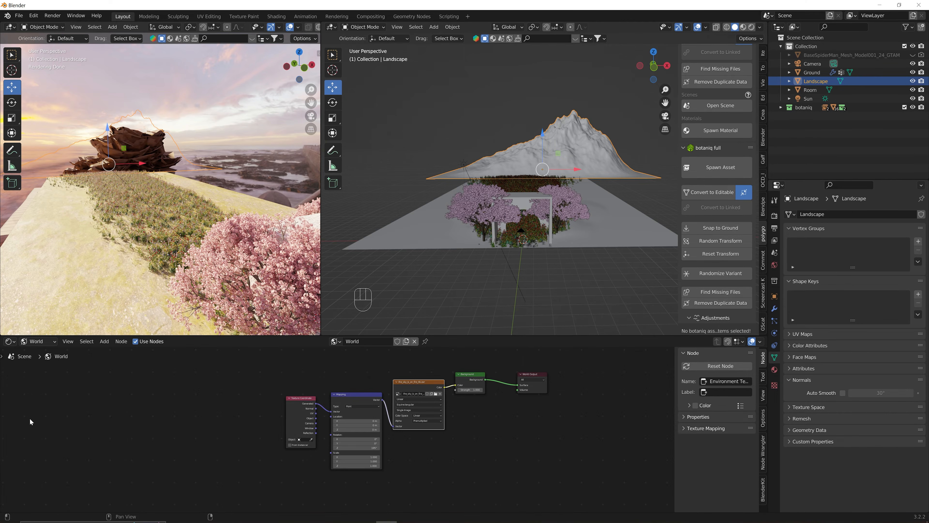
left_click(36, 341)
left_click(45, 358)
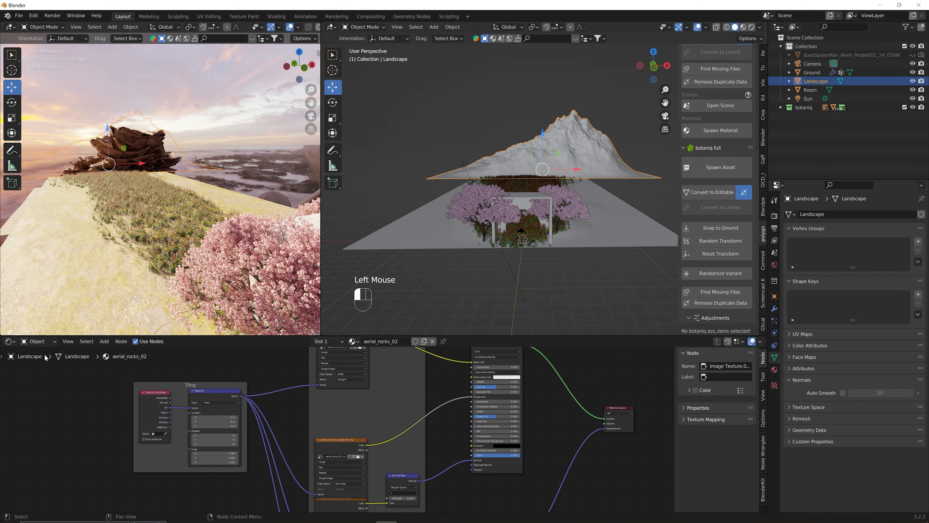
middle_click_drag(479, 476, 468, 403, "shift")
middle_click_drag(519, 461, 500, 429, "shift")
scroll(468, 441, "up", 2)
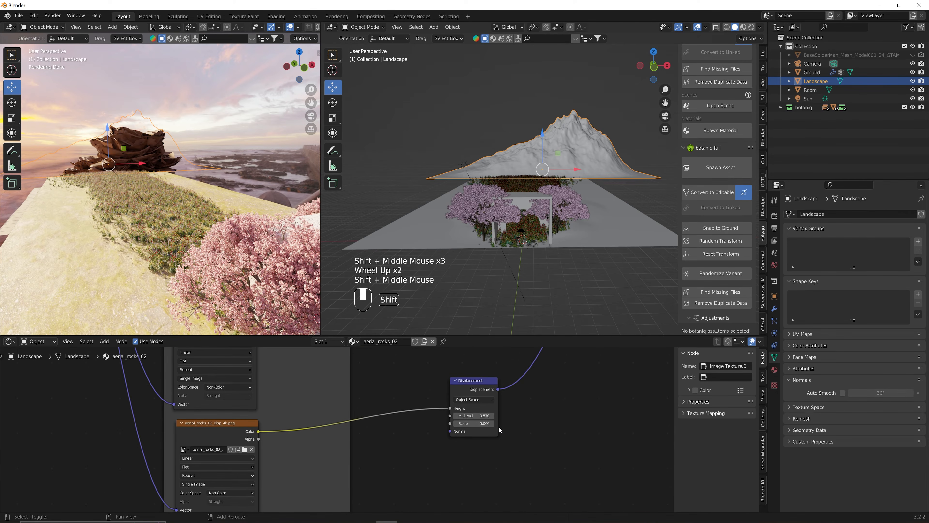
Lower the Displacement node's Scale to 0.1 and check the rocky peak in the preview.
left_click(483, 424)
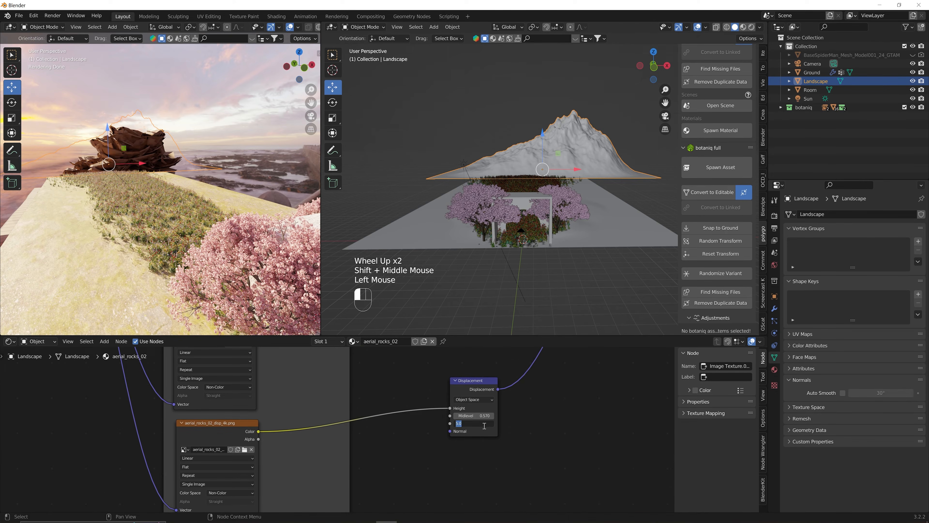
type("0.2")
key("Return")
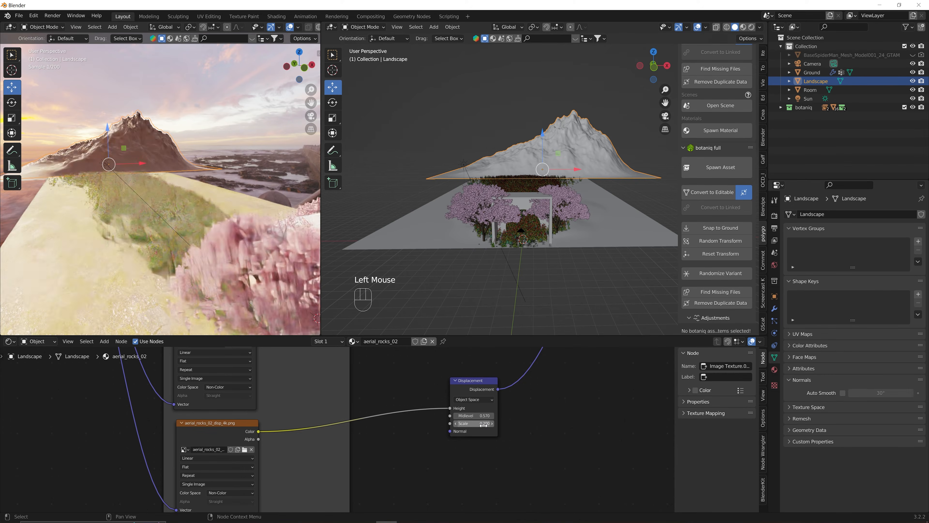
left_click(483, 425)
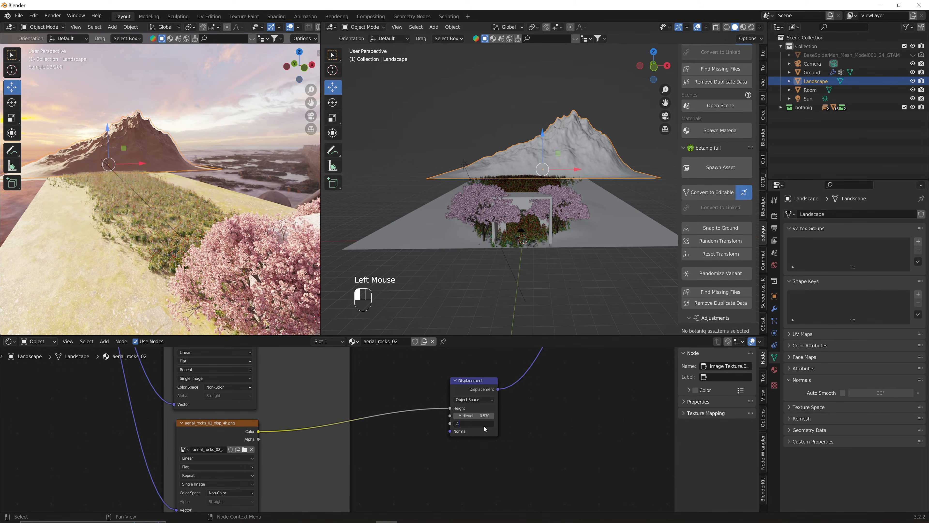
key("Return")
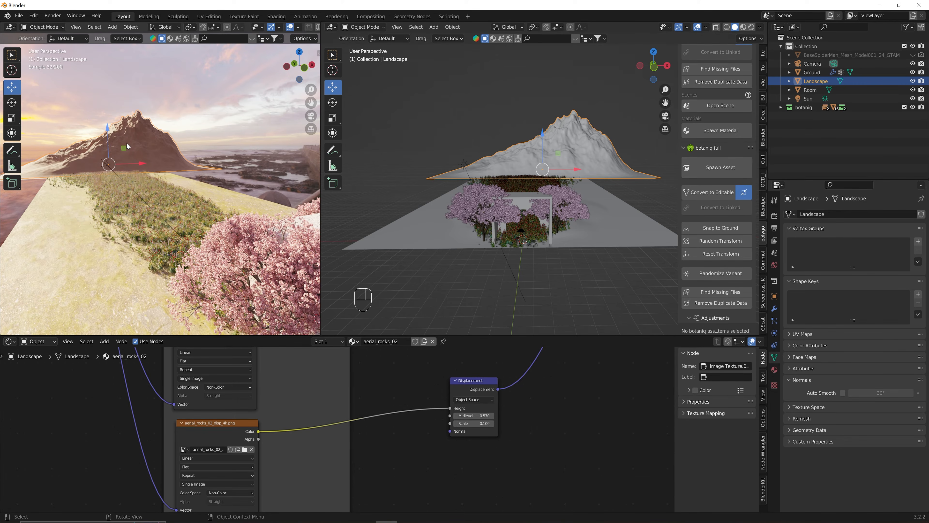
middle_click_drag(128, 146, 110, 160)
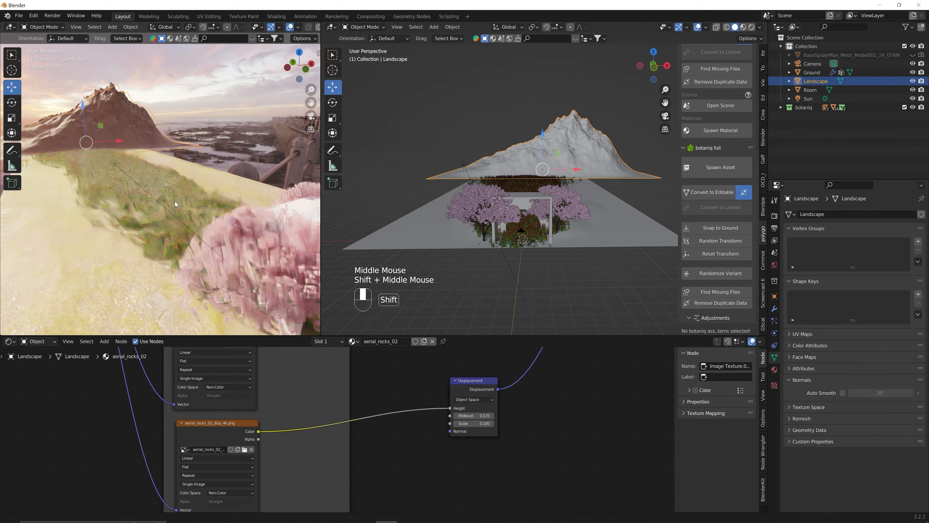
middle_click_drag(175, 202, 225, 234, "shift")
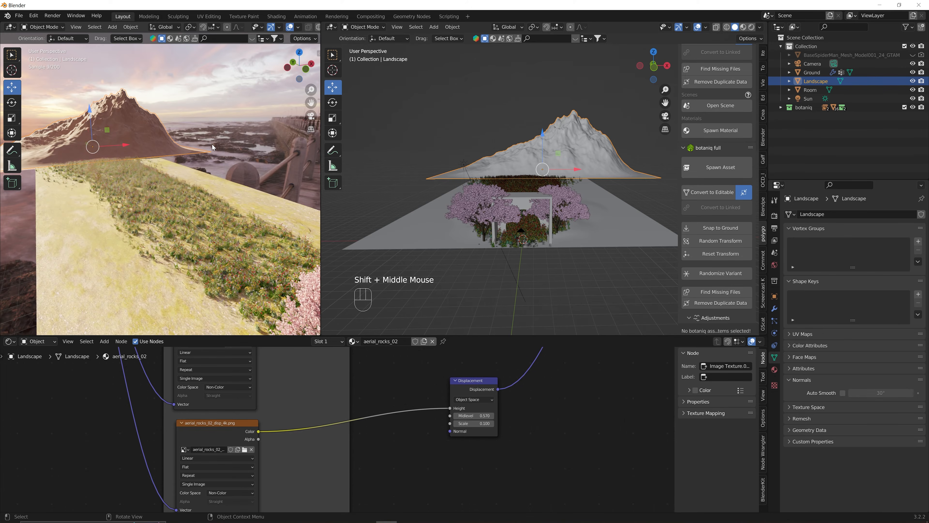
left_click(482, 92)
double_click(575, 140)
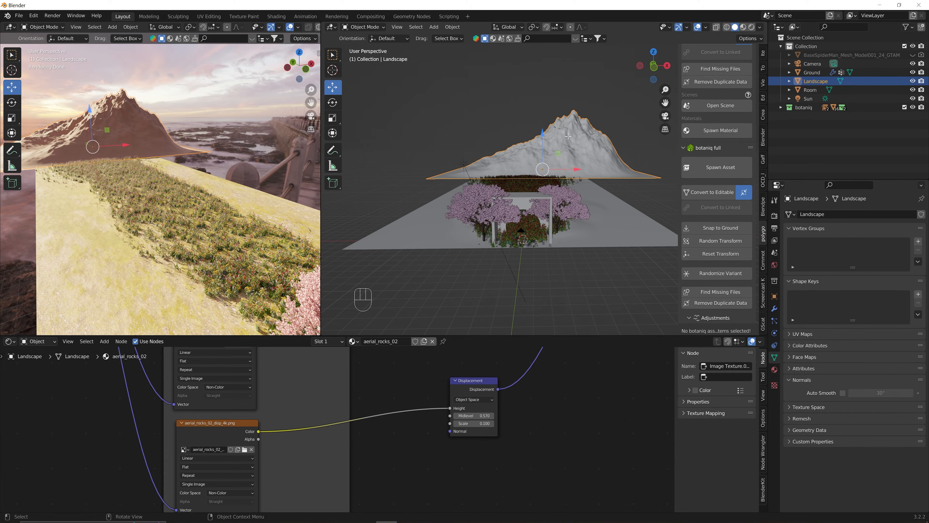
UV-unwrap the entire Landscape mesh, then deselect it and return the left viewport to camera view.
key("Tab")
key("a")
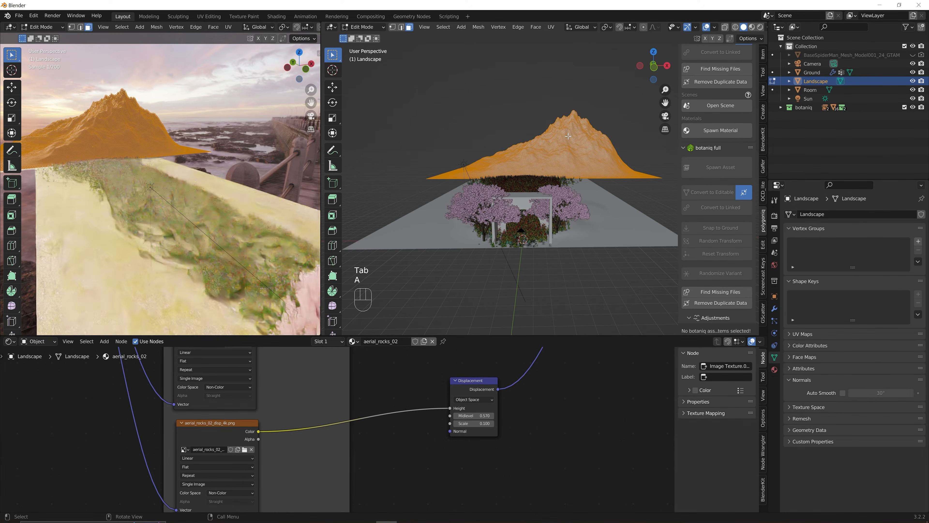
key("u")
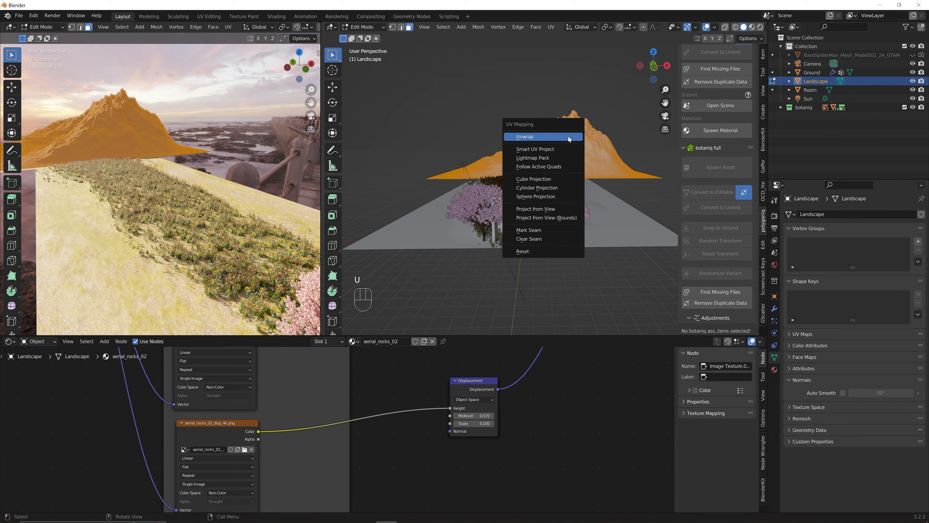
left_click(569, 138)
key("Tab")
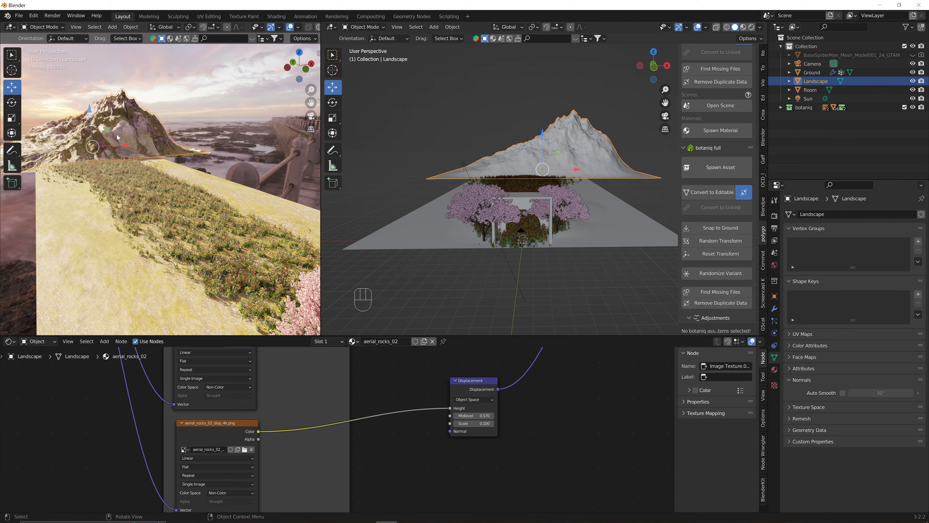
left_click(214, 101)
key("KP_0")
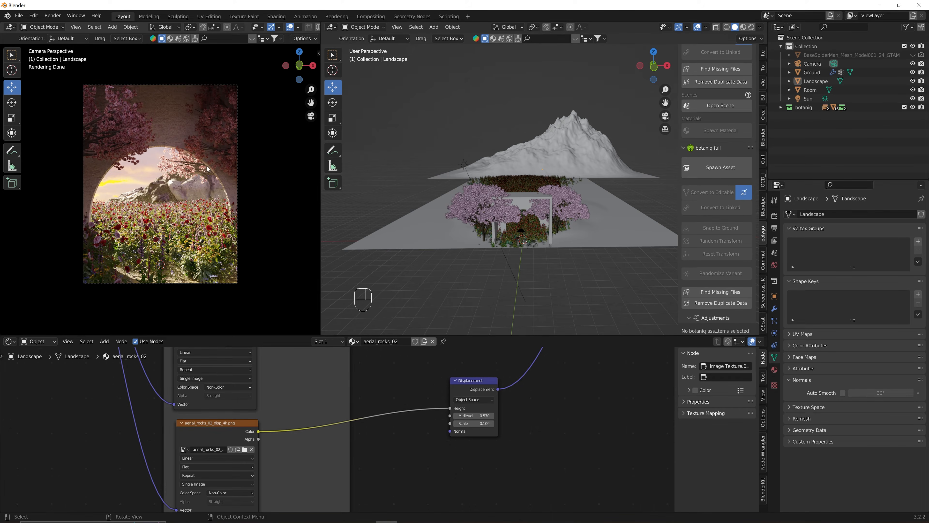
Select all of the Landscape mesh in Edit Mode and turn the right area into a UV Editor.
left_click(550, 148)
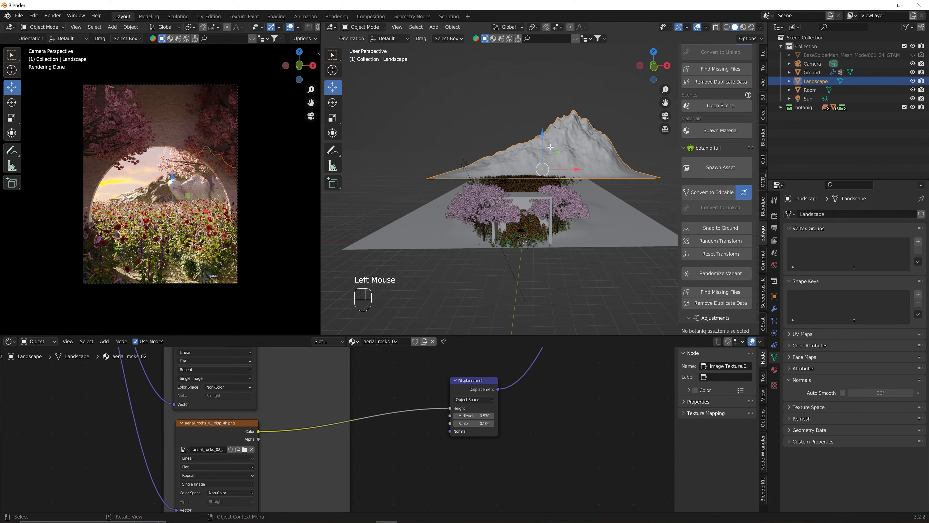
key("Tab")
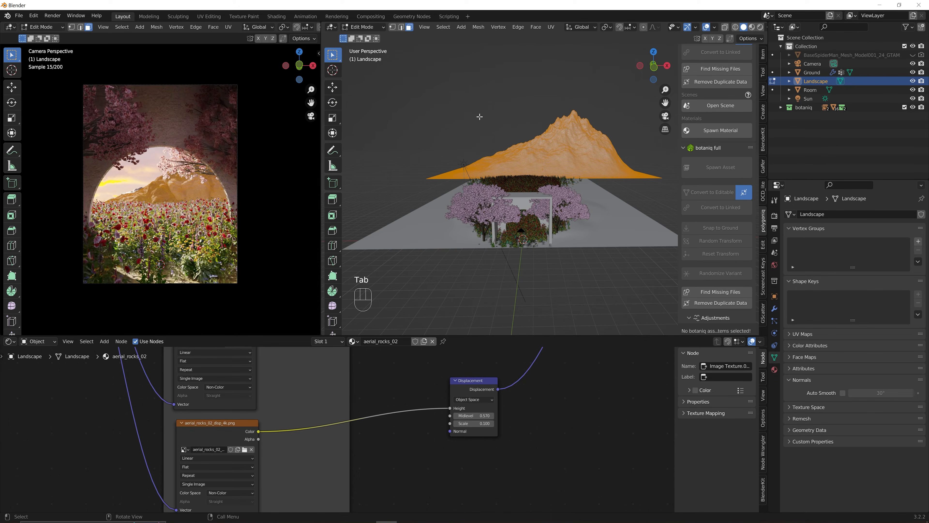
key("a")
left_click(363, 27)
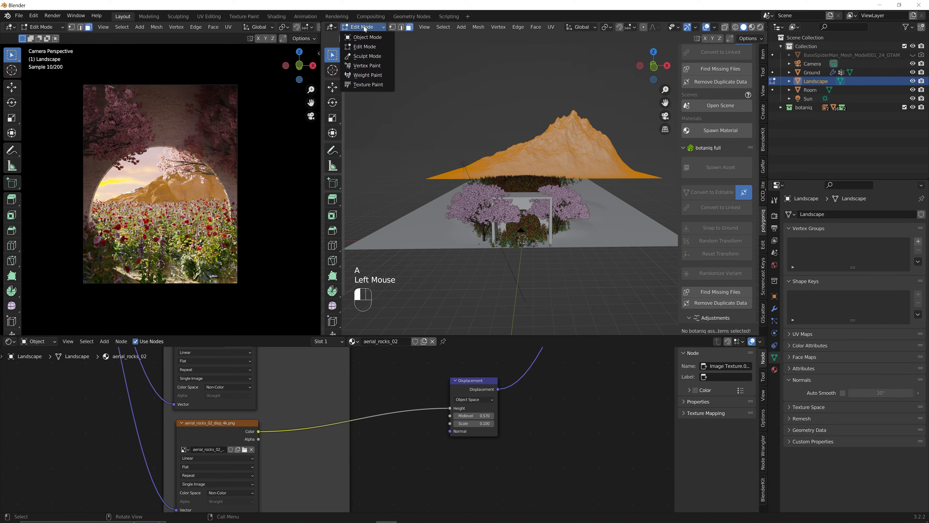
left_click(332, 27)
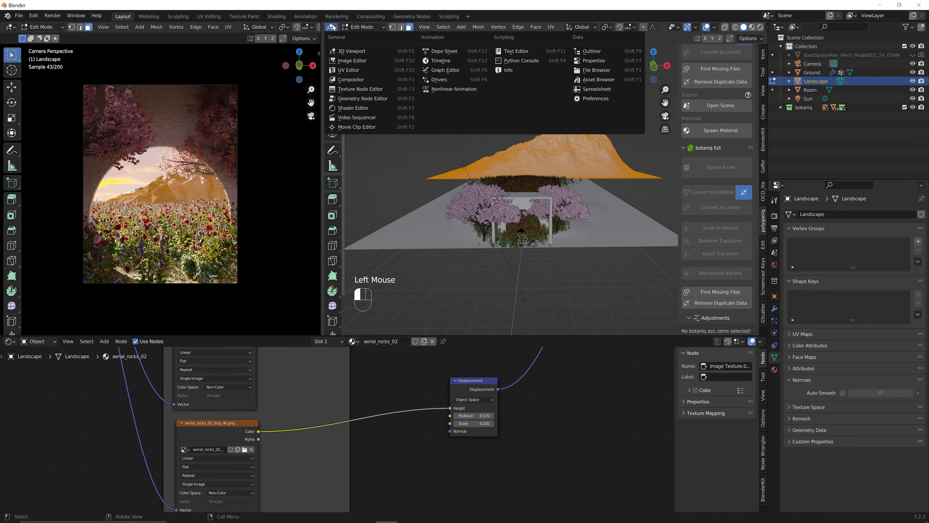
left_click(348, 70)
scroll(490, 174, "down", 4)
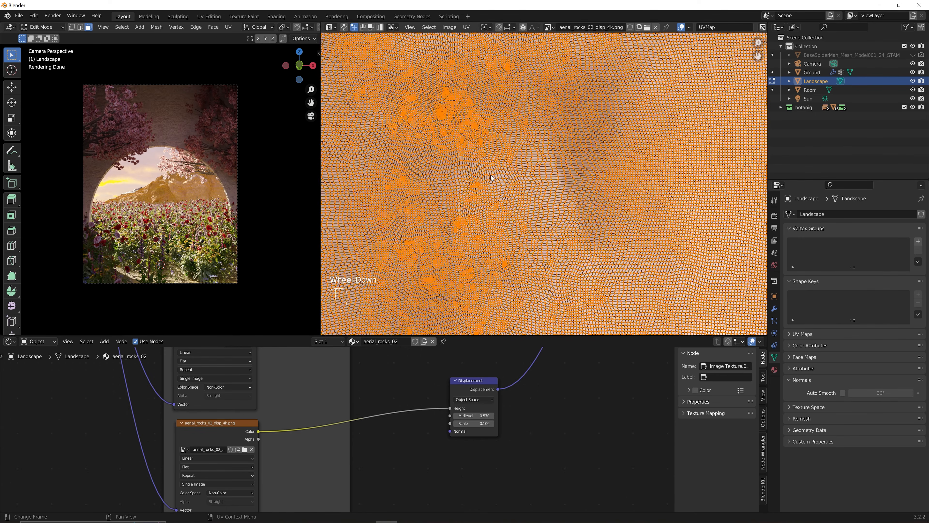
scroll(491, 178, "down", 3)
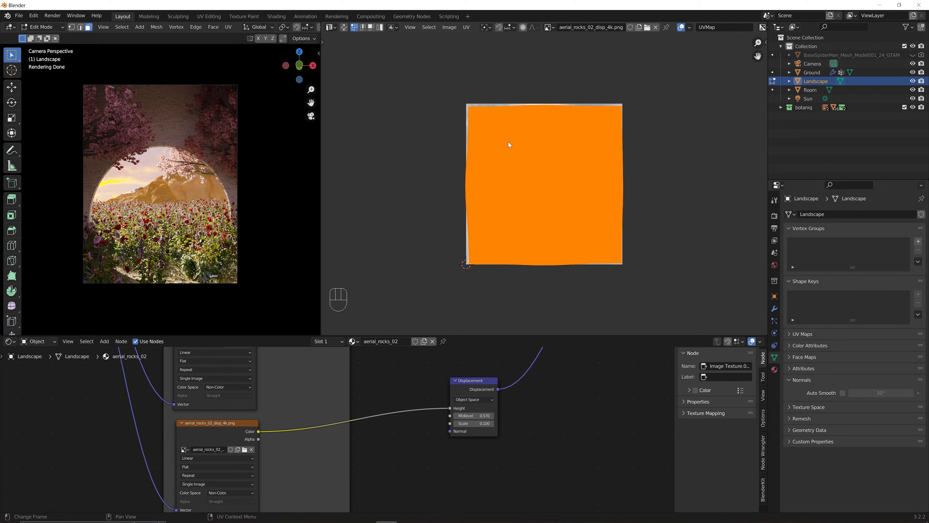
Move and enlarge the Landscape's UV island, then make the right area a 3D Viewport.
key("g")
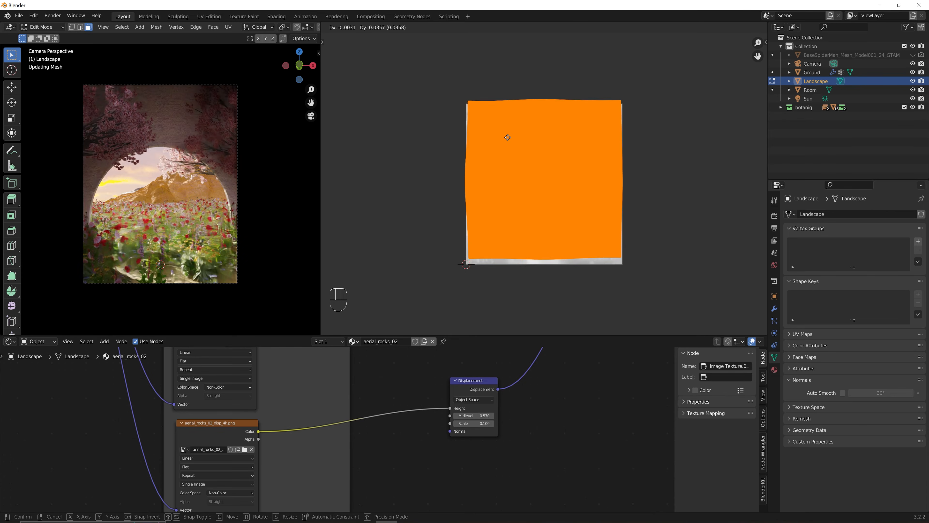
left_click(508, 141)
key("s")
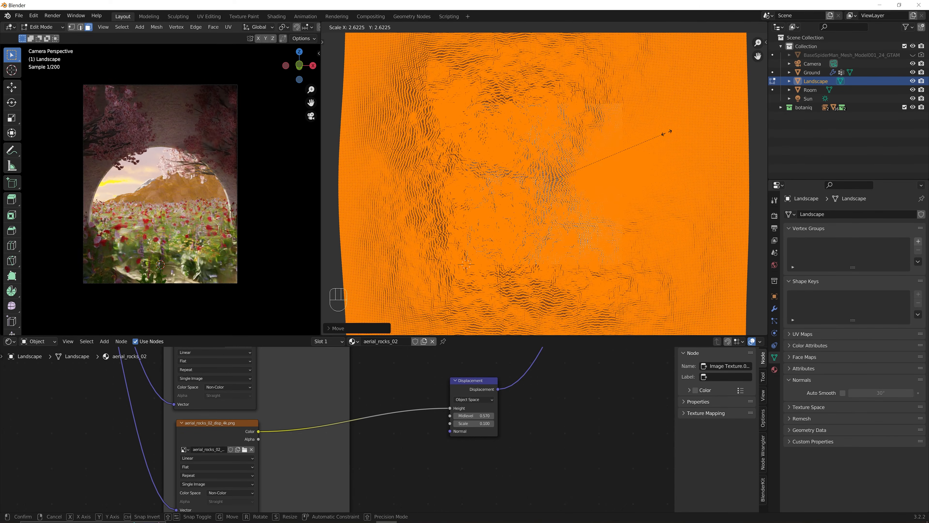
left_click(670, 134)
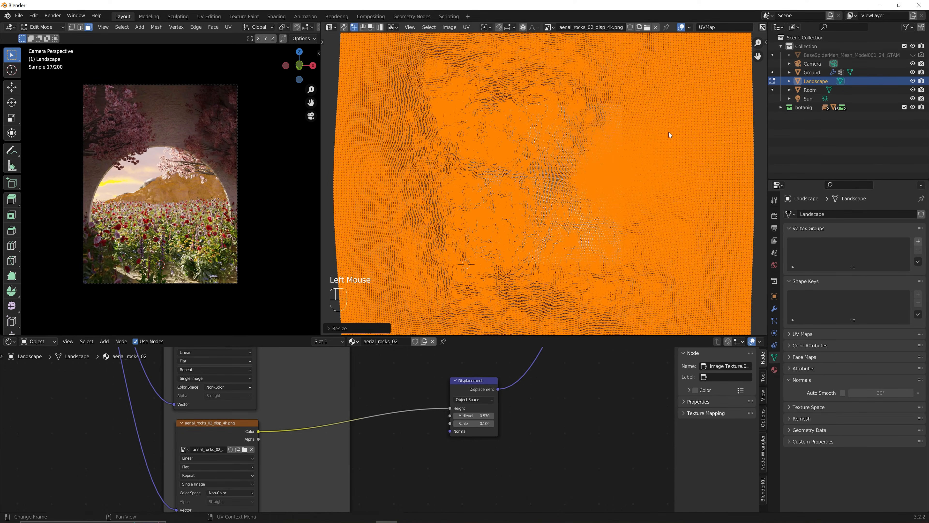
key("Tab")
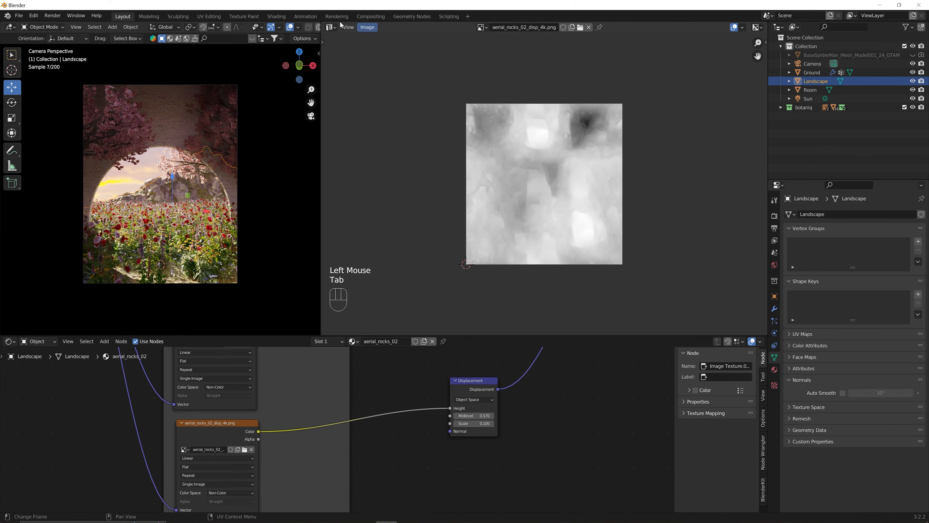
left_click(331, 27)
left_click(343, 52)
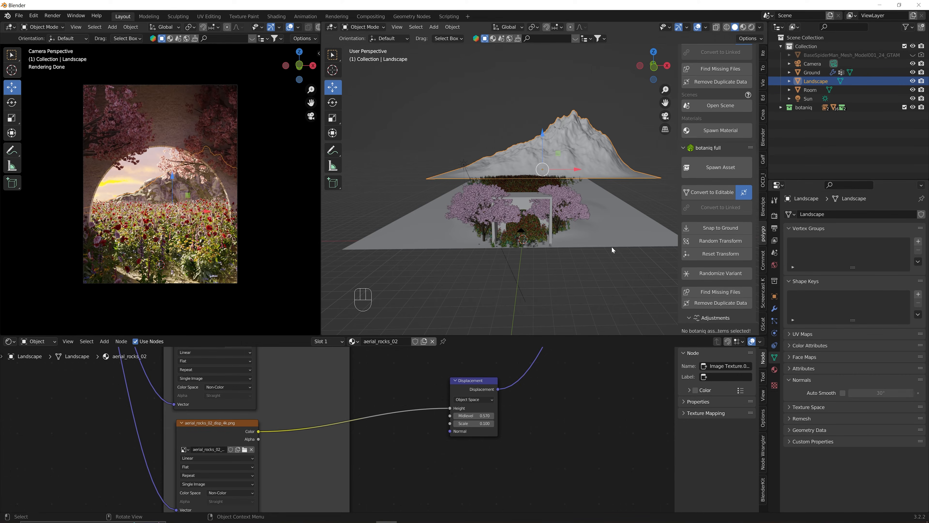
Add a cube and raise it 1 m in front orthographic view.
left_click(641, 196)
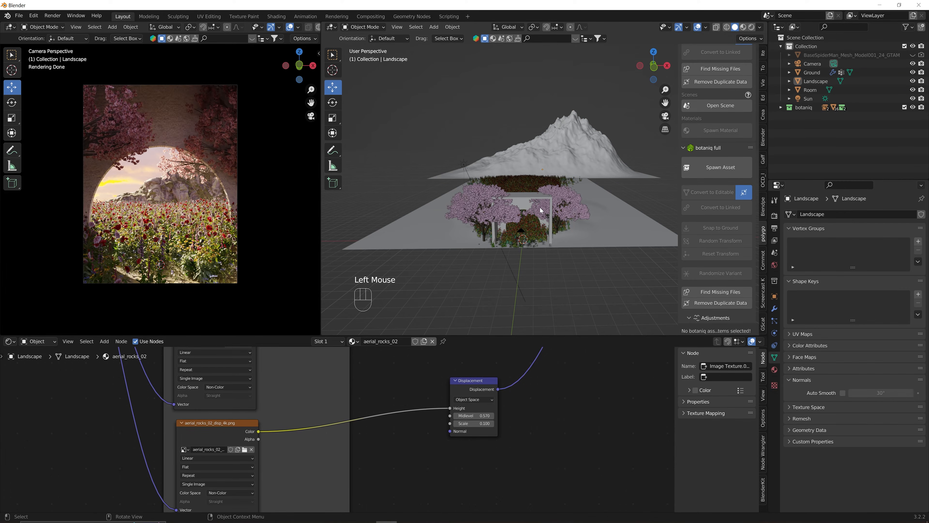
key("shift+a")
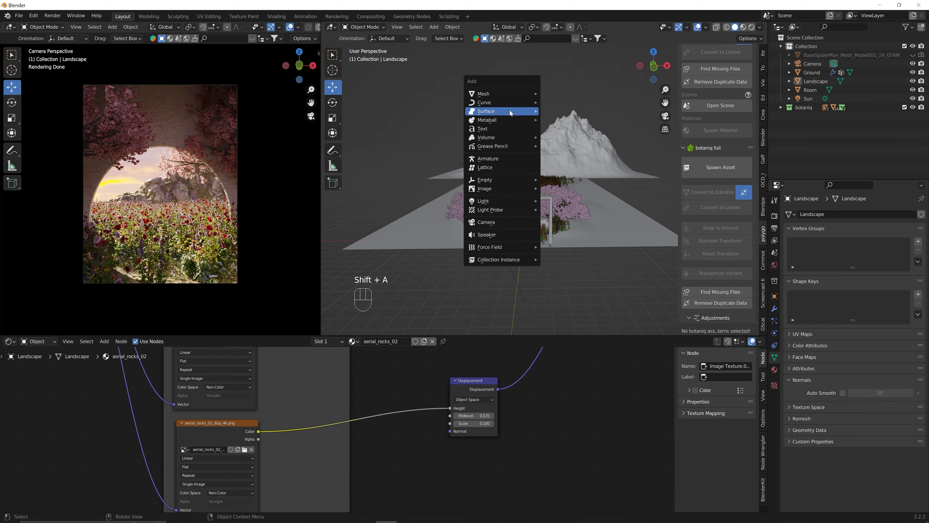
mouse_move(508, 97)
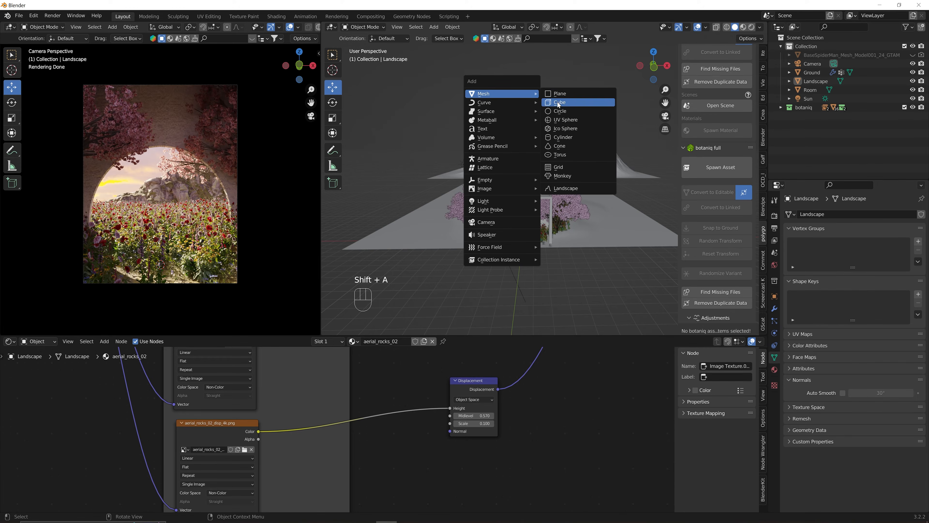
left_click(558, 103)
key("grave")
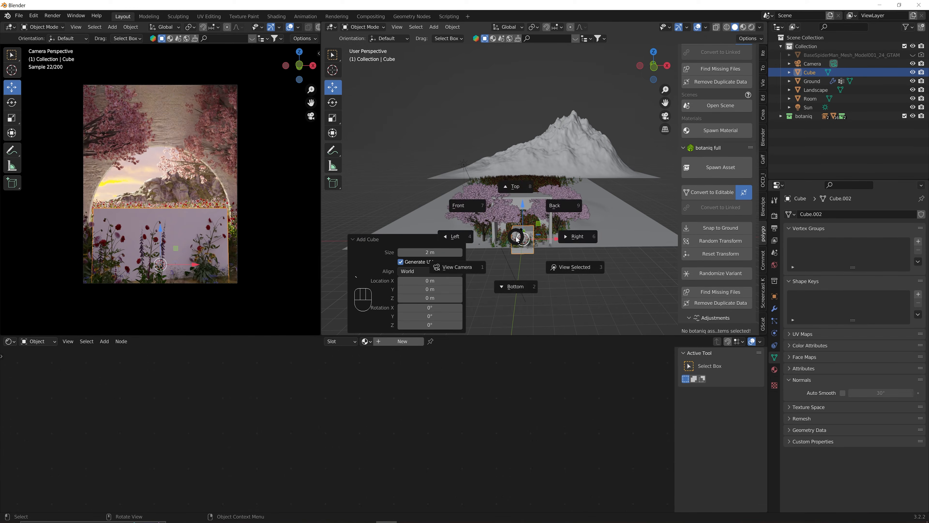
left_click(479, 203)
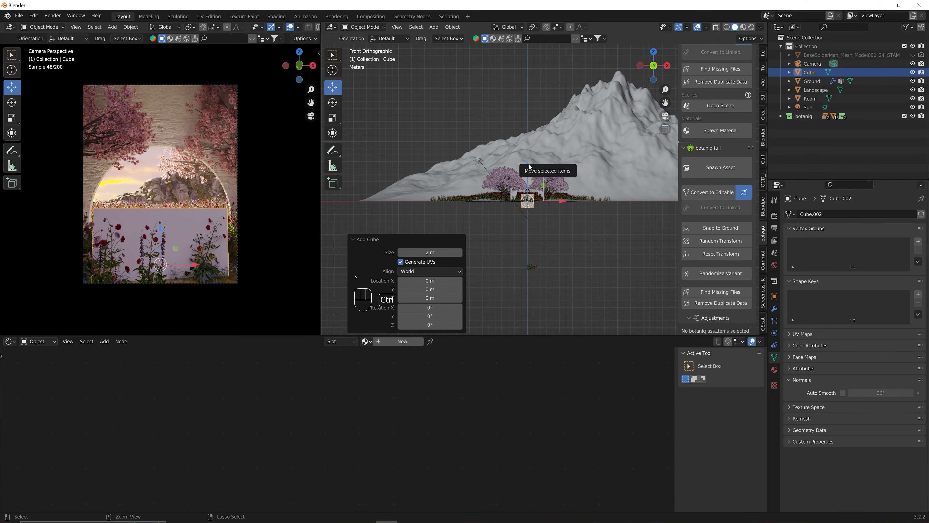
left_click_drag(530, 167, 531, 158, "ctrl")
Set the cube's origin to the 3D cursor and scale it to 6.29.
key("s")
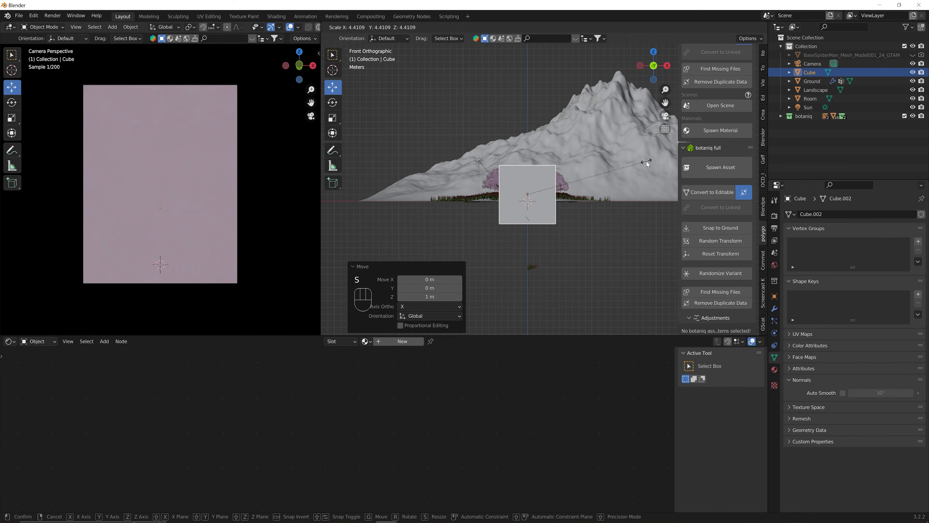
left_click(631, 164)
key("ctrl+z")
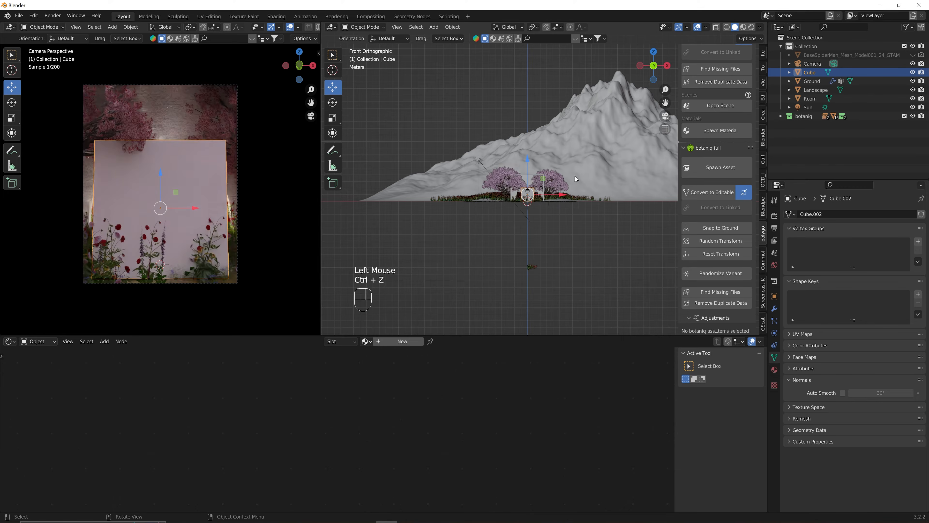
right_click(534, 191)
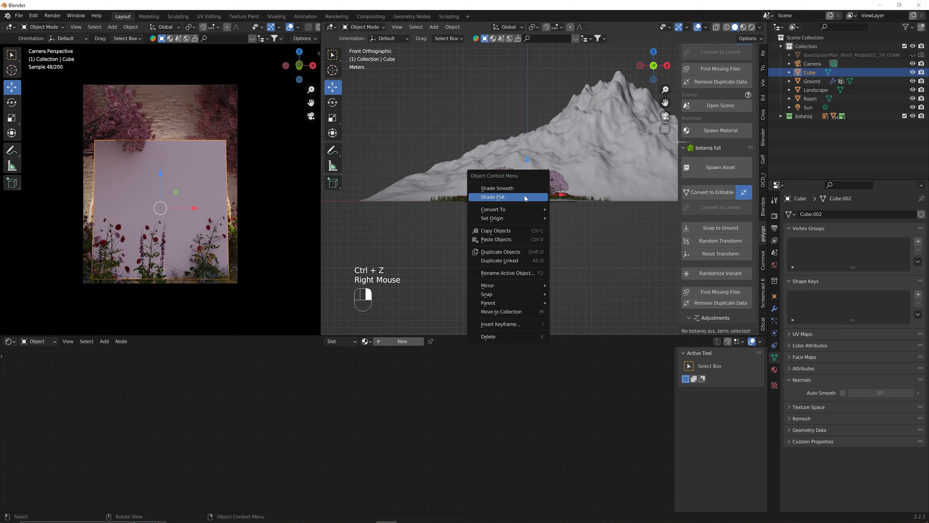
mouse_move(522, 220)
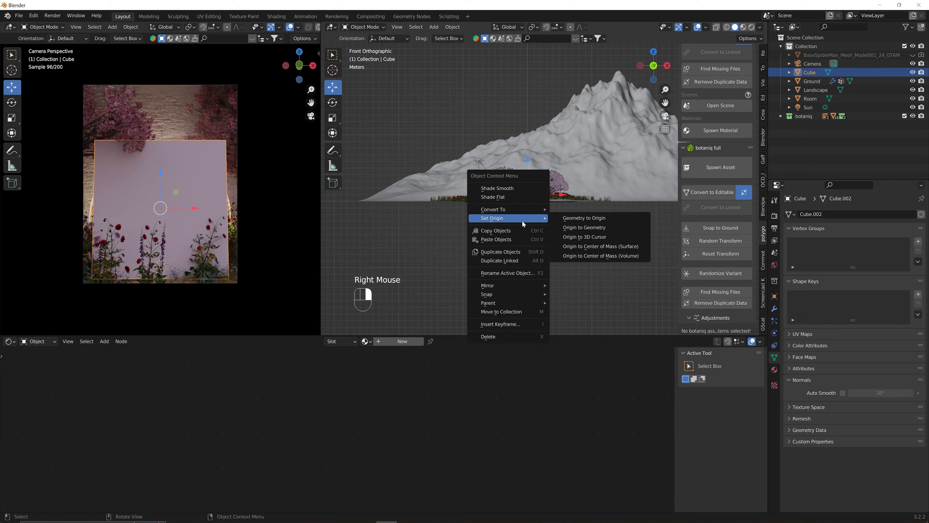
left_click(584, 237)
key("s")
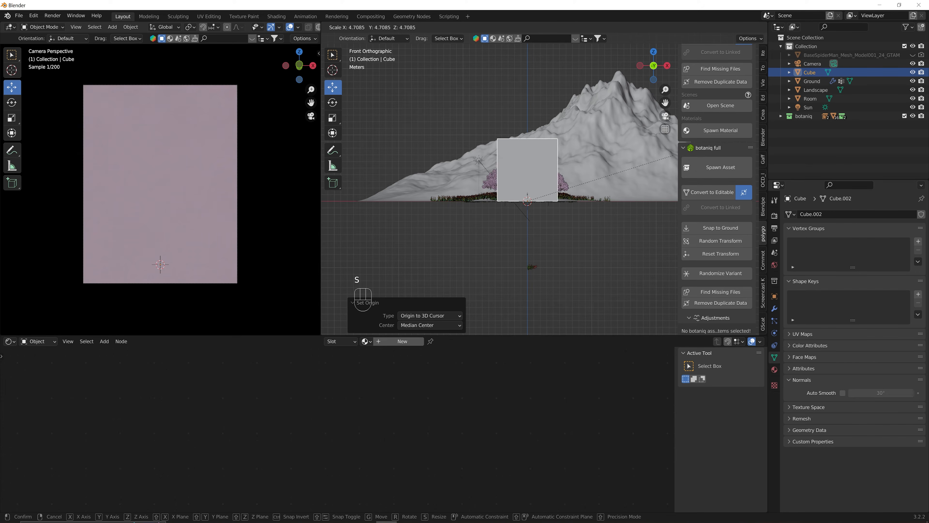
left_click(500, 161)
middle_click_drag(500, 161, 531, 167)
scroll(528, 184, "down", 3)
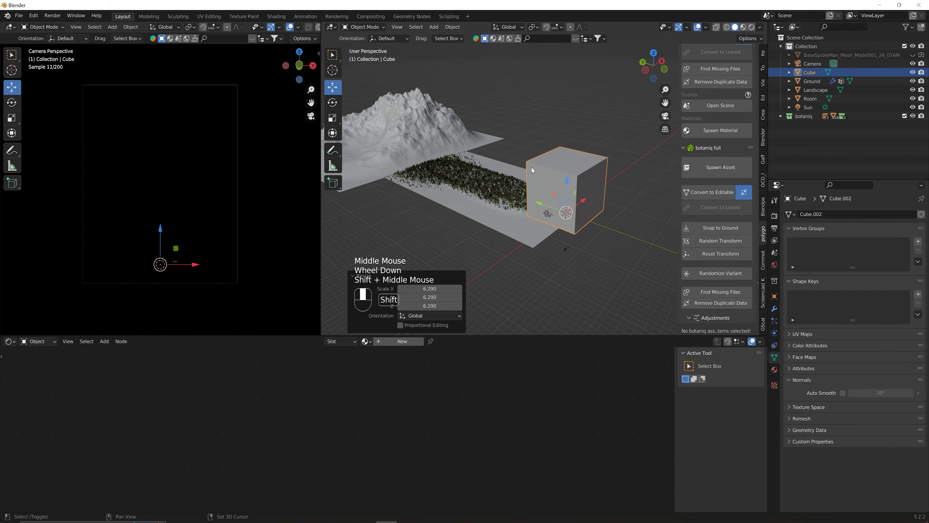
Stretch the cube to 11.22 × 27.3 × 6.29 and move it 22.36 m along Y.
left_click(774, 309)
left_click(774, 297)
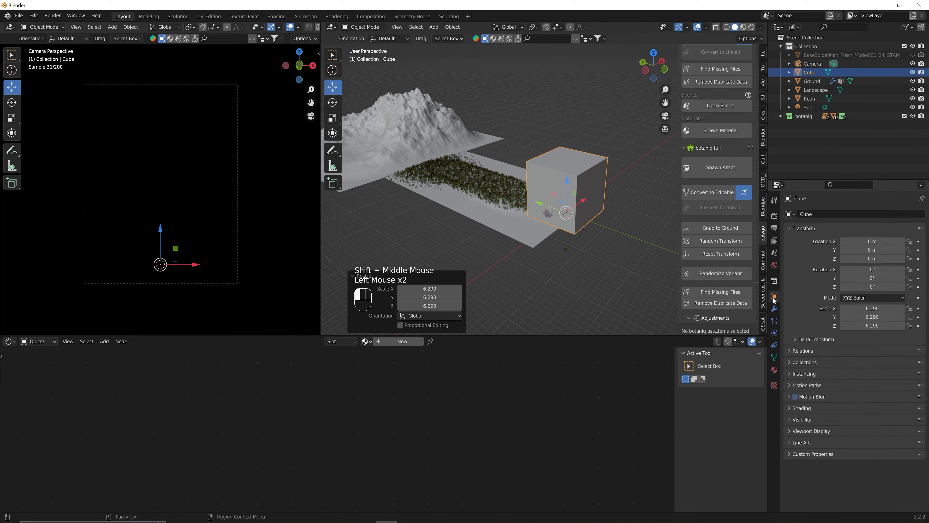
left_click_drag(872, 308, 926, 317)
left_click_drag(539, 204, 463, 199)
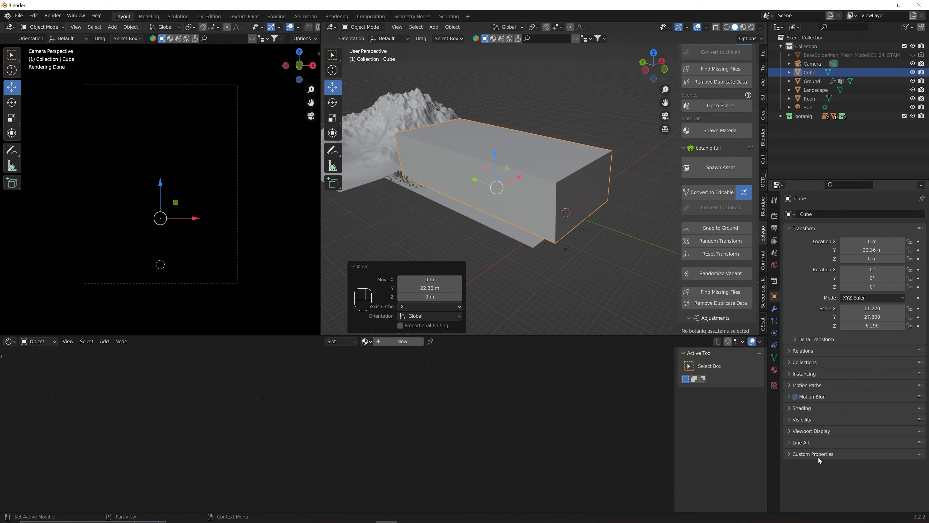
Set the cube's Viewport Display to show it as Bounds.
left_click(791, 431)
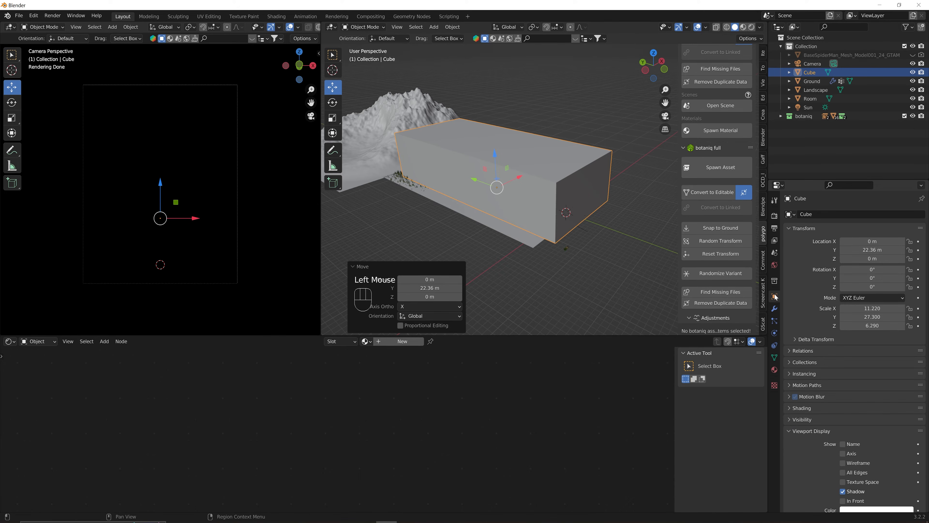
scroll(804, 320, "down", 3)
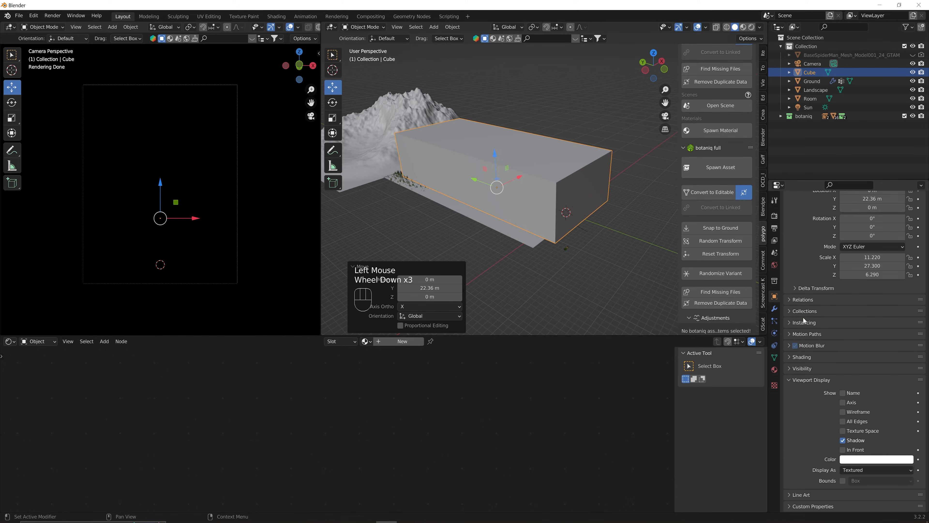
left_click(863, 470)
left_click(853, 459)
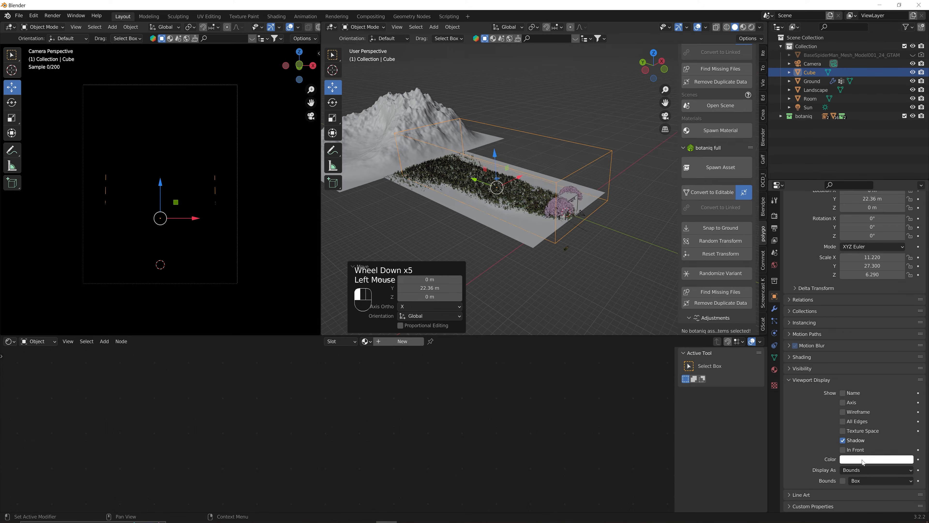
scroll(527, 208, "down", 1)
middle_click_drag(527, 209, 533, 210)
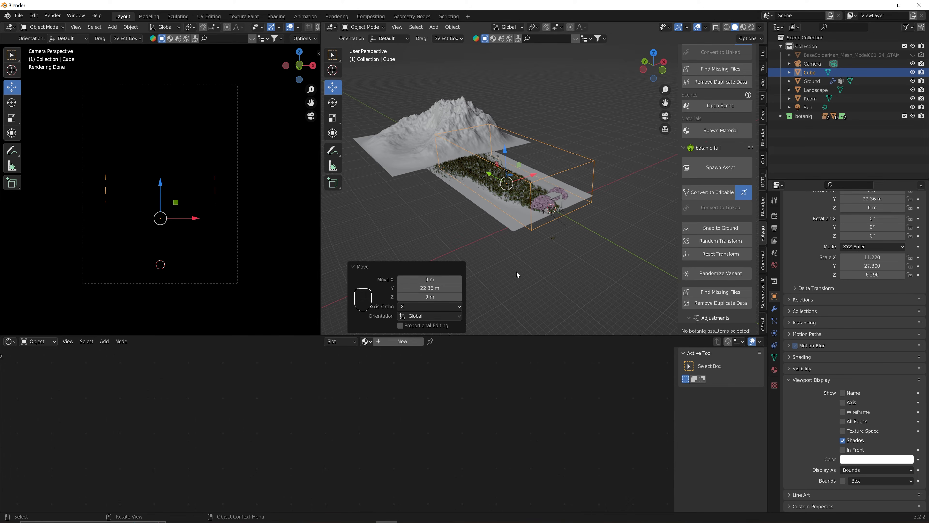
Create a new material for the cube named 'fog'.
left_click(402, 344)
middle_click_drag(414, 379, 430, 461)
left_click(379, 341)
type("fog")
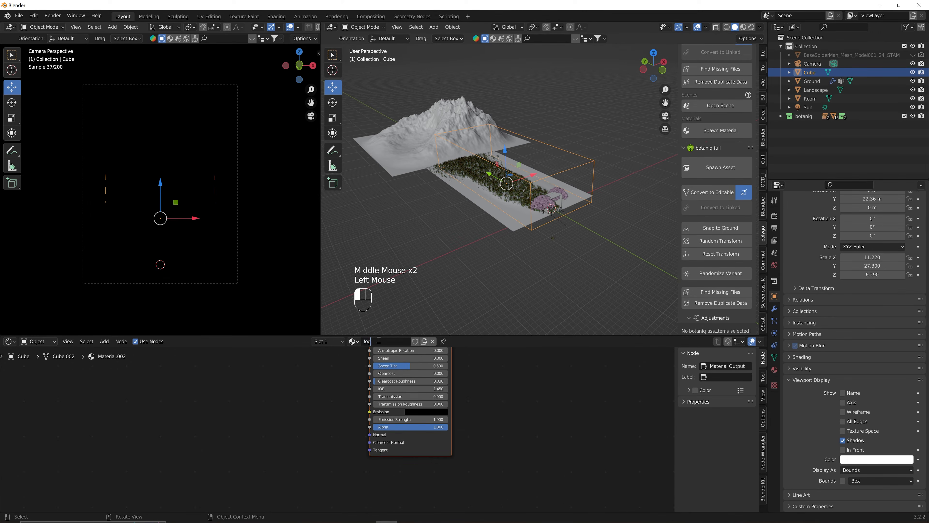
key("Return")
scroll(421, 410, "down", 4)
mouse_move(415, 411)
middle_mouse_down()
mouse_move(455, 425)
mouse_move(426, 405)
middle_mouse_up()
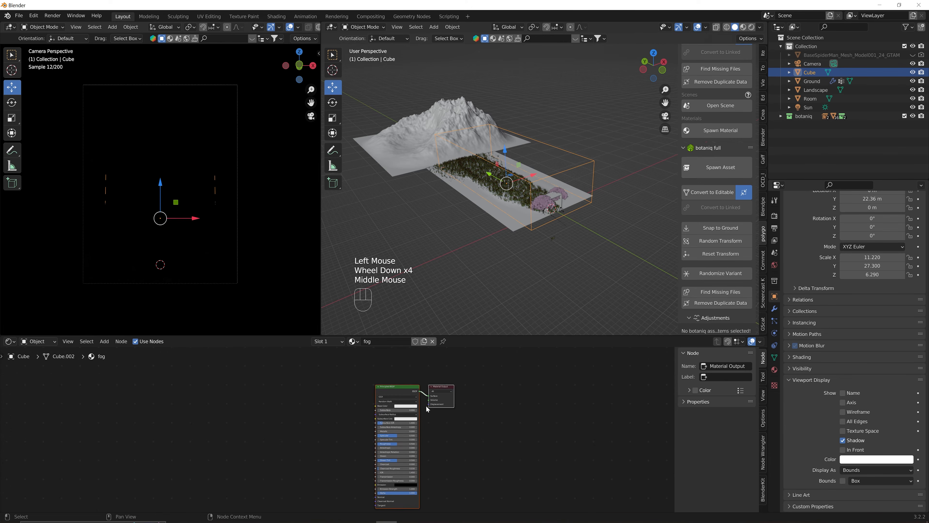
Replace the Principled BSDF with a Principled Volume connected to the output's Volume input.
left_click(396, 389)
key("x")
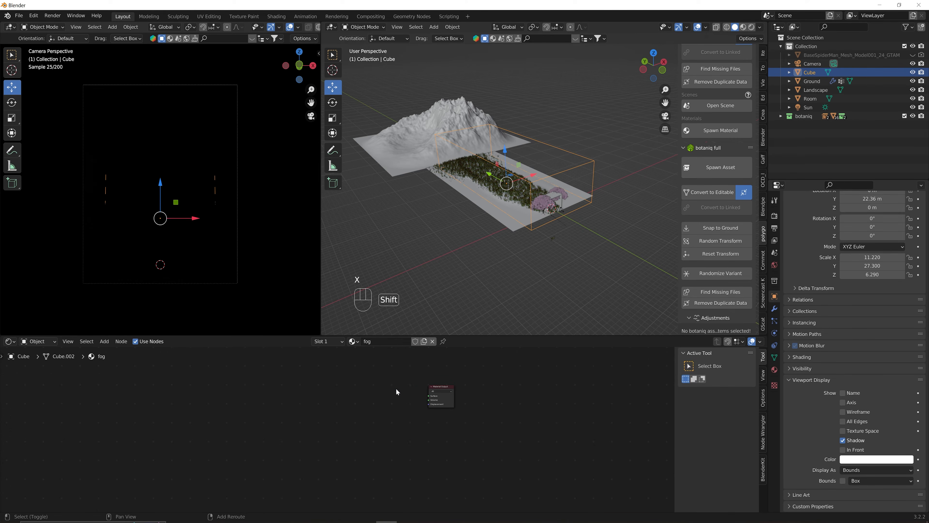
key("shift+a")
left_click(395, 388)
type("princ")
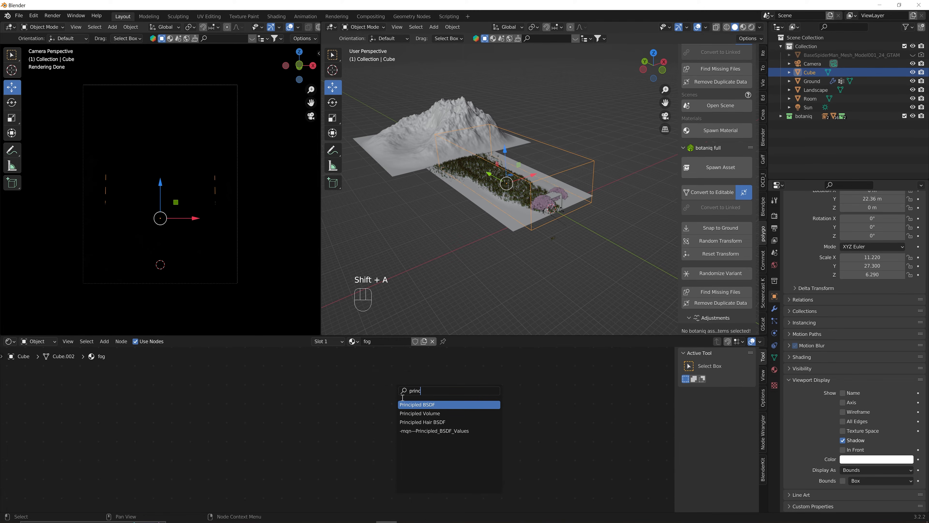
left_click(417, 412)
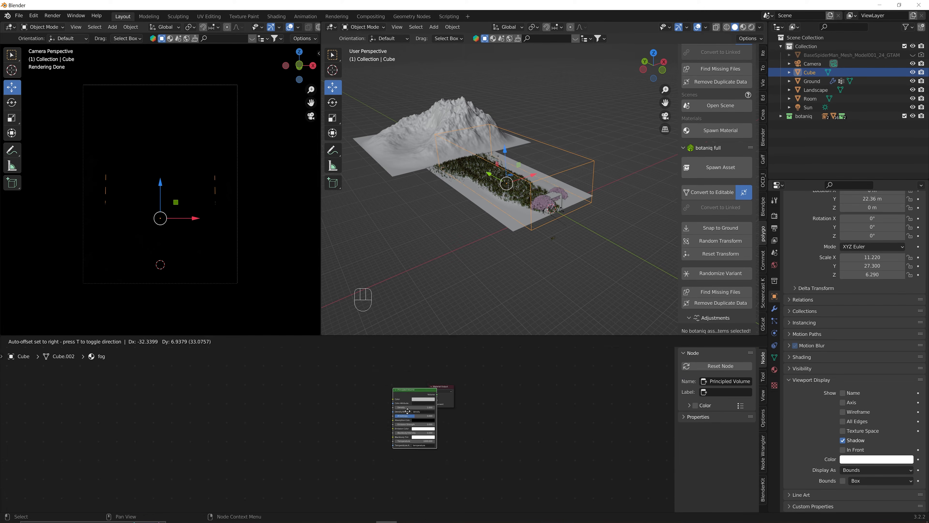
left_click(412, 389)
left_click_drag(413, 391, 429, 406)
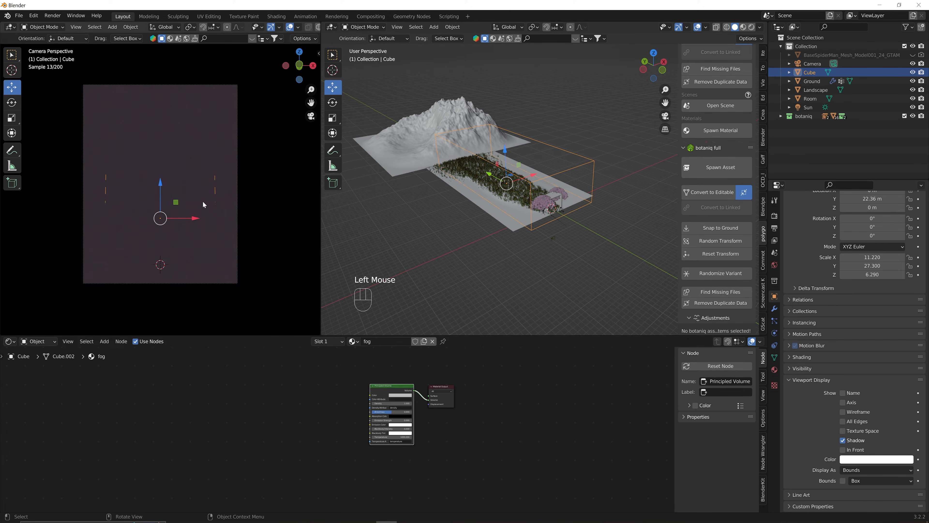
Set the fog's Principled Volume density to 0.01.
middle_click_drag(183, 174, 197, 192)
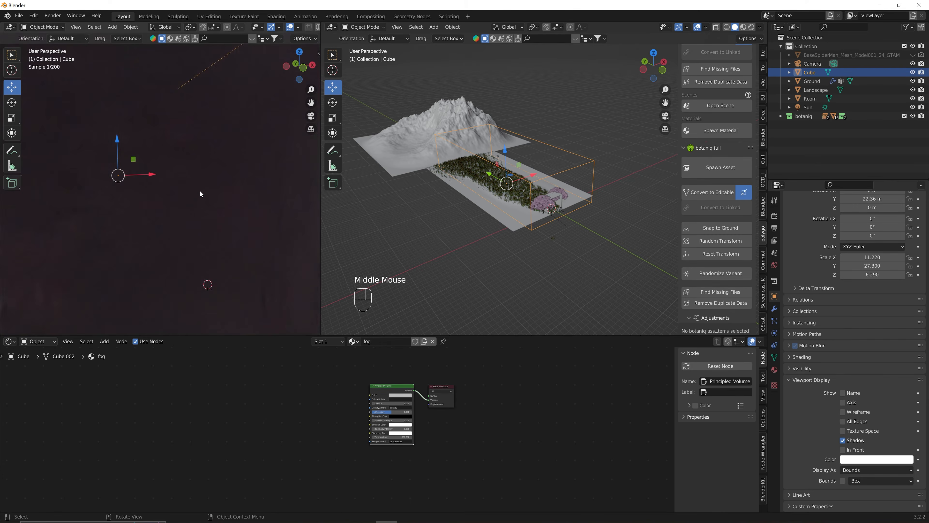
scroll(198, 190, "down", 6)
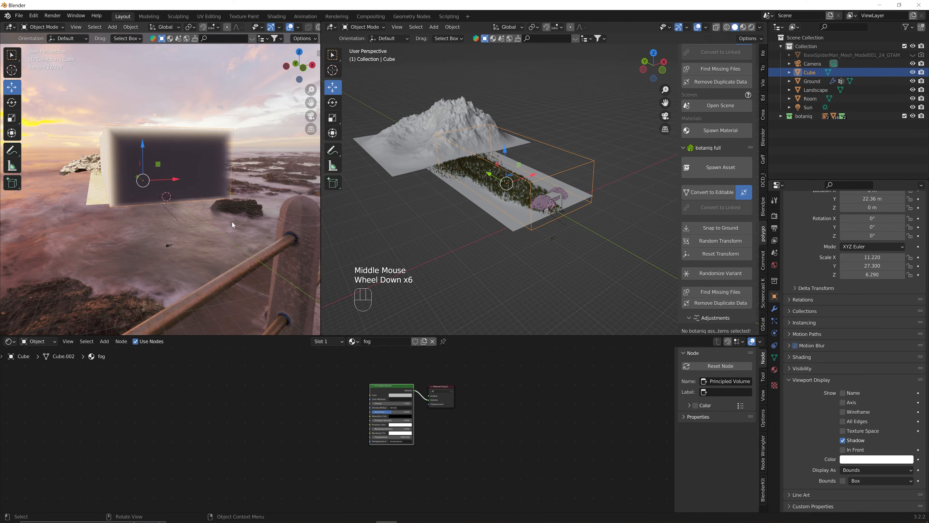
scroll(427, 400, "up", 3)
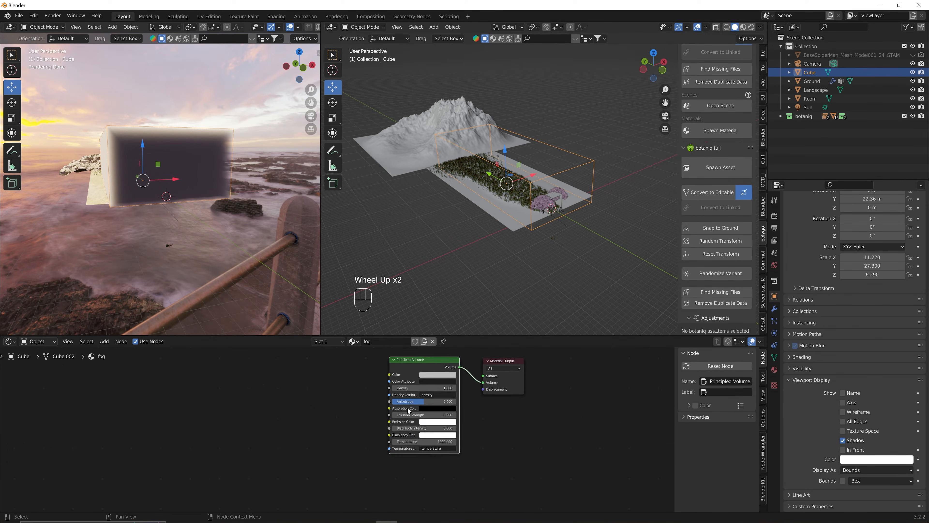
middle_click_drag(427, 400, 406, 420, "shift")
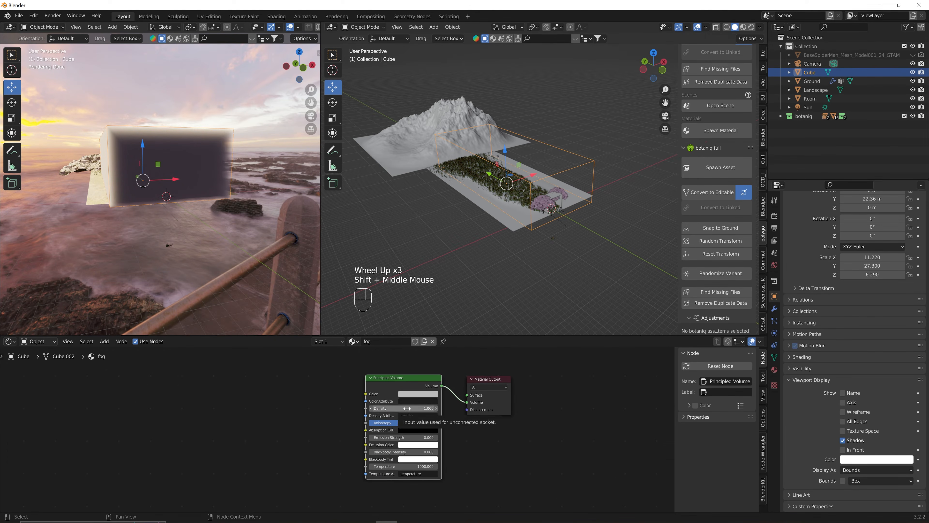
left_click(406, 409)
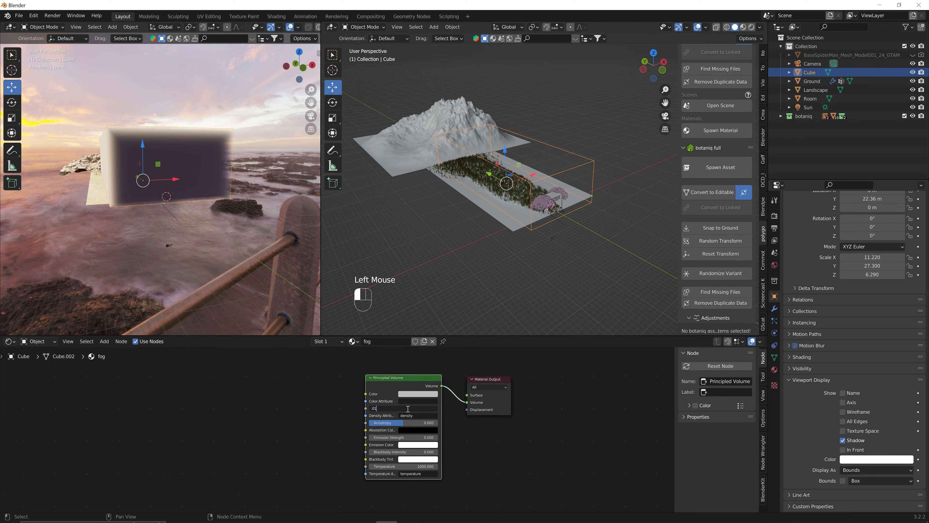
type(".01")
key("Return")
Return to camera view and give the fog a pale cream colour with Value 0.98.
left_click(234, 235)
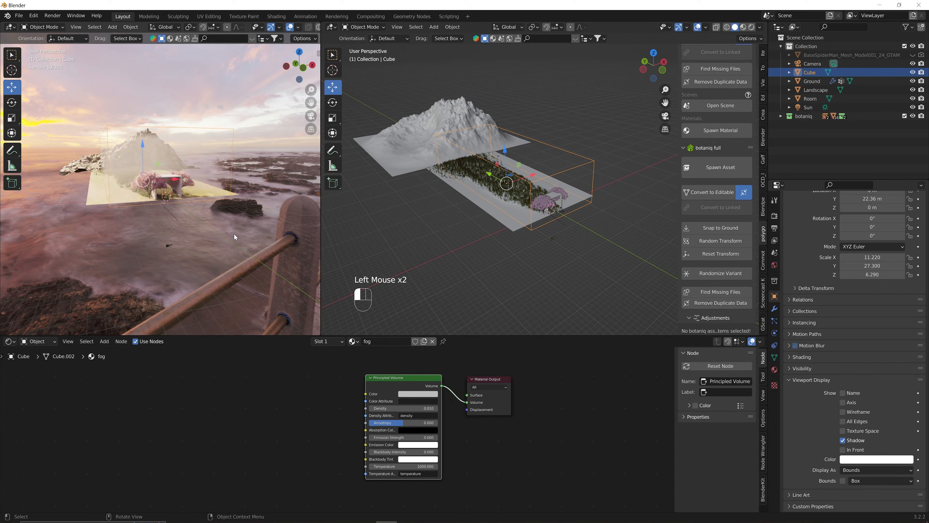
key("KP_0")
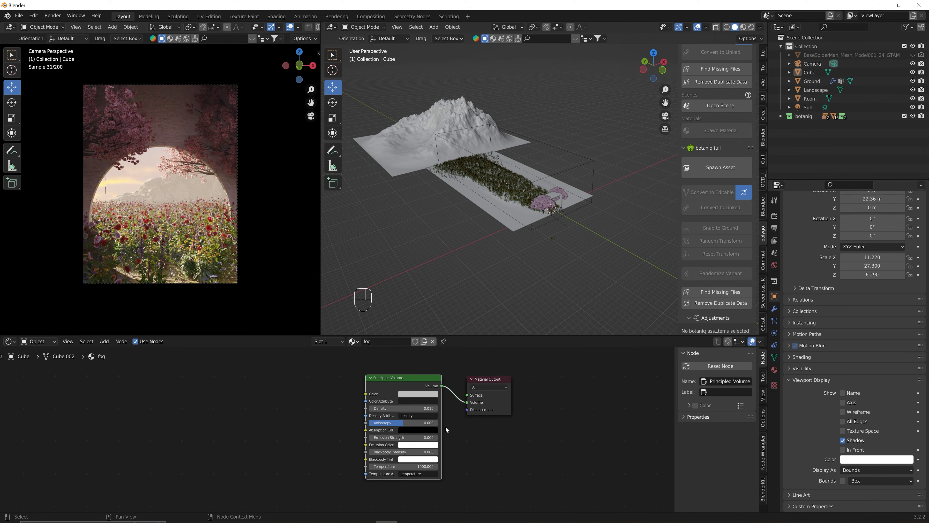
left_click(417, 393)
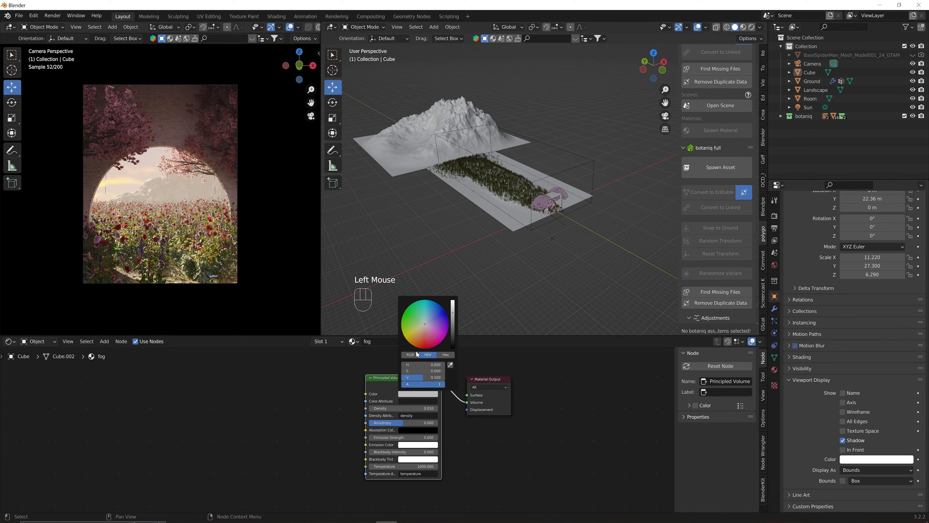
left_click(418, 333)
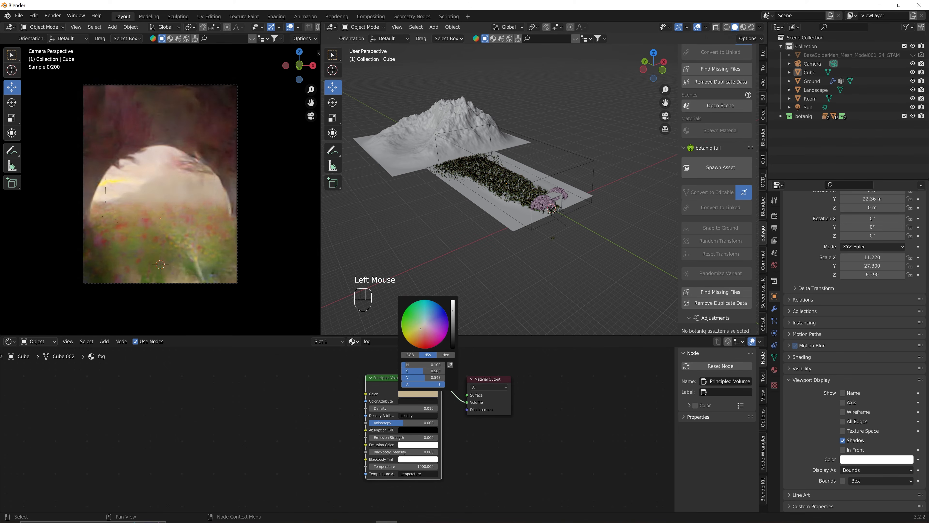
left_click_drag(453, 311, 452, 301)
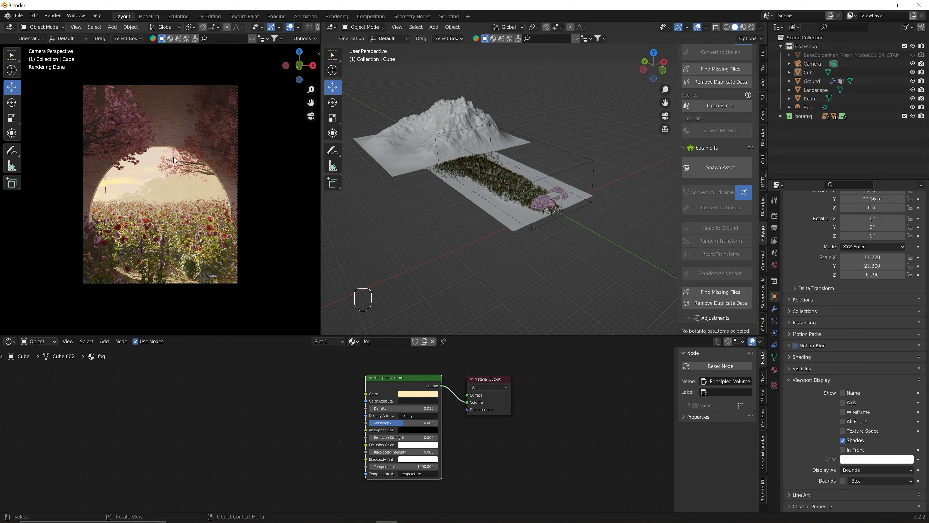
Set the Color Management look to Medium Contrast.
left_click(776, 220)
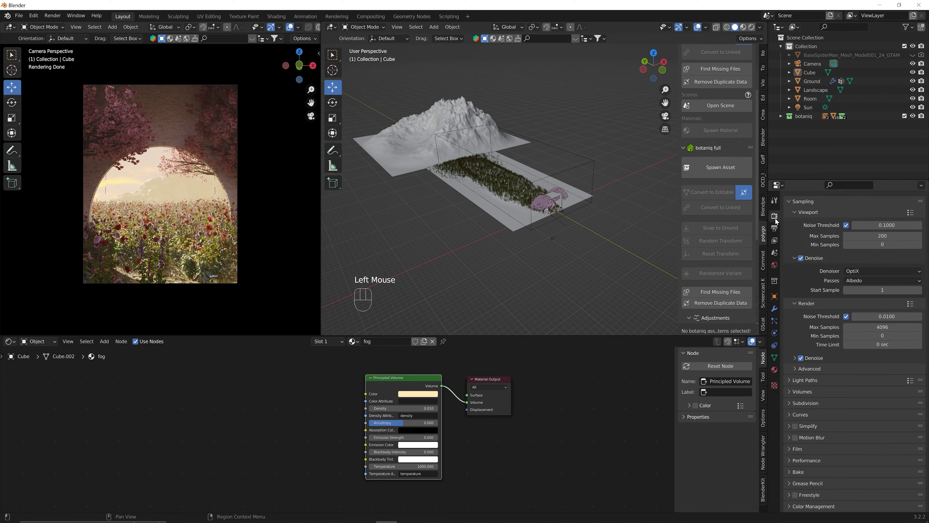
scroll(796, 492, "down", 3)
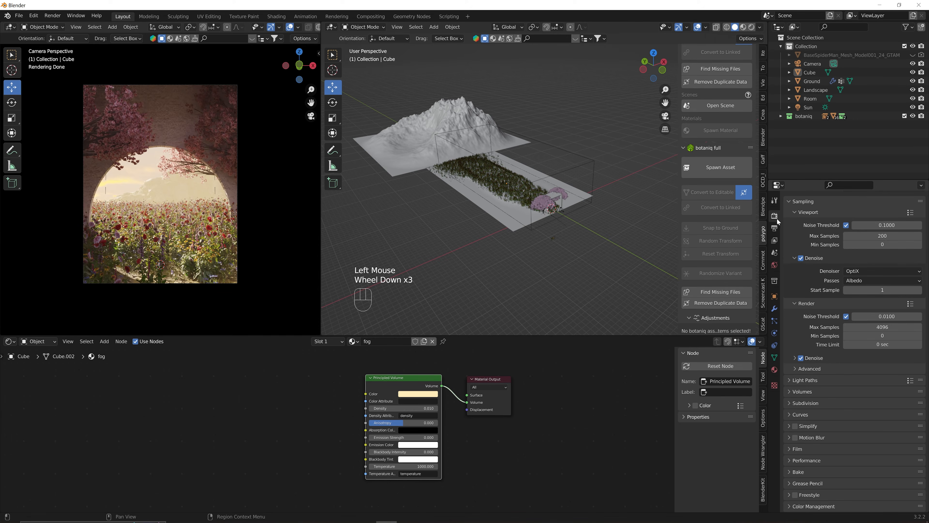
left_click(813, 505)
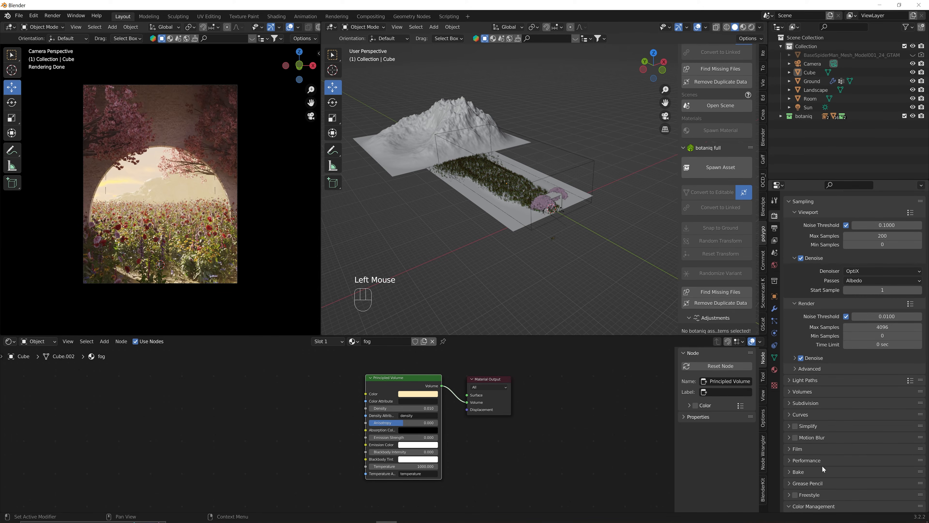
scroll(823, 465, "down", 6)
left_click(856, 461)
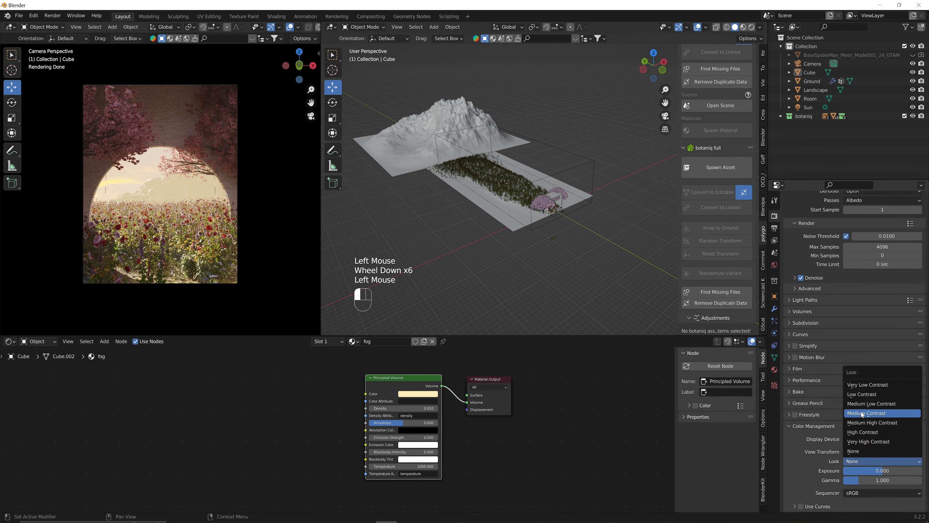
left_click(862, 414)
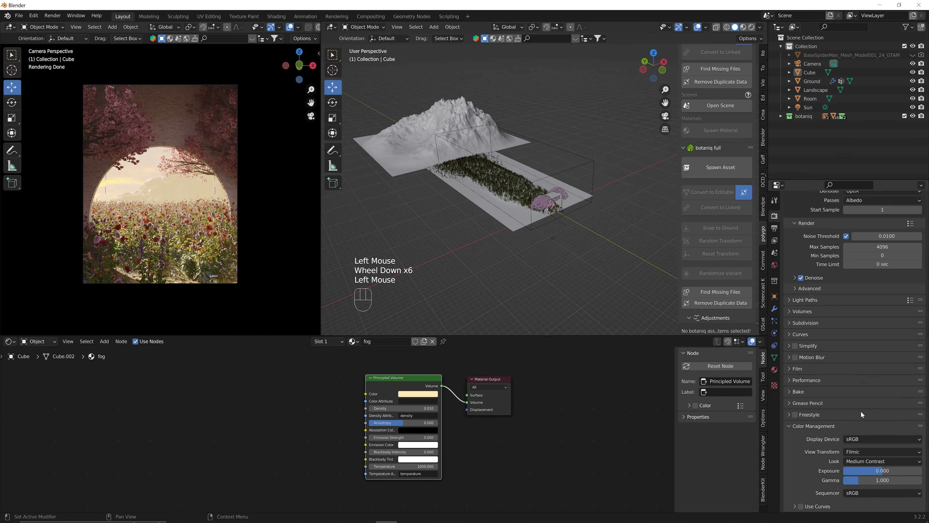
Enable the Mist pass in the View Layer passes.
left_click(776, 241)
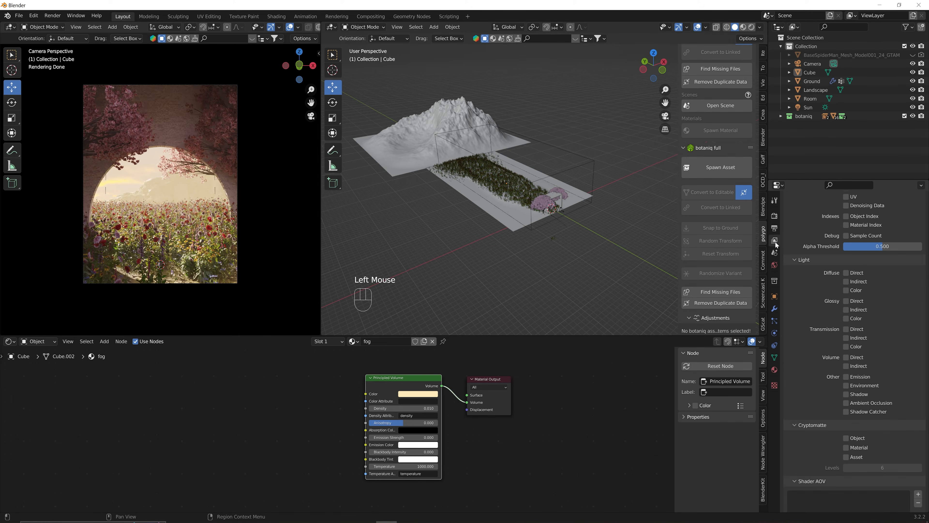
scroll(823, 341, "up", 3)
scroll(822, 341, "up", 2)
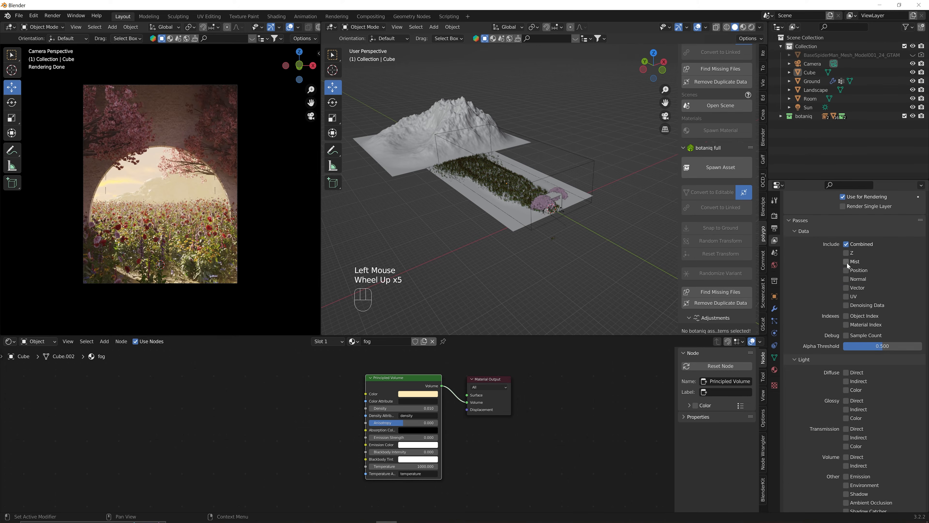
left_click(845, 261)
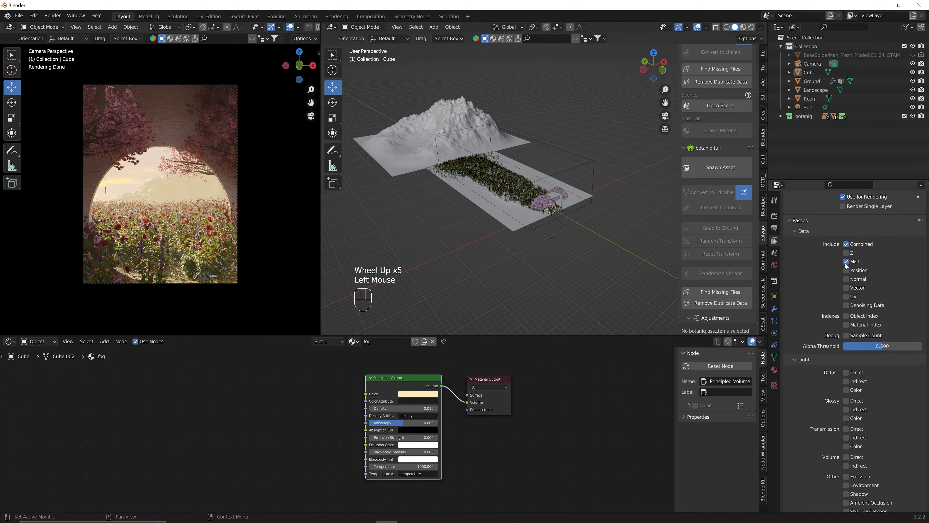
Set render Max Samples to 32 and the denoiser to OptiX.
left_click(776, 217)
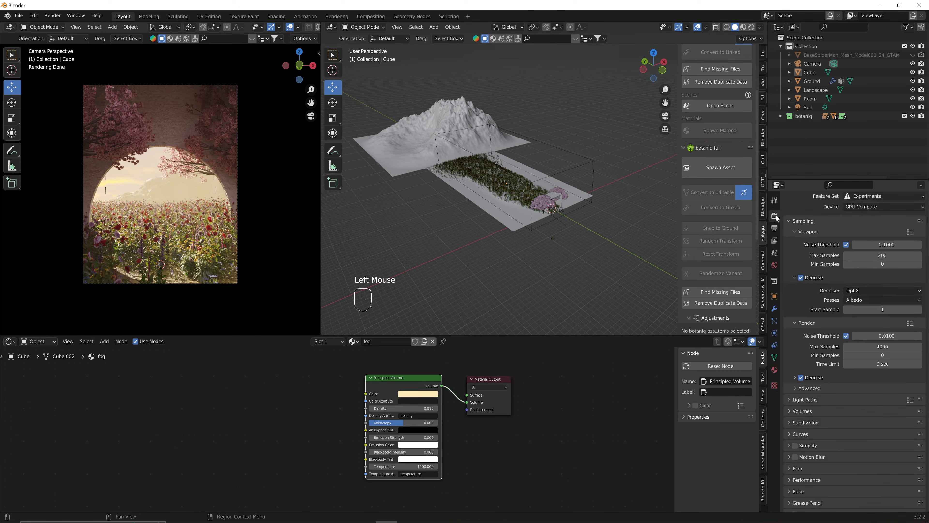
double_click(870, 346)
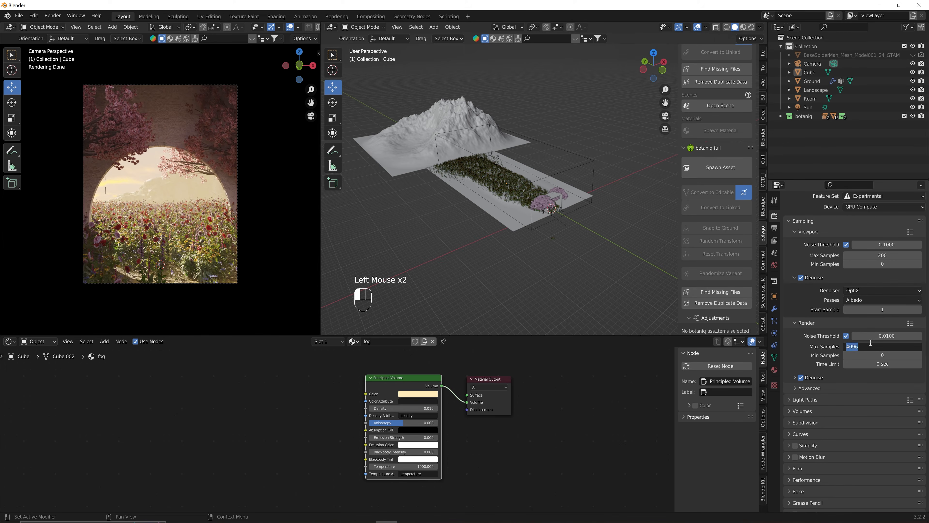
type("32")
key("Return")
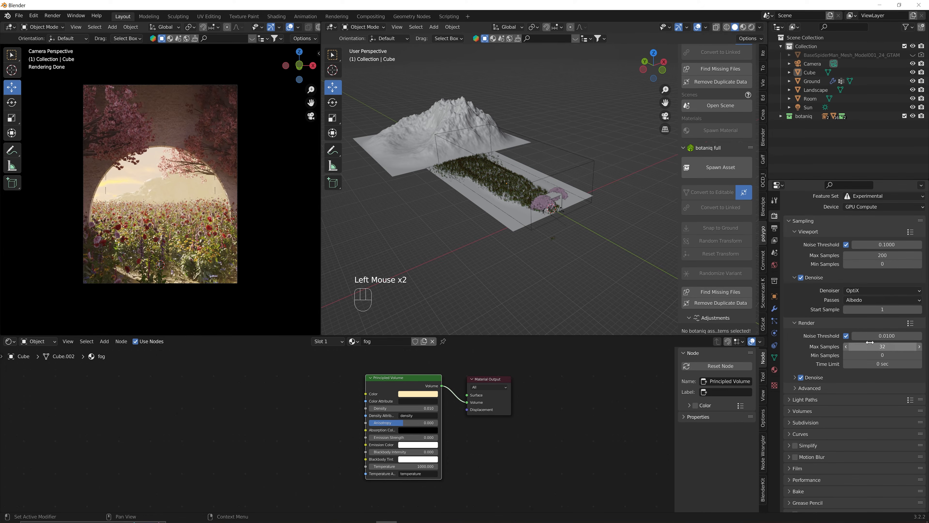
left_click(816, 375)
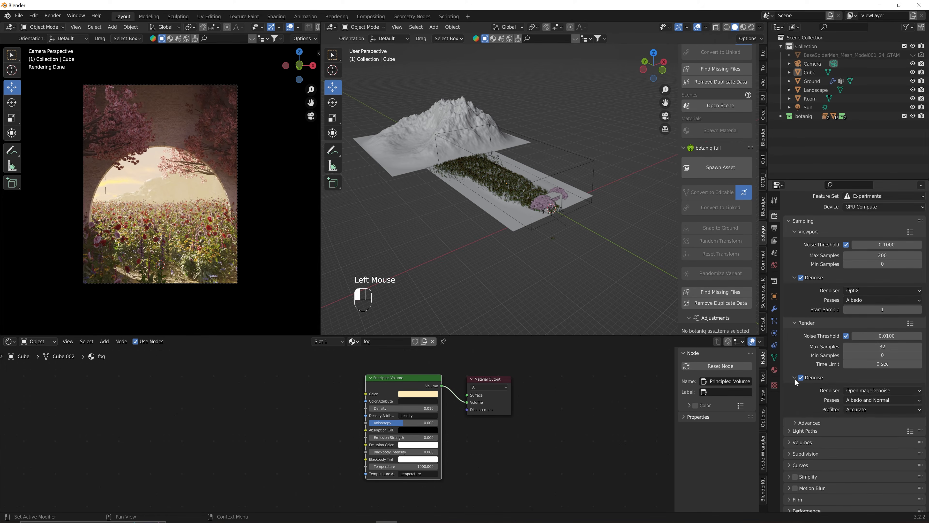
left_click(857, 390)
left_click(860, 402)
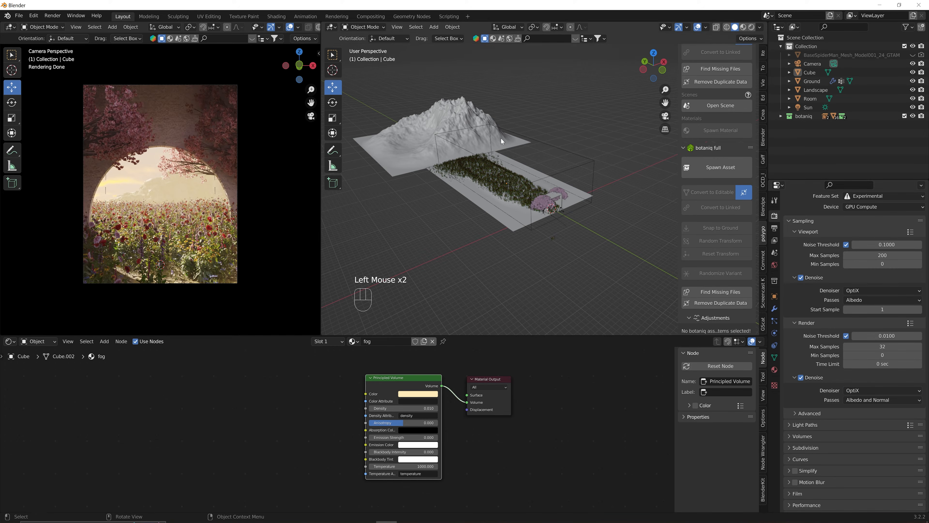
Switch to the Compositing workspace and enable Use Nodes.
left_click(56, 15)
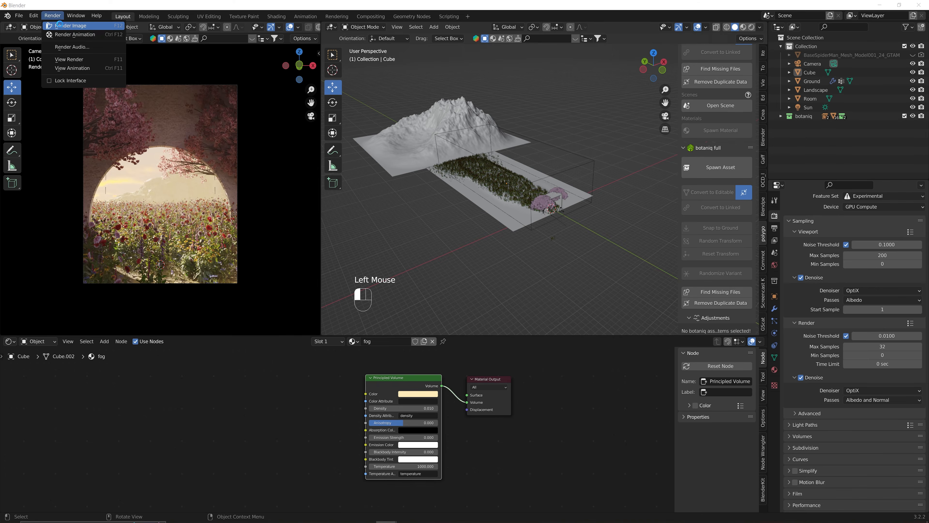
left_click(374, 17)
left_click_drag(132, 199, 135, 182)
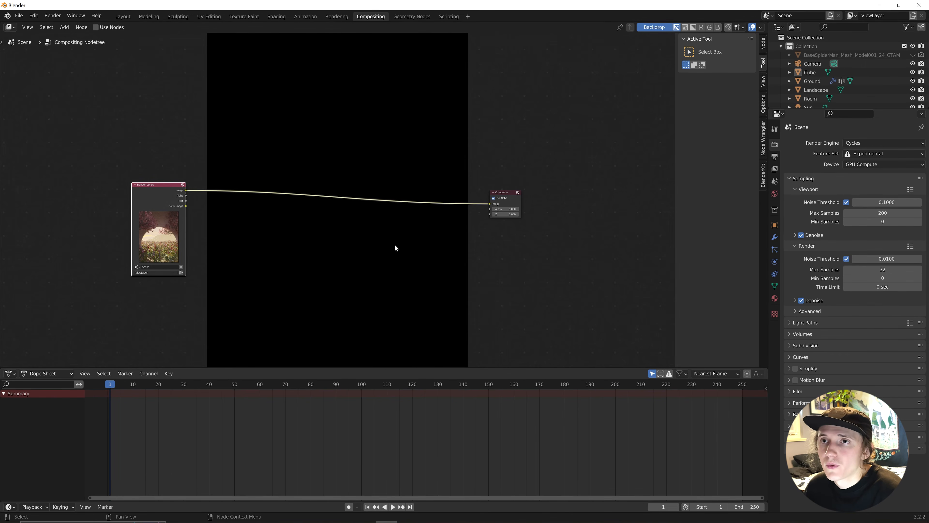
left_click(491, 251)
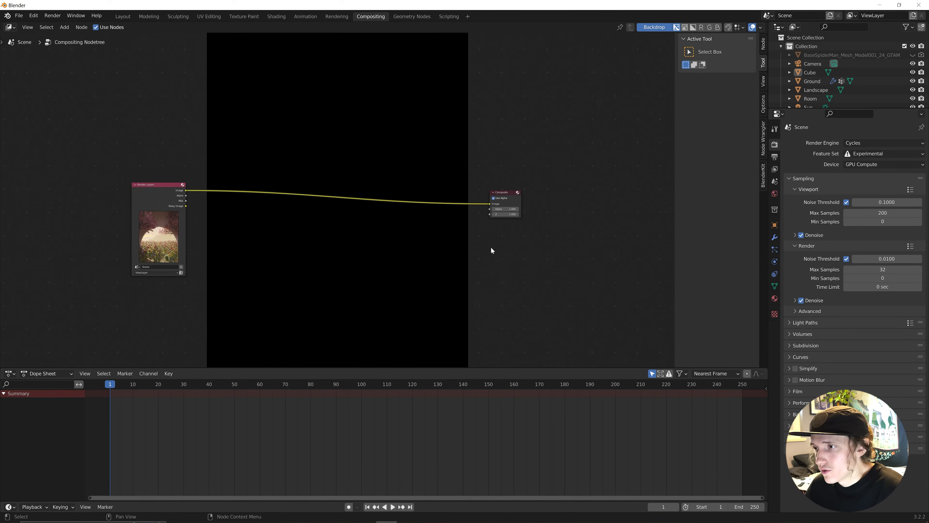
Add a Viewer node fed by Render Layers and rearrange the Composite and Render Layers nodes.
key("shift+a")
left_click(491, 247)
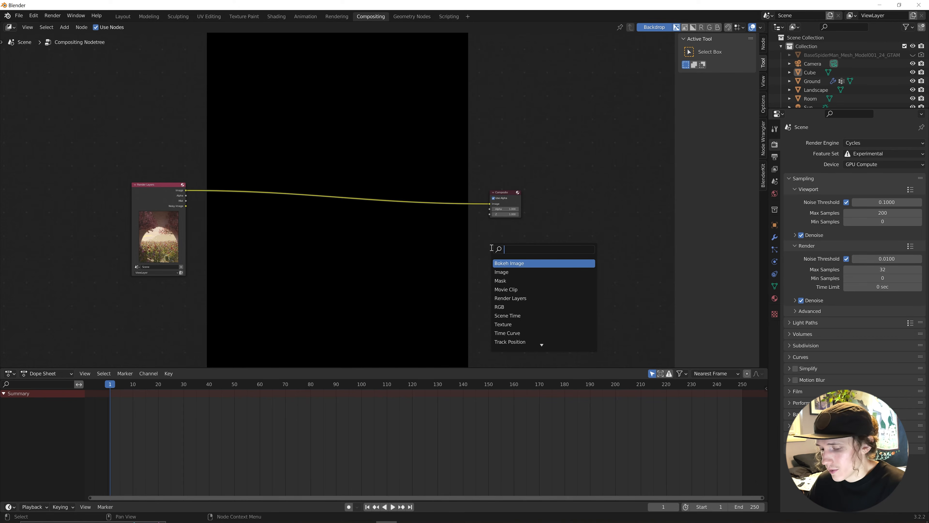
type("viewer")
key("Return")
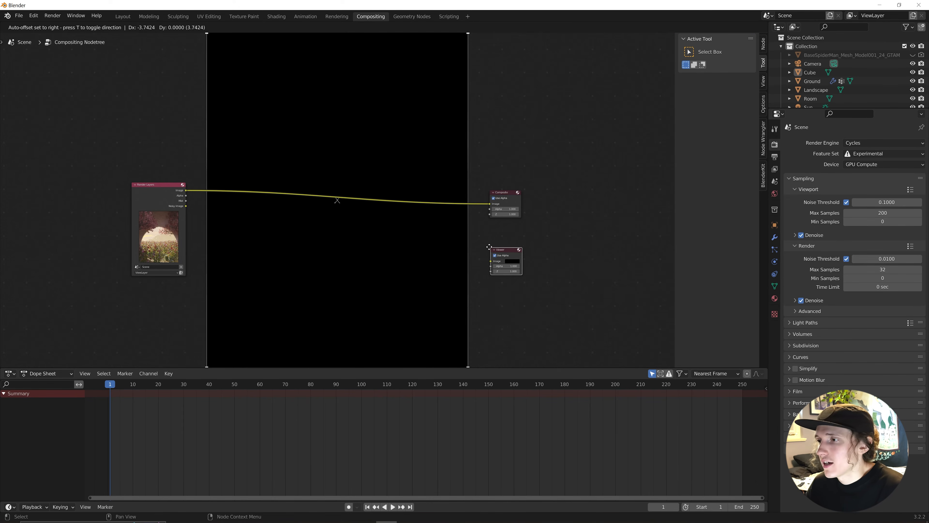
left_click(480, 241)
left_click_drag(186, 191, 483, 257)
left_click_drag(507, 192, 121, 66)
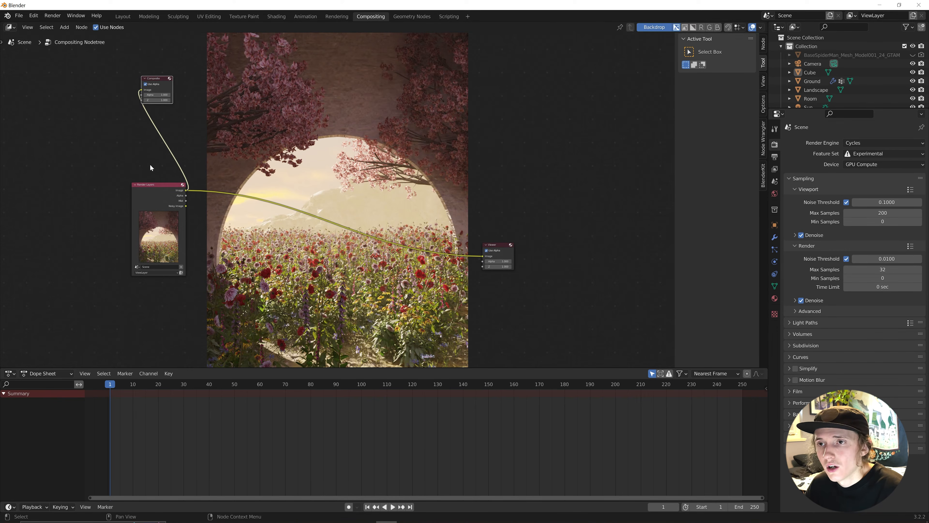
left_click_drag(150, 185, 480, 256)
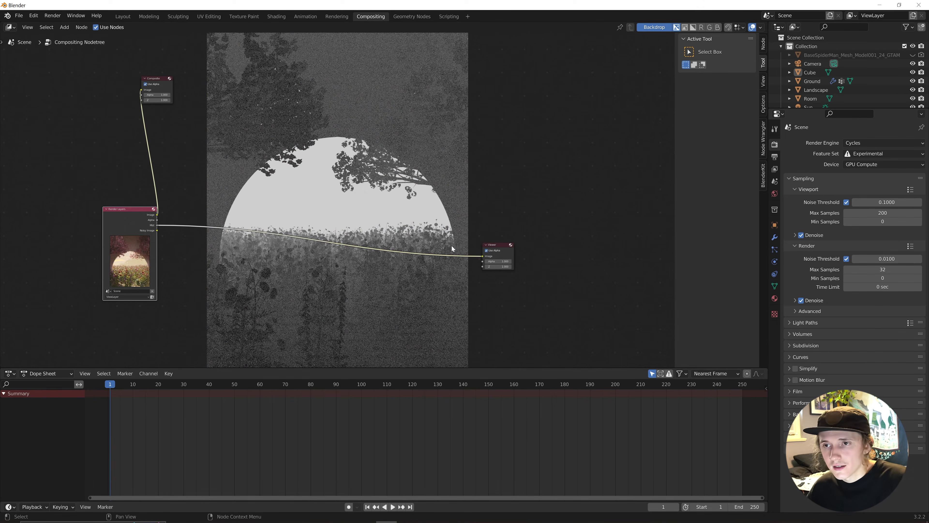
Insert a Denoise node on the link between Render Layers and the Viewer.
left_click(173, 144)
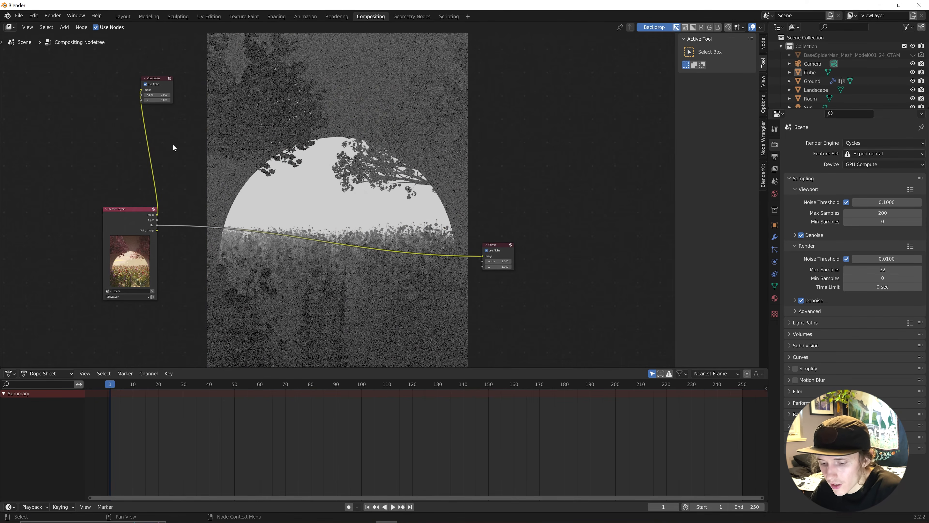
key("shift+a")
left_click(175, 189)
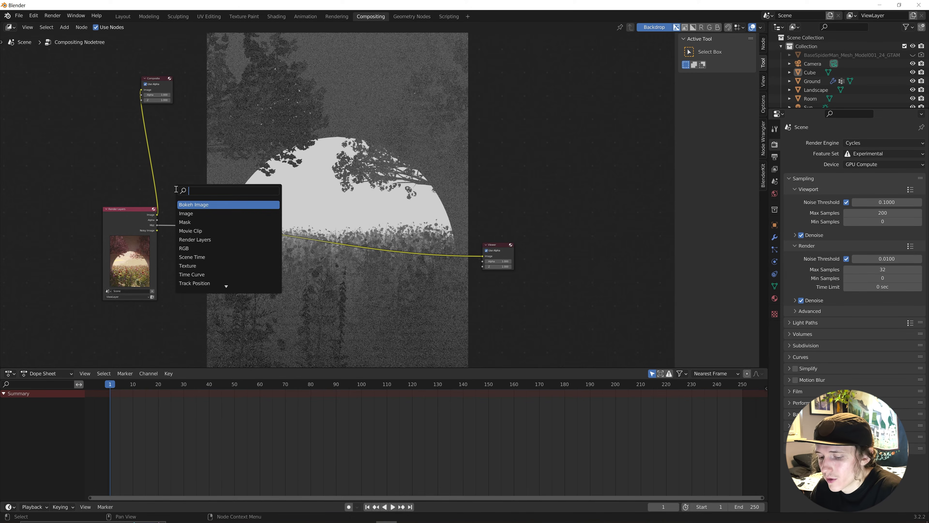
type("denoise")
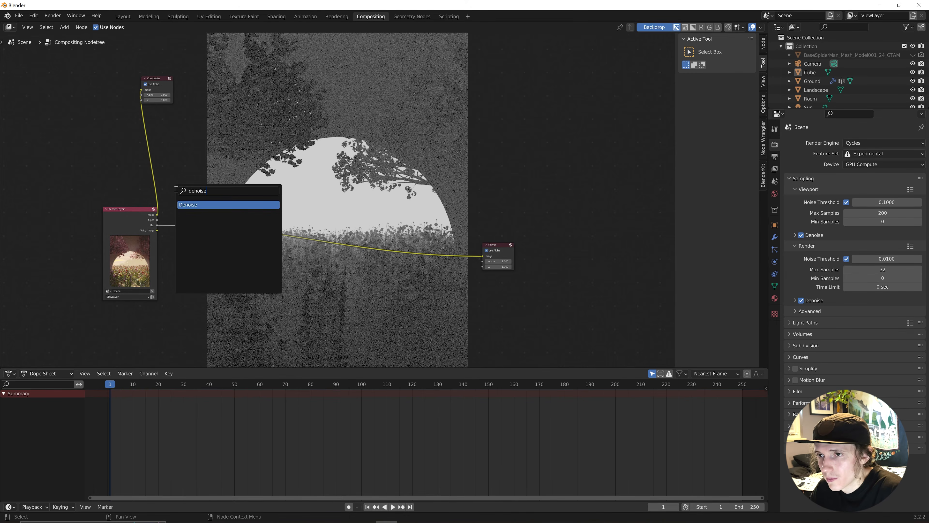
left_click(184, 204)
left_click(185, 229)
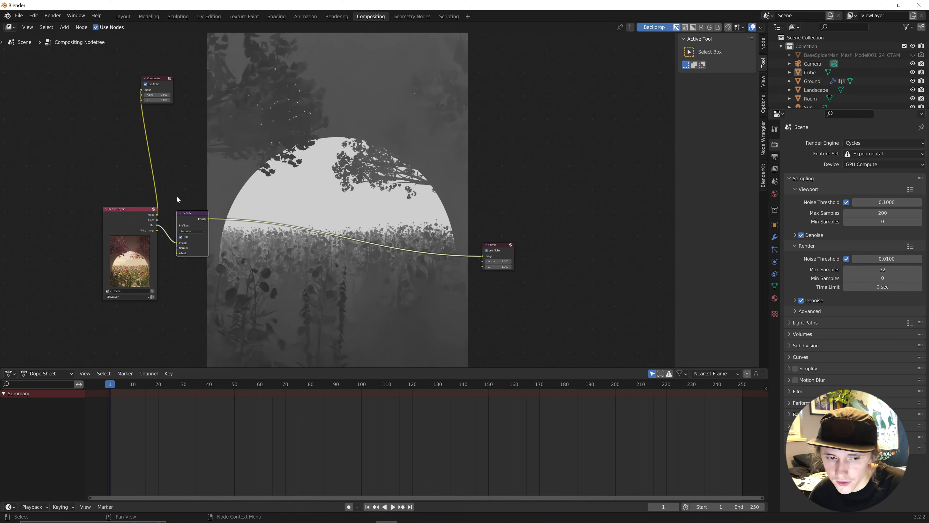
left_click_drag(186, 217, 186, 242)
left_click(196, 190)
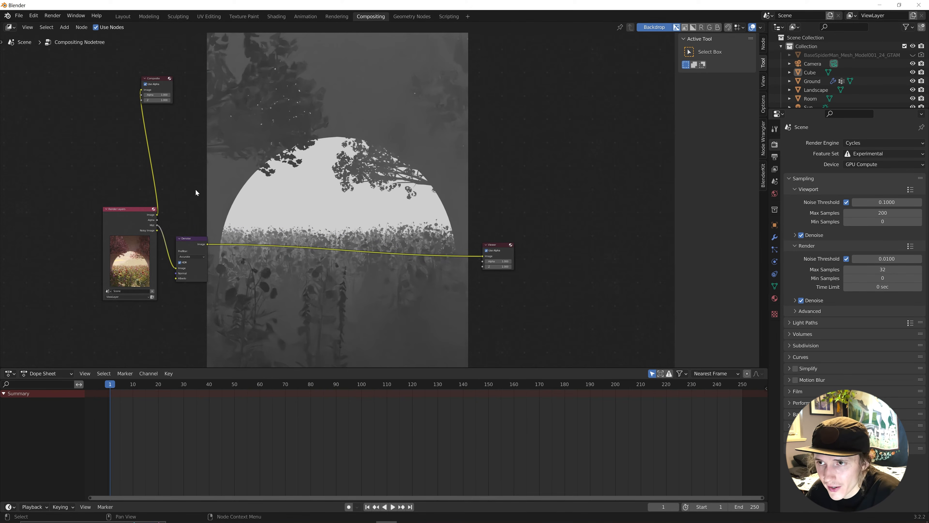
key("shift+a")
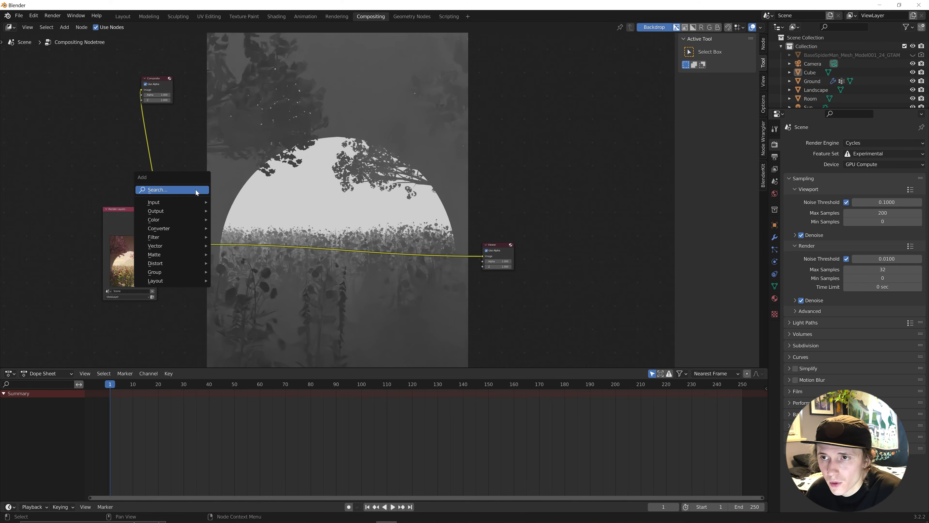
Insert a Mix node after Denoise, with Denoise driving Fac and the render Image as input.
left_click(196, 190)
type("mix")
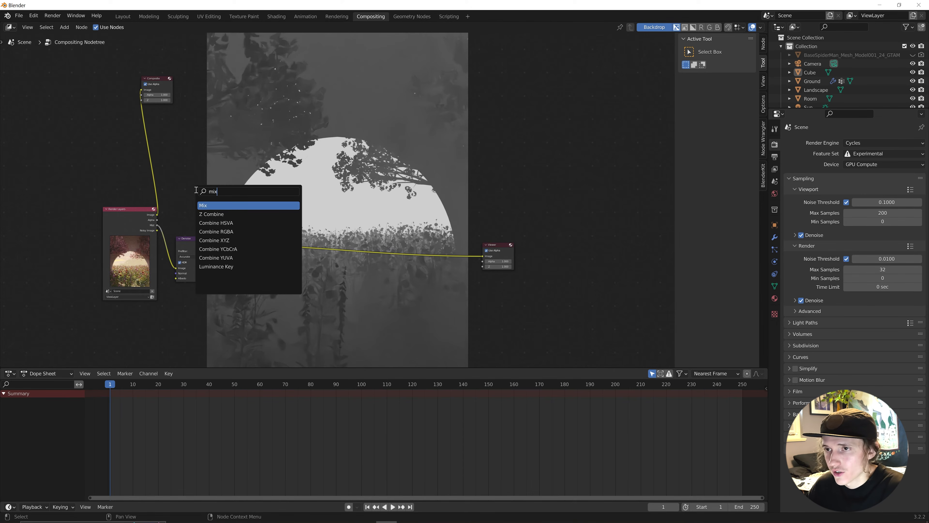
left_click(211, 205)
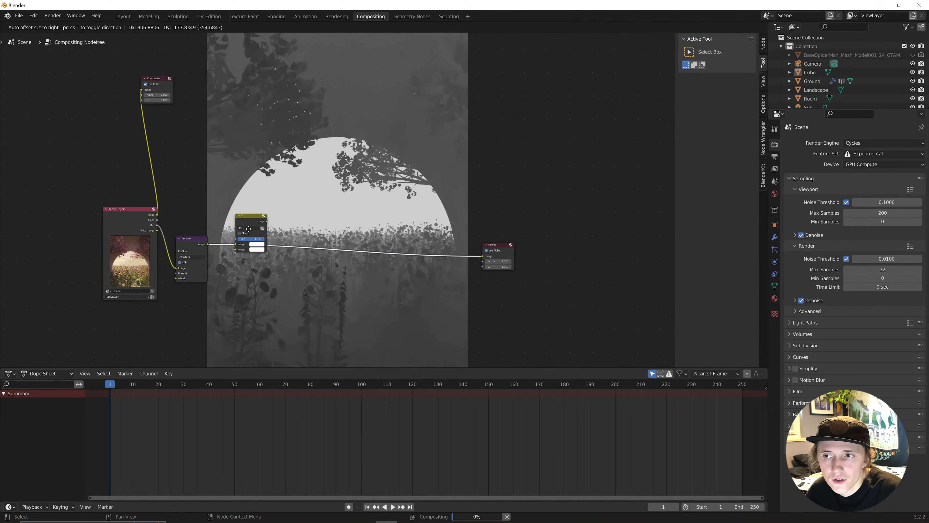
left_click(248, 229)
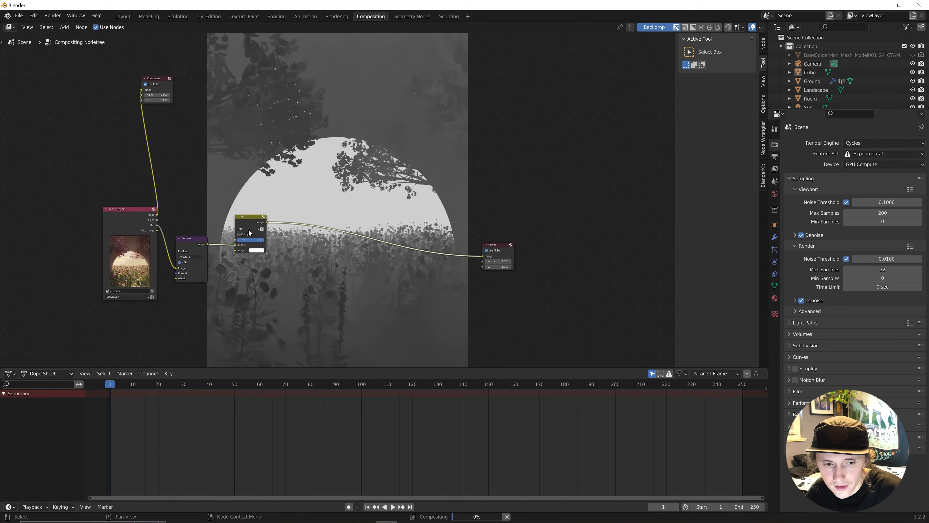
left_click_drag(234, 245, 234, 240)
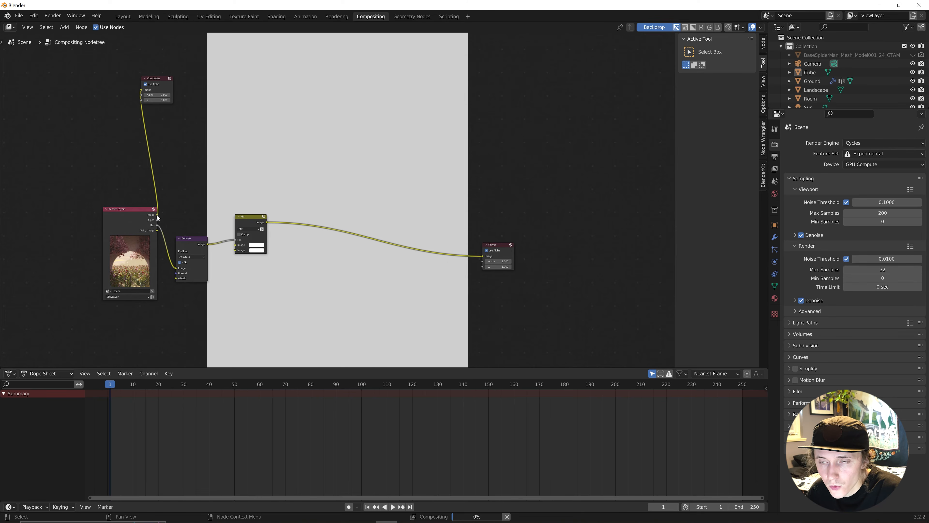
left_click_drag(157, 215, 234, 244)
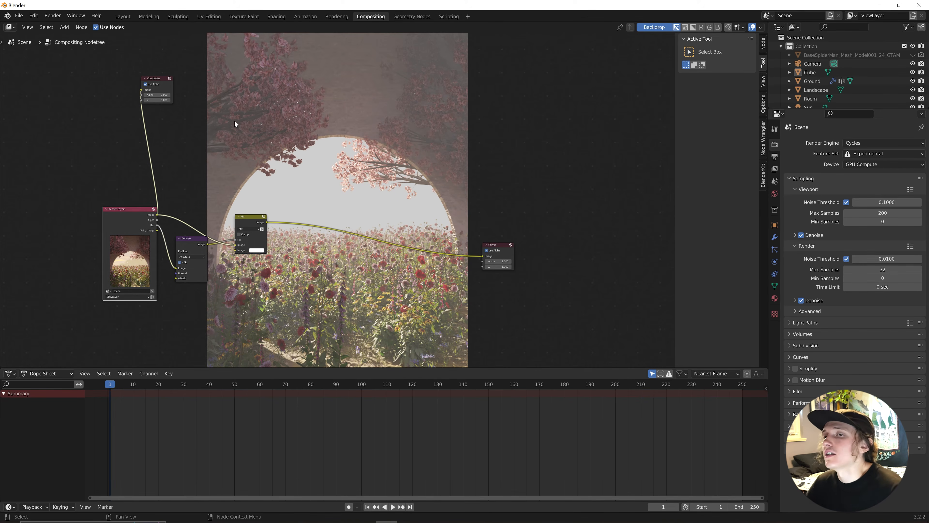
Set the Mix node's blend mode to Add with a cream second colour.
left_click(252, 230)
left_click(251, 275)
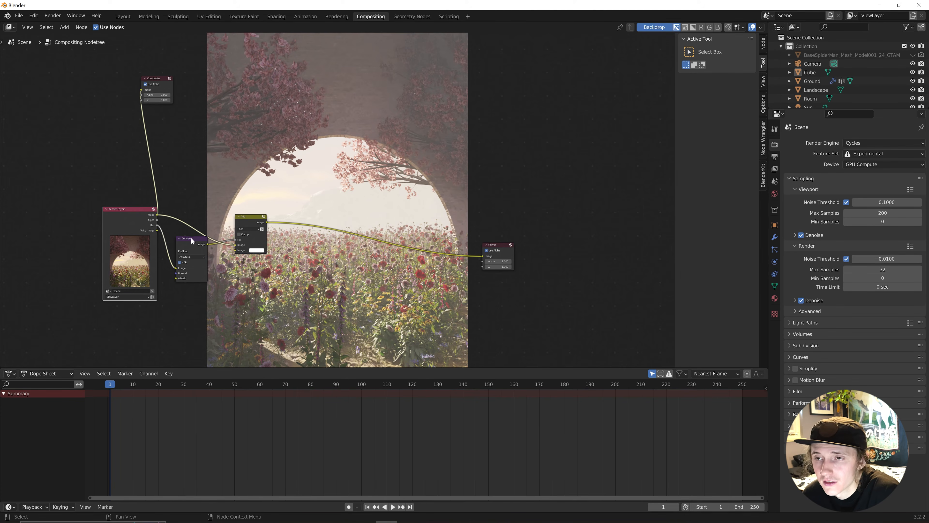
left_click(253, 249)
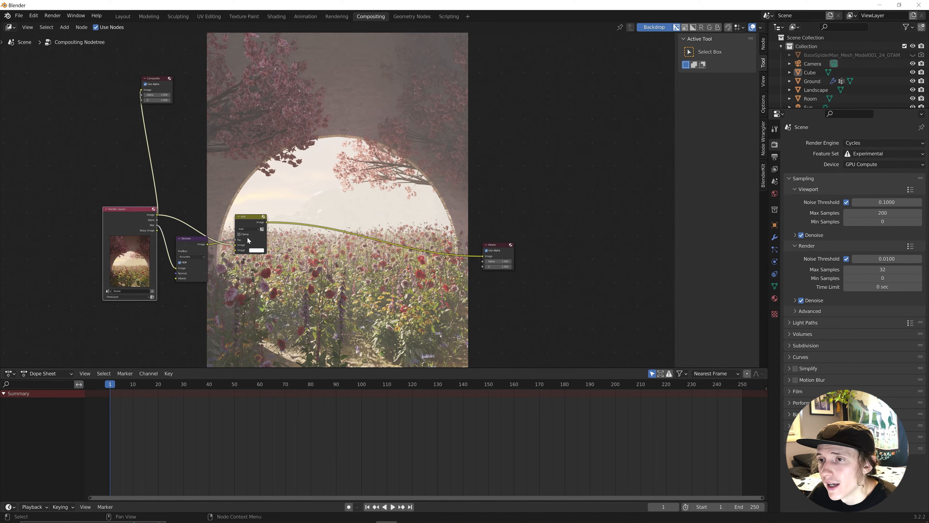
left_click(256, 251)
left_click_drag(266, 214, 265, 204)
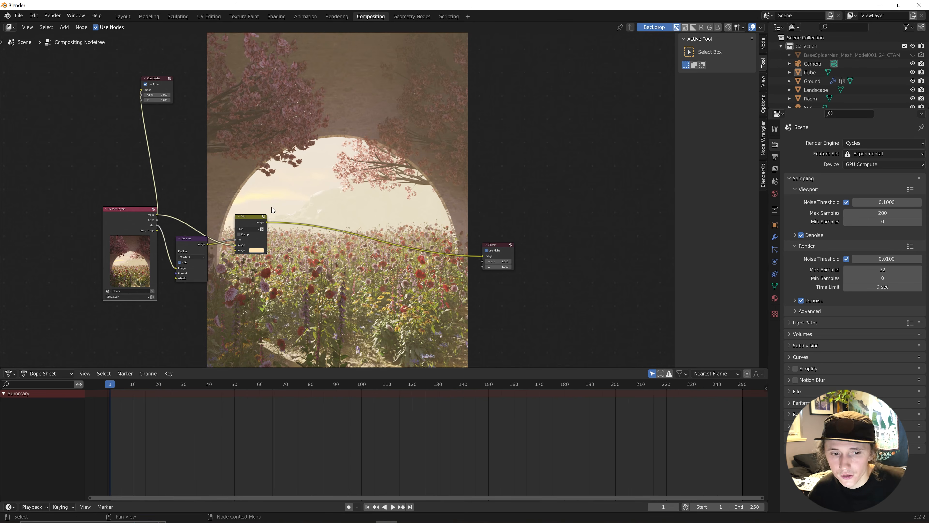
left_click_drag(238, 214, 194, 253)
Add a Blur node and insert it on the link between the Add node and the Viewer.
left_click(291, 198)
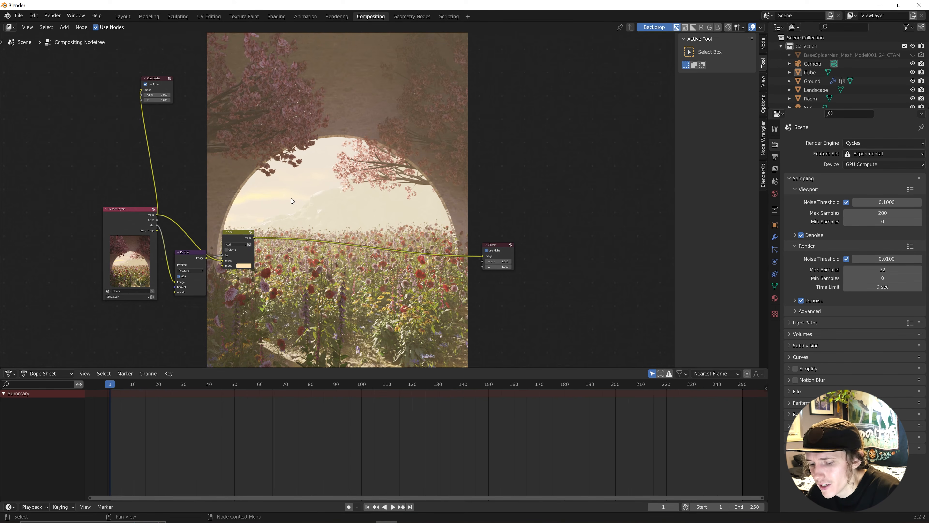
key("shift+a")
left_click(291, 197)
type("blur")
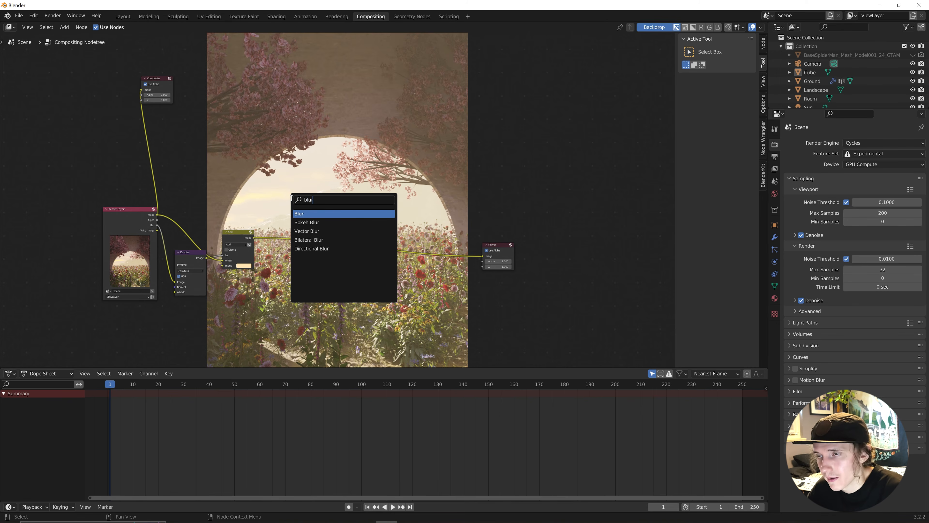
key("Return")
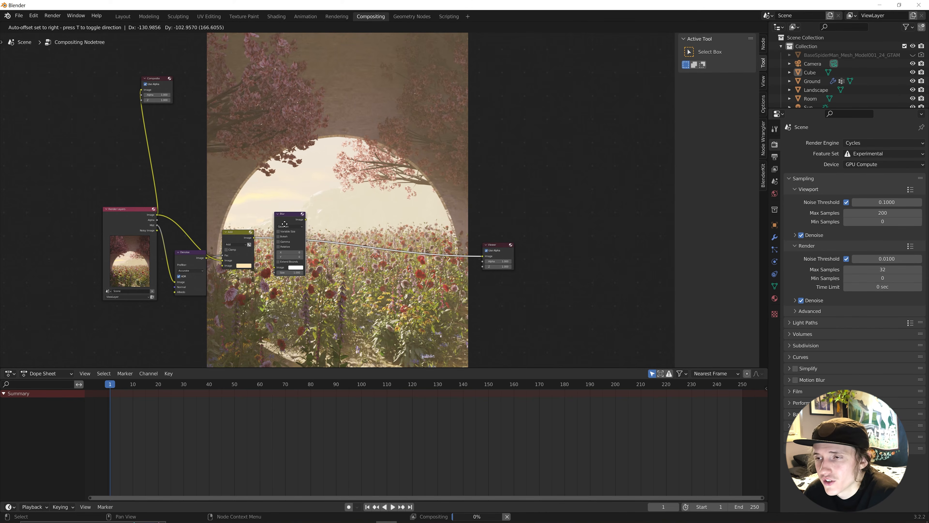
left_click(284, 223)
Set the Blur node's X and Y sizes to 2.
left_click(291, 253)
type("2")
key("Return")
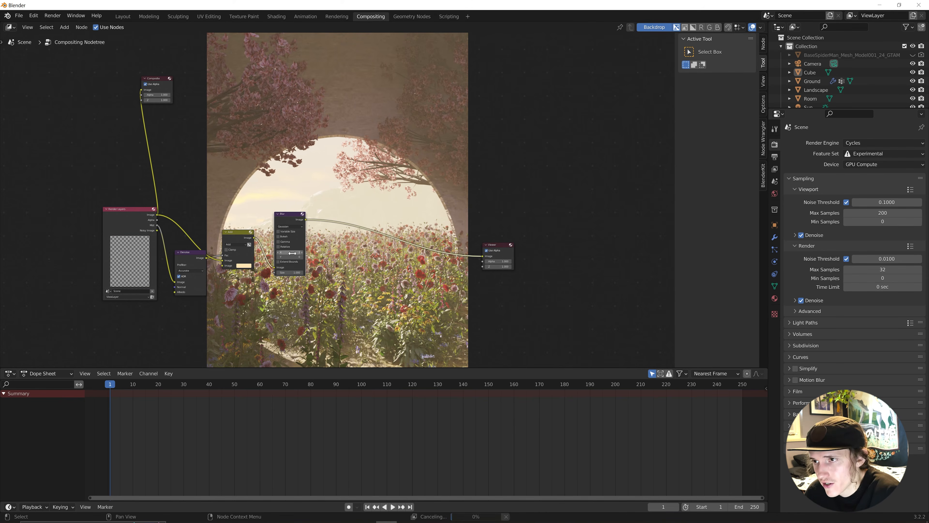
left_click(298, 256)
type("2")
key("Return")
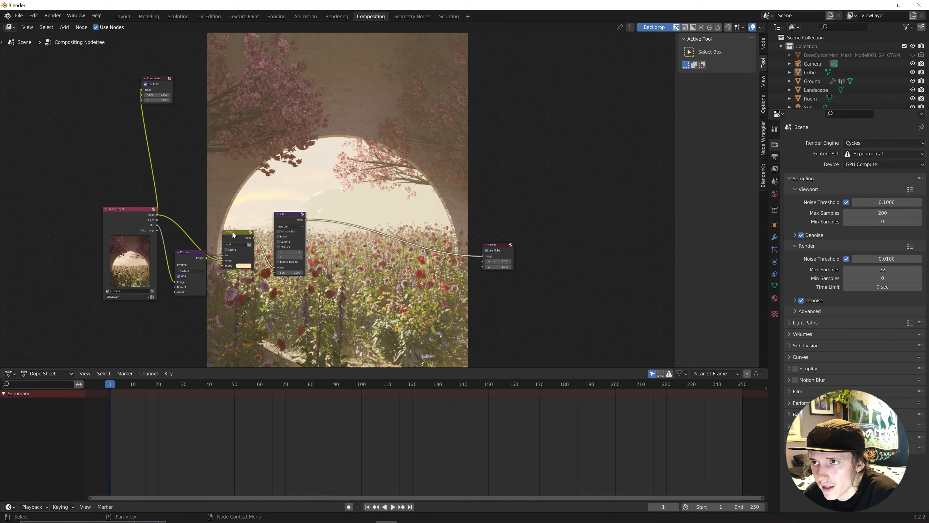
Rearrange the Add and Blur nodes lower in the node tree.
left_click_drag(232, 233, 225, 267)
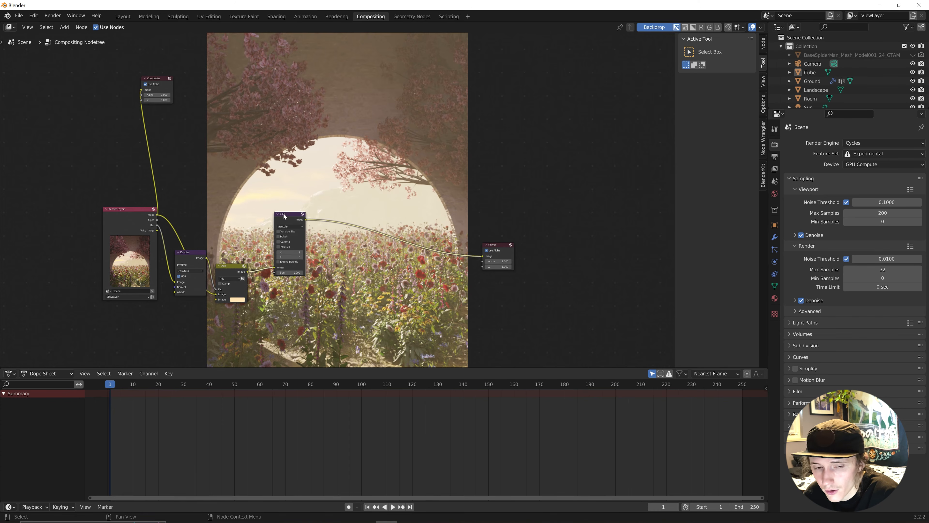
left_click_drag(283, 213, 278, 248)
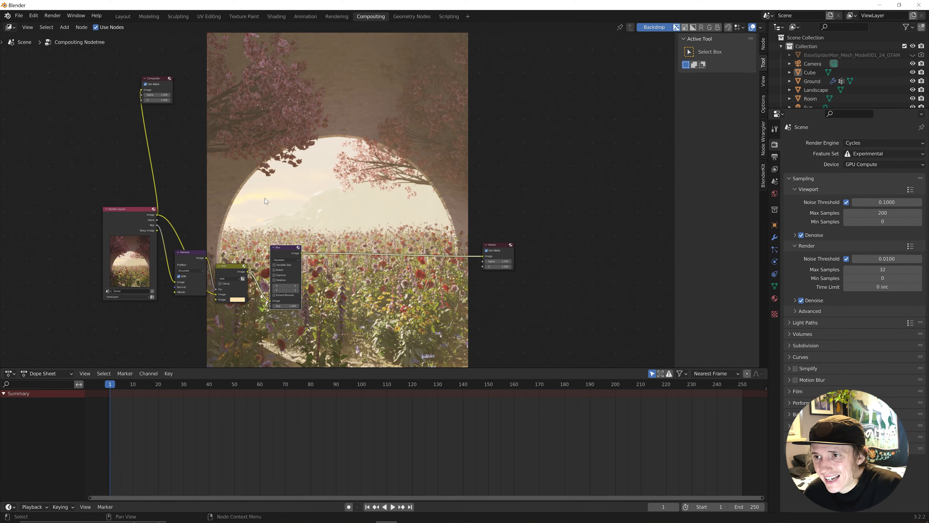
left_click(275, 199)
key("shift+a")
Add a Mix node after Blur, with Blur in the second Image input and the render in the first.
left_click(275, 198)
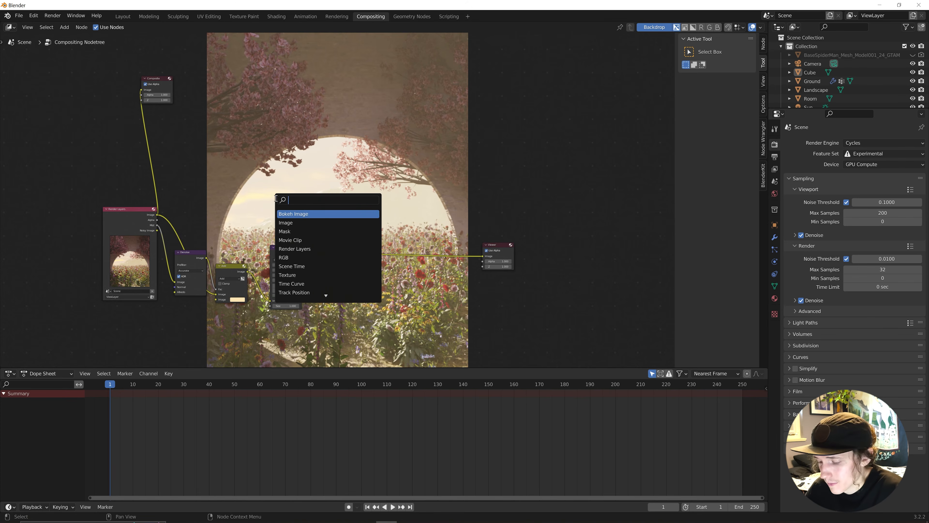
type("mix")
key("Return")
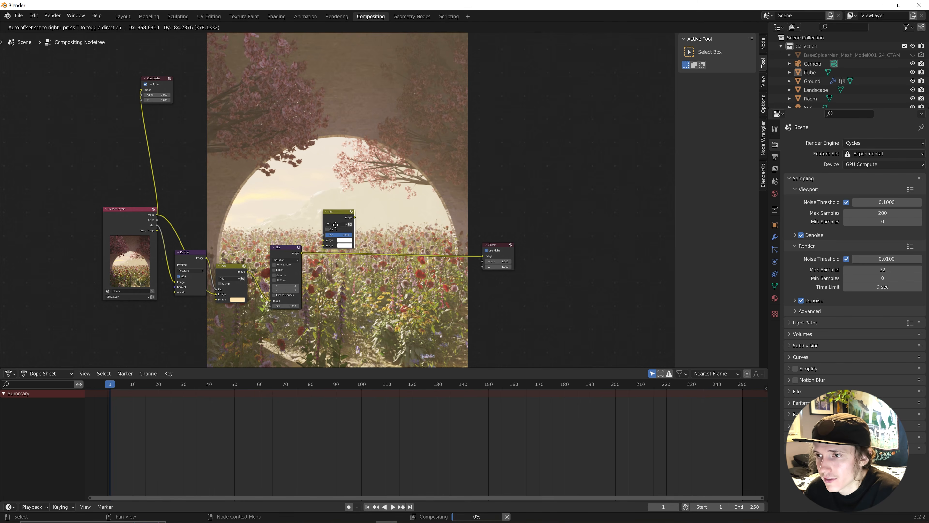
left_click(336, 239)
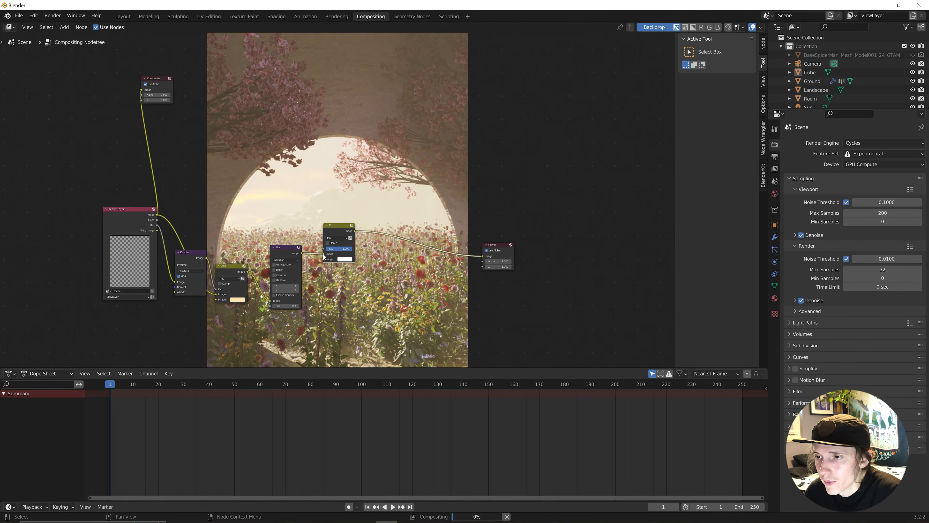
left_click_drag(323, 253, 324, 258)
left_click_drag(157, 214, 327, 252)
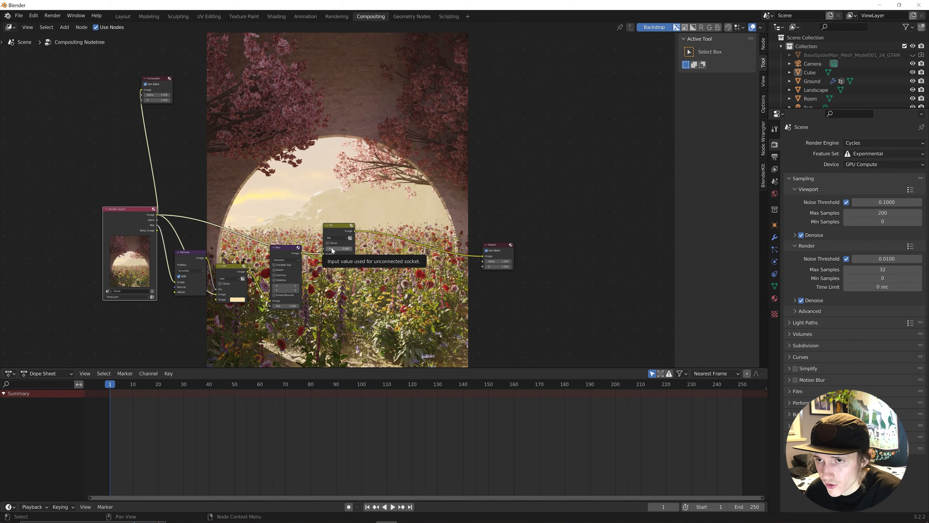
Set the new Mix node's factor to 0.4.
left_click_drag(332, 247, 350, 248)
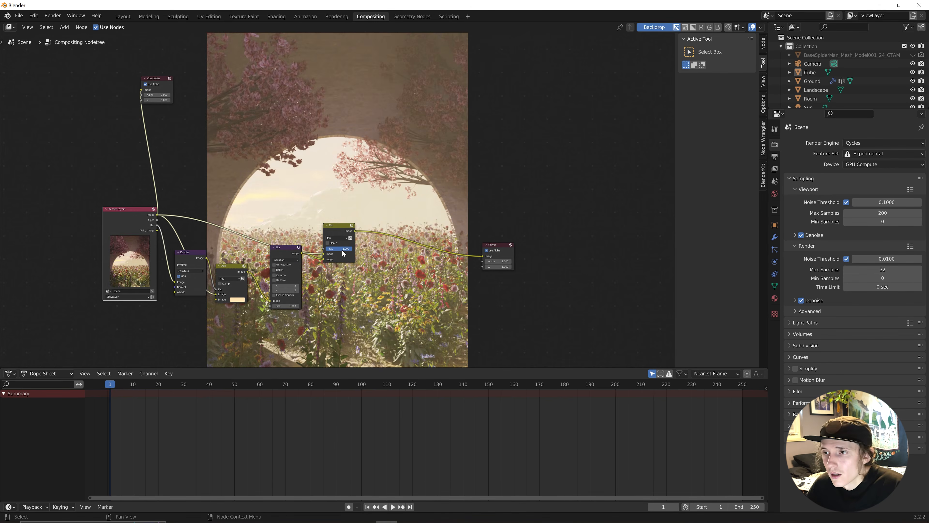
double_click(341, 248)
type(".4")
key("Return")
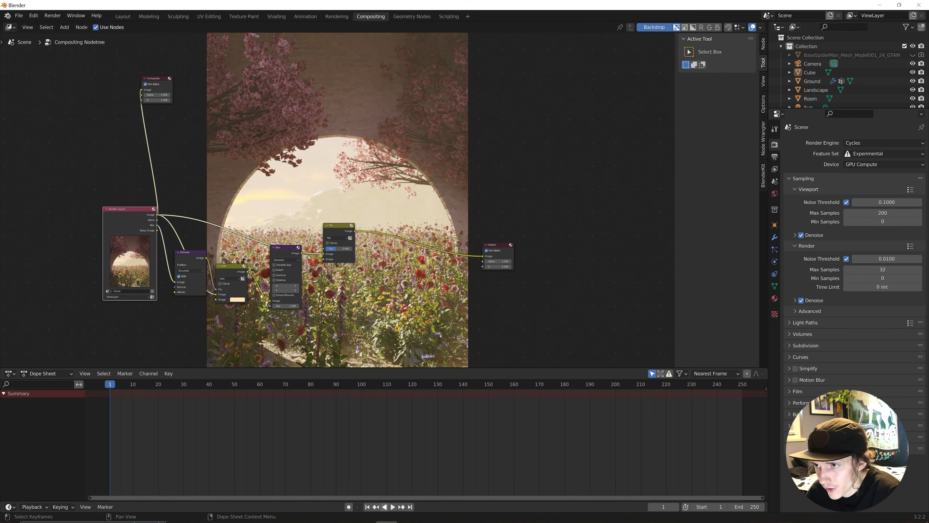
Move the Blur and Mix nodes down and shift the Viewer node right.
left_click_drag(278, 250, 272, 268)
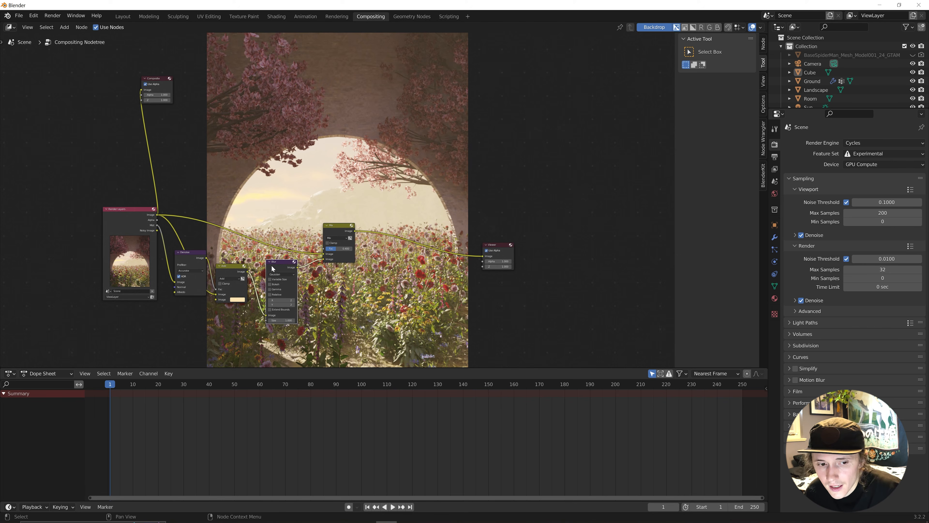
left_click_drag(341, 229, 336, 272)
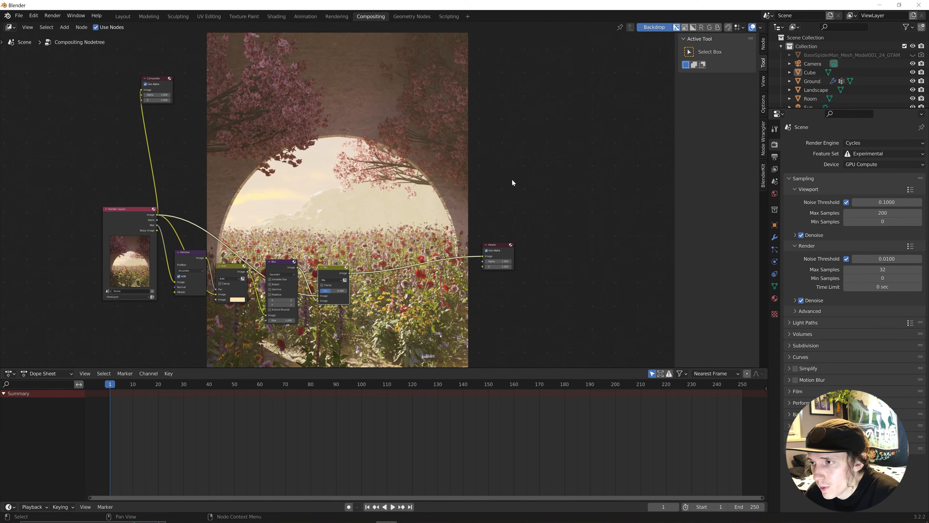
left_click_drag(510, 243, 549, 255)
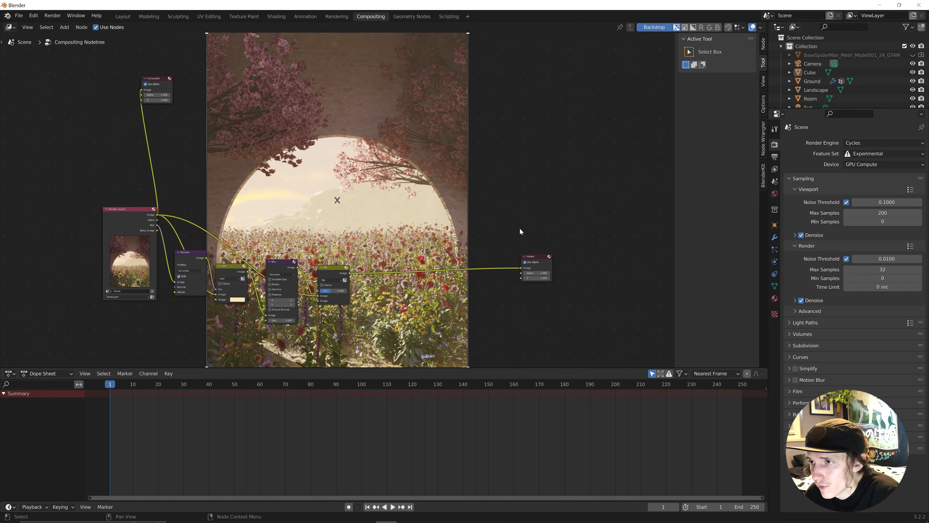
Insert a Glare node before the Viewer and set its type to Fog Glow.
key("shift+a")
left_click(511, 215)
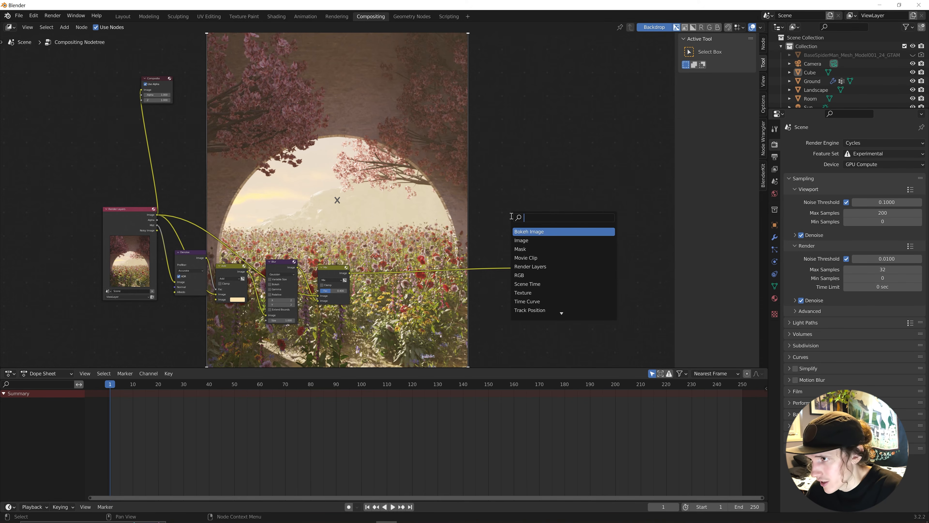
type("glare")
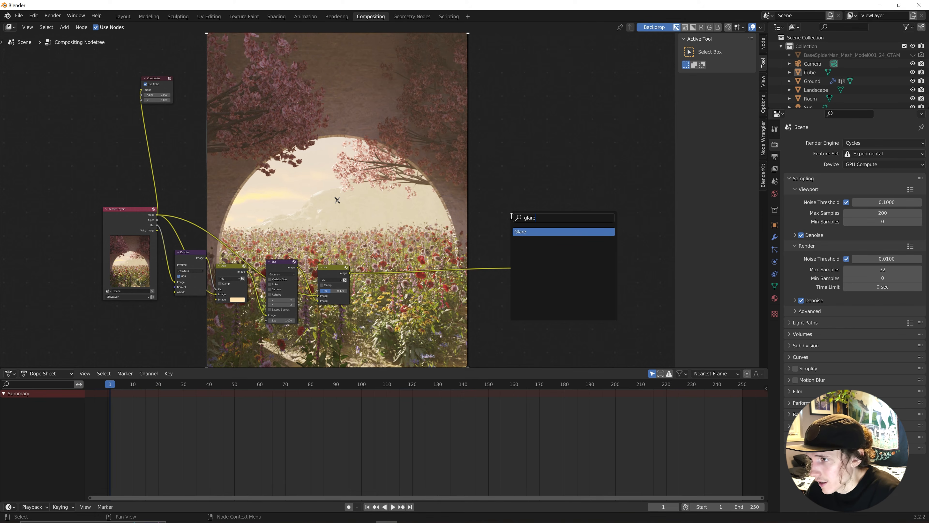
key("Return")
left_click(365, 258)
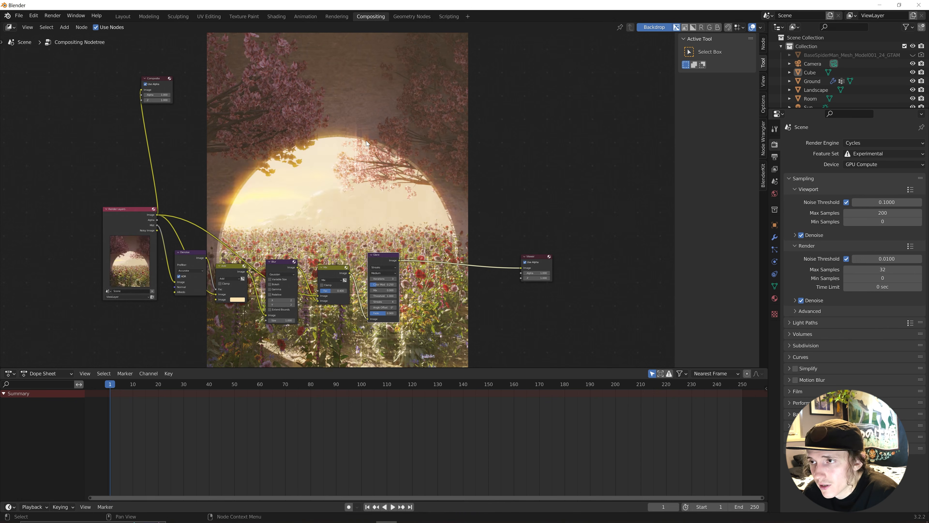
left_click(392, 267)
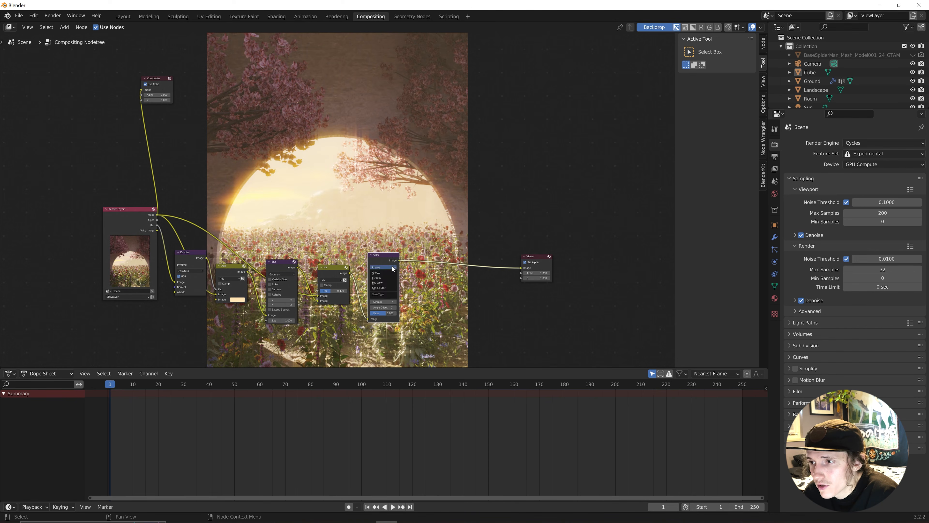
left_click(391, 282)
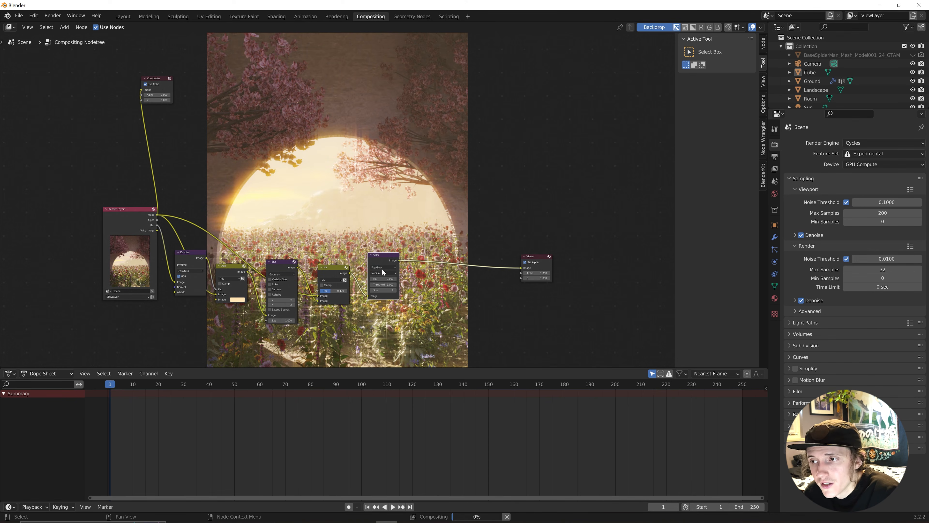
Tidy the layout, nudging Glare down-left and moving the Viewer further right.
scroll(298, 266, "down", 1)
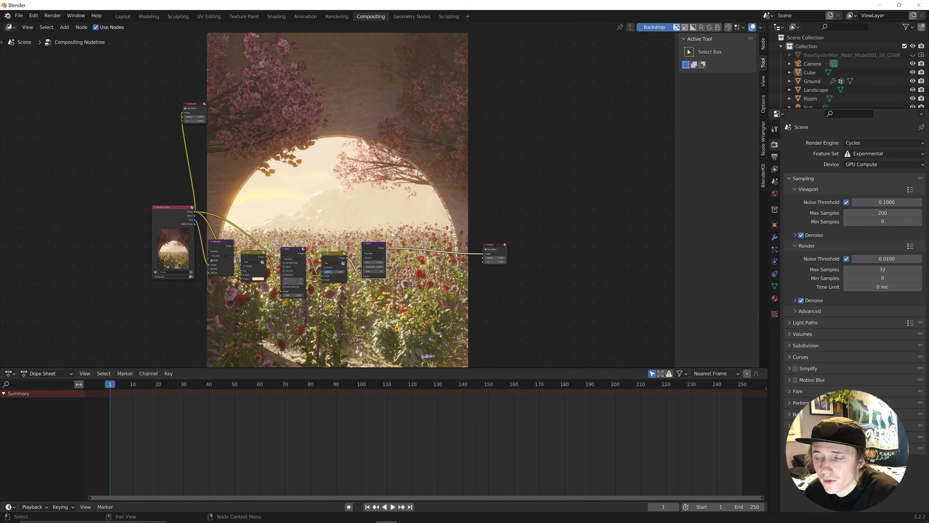
left_click_drag(379, 247, 376, 257)
left_click_drag(498, 247, 525, 247)
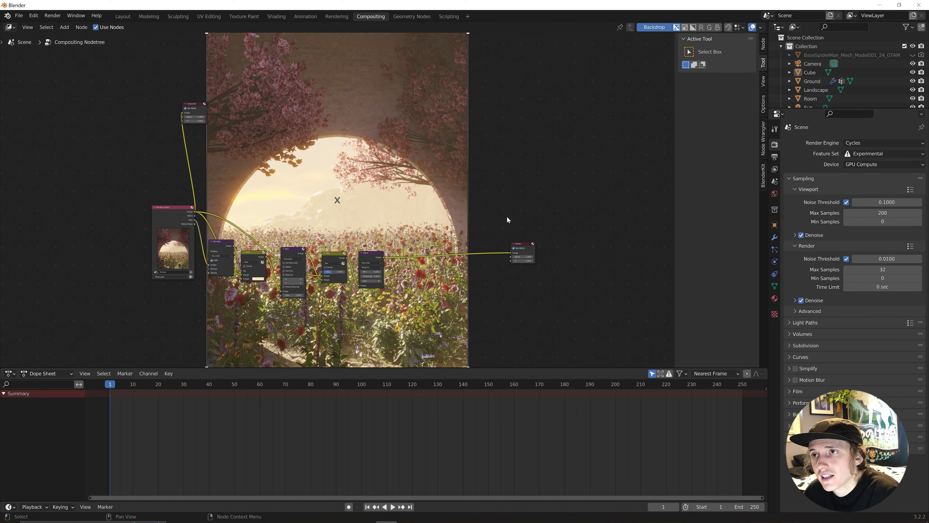
Add a Color Balance node on the link between Glare and the Viewer.
key("shift+a")
left_click(497, 168)
type("color")
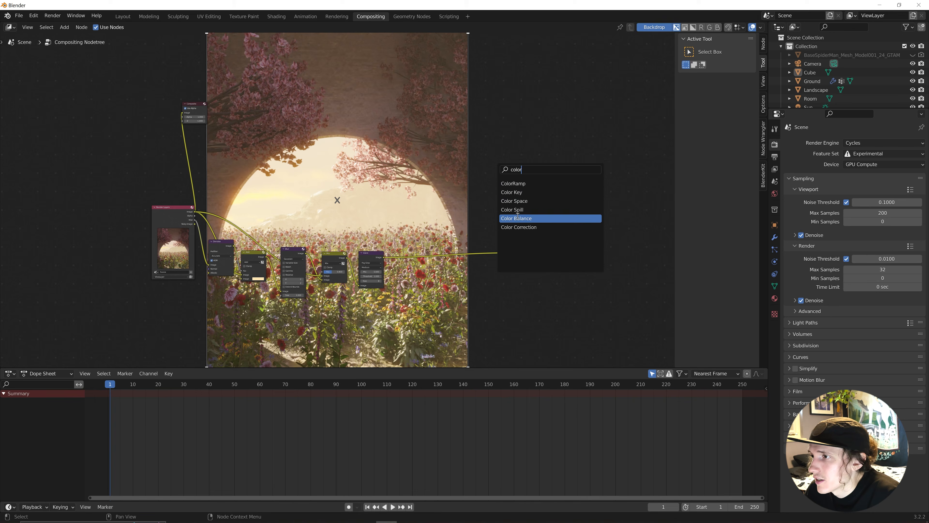
left_click(527, 218)
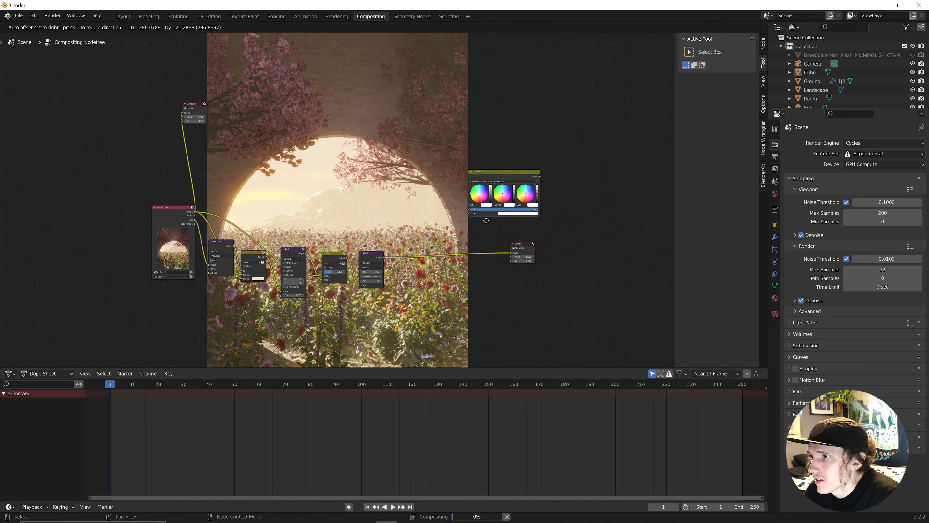
left_click(426, 293)
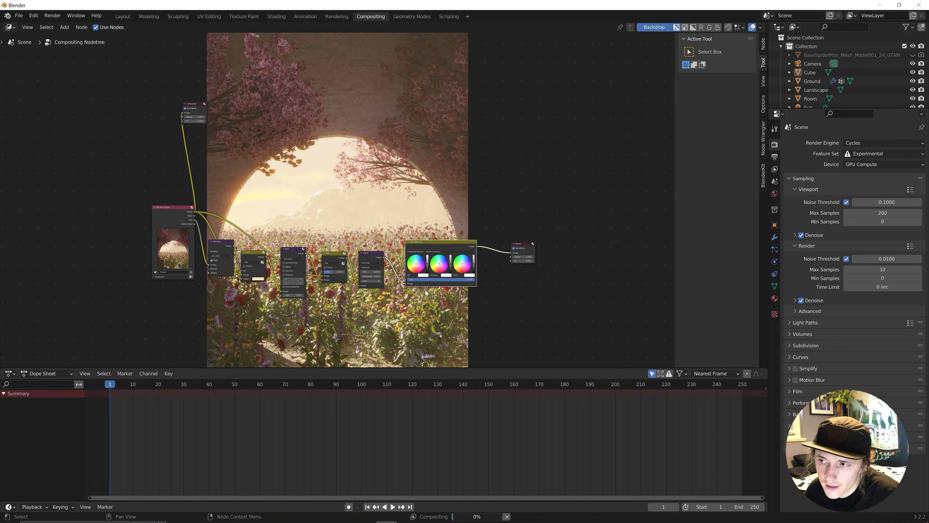
scroll(468, 316, "up", 6)
middle_click_drag(498, 263, 443, 250, "shift")
Switch it to Offset/Power/Slope, tint Power slightly cyan and make Slope a brighter pale orange.
left_click(448, 269)
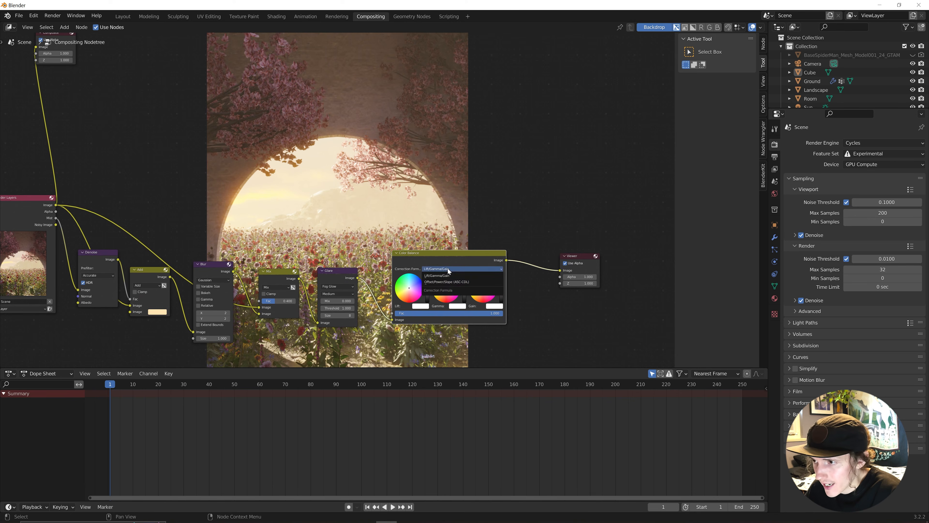
left_click(446, 282)
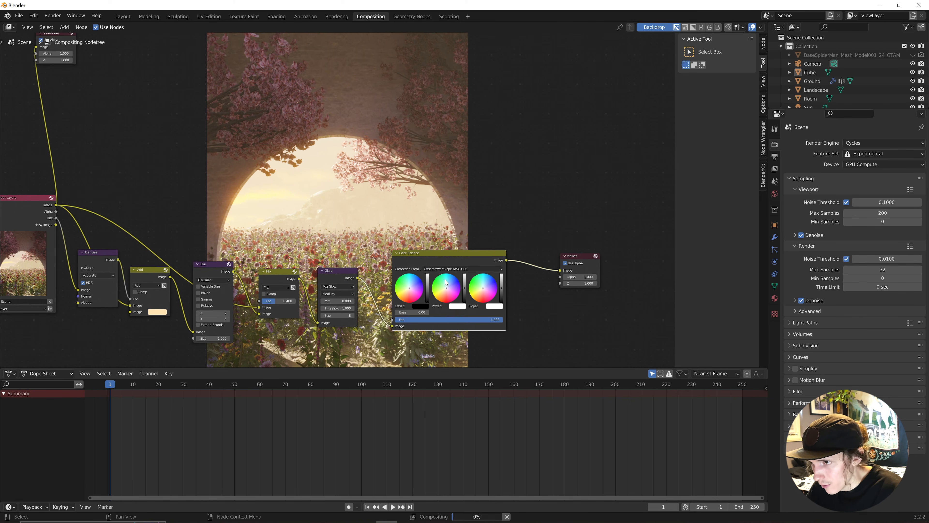
left_click_drag(446, 290, 446, 285)
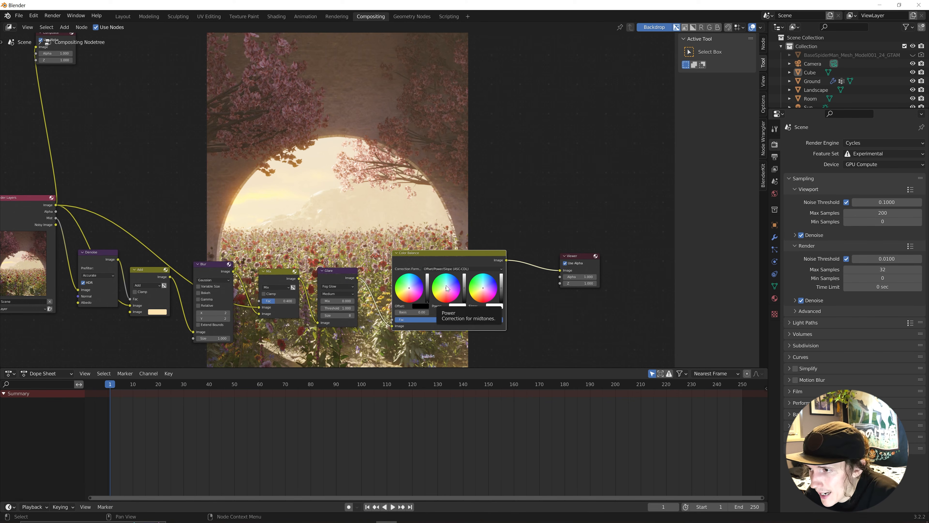
left_click(481, 290)
left_click_drag(502, 288, 501, 285)
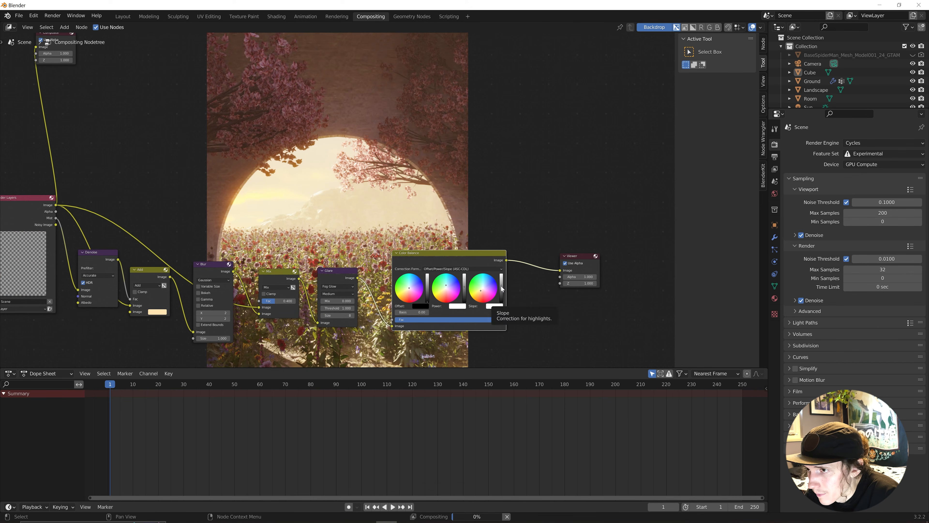
Move the Viewer node further to the right.
scroll(452, 198, "down", 3)
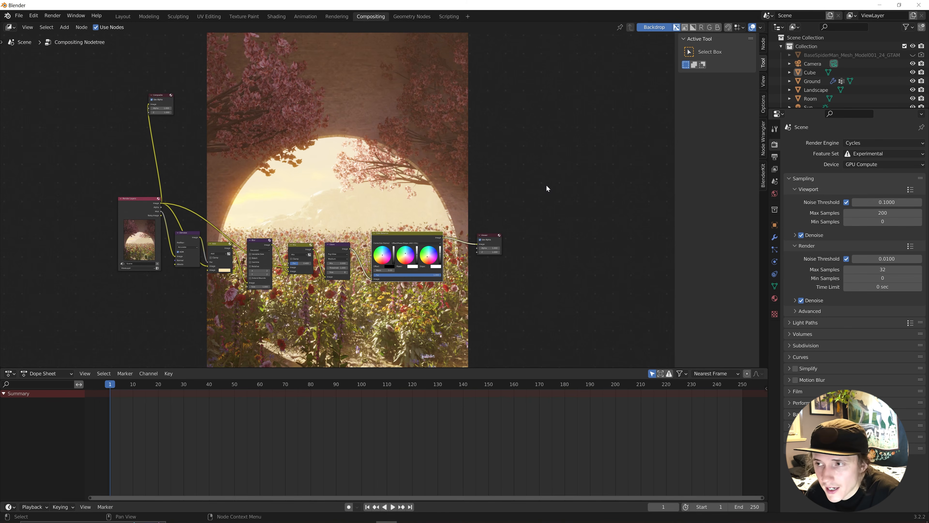
left_click_drag(489, 236, 555, 235)
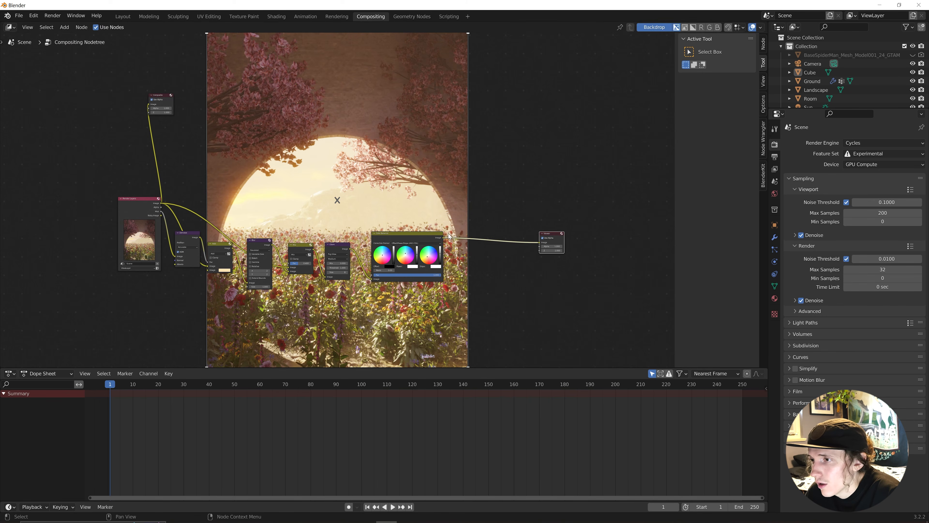
left_click_drag(420, 234, 419, 243)
Insert a Bright/Contrast node between Color Balance and the Viewer.
left_click(515, 206)
key("shift+a")
left_click(515, 206)
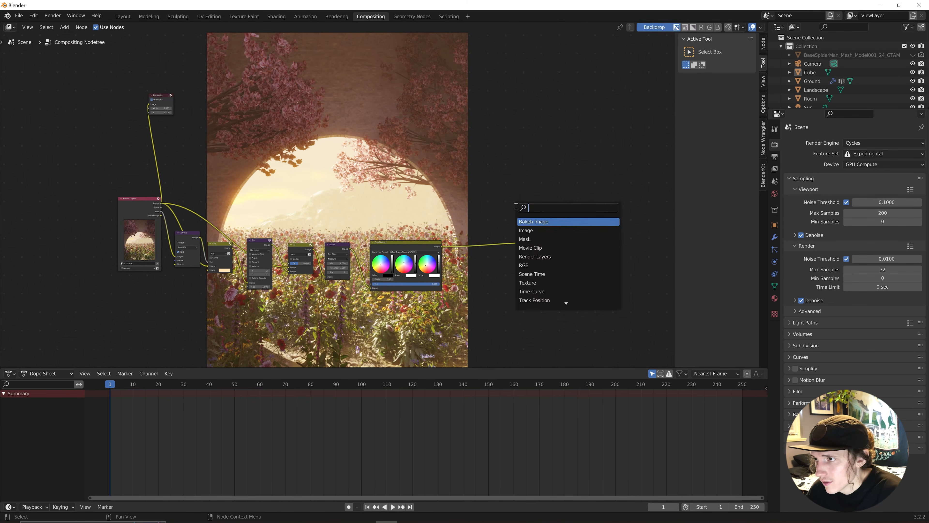
type("contrast")
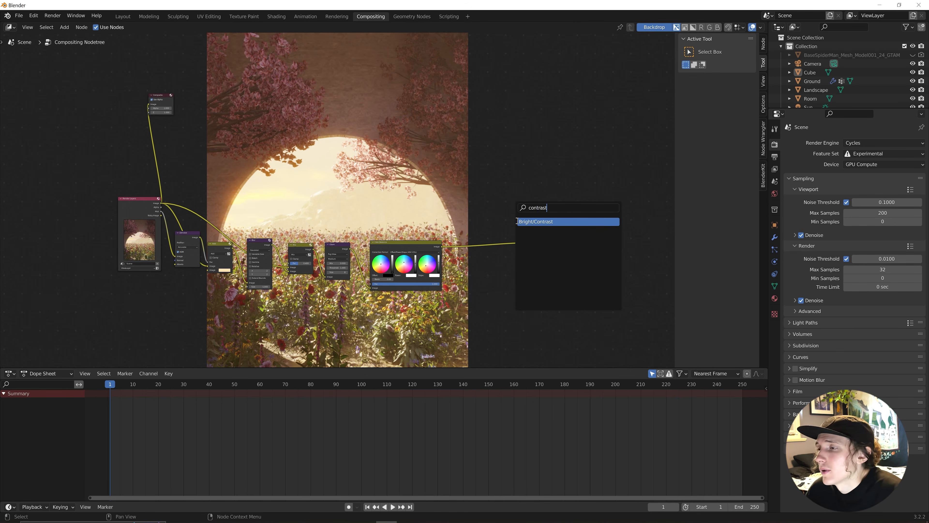
key("Return")
left_click(481, 256)
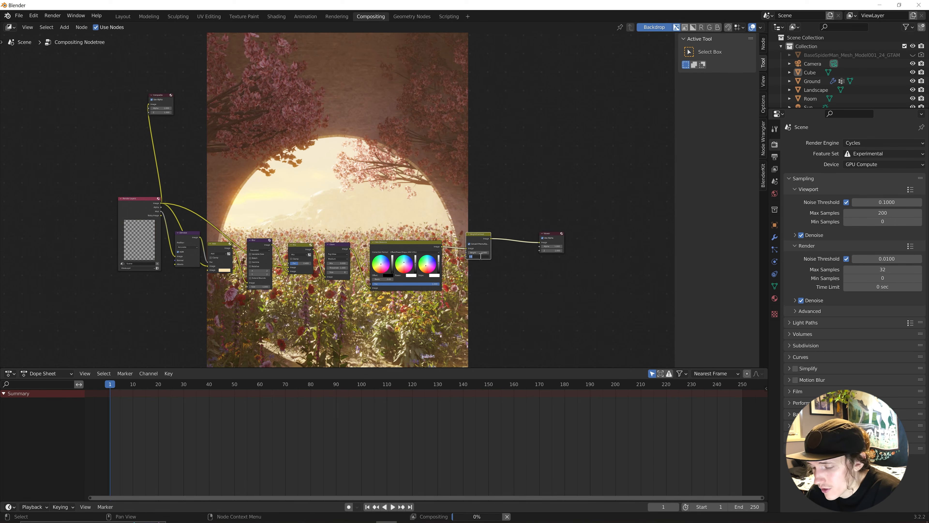
Enter the Contrast value on the Bright/Contrast node.
type("1")
key("Return")
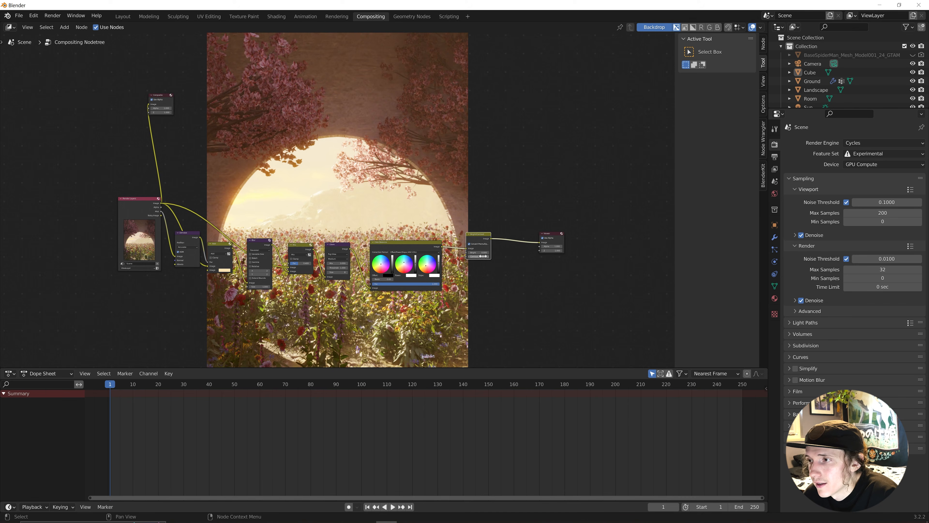
left_click(483, 256)
key("Return")
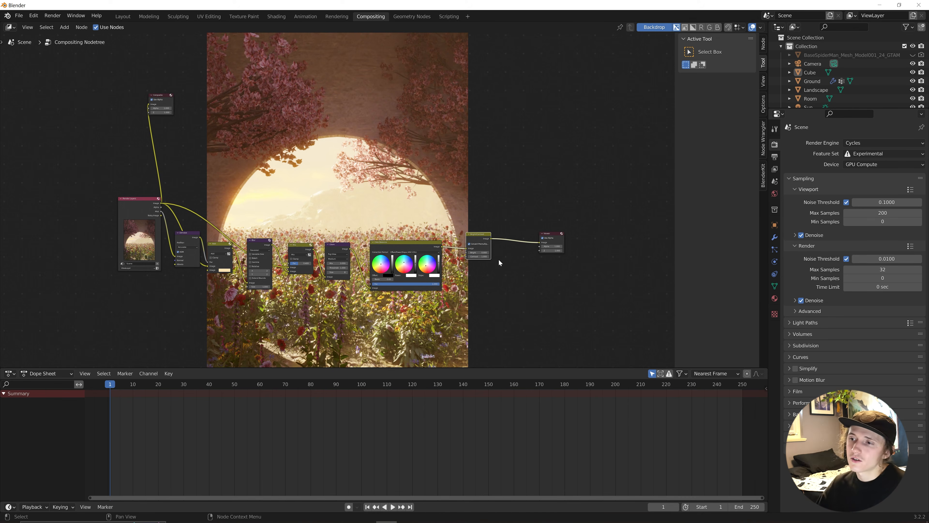
Move the Composite node beside the Viewer and link Bright/Contrast's output into it.
scroll(428, 288, "up", 3)
middle_click_drag(427, 288, 394, 273)
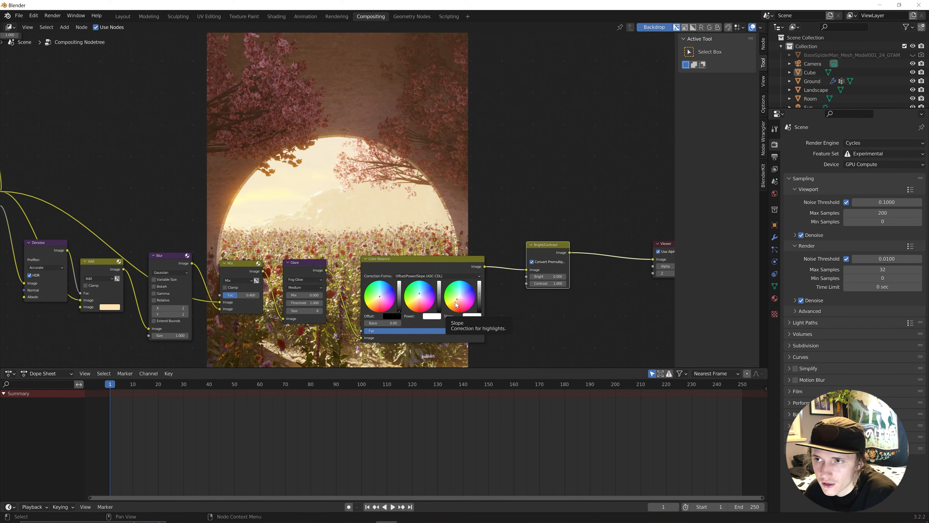
scroll(456, 305, "down", 2)
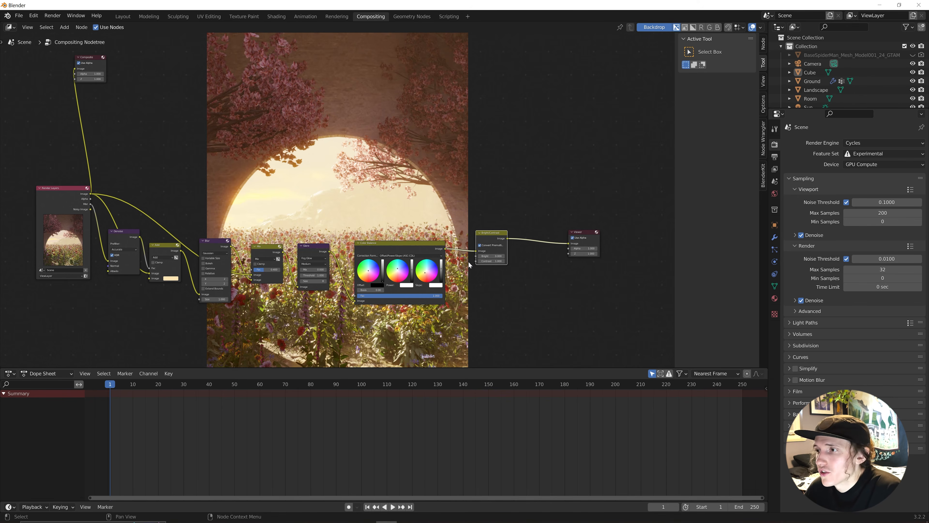
key("Home")
left_click_drag(158, 99, 514, 209)
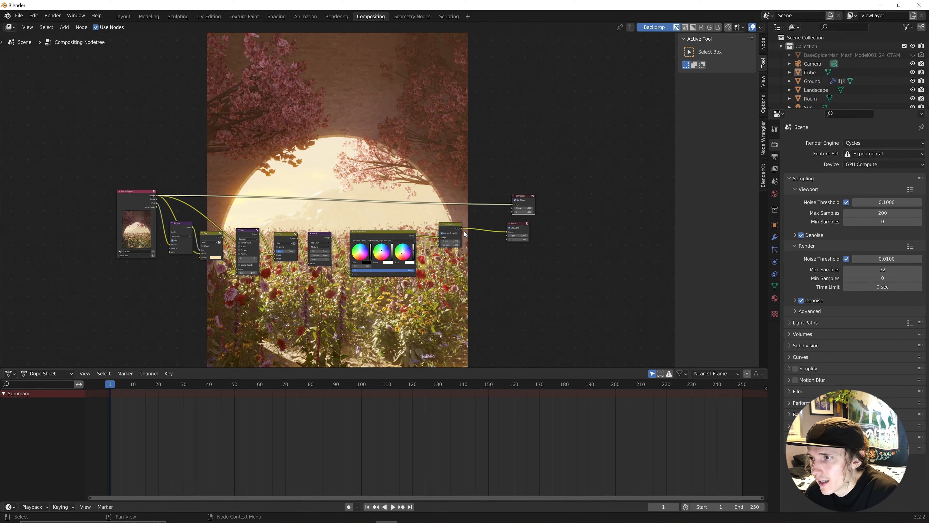
left_click_drag(461, 227, 465, 228)
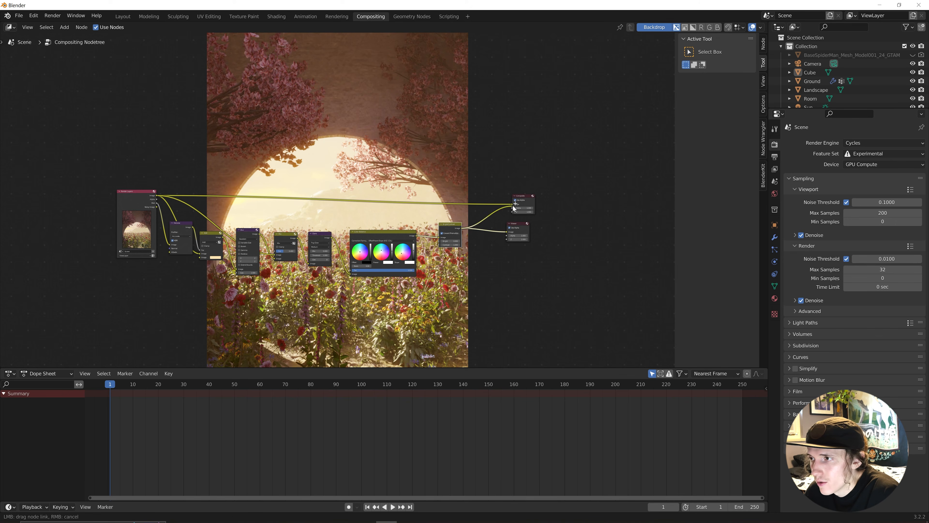
left_click_drag(514, 208, 513, 204)
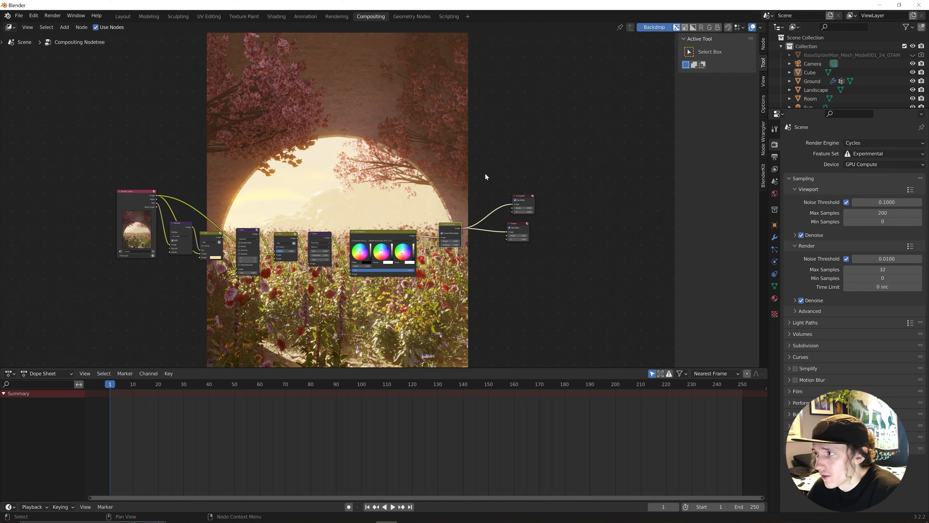
Return to the Layout workspace and show the camera view with solid shading.
left_click(123, 17)
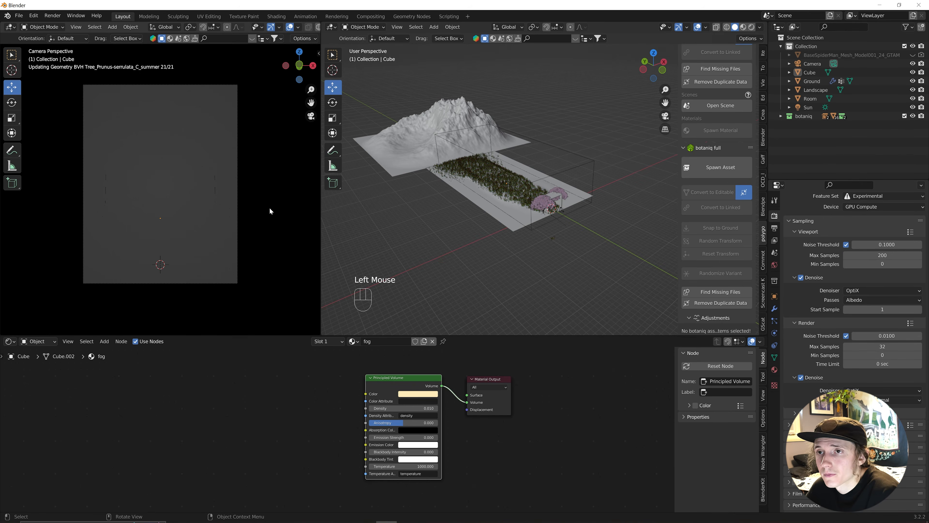
left_click(247, 171)
key("z")
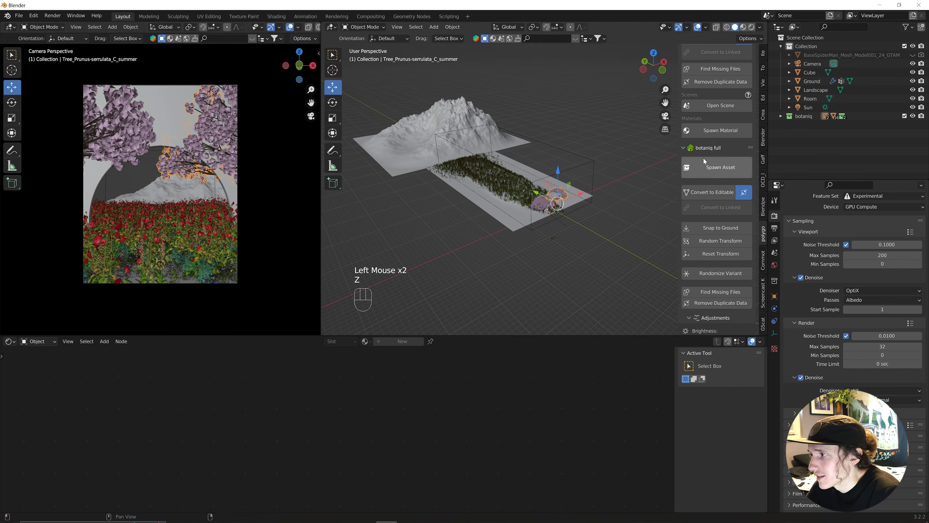
Set the final render Max Samples to 1000 in Render Properties.
scroll(792, 256, "down", 4)
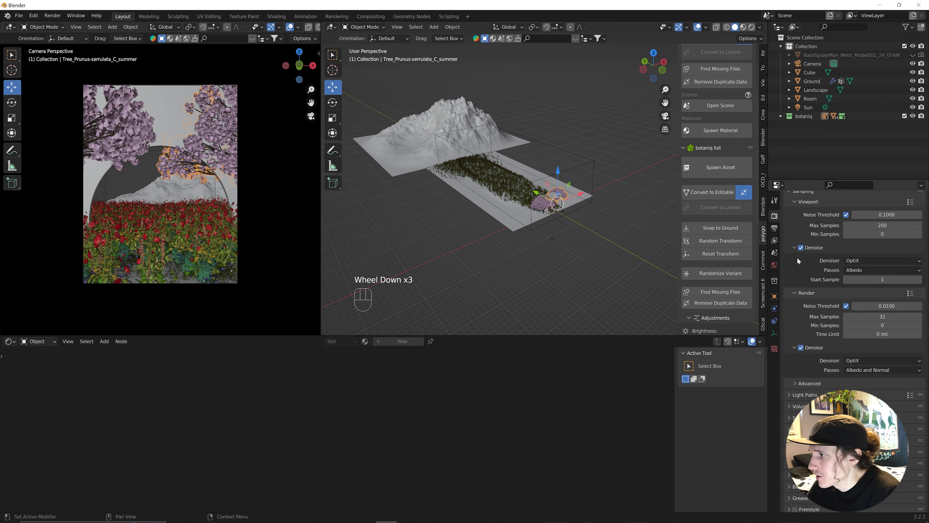
scroll(796, 255, "up", 2)
left_click(775, 228)
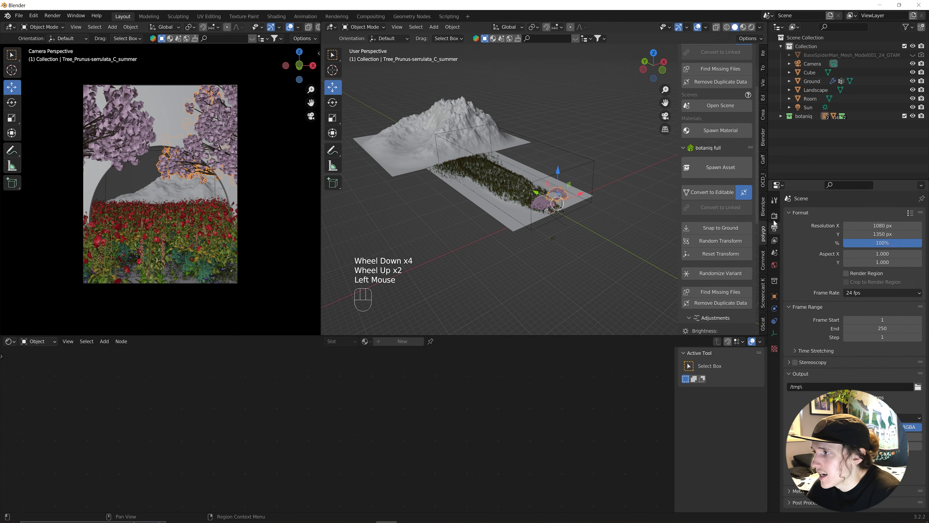
left_click(774, 216)
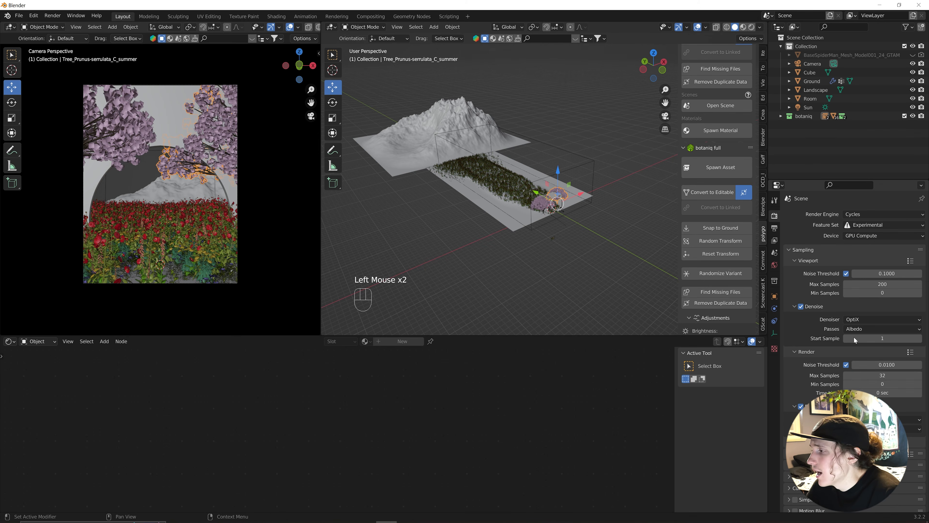
left_click(866, 375)
type("1000")
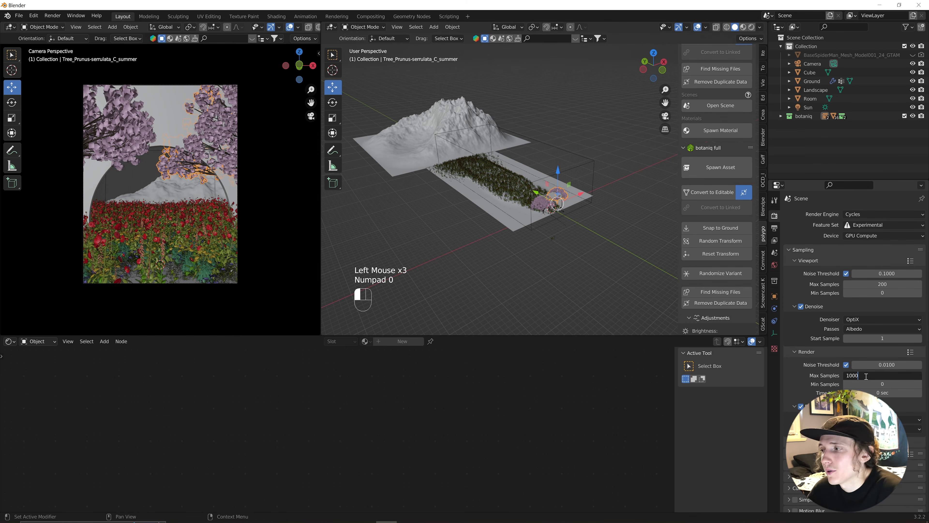
key("Return")
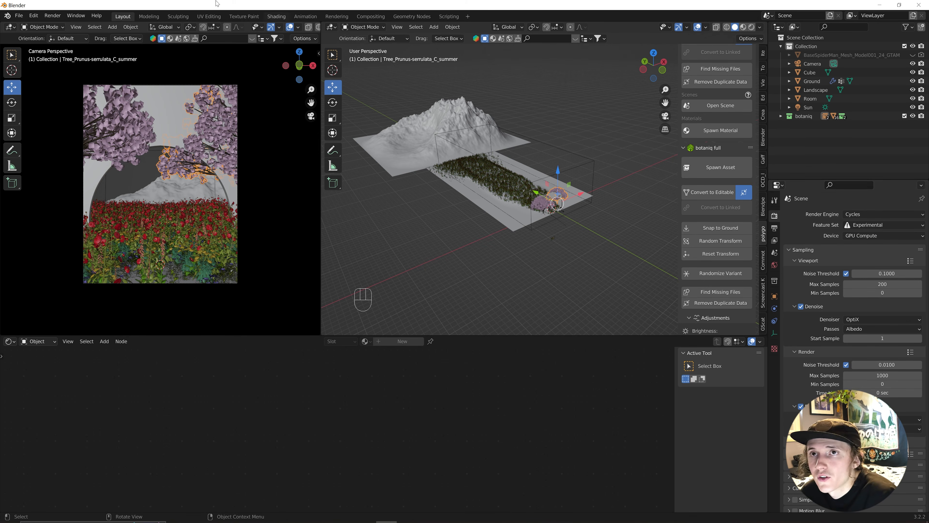
left_click(52, 16)
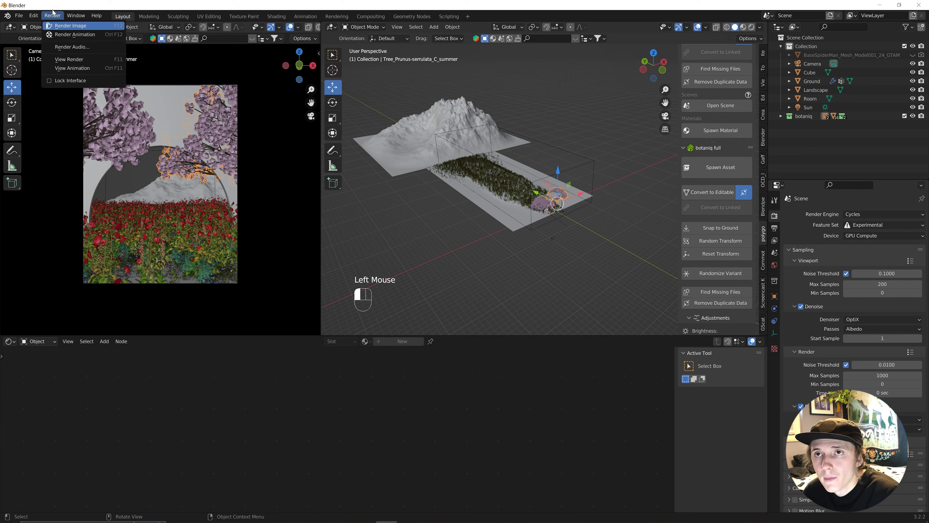